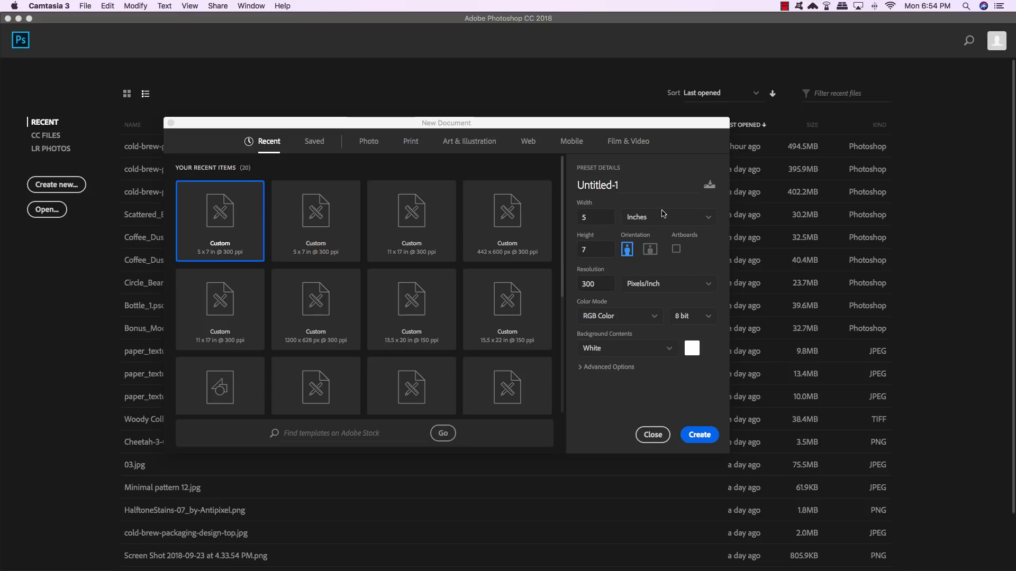
- Name the new document cold-brew-packaging-design
click(626, 183)
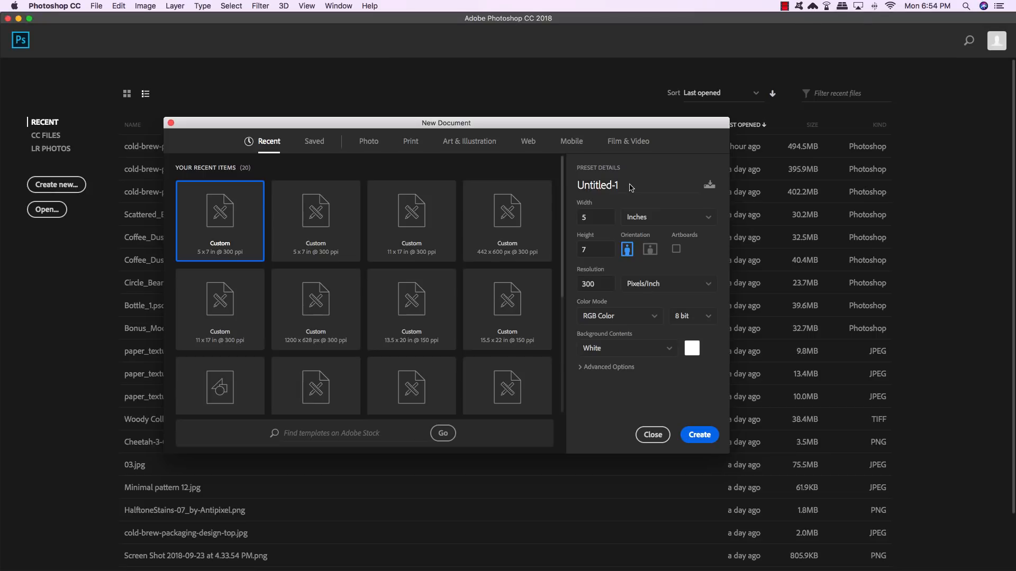
drag(628, 184, 521, 180)
text(cold-brew-packaging)
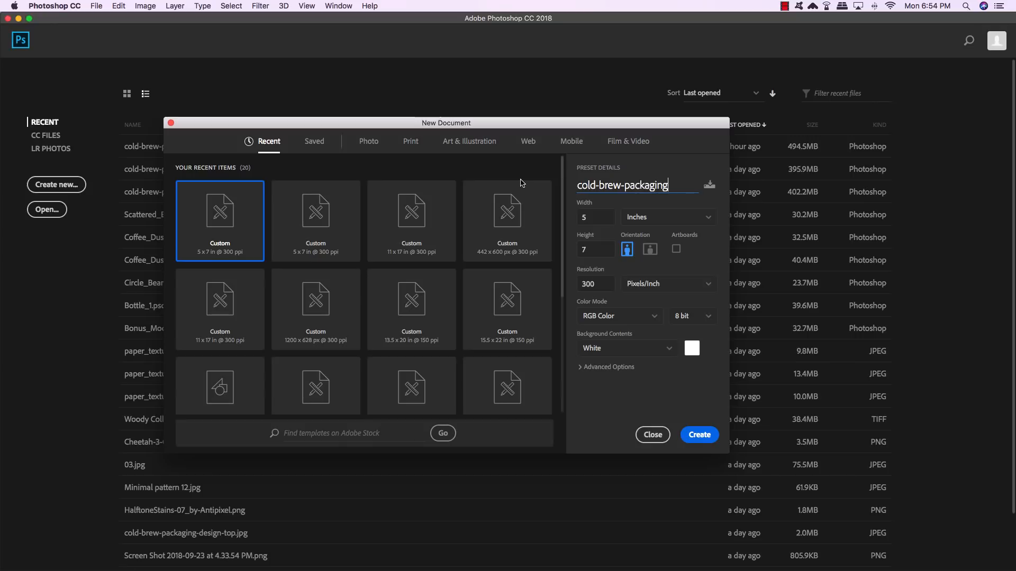
text(-desigb)
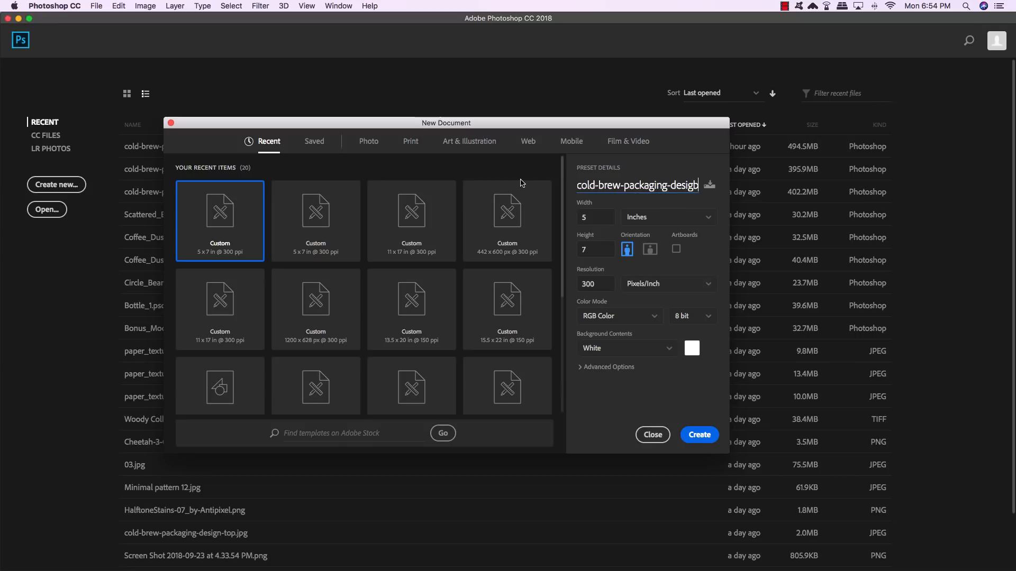
key(BackSpace)
text(n)
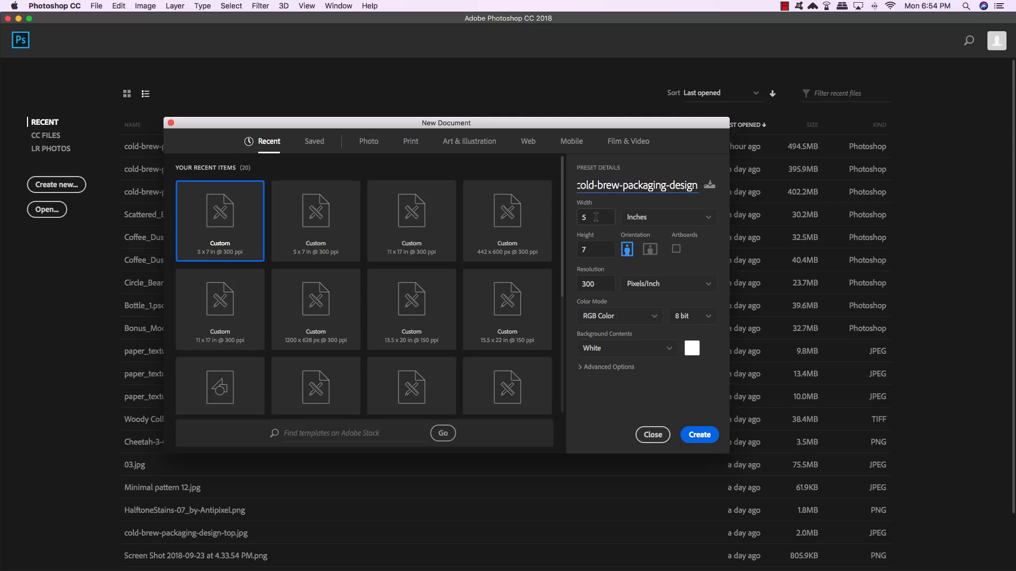
- Set the document width to 6 inches, keep the 300 pixels/inch resolution, and create the document
key(Tab)
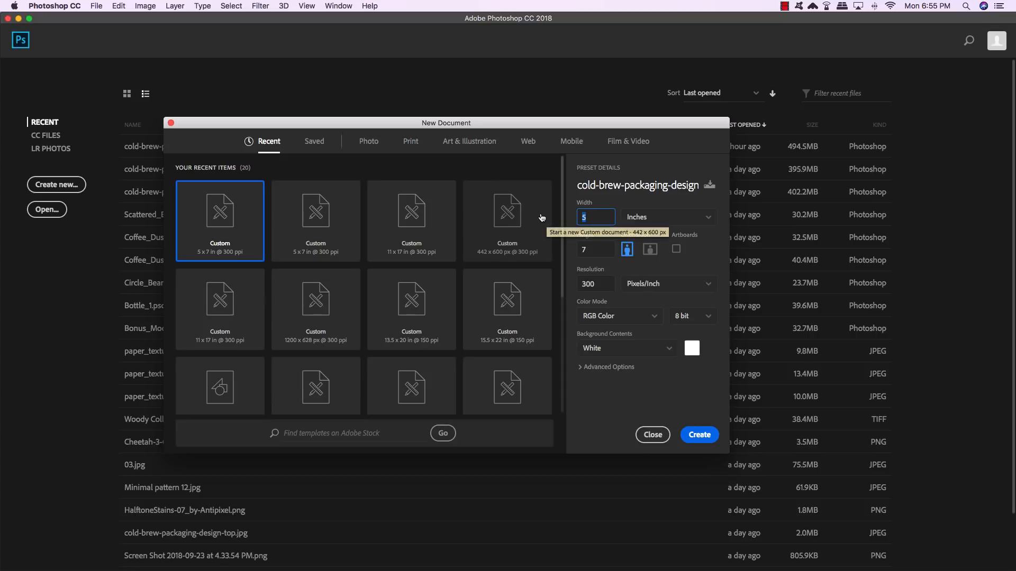
text(6)
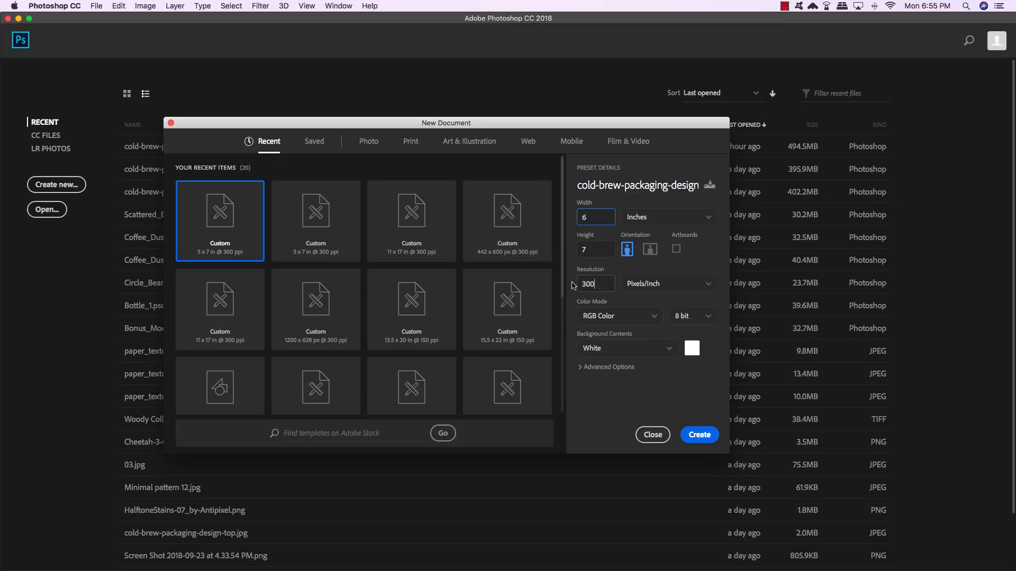
click(589, 284)
click(698, 442)
click(699, 438)
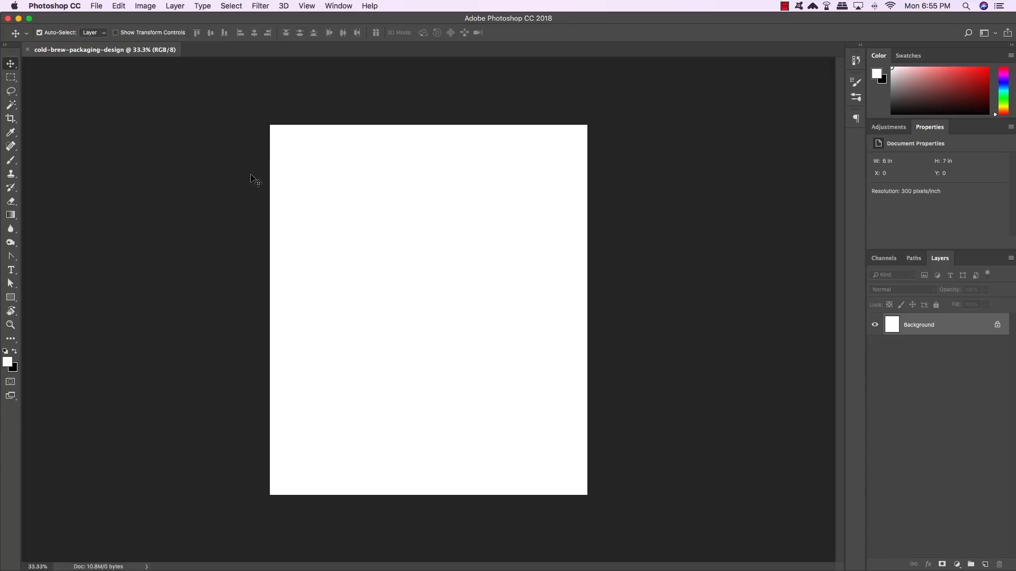
- Open Bonus_Mockup_1_BG.psd from the Colossal mockup folder in the freebies resources
click(97, 6)
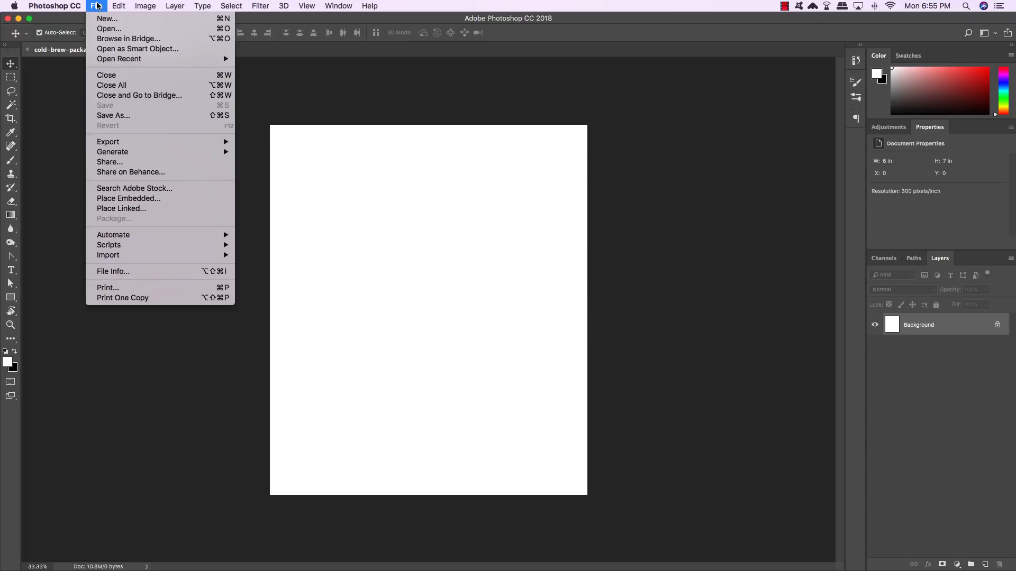
click(105, 30)
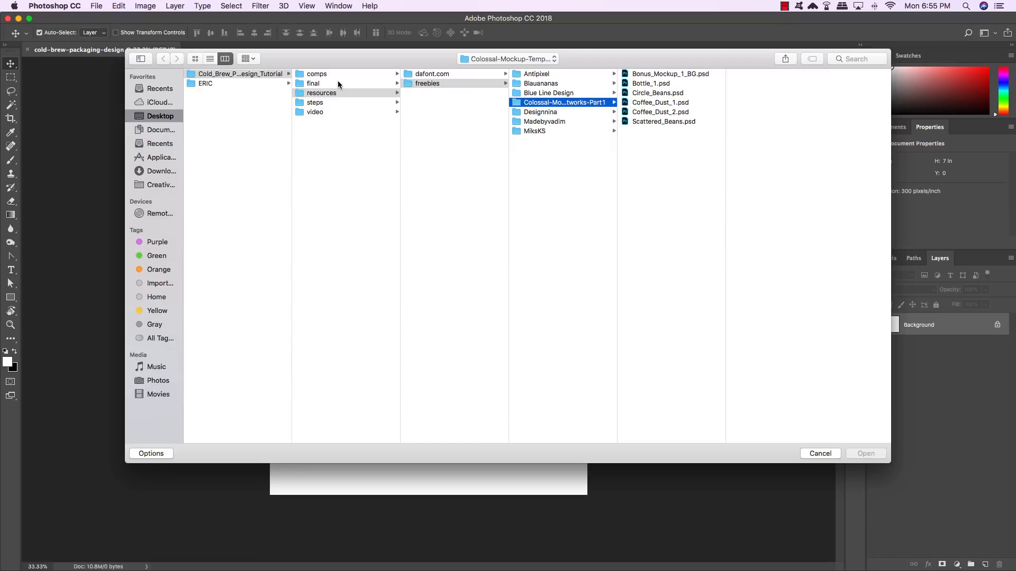
click(658, 74)
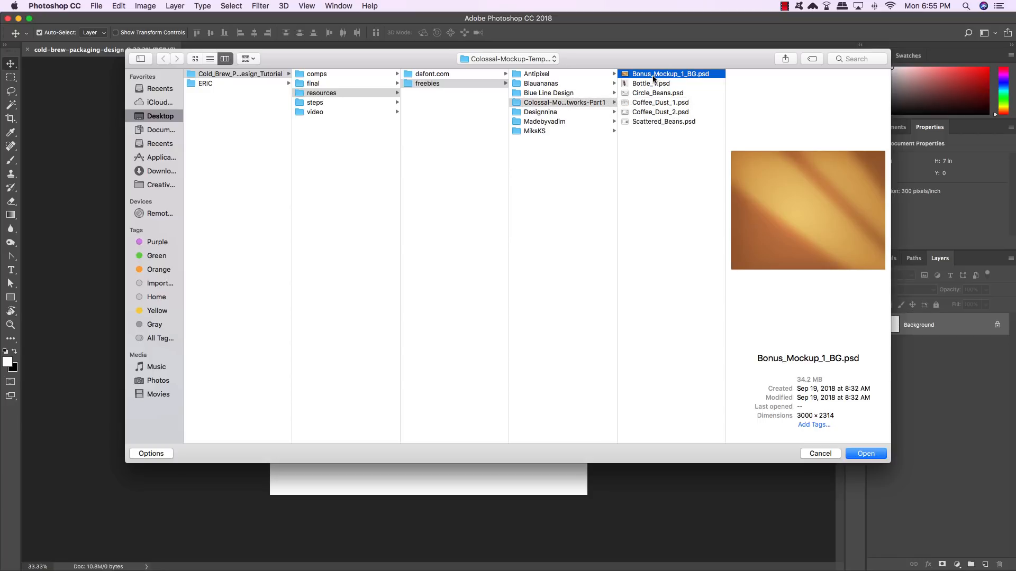
click(863, 454)
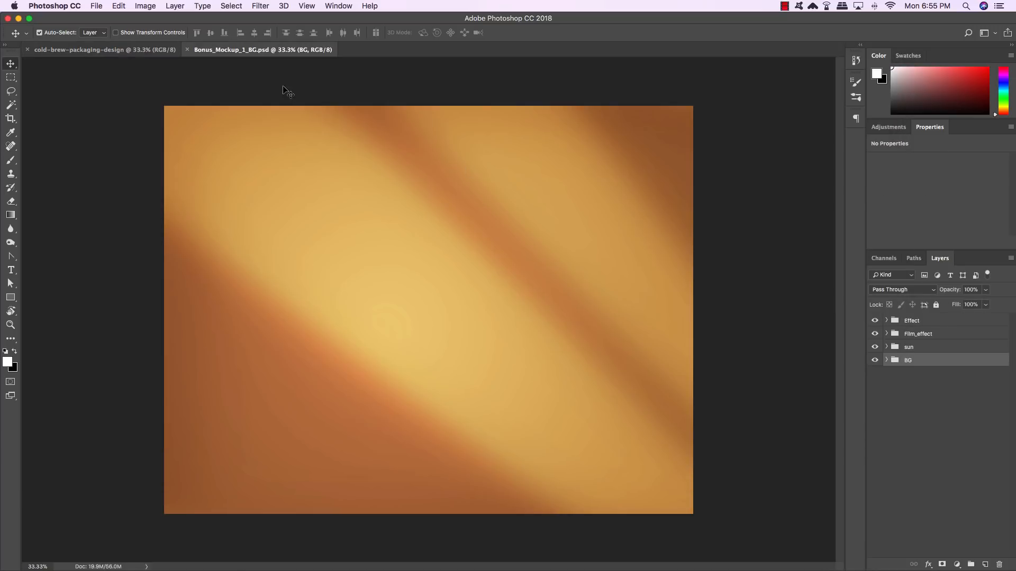
- Float the mockup background and the packaging design in separate windows and arrange them so both canvases are accessible
drag(270, 50, 212, 113)
drag(144, 49, 603, 111)
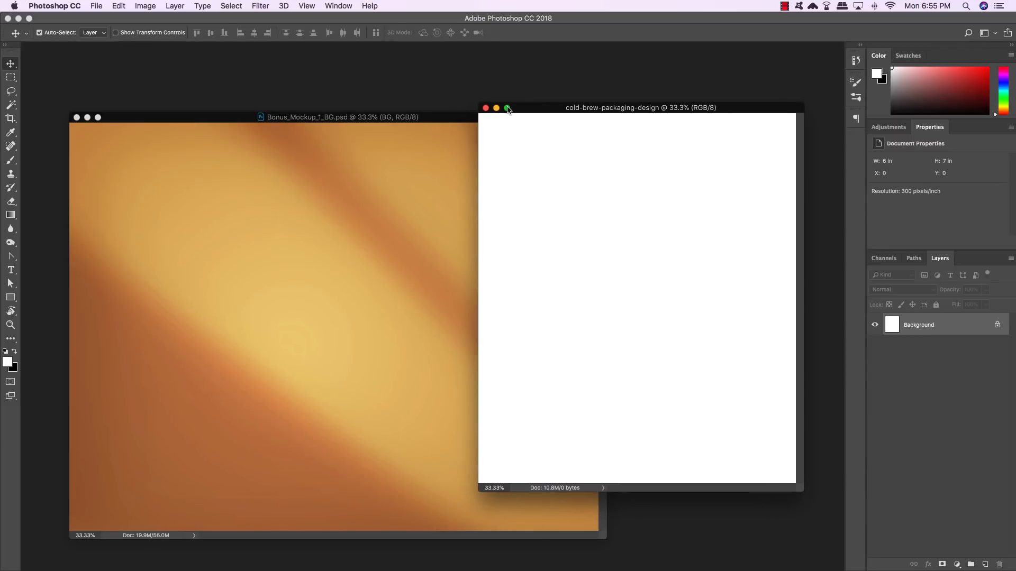
drag(447, 118, 360, 94)
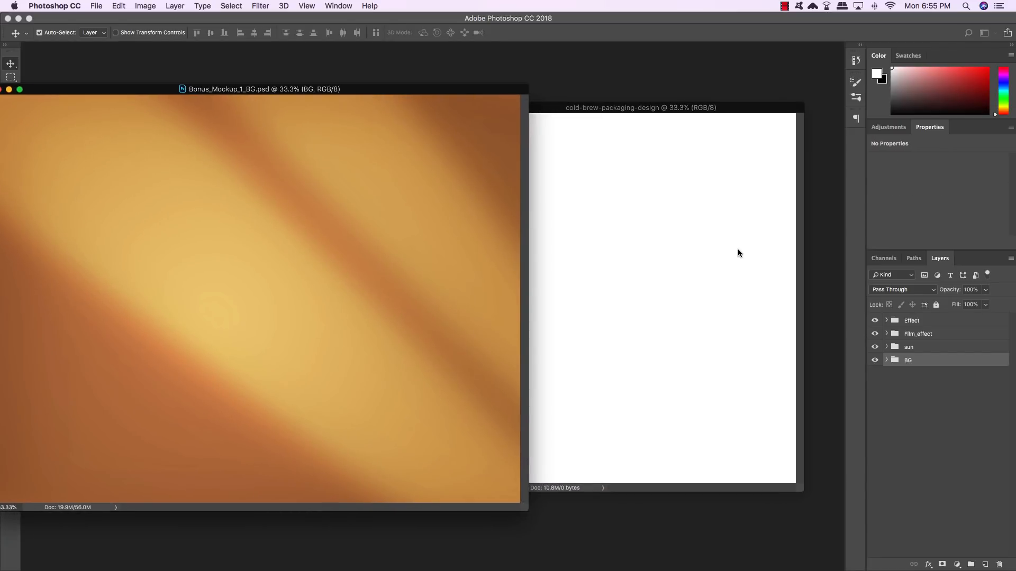
- Copy the Effect, Film_effect, sun and BG groups from the mockup background into the cold-brew-packaging-design document
shift+click(938, 322)
click(957, 322)
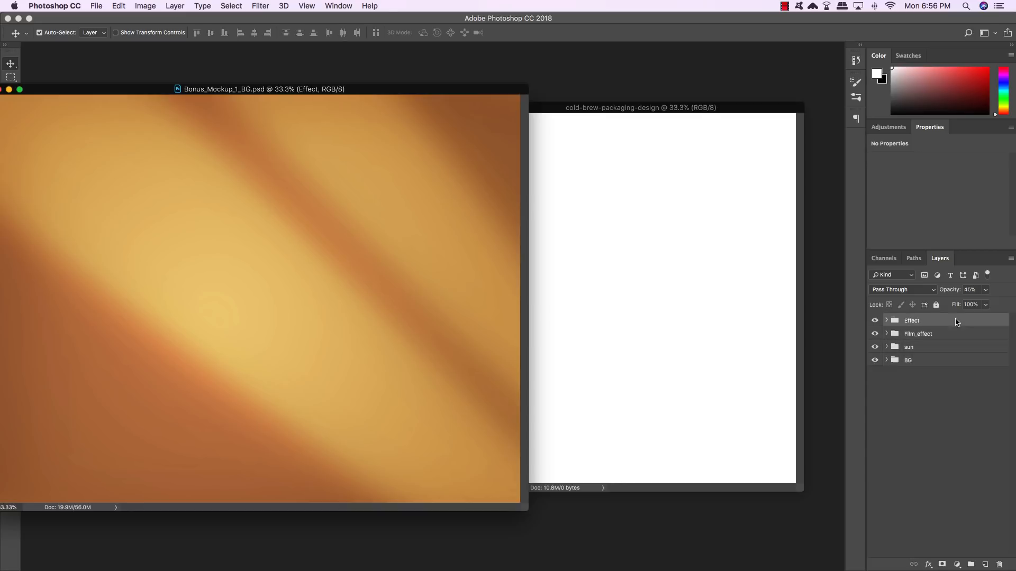
shift+click(939, 362)
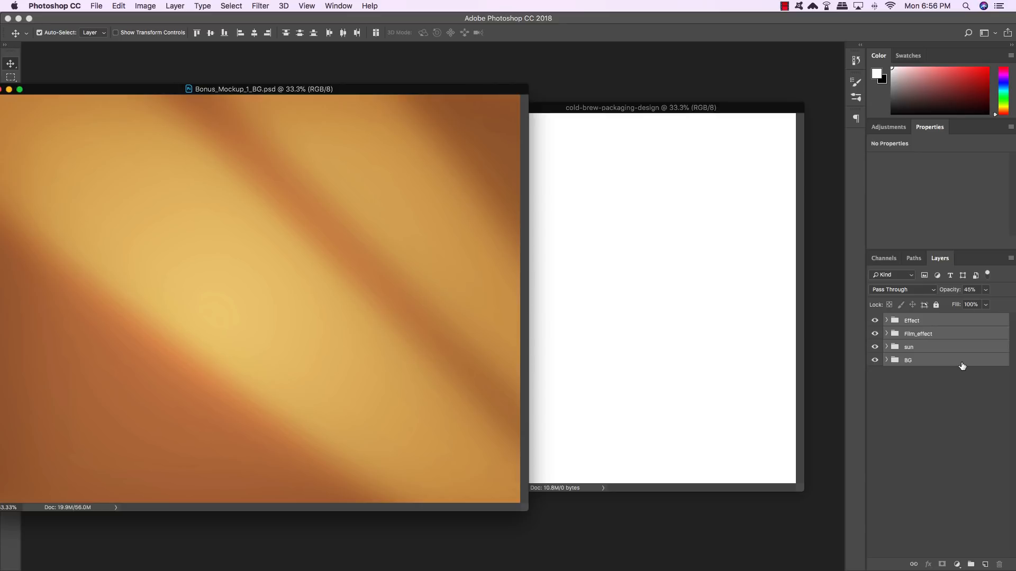
drag(961, 366, 709, 338)
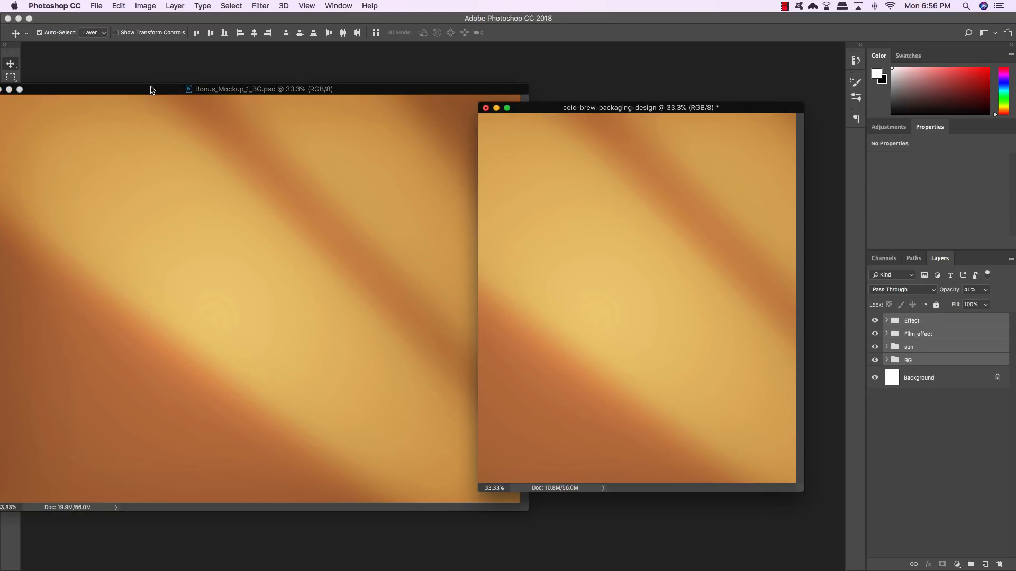
- Close the Bonus_Mockup_1_BG.psd document and reposition the packaging design window in the workspace
drag(151, 90, 285, 90)
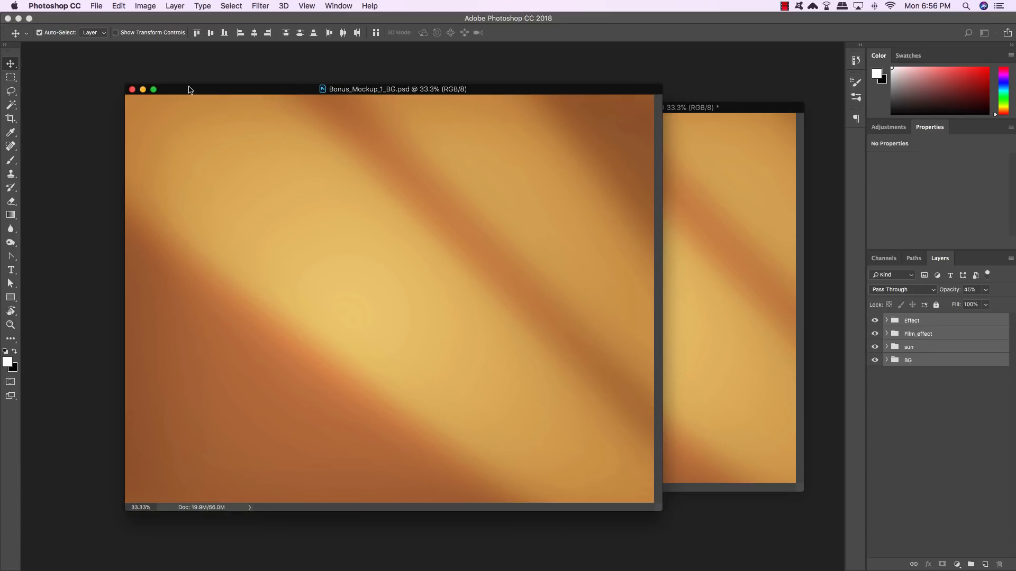
click(133, 93)
drag(535, 113, 227, 96)
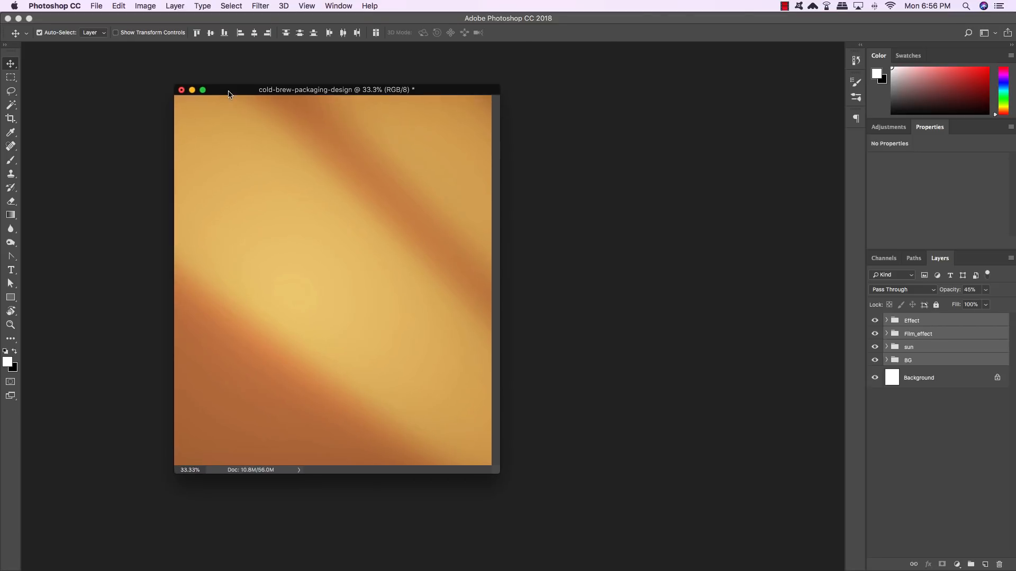
- Delete the Film_effect group and rename the Effect and sun groups as EFFECT and SUN
click(934, 335)
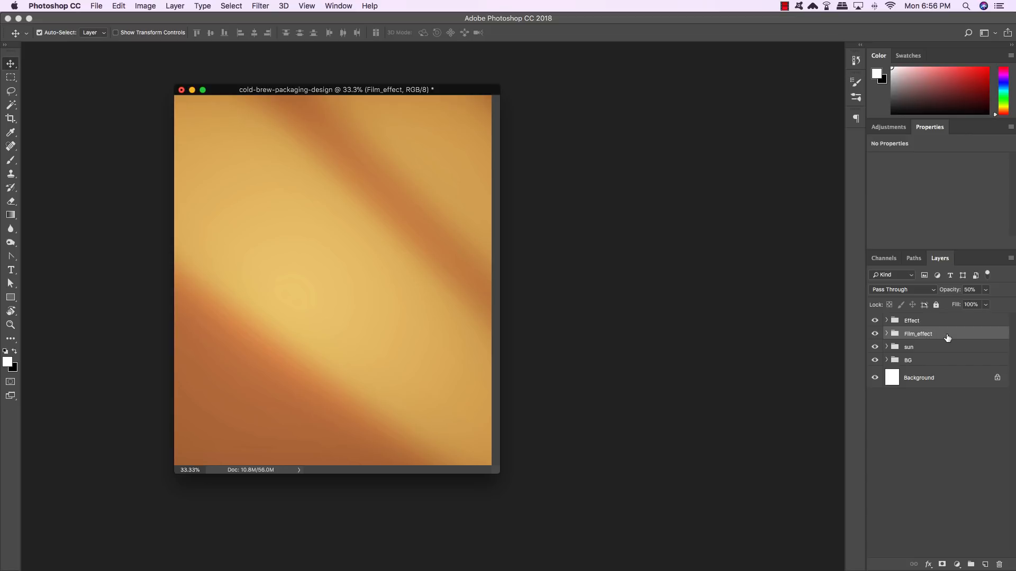
key(Delete)
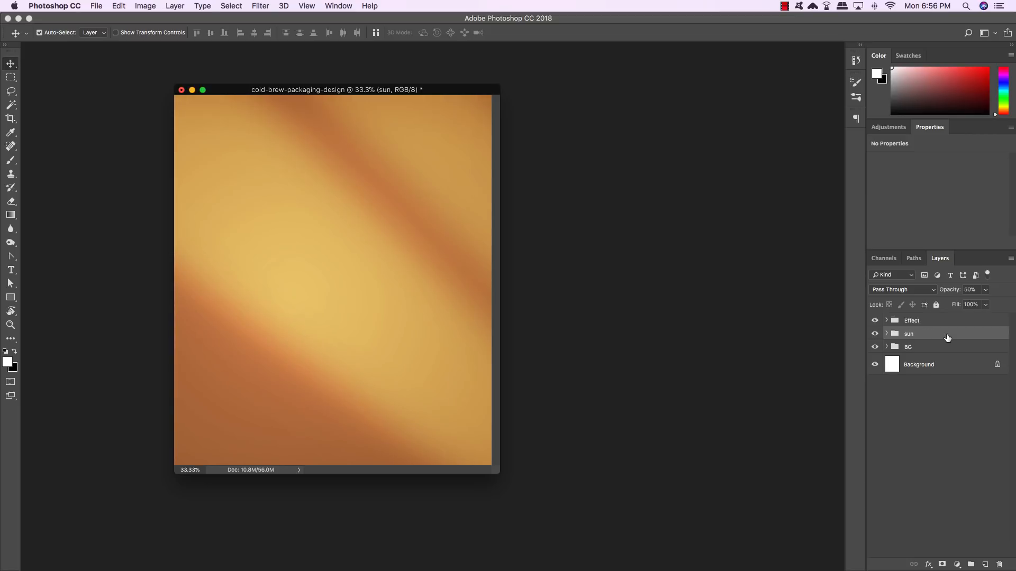
double_click(913, 320)
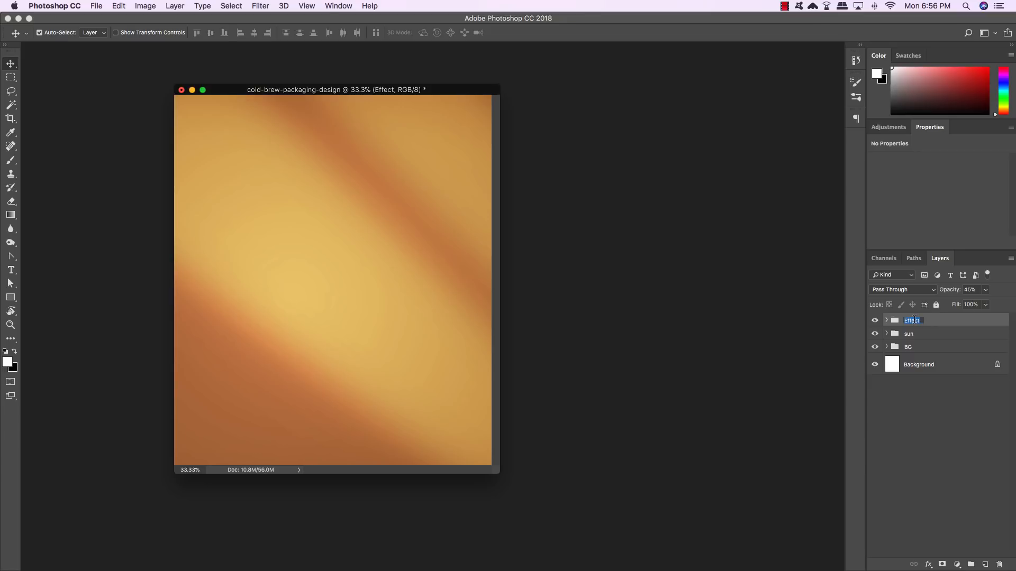
text(EFFECT)
double_click(909, 333)
text(SUN)
key(Return)
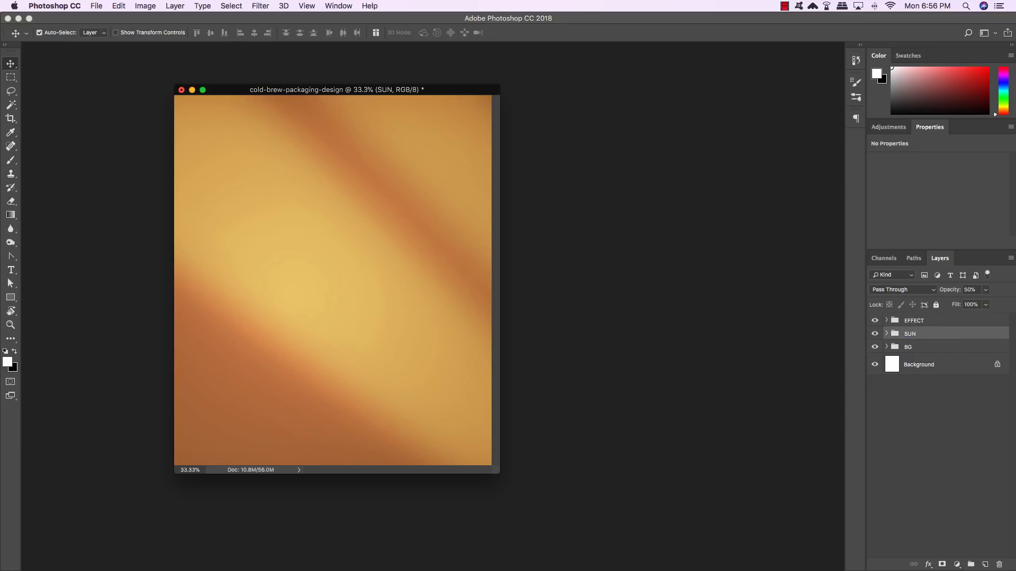
- Set the opacity of the EFFECT group to 10% and the SUN group to 65%
click(941, 322)
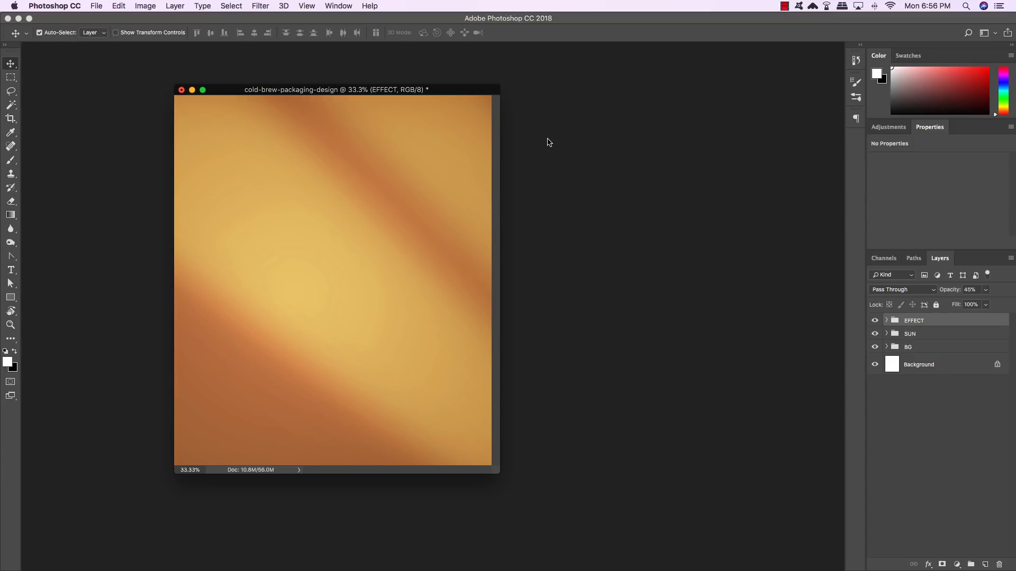
drag(457, 89, 675, 112)
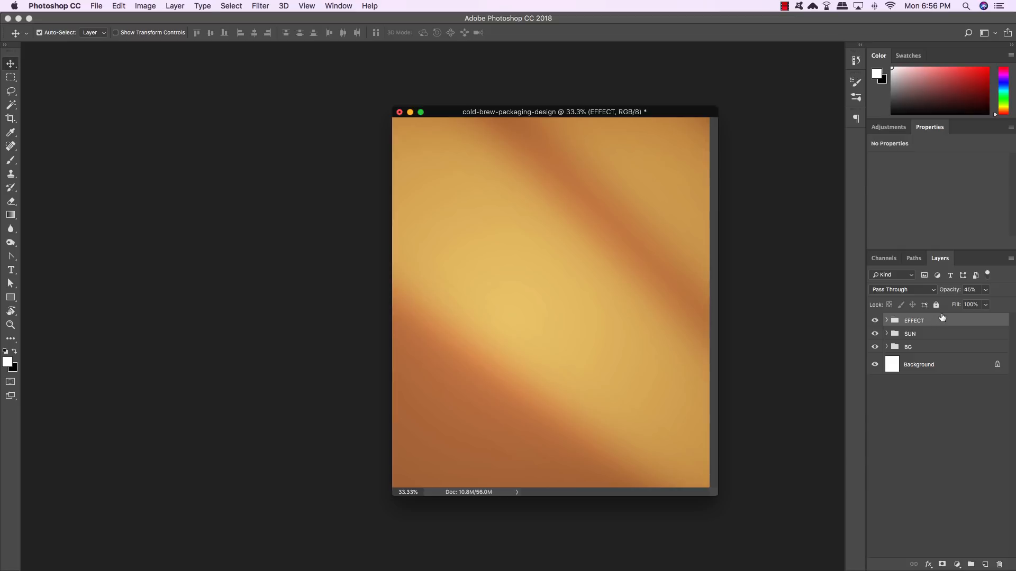
key(1)
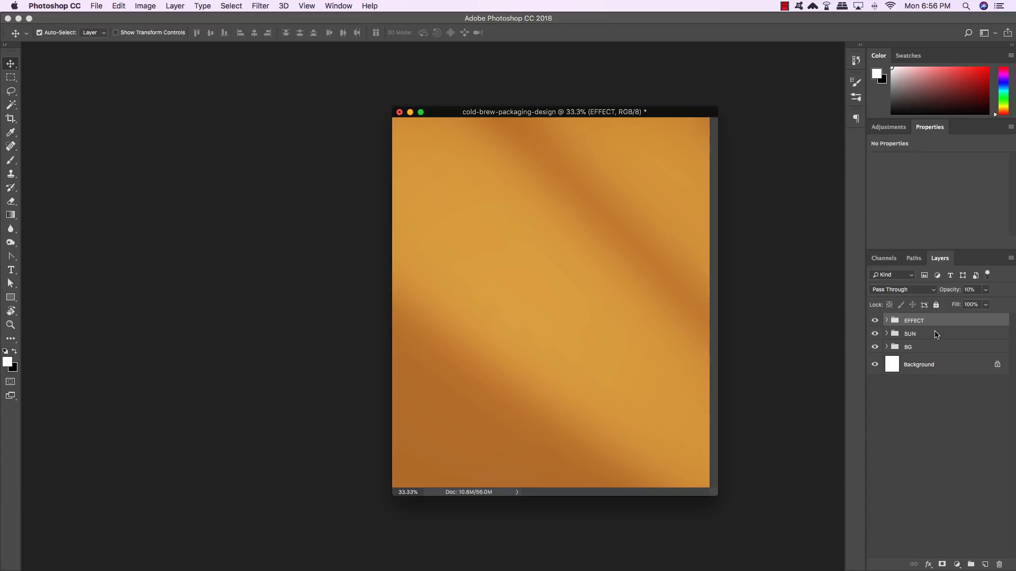
click(935, 335)
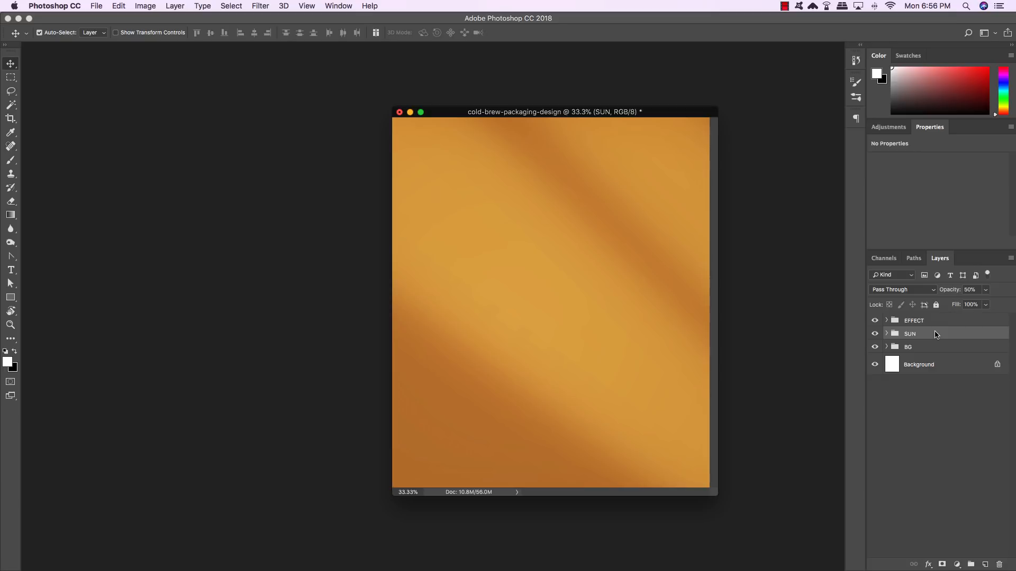
key(6)
key(5)
- Place Woody Collection II 74.tif from the Madebyvadim folder as an embedded image above the Change Color layer in the BG group
click(886, 347)
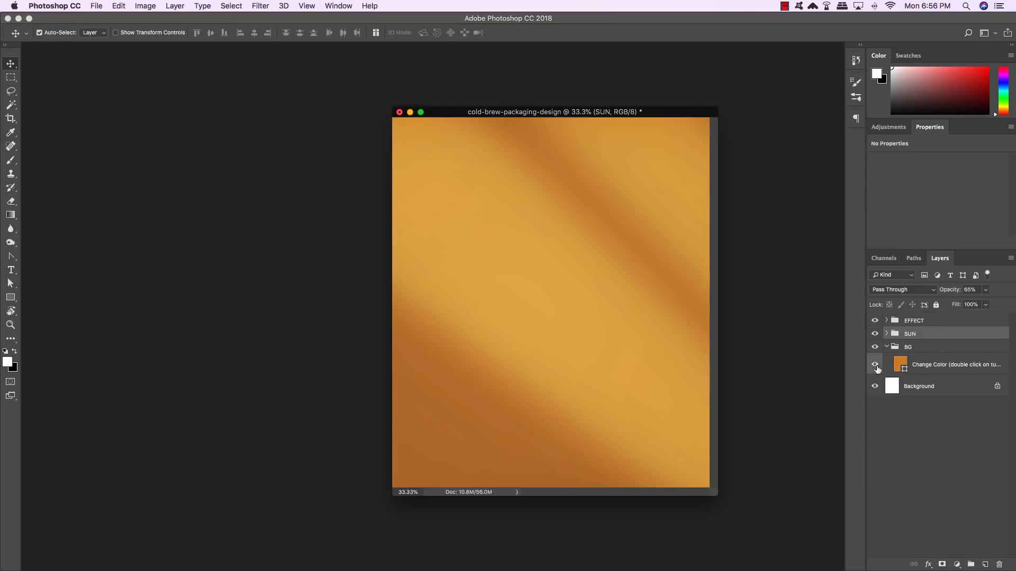
click(940, 349)
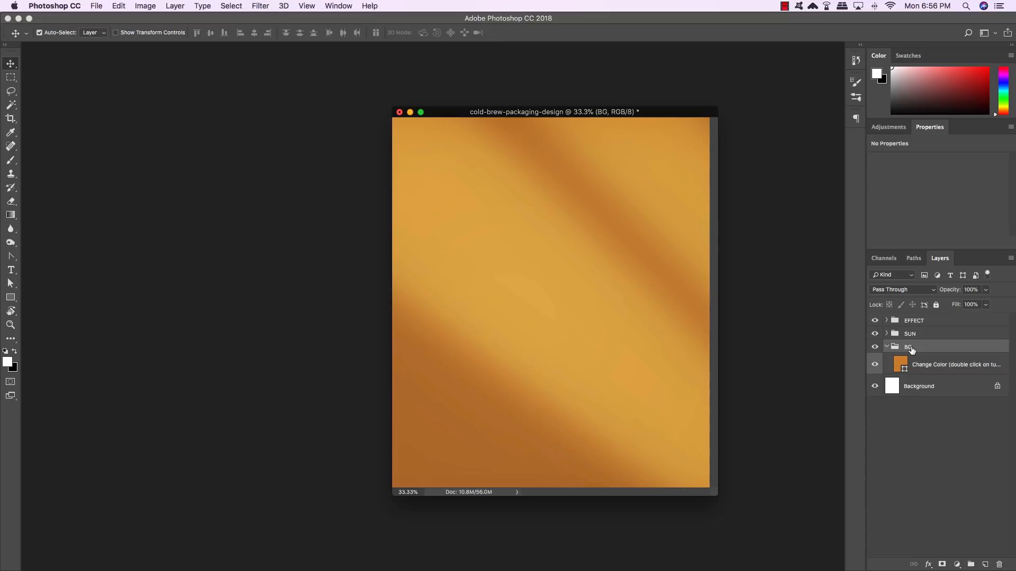
click(951, 369)
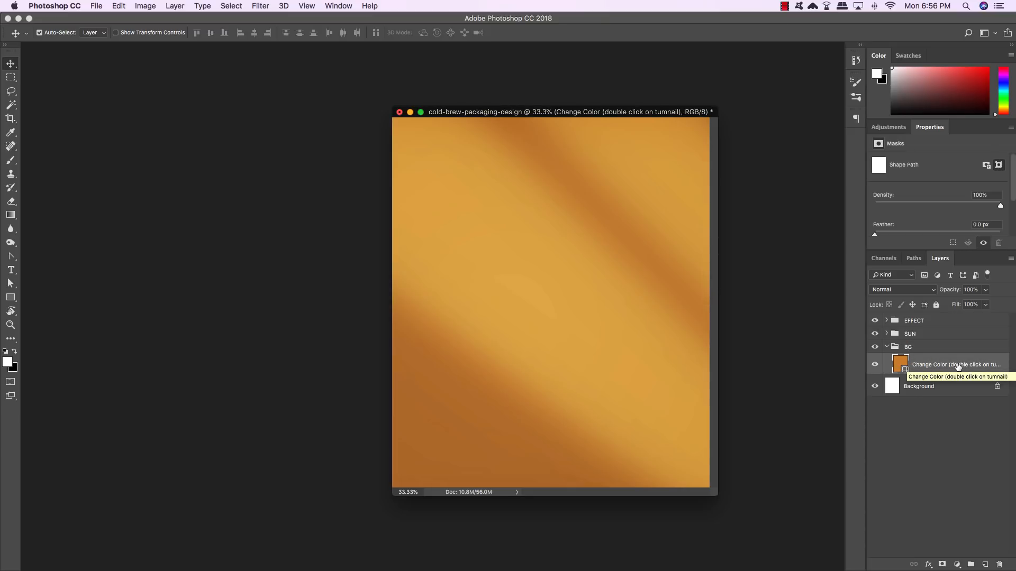
click(98, 6)
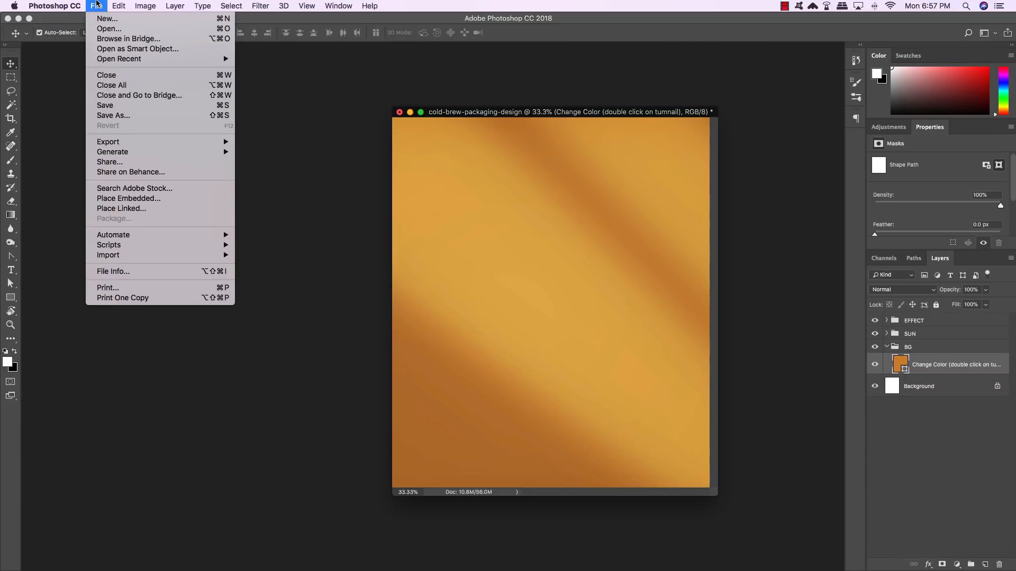
click(129, 199)
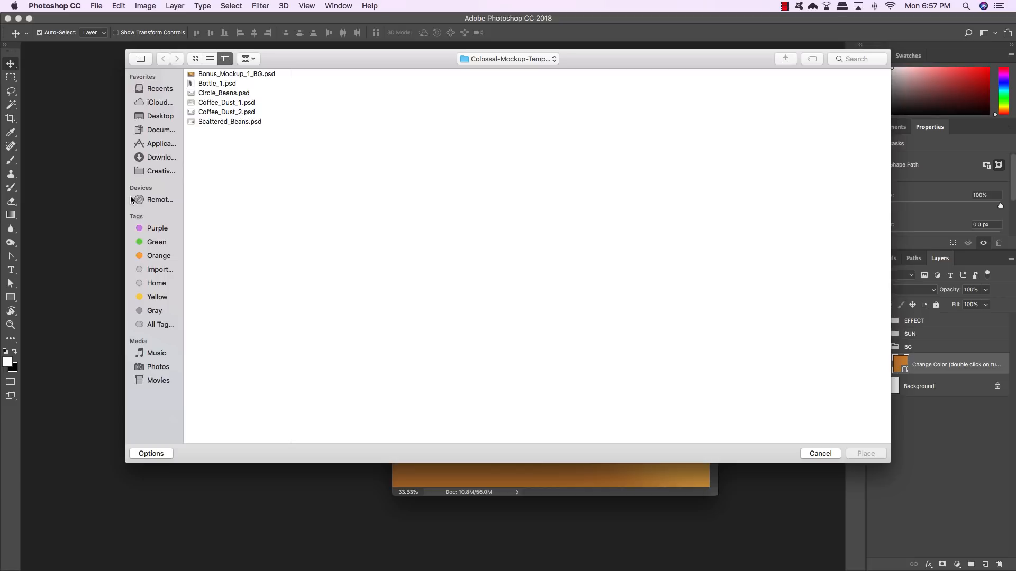
click(503, 59)
click(492, 73)
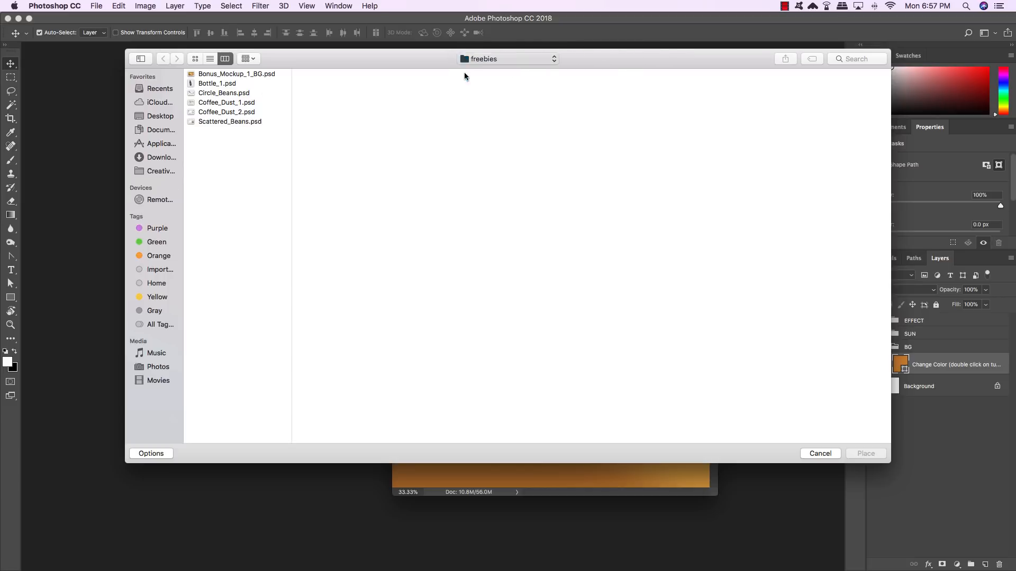
click(554, 122)
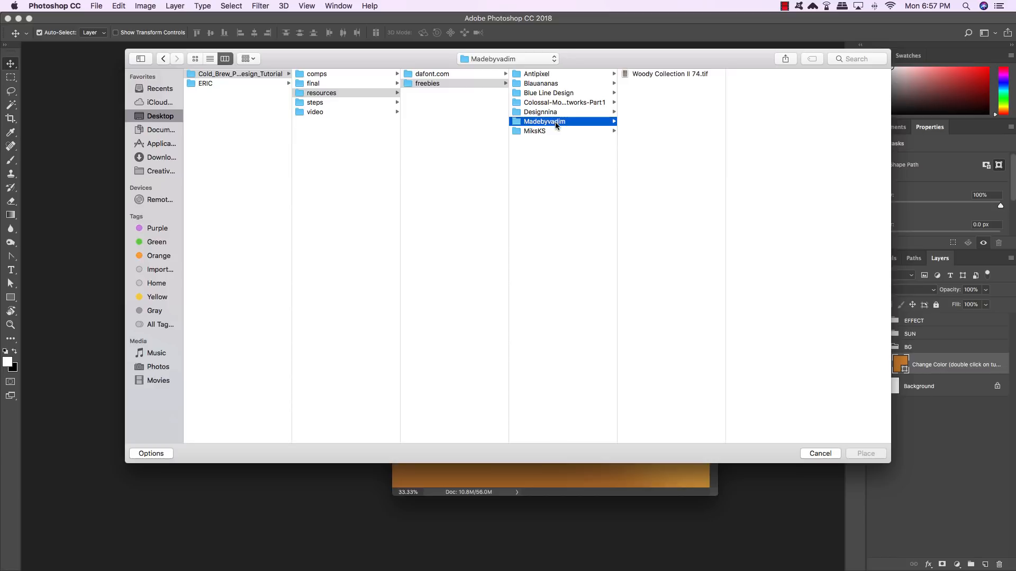
click(667, 74)
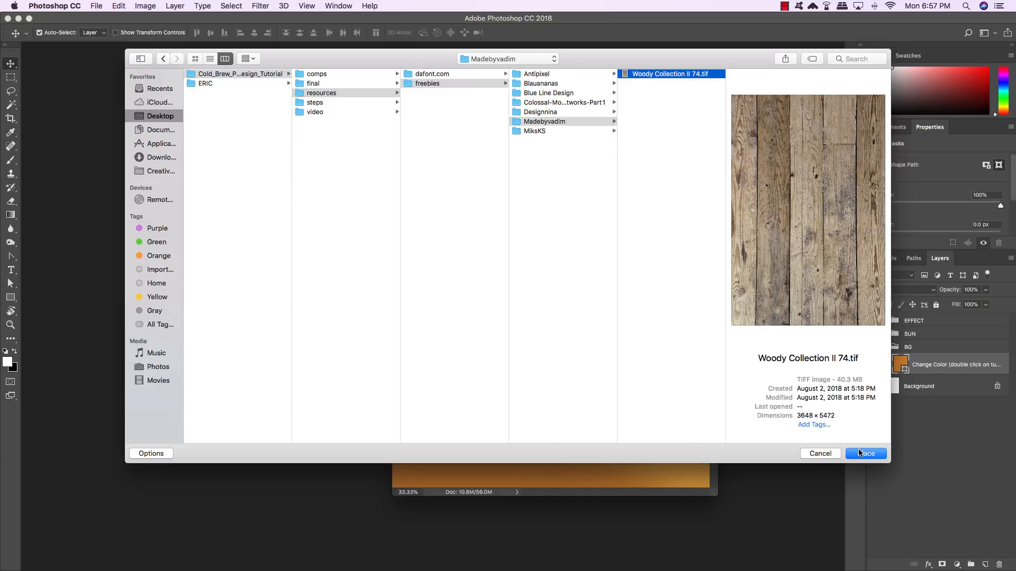
key(Return)
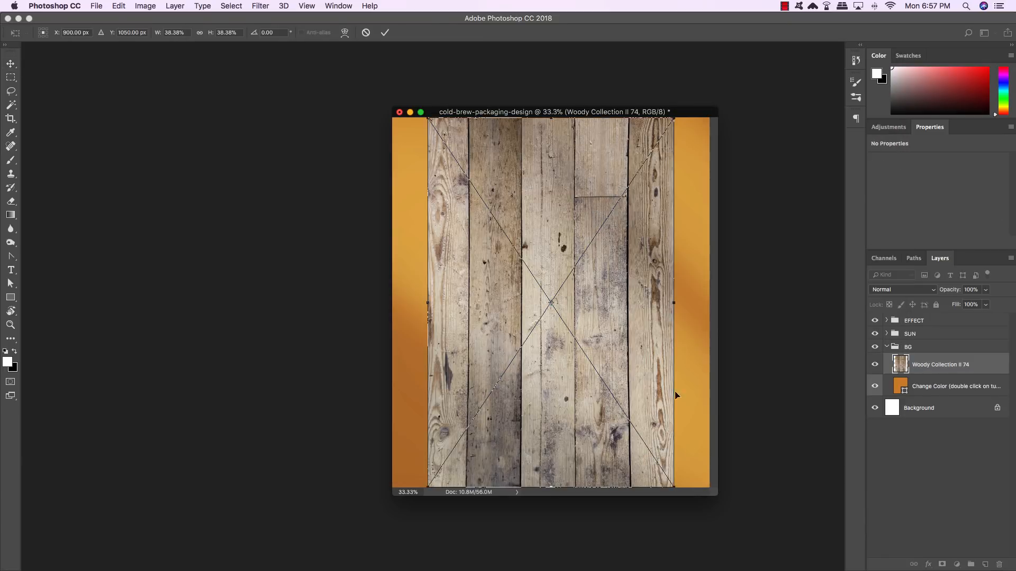
- Enlarge the document window and scale the wood texture to about 51% so it covers the whole canvas
drag(713, 494, 950, 570)
drag(705, 110, 452, 68)
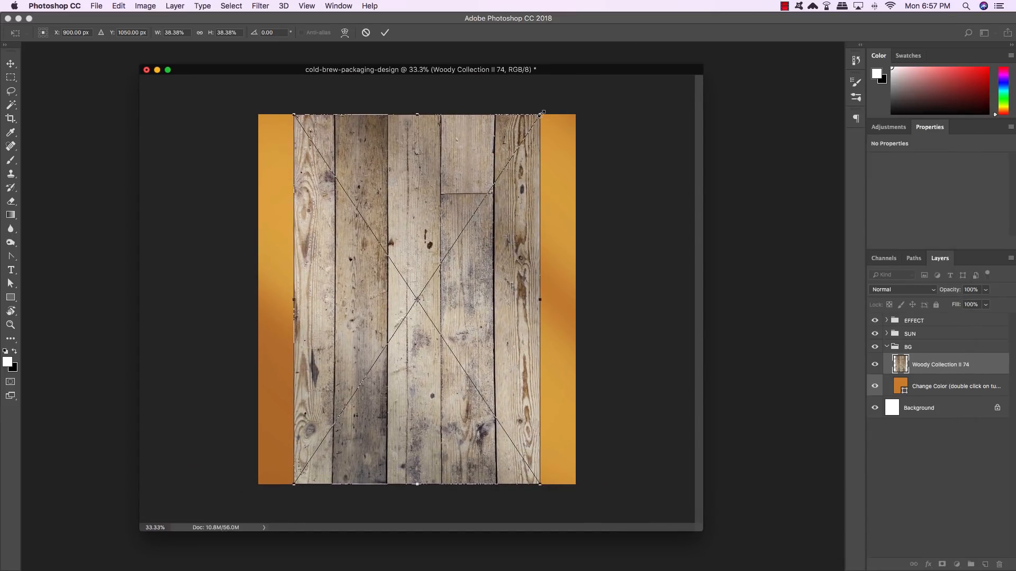
drag(542, 113, 606, 73)
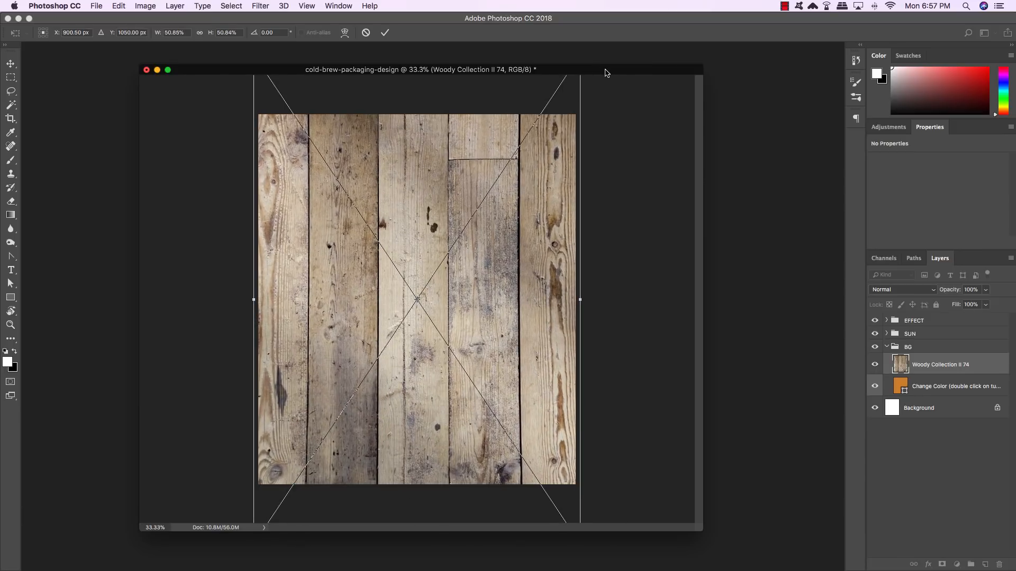
key(Return)
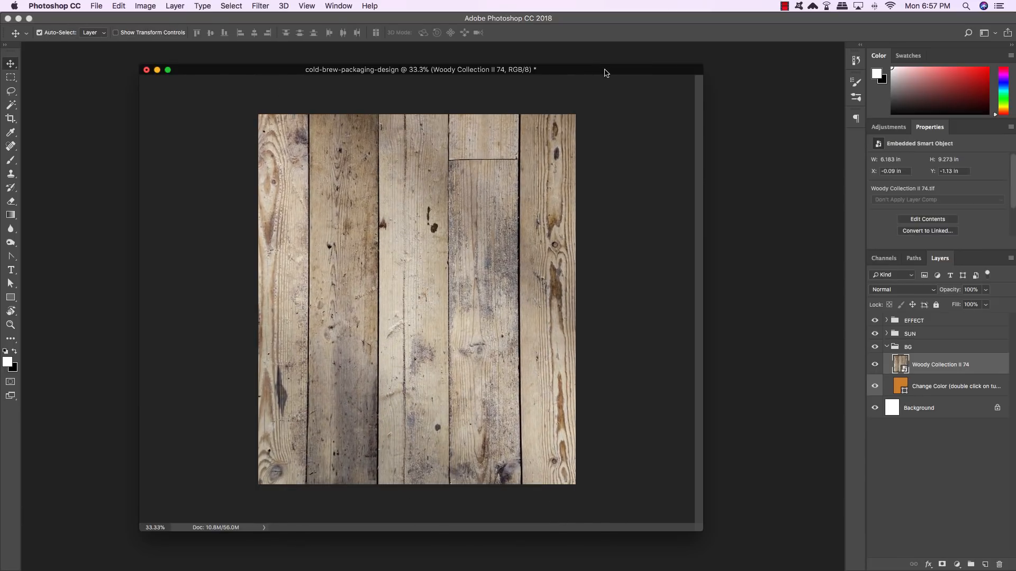
- Delete the Background layer and the Change Color layer beneath the wood texture
click(952, 417)
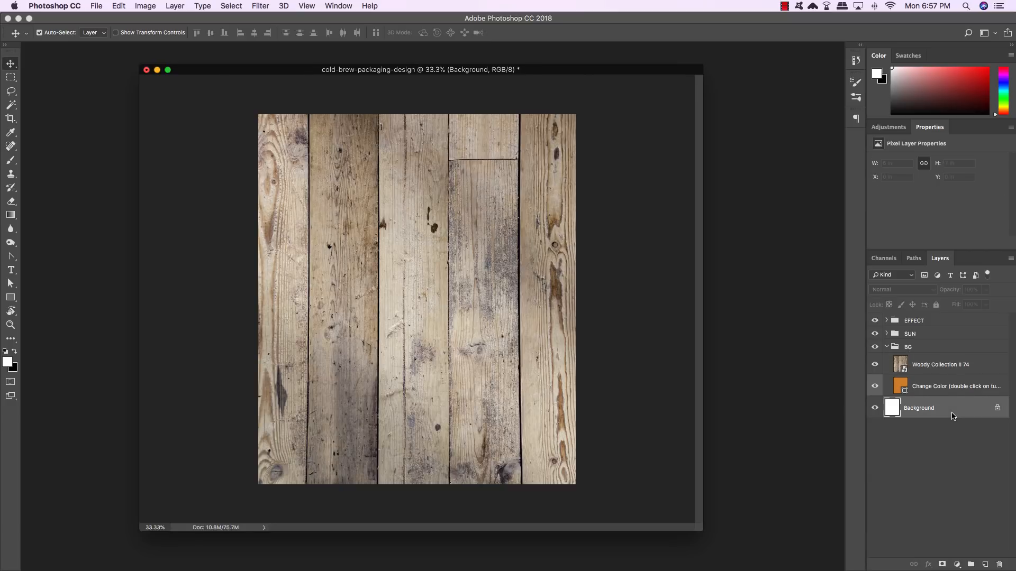
key(Delete)
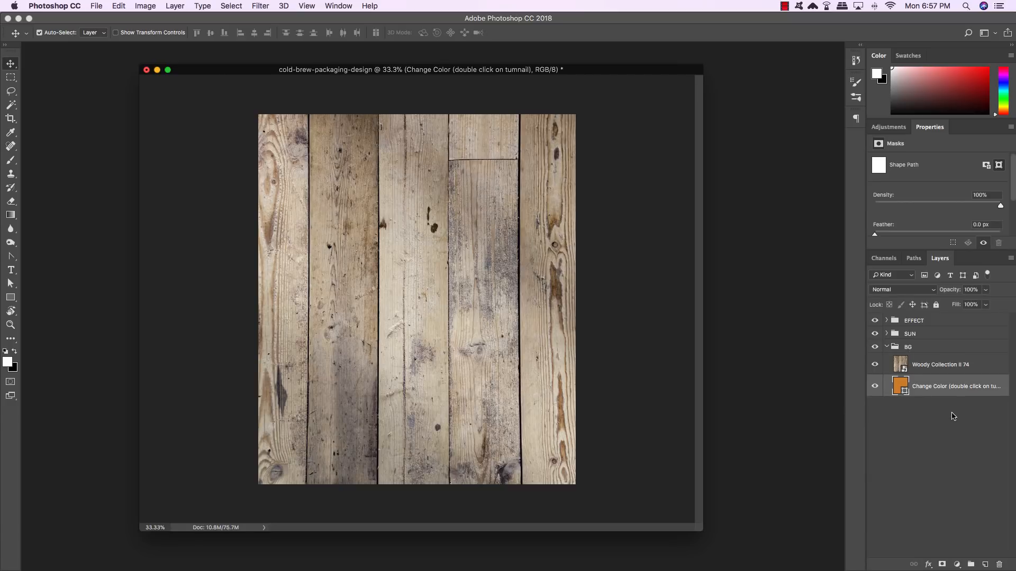
key(Delete)
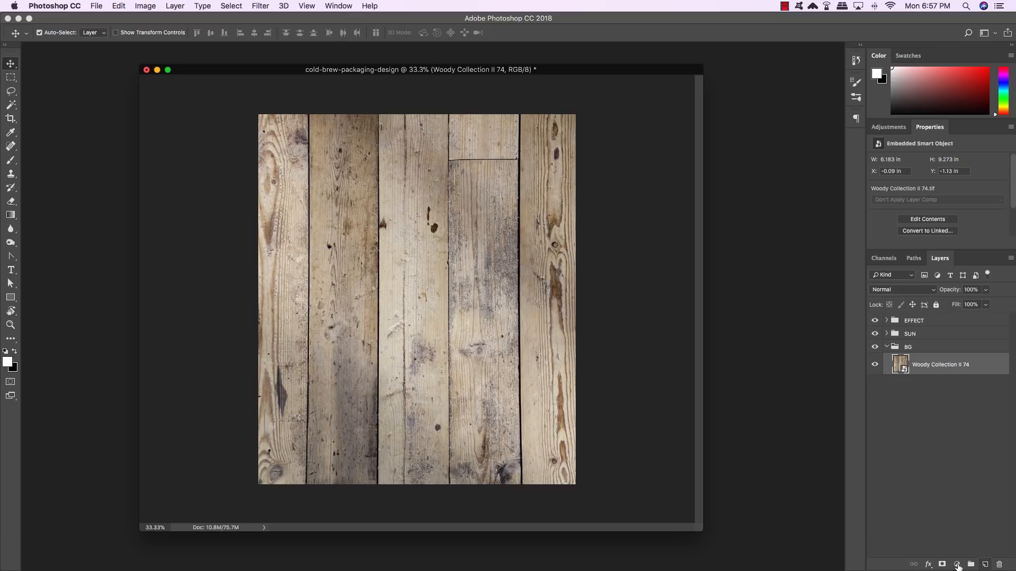
- Add a Hue/Saturation adjustment layer above the wood texture with Saturation set to +25
click(957, 565)
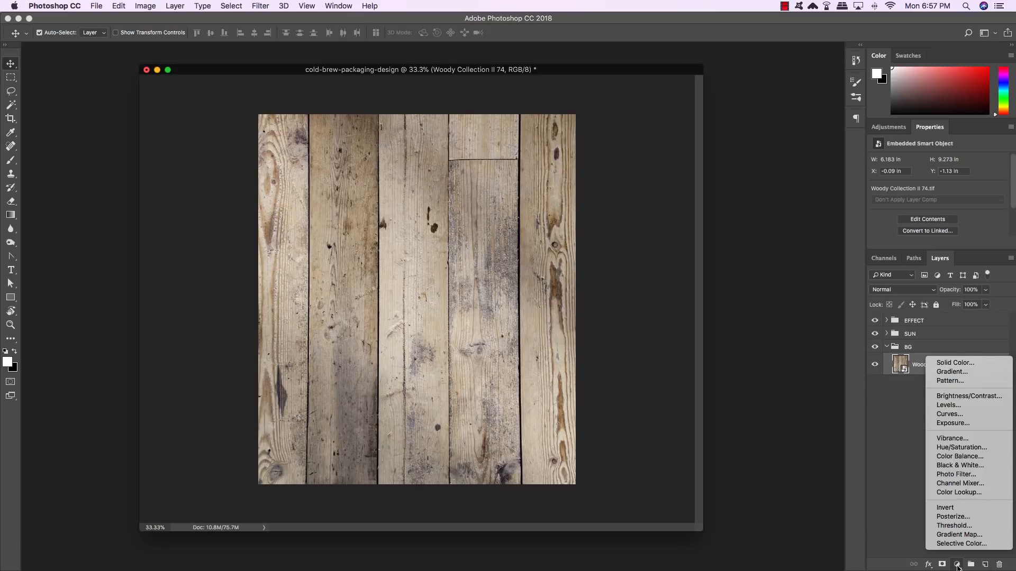
click(950, 448)
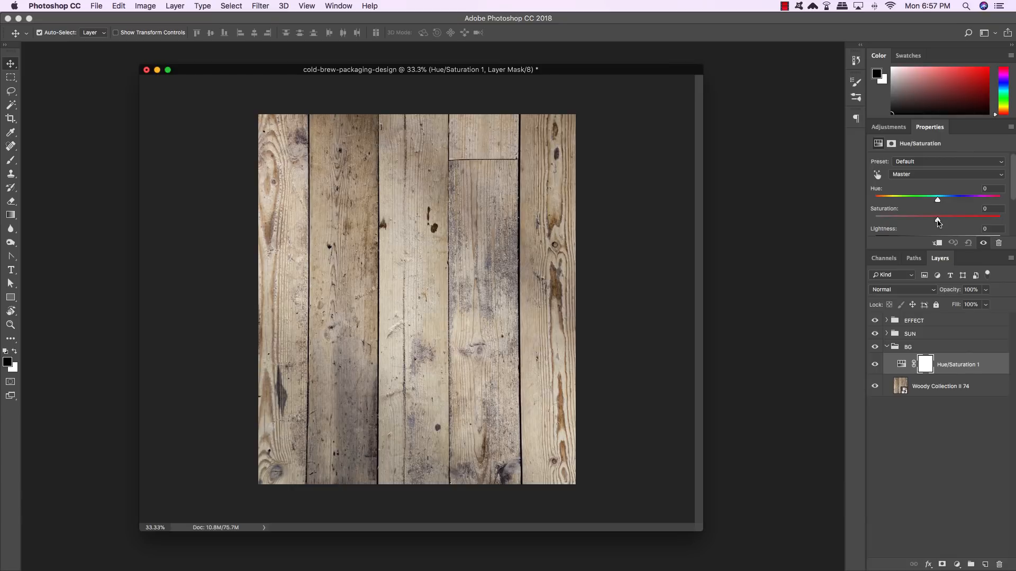
drag(937, 222, 953, 222)
drag(917, 253, 915, 319)
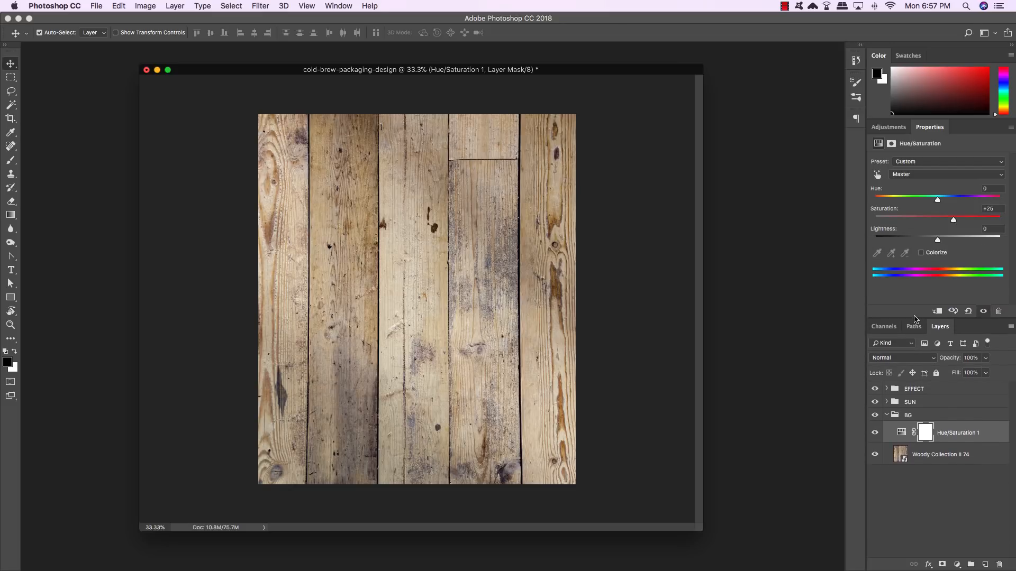
click(619, 162)
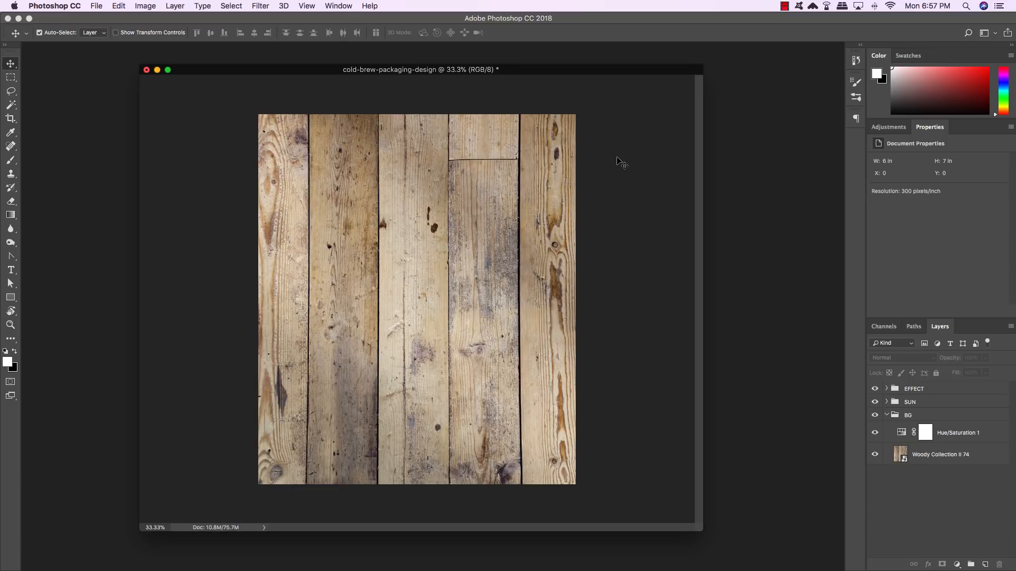
- Switch to full screen mode and place Cheetah-3-Gold-detail.png from the freebies Designnina folder as an embedded image
key(f)
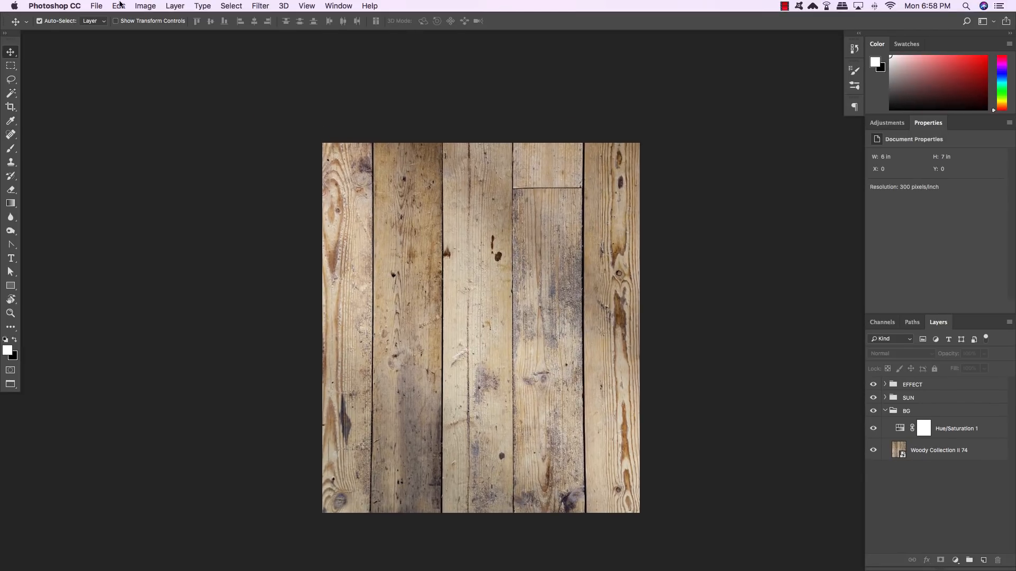
click(96, 5)
click(153, 200)
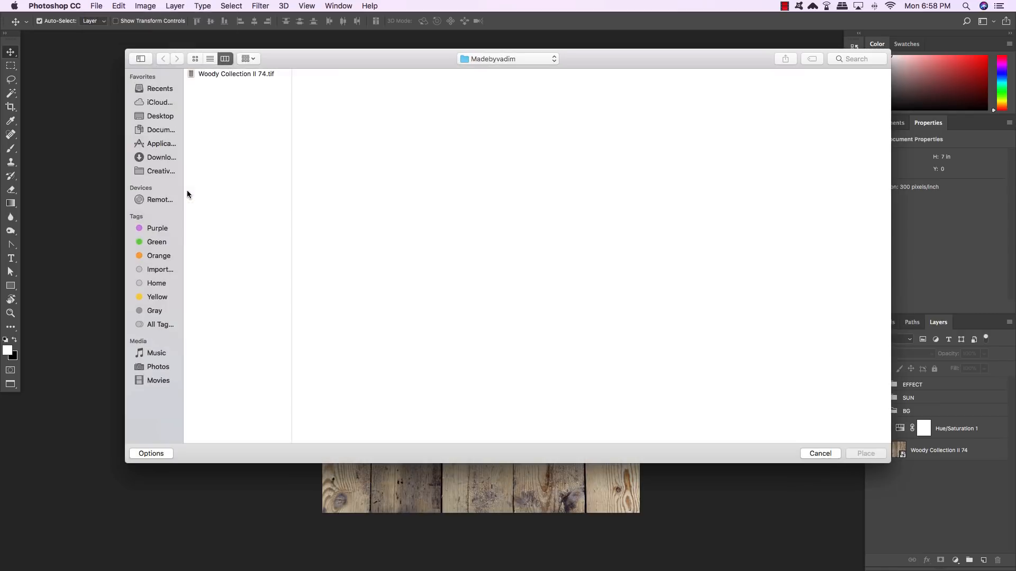
click(503, 59)
click(490, 71)
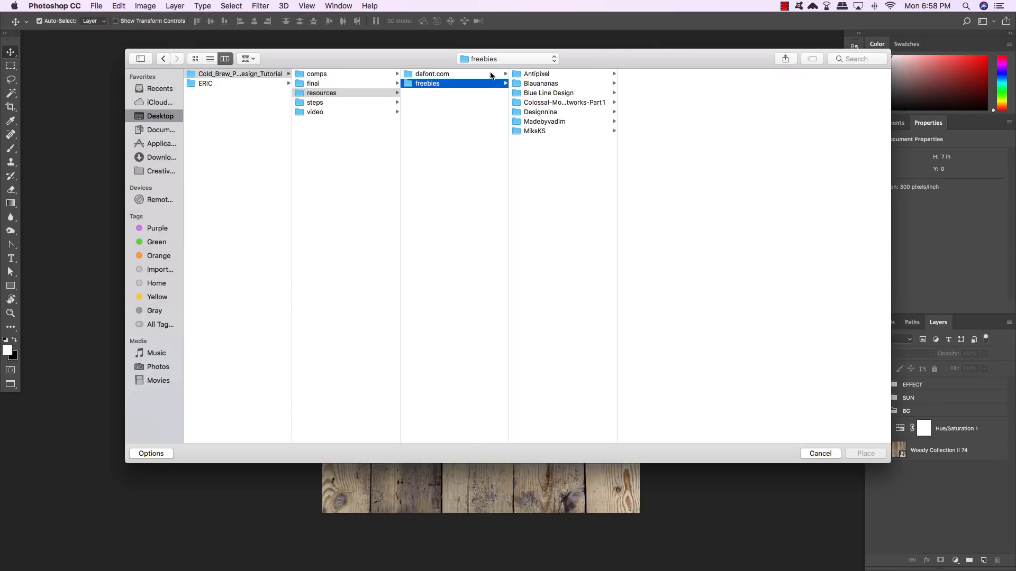
click(543, 112)
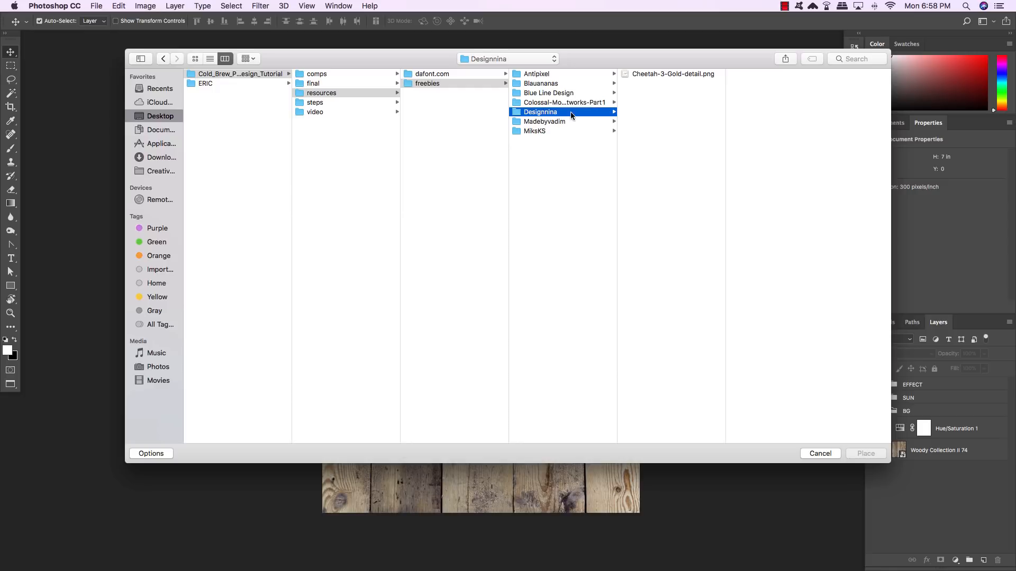
click(649, 75)
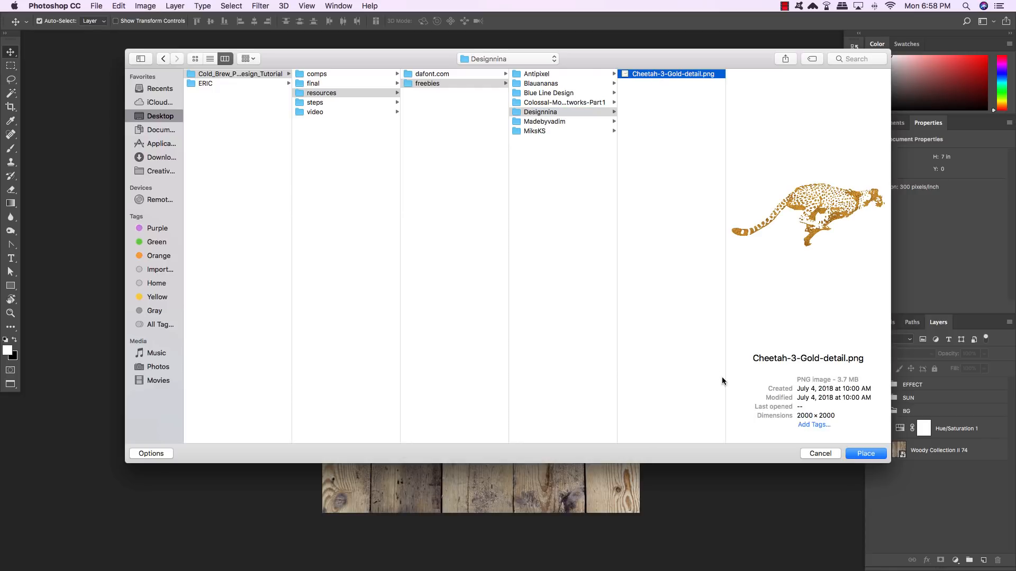
click(855, 453)
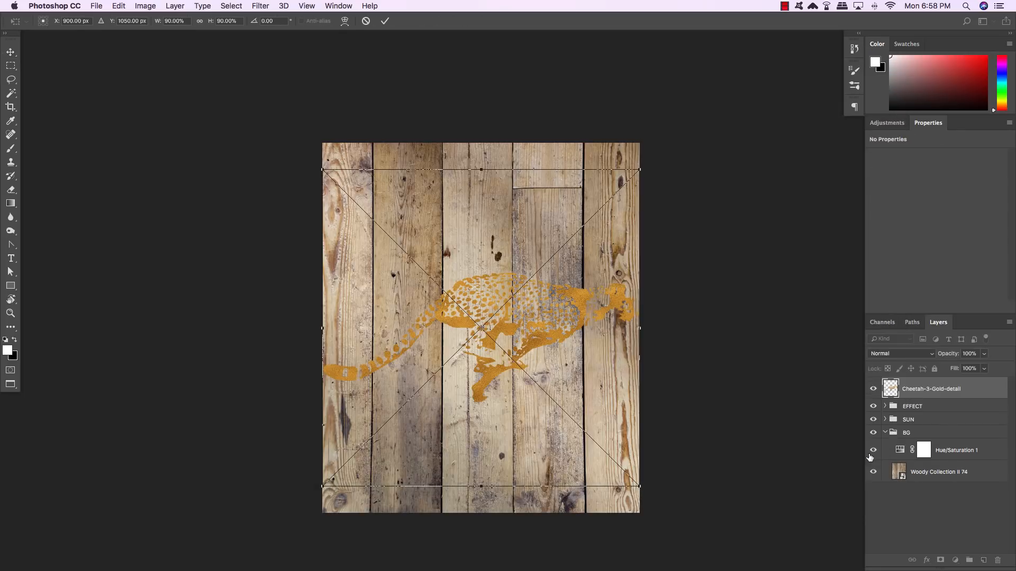
- Rotate the cheetah to about -30°, scale it to about 132%, and position it with its tail running off the canvas's lower-left edge
drag(665, 199, 586, 107)
drag(622, 137, 617, 133)
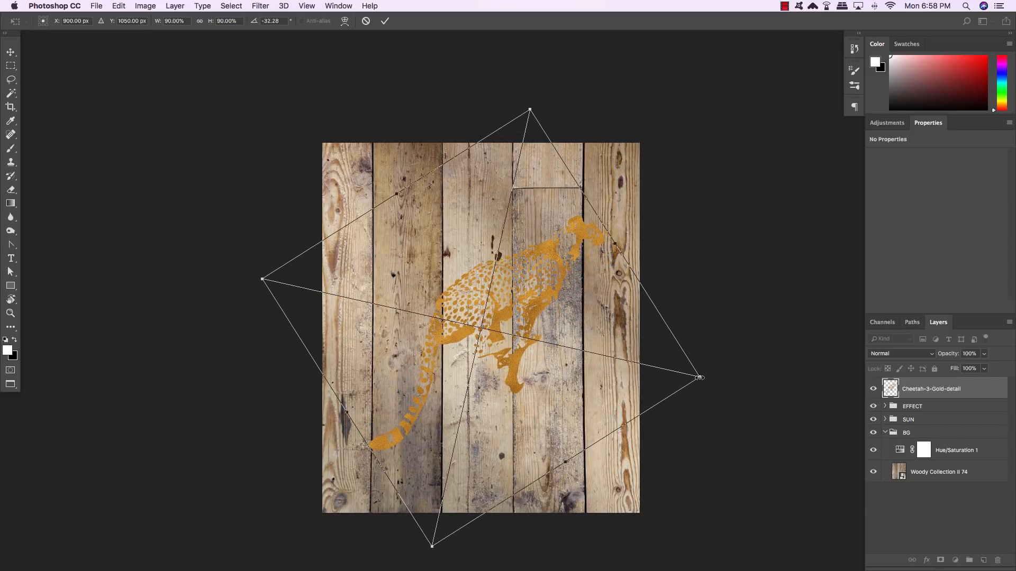
drag(700, 378, 780, 377)
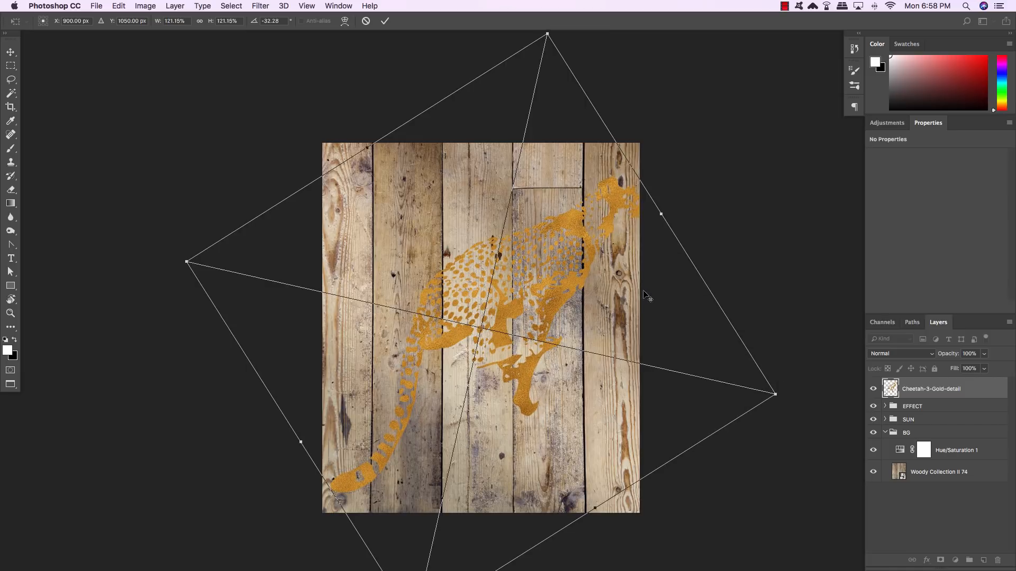
drag(626, 290, 578, 301)
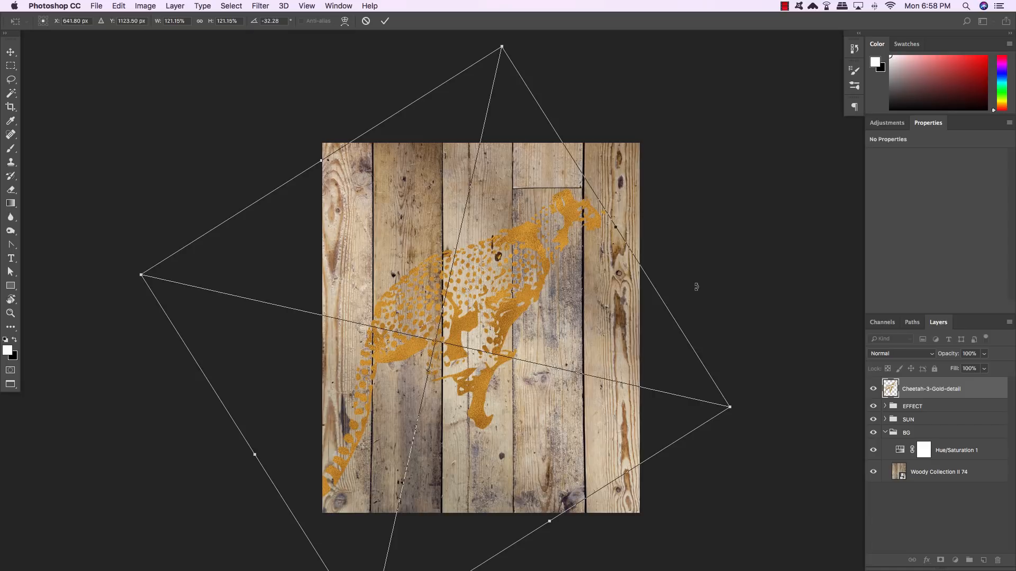
drag(696, 286, 696, 290)
drag(624, 290, 621, 301)
drag(723, 426, 751, 438)
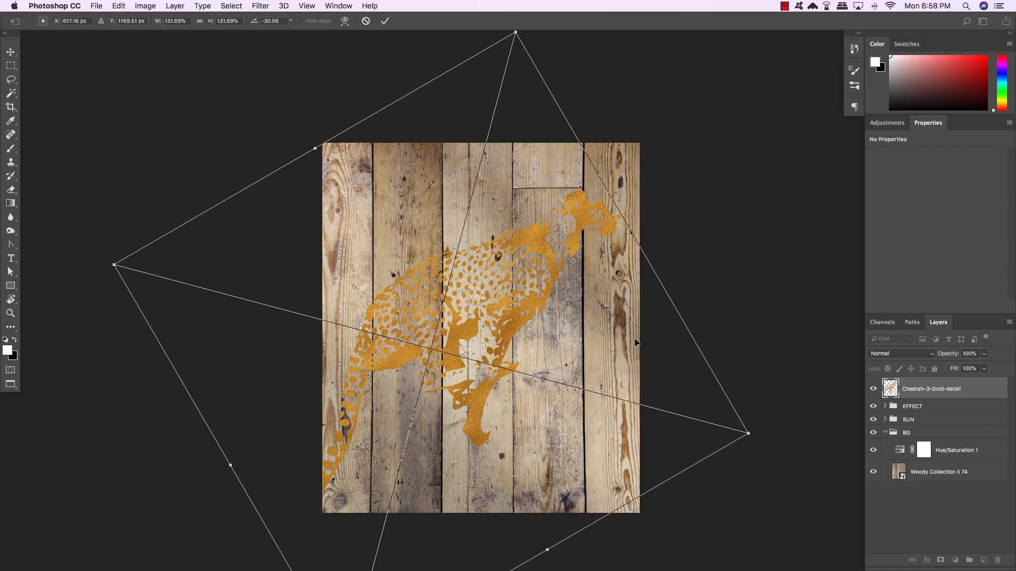
key(Return)
key(shift+Down)
key(shift+Down)
key(shift+Down)
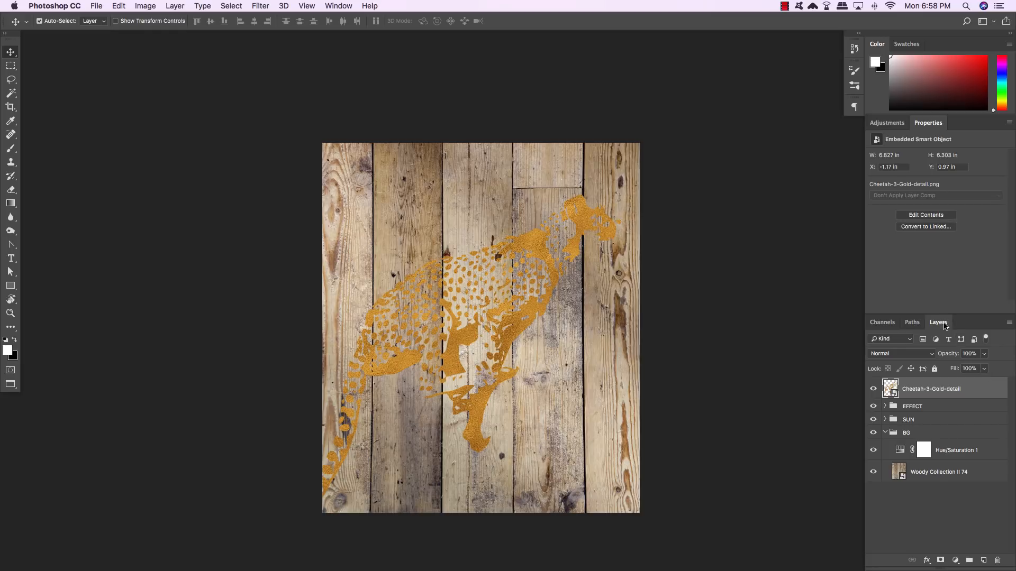
- Float the Layers panel beside the artwork and set the Cheetah-3-Gold-detail layer's Fill to 0%
drag(939, 323, 714, 195)
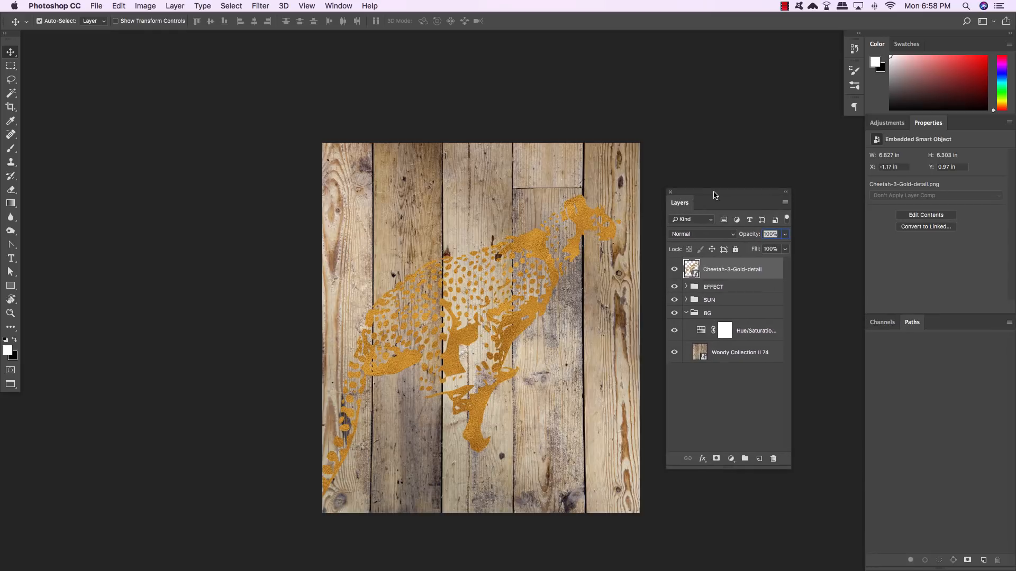
click(786, 249)
drag(783, 263, 689, 262)
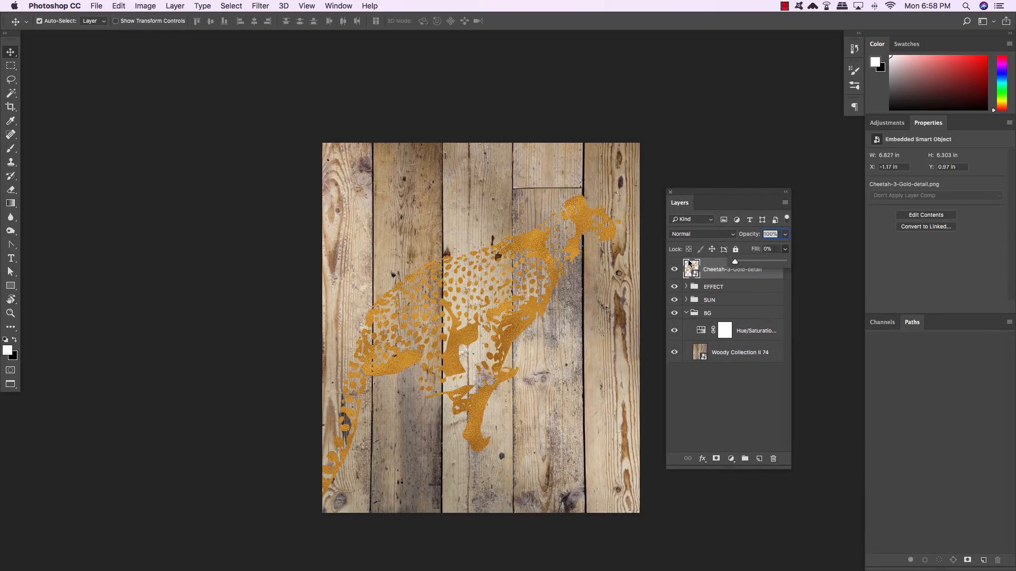
click(713, 412)
click(765, 270)
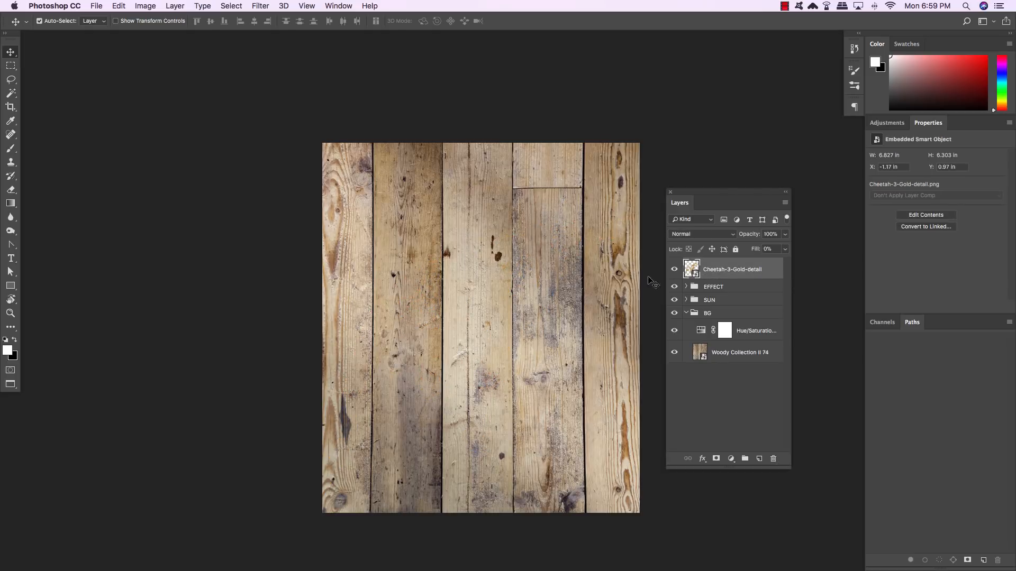
- Set the cheetah layer's blending to Multiply and split the Underlying Layer shadow slider to 0 / 138 in its blending options
double_click(775, 271)
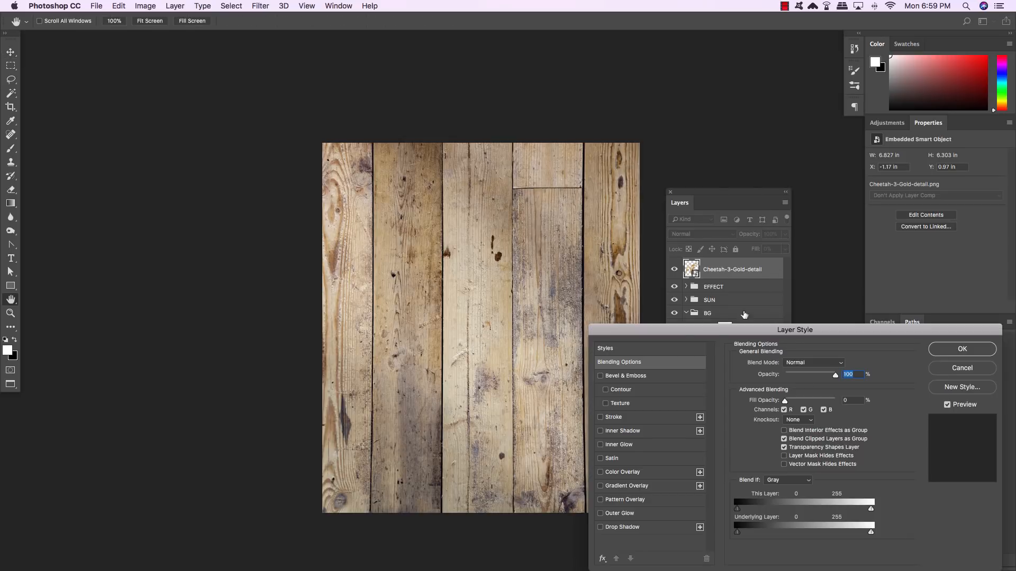
drag(692, 333, 366, 167)
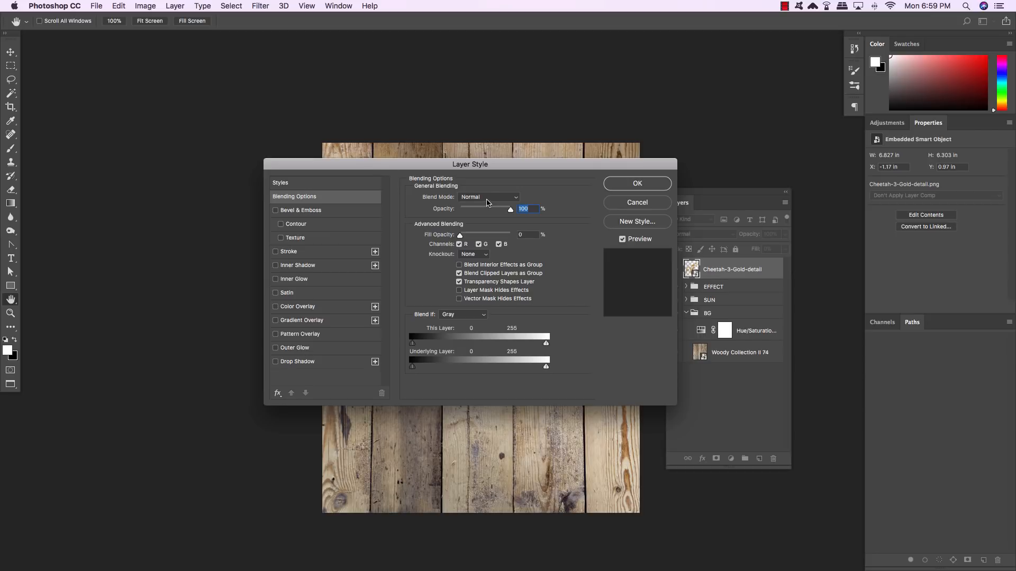
click(488, 200)
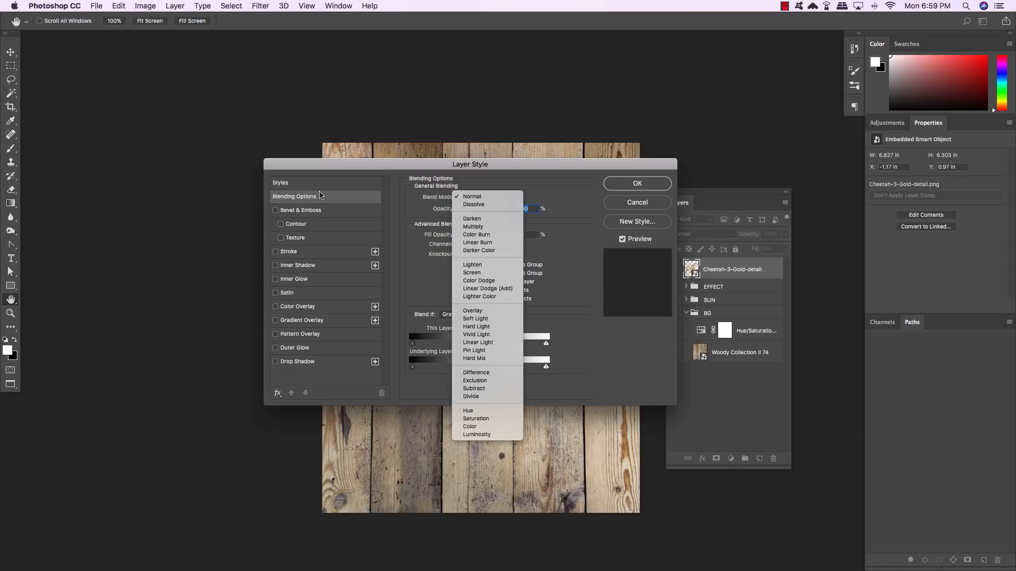
click(485, 227)
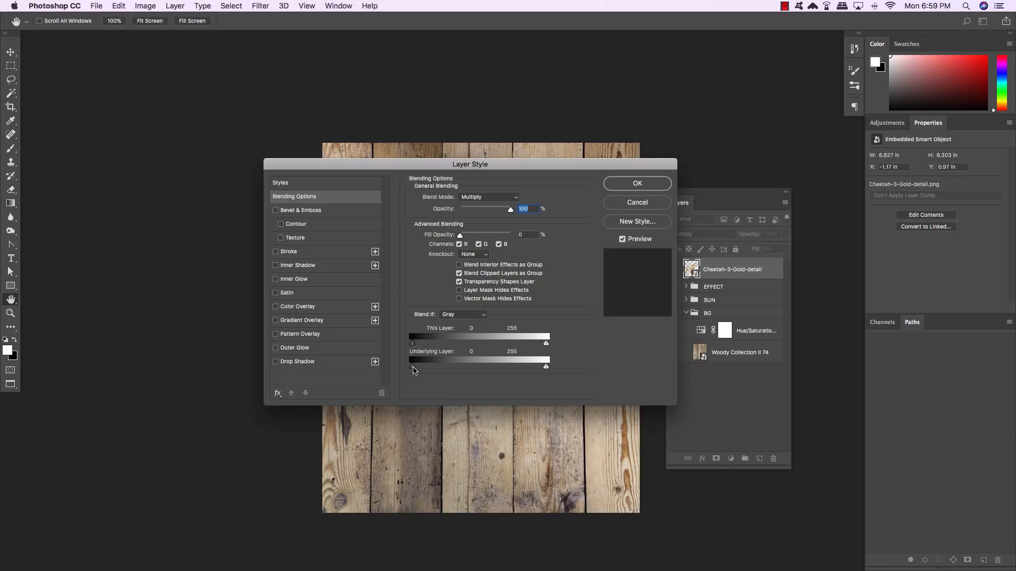
scroll(414, 369, right, 1)
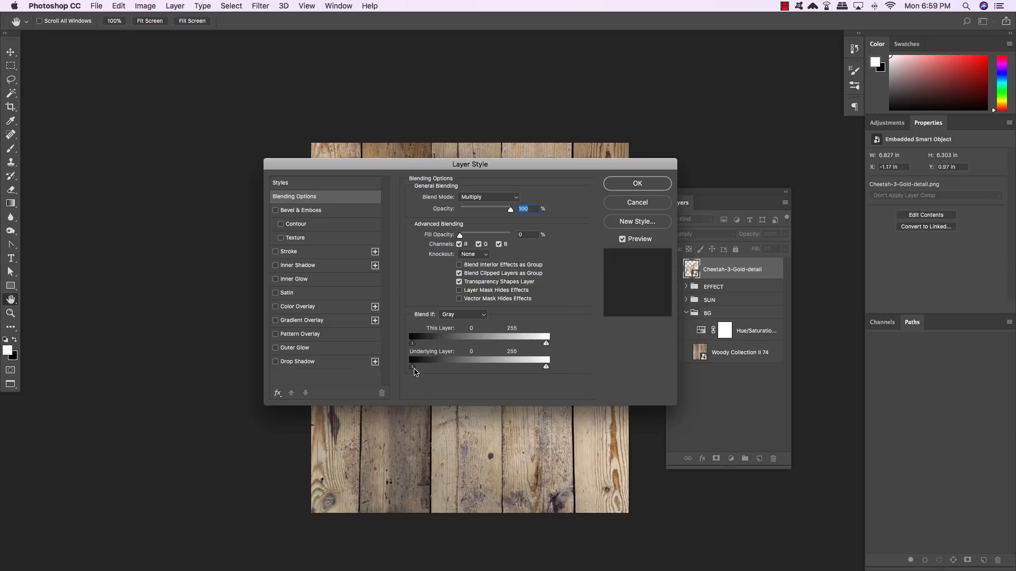
scroll(415, 369, right, 1)
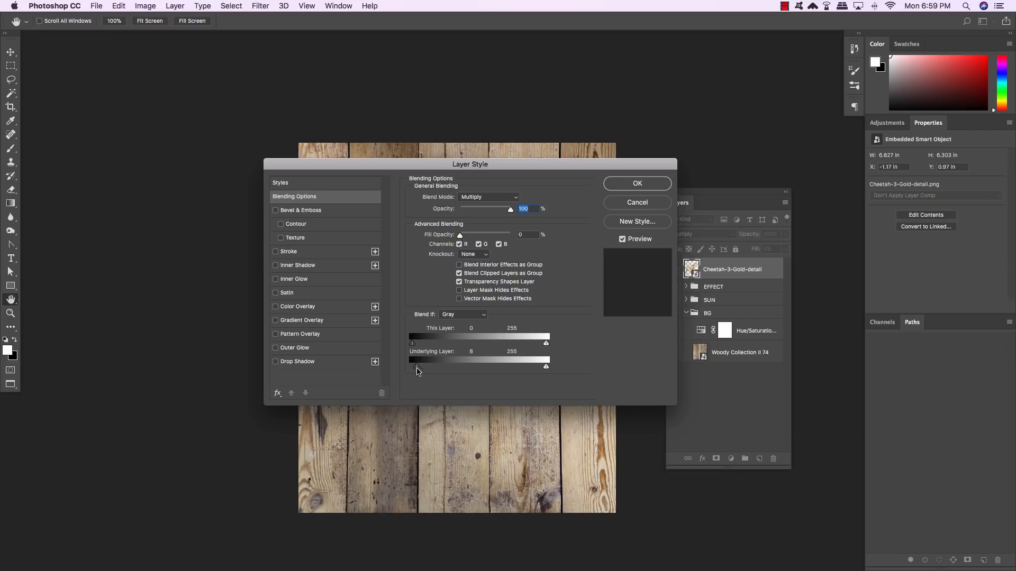
mouse_move(416, 368)
mouse_down()
mouse_move(439, 371)
mouse_move(402, 371)
mouse_up()
key(alt)
drag(419, 370, 481, 369)
scroll(484, 367, right, 1)
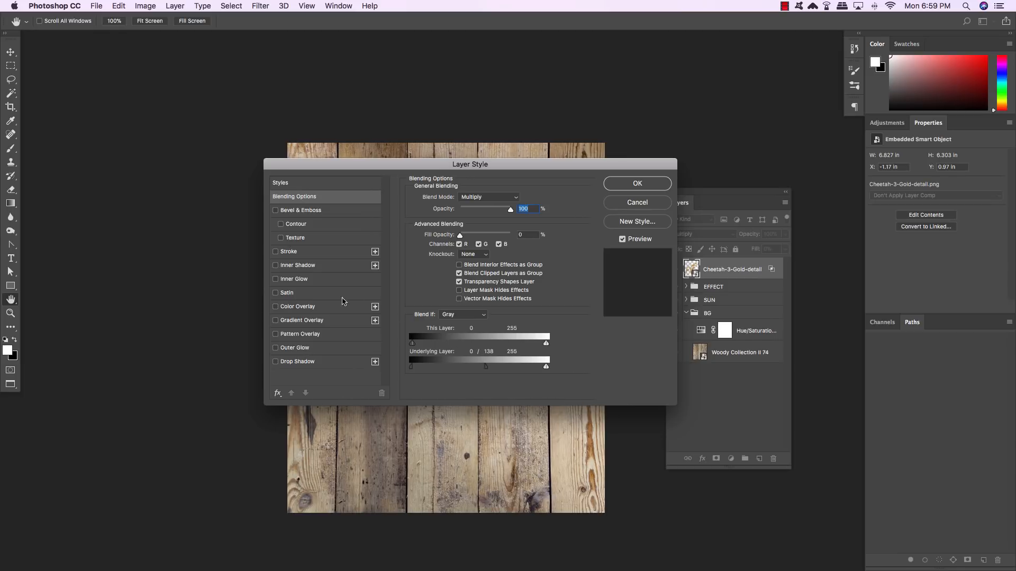
- Add a Color Overlay in Multiply mode with color #2d0707 to the cheetah layer and apply the layer style
click(292, 308)
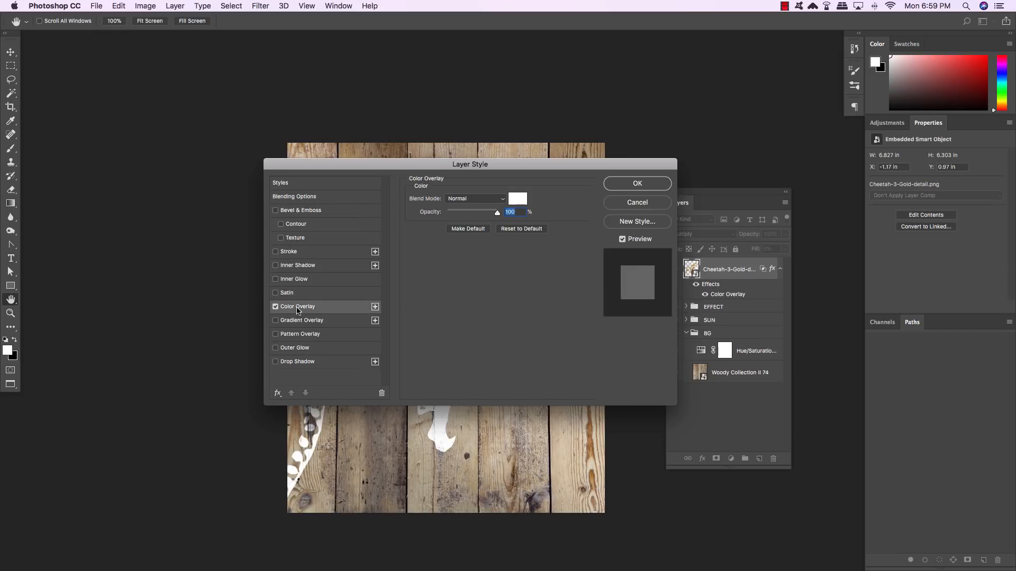
click(475, 200)
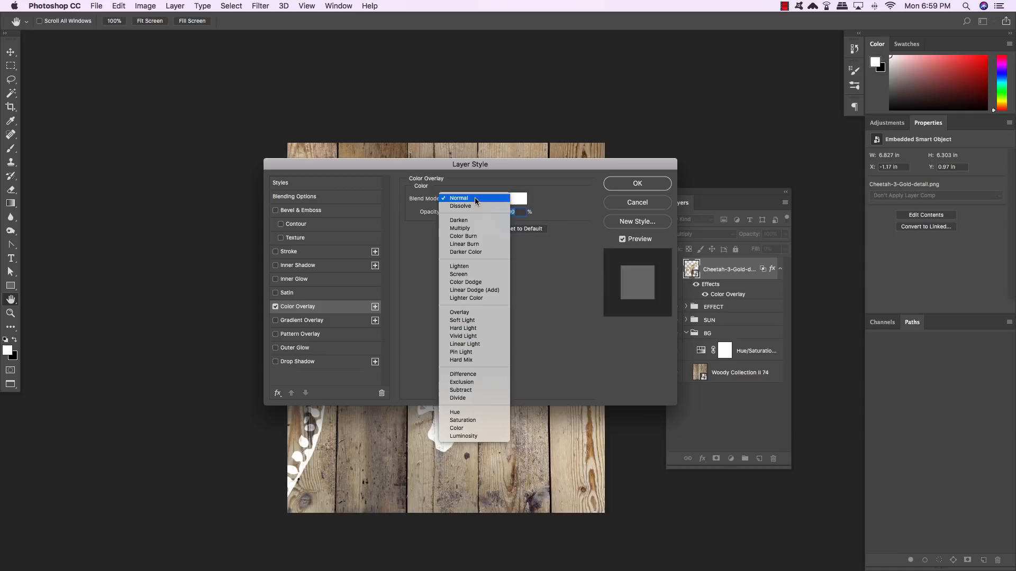
click(473, 226)
click(518, 199)
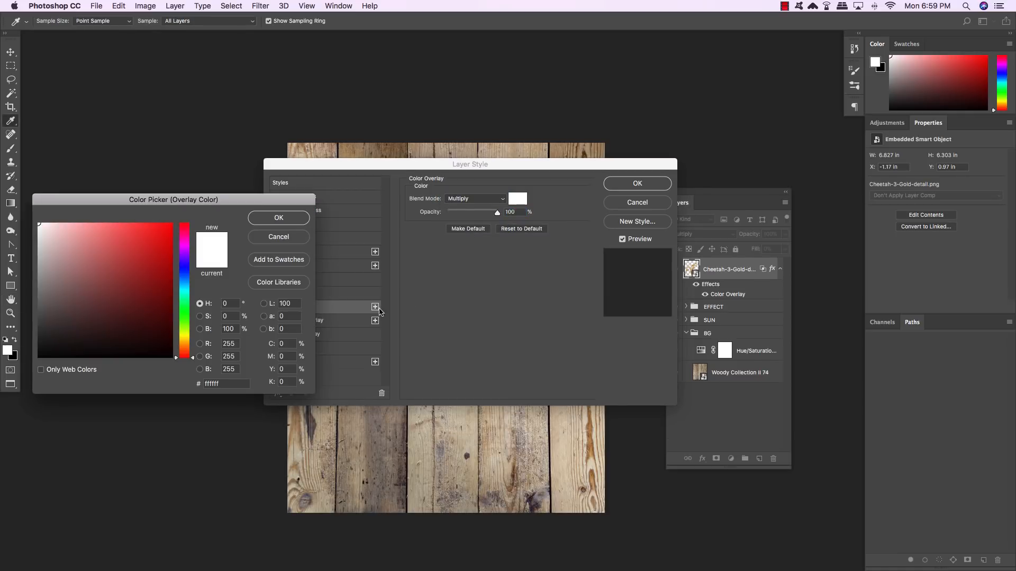
click(239, 384)
text(2d0707)
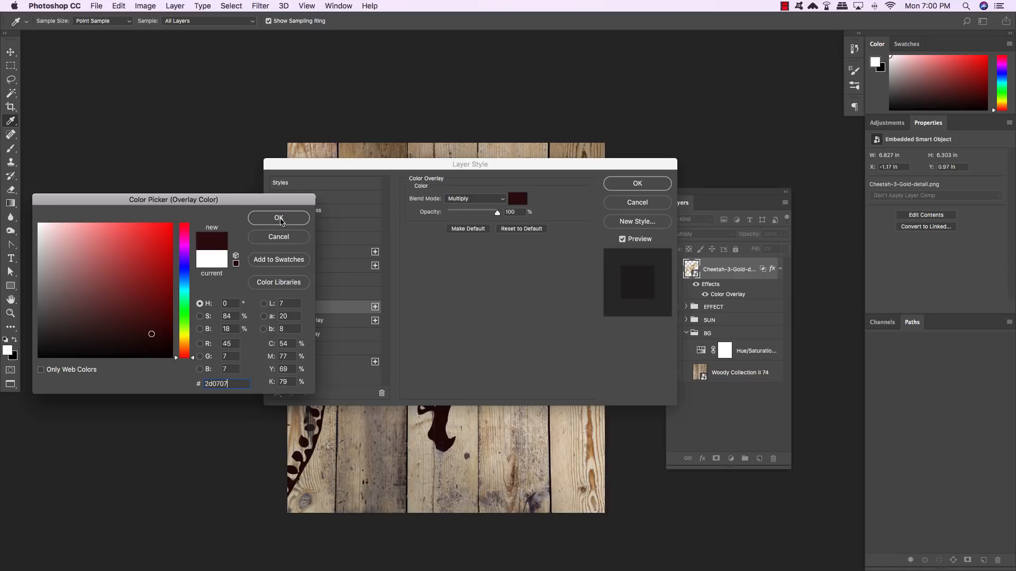
click(279, 219)
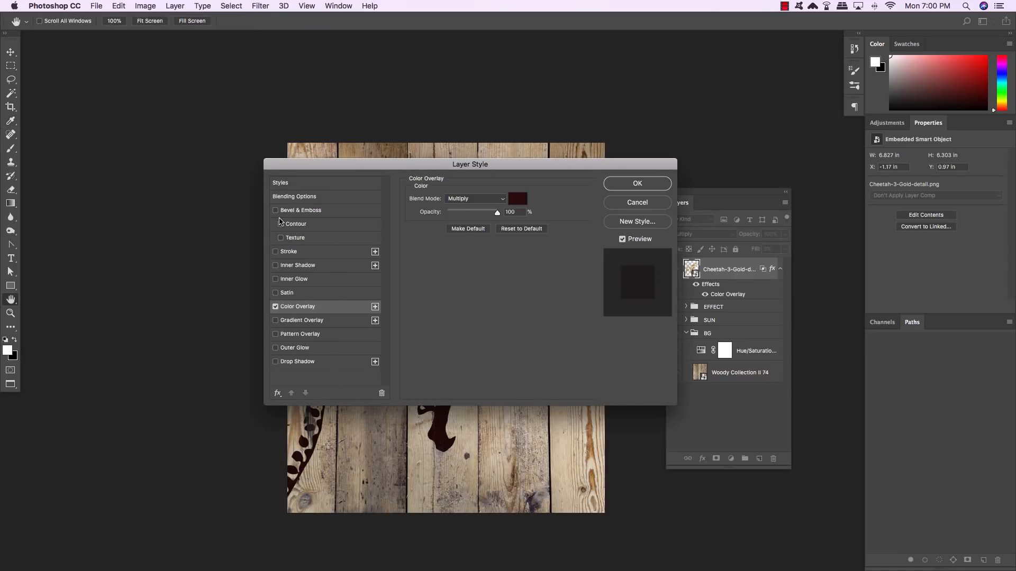
click(637, 184)
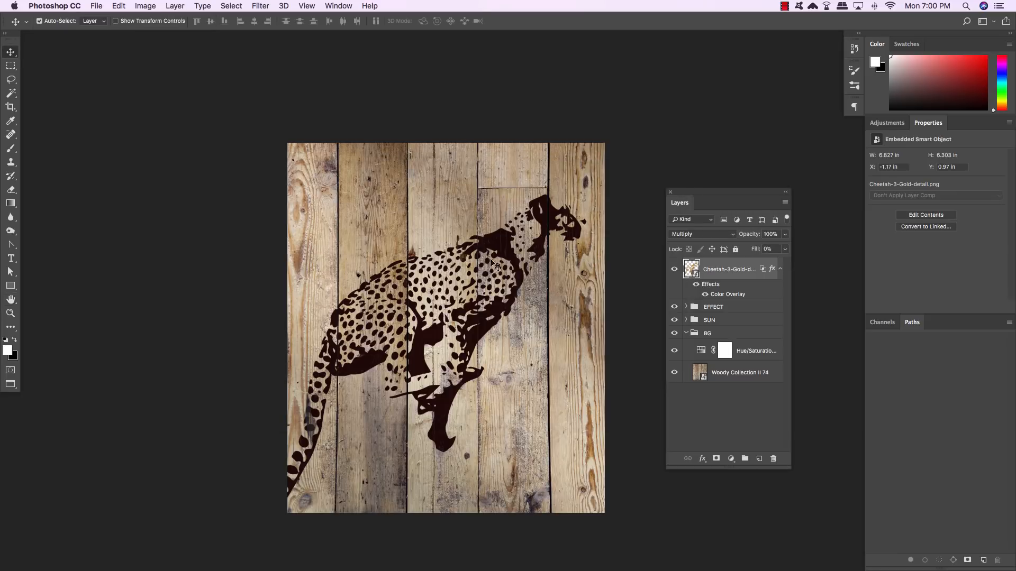
- Collapse the cheetah layer's effects list and set the layer's opacity to 84%
click(781, 271)
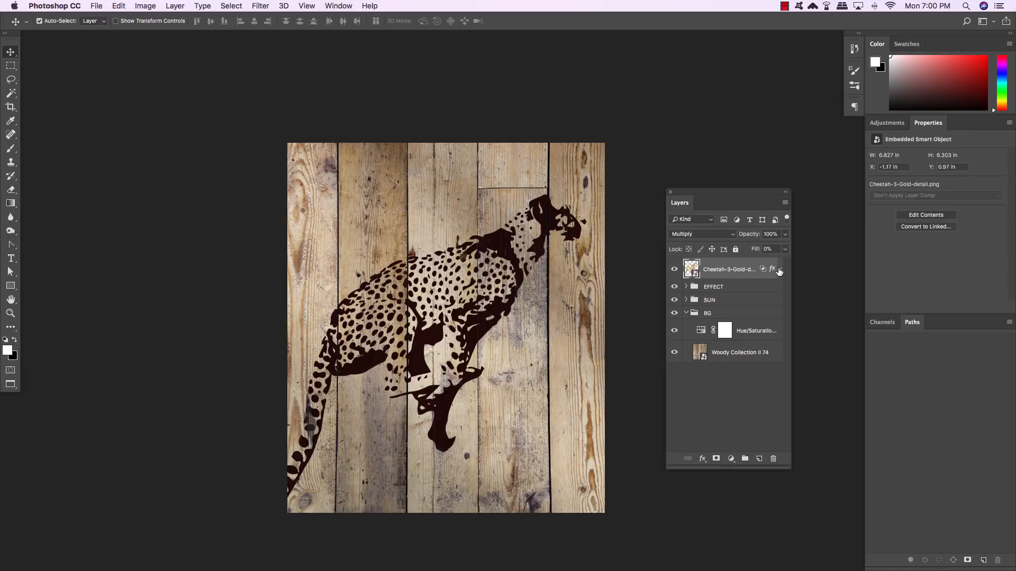
click(785, 233)
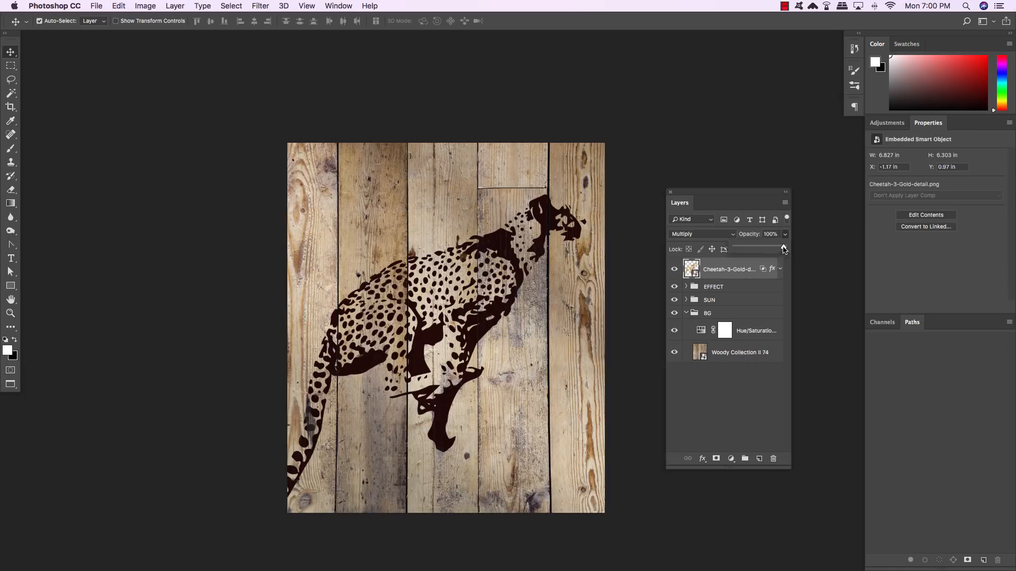
drag(785, 248, 776, 249)
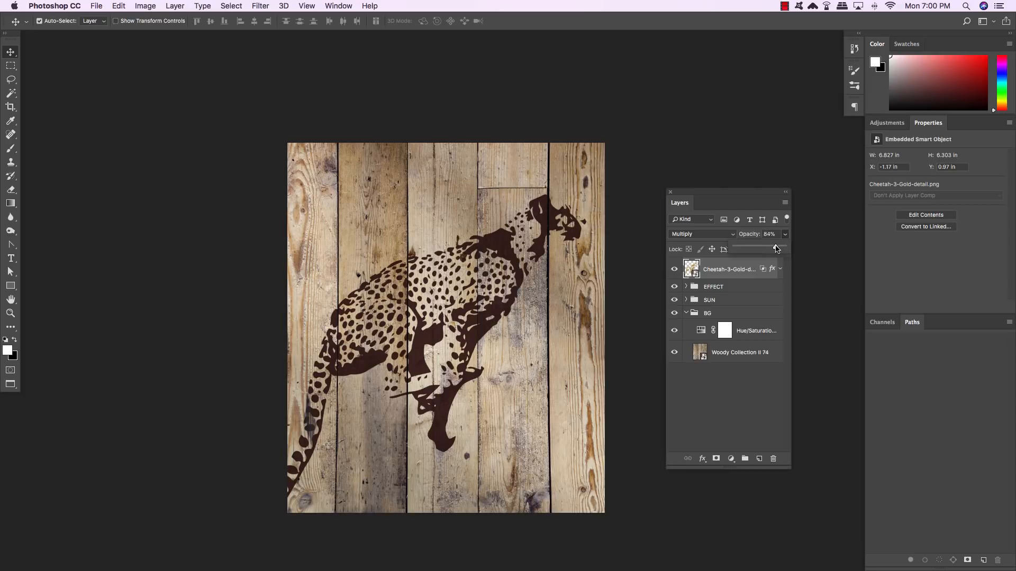
click(786, 236)
- Collapse the BG group and move the cheetah layer below the SUN group, directly above BG
key(super+plus)
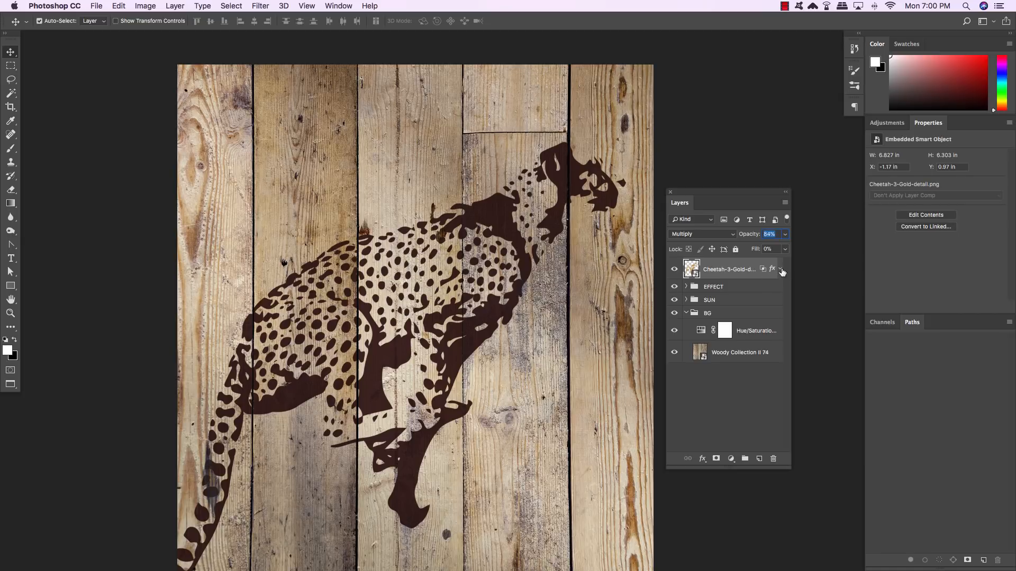
click(729, 285)
click(729, 270)
click(686, 312)
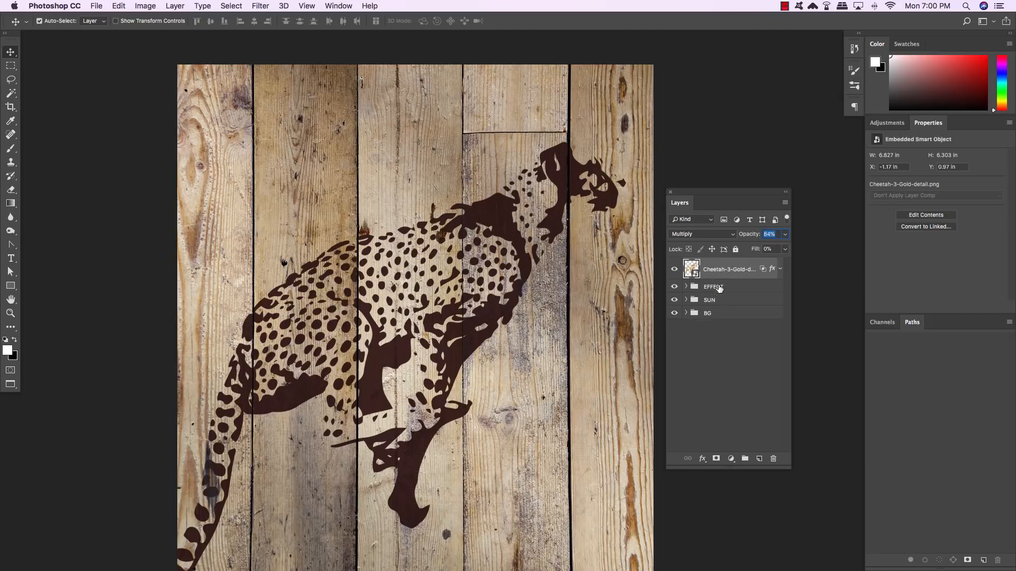
drag(728, 272, 724, 304)
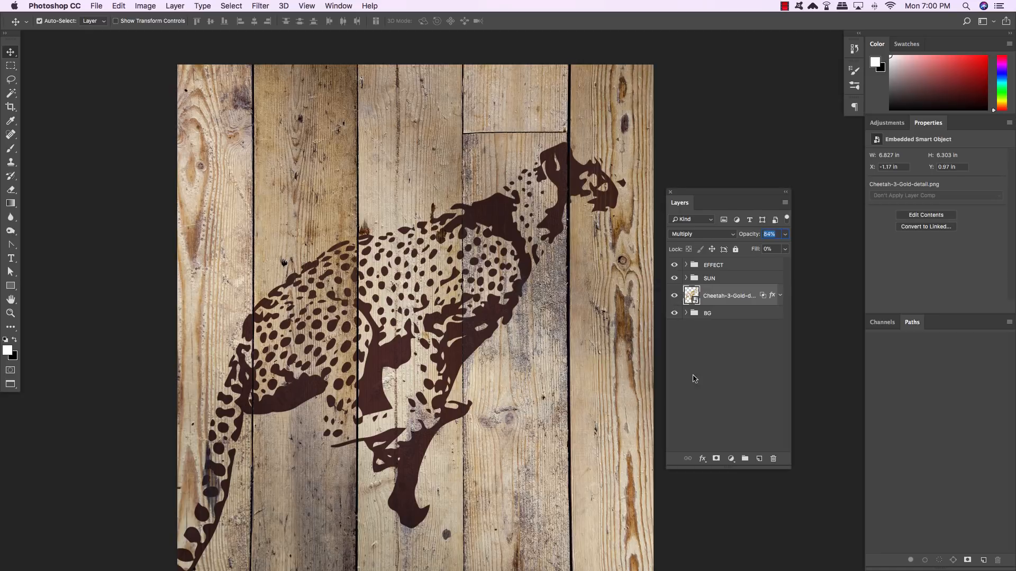
- Create a new layer above the cheetah layer and ready the Gradient tool with black as the foreground color
click(760, 459)
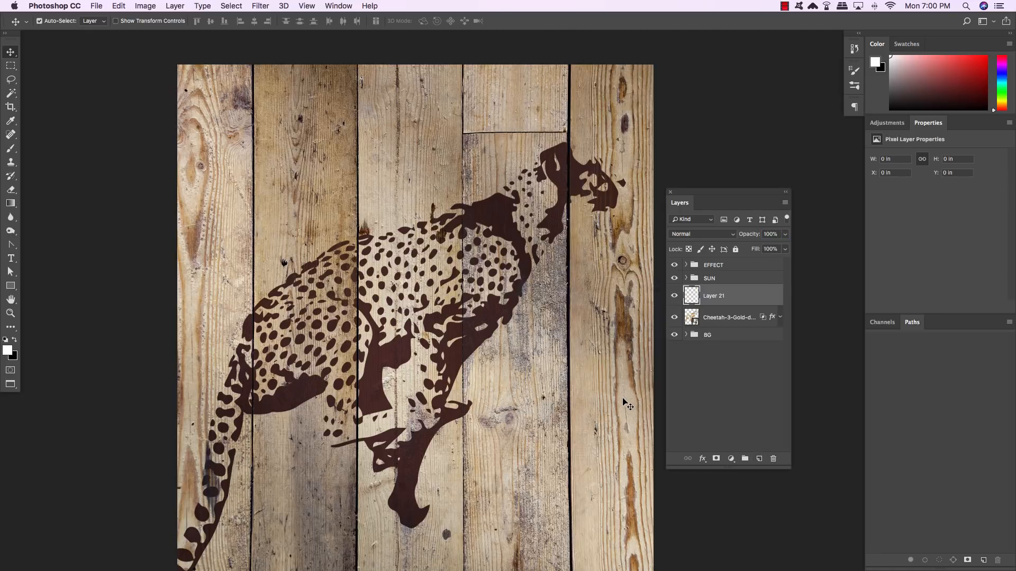
key(super+0)
key(g)
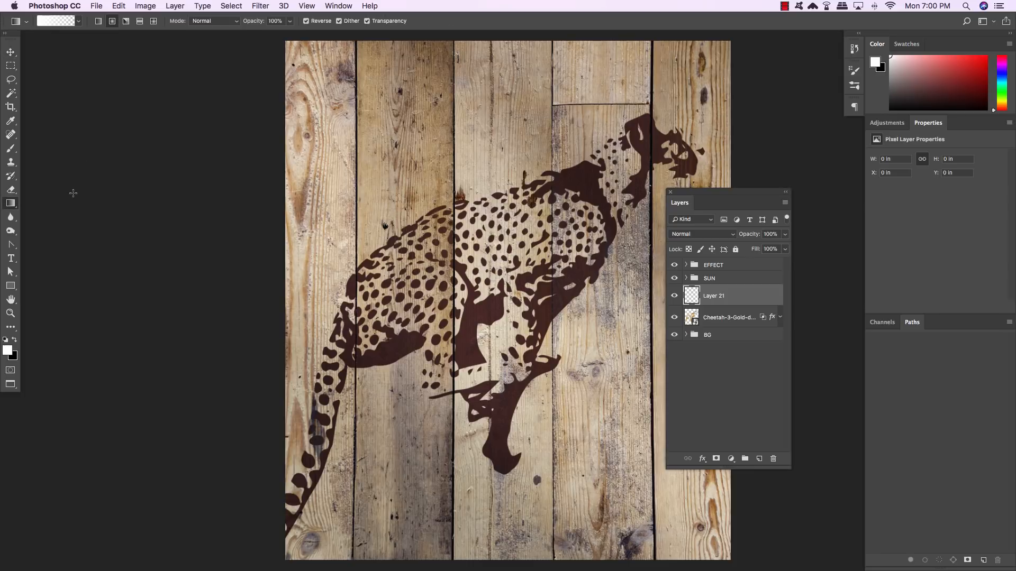
right_click(14, 207)
key(x)
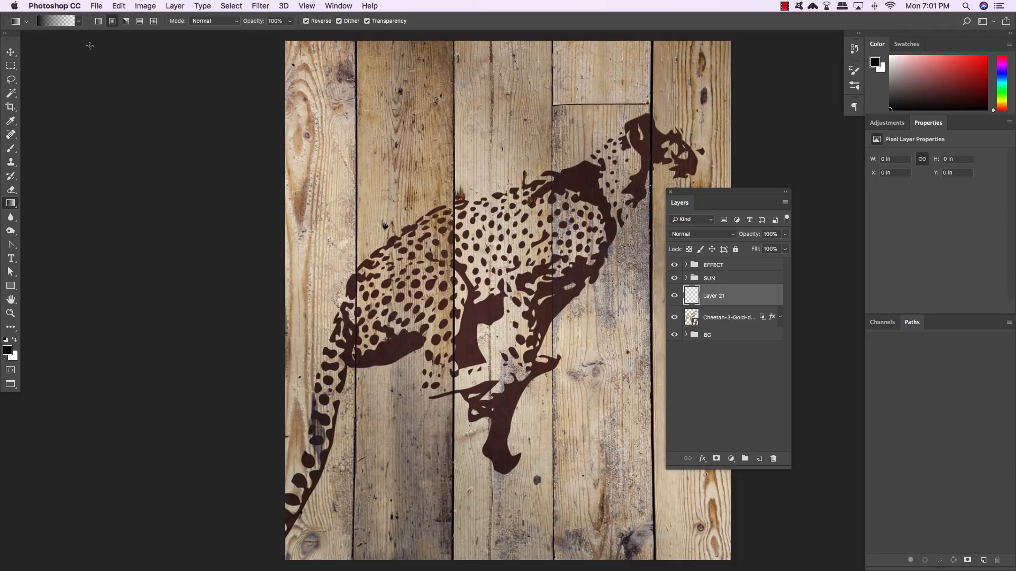
scroll(89, 46, right, 2)
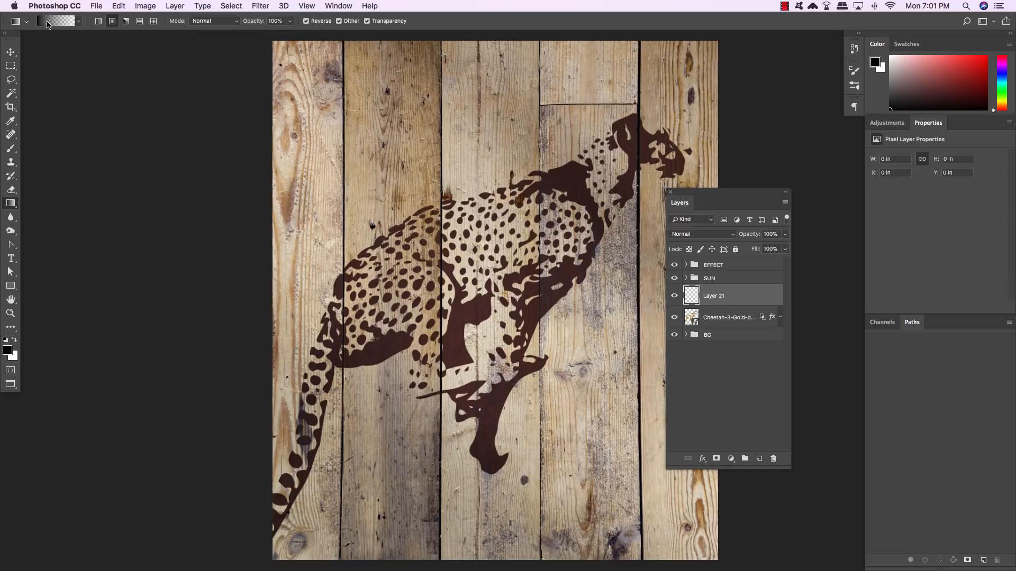
key(x)
key(x)
key(x)
key(x)
- Using a reversed radial black-to-transparent gradient, fill the new layer from the canvas center past its upper-left corner to darken the edges
click(55, 23)
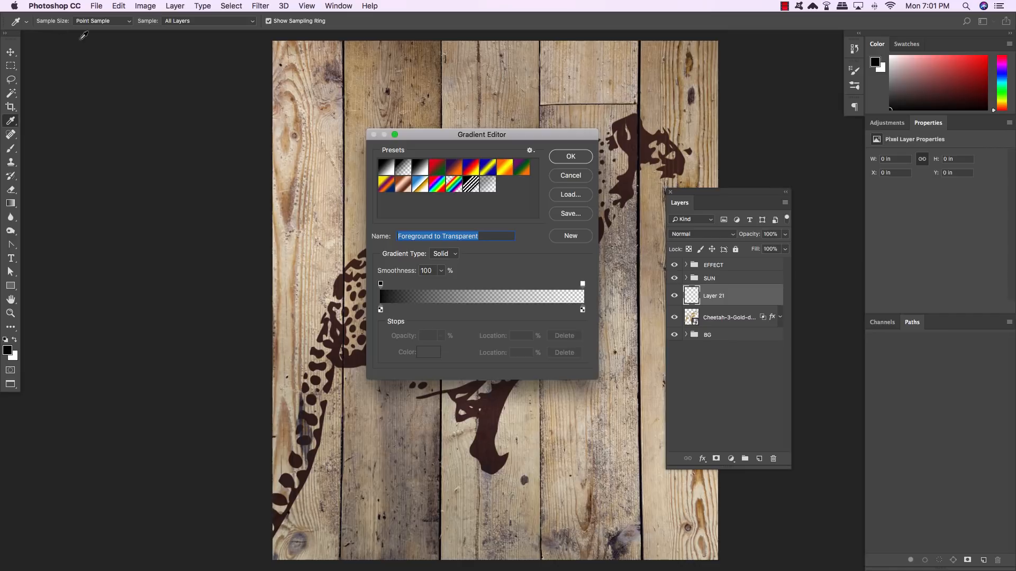
click(381, 310)
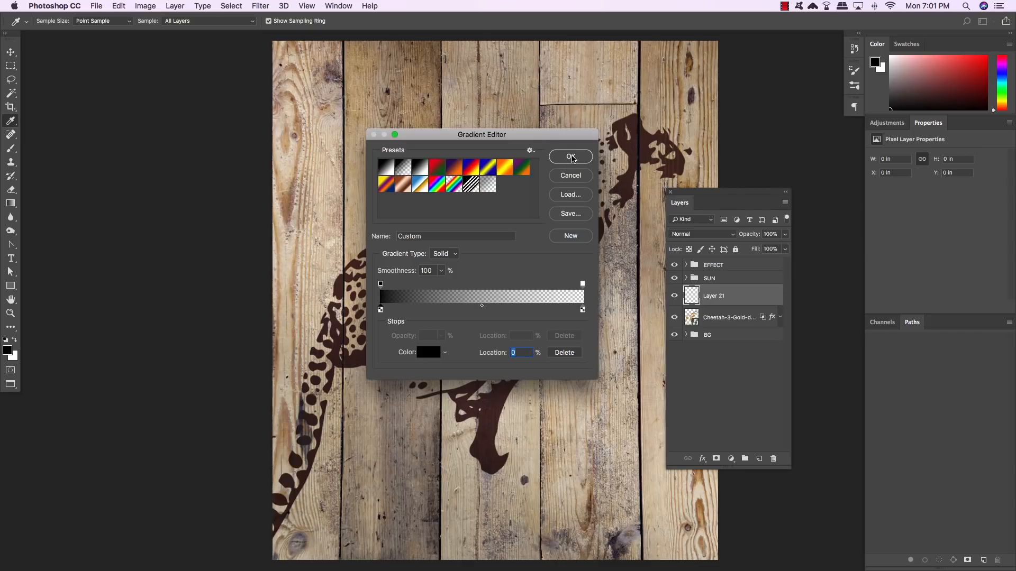
click(570, 157)
key(super+minus)
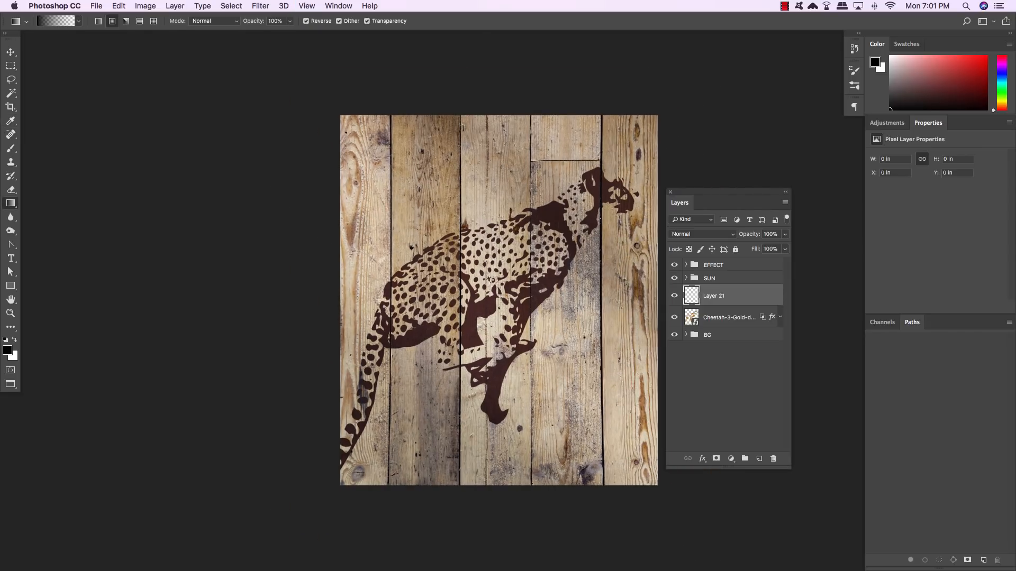
drag(493, 282, 303, 77)
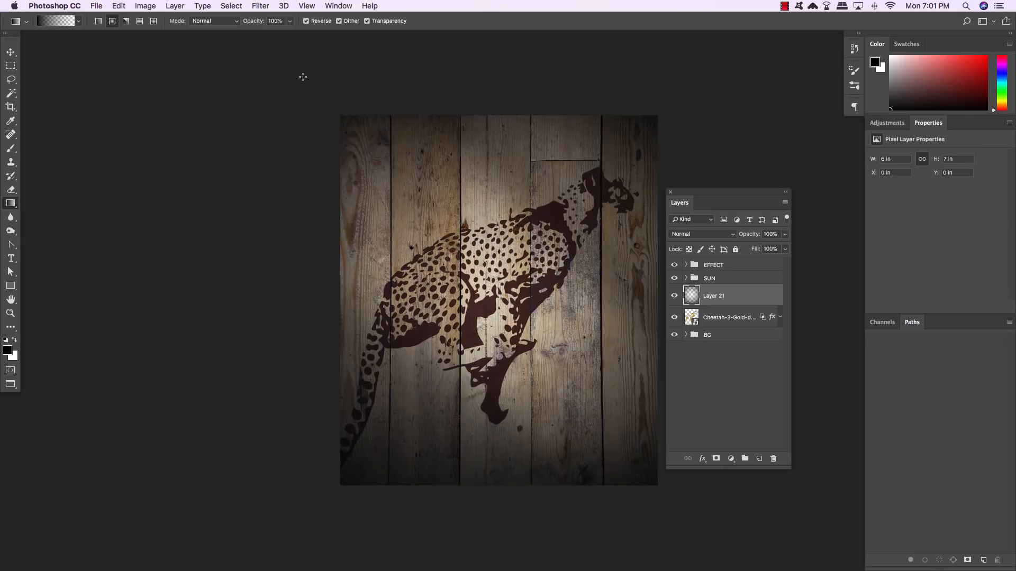
key(v)
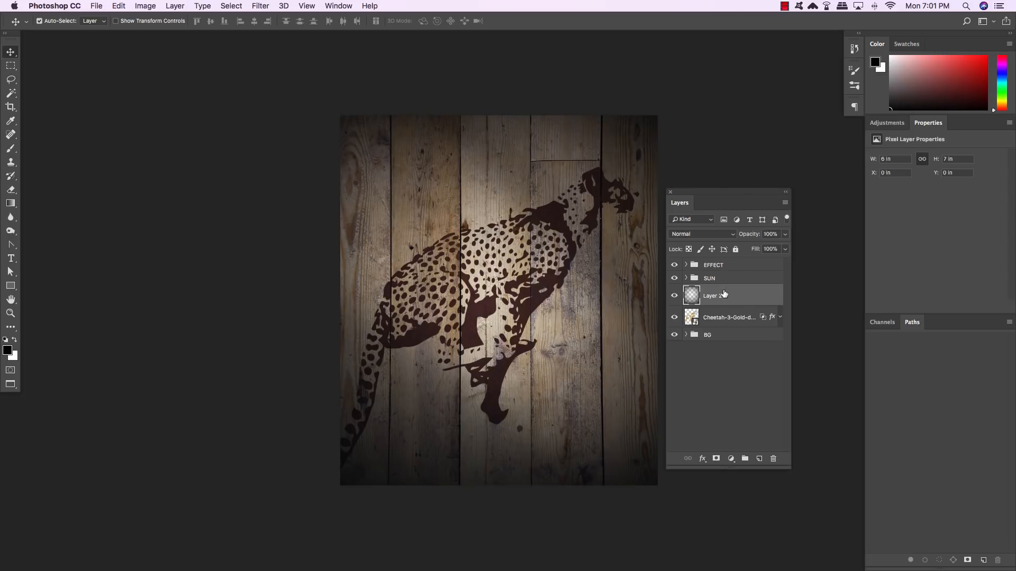
- Put the gradient layer in a collapsed group named VIGNETTE and set the group's blend mode to Multiply
double_click(715, 296)
text(VIGNETTE)
key(super+a)
key(super+g)
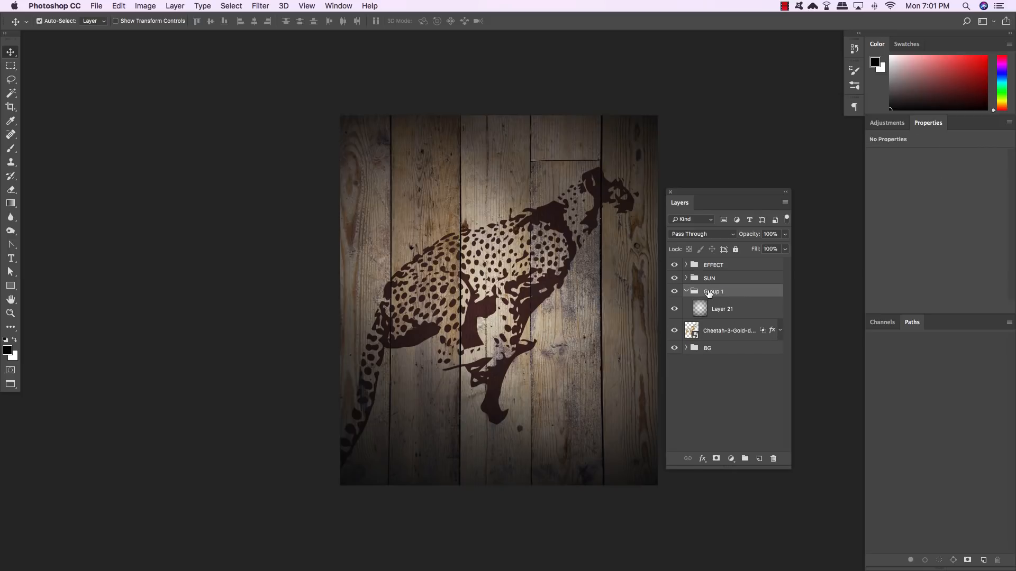
double_click(711, 292)
text(VIGNETTE)
key(Return)
click(686, 291)
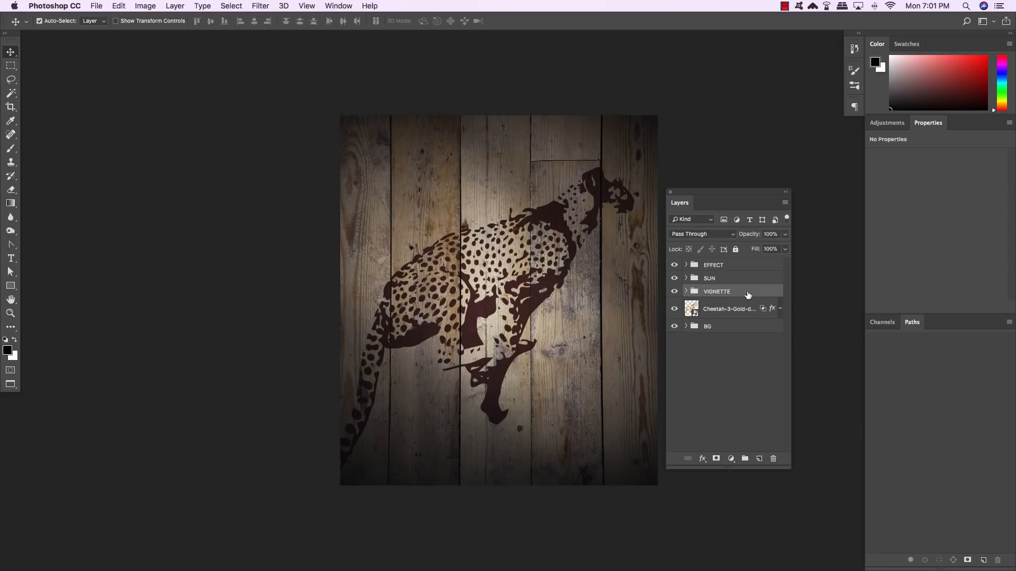
click(702, 234)
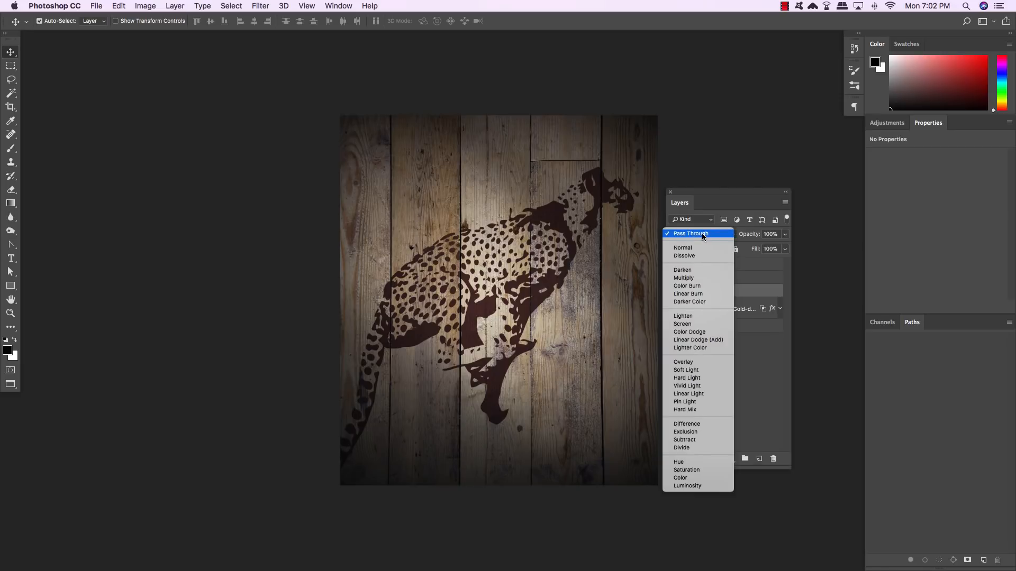
click(691, 279)
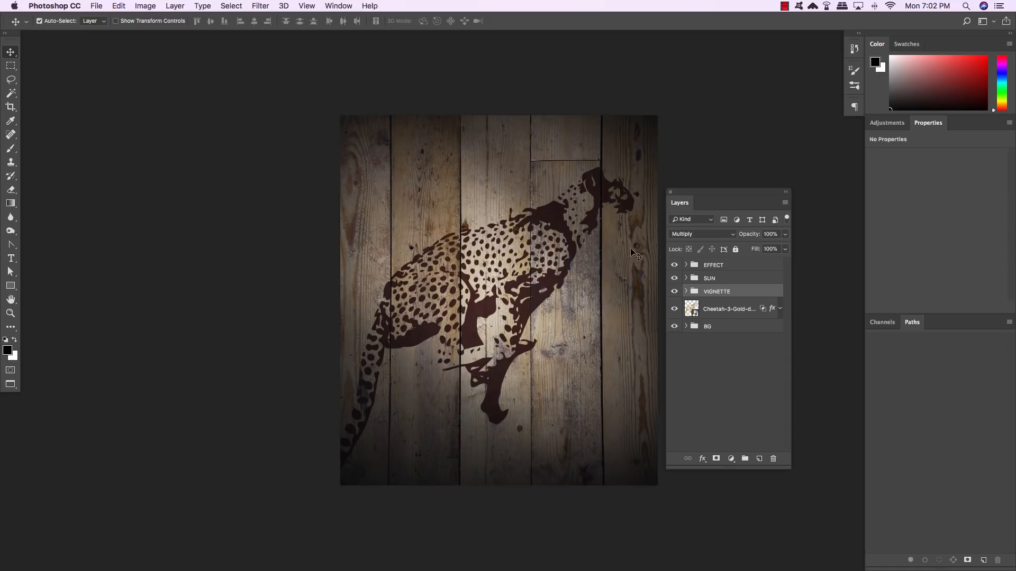
- Place Coffee_Dust_1.psd from the Colossal mockup freebies folder as an embedded image above the cheetah layer, scaled to about 22% to cover the canvas
click(734, 312)
click(97, 6)
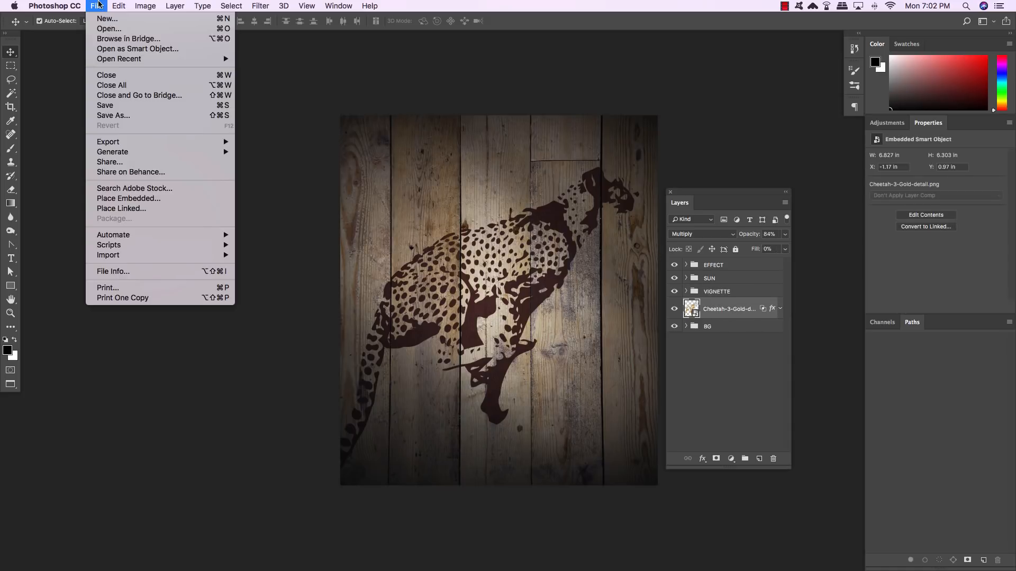
click(141, 201)
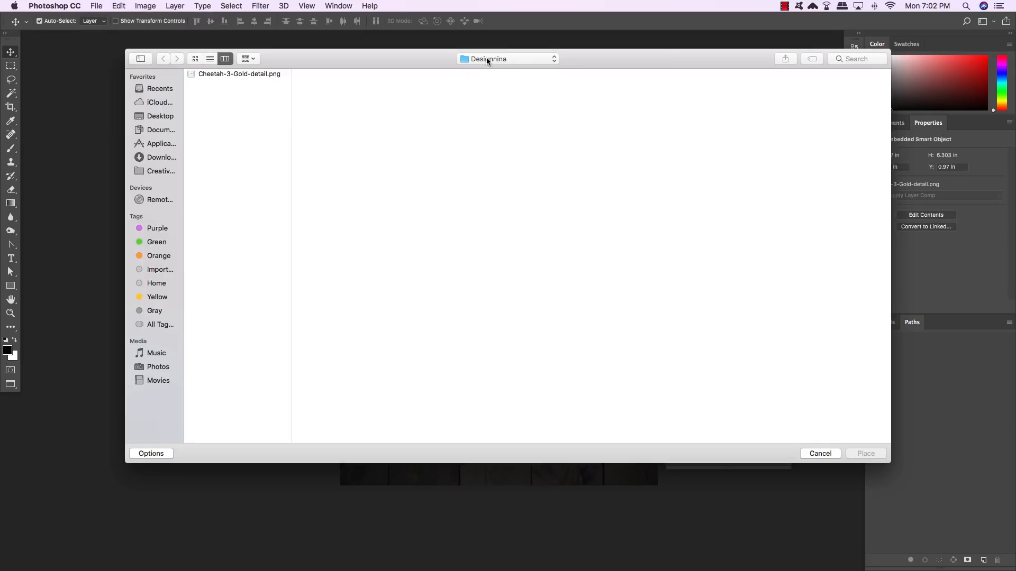
click(487, 57)
click(481, 70)
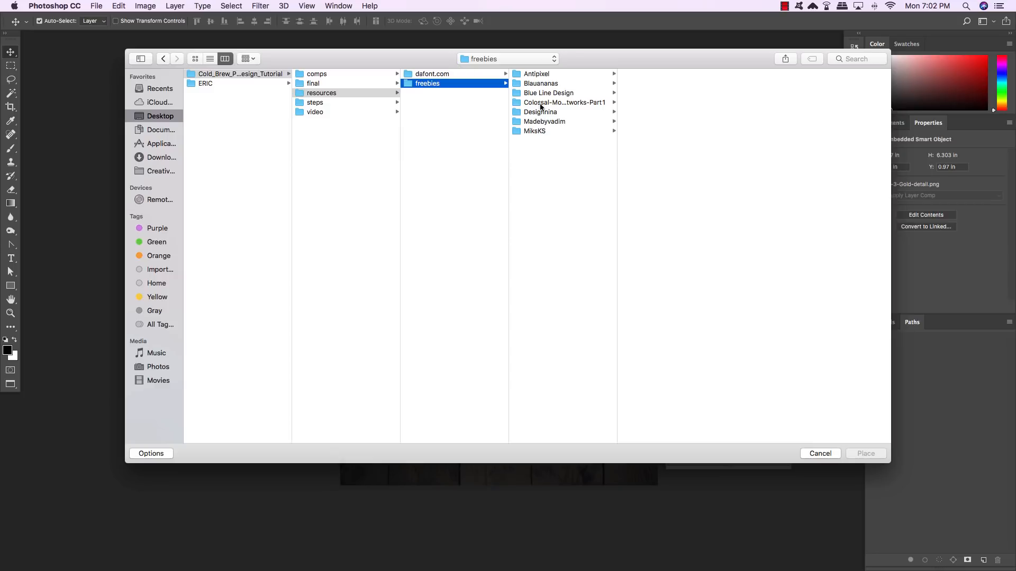
click(541, 103)
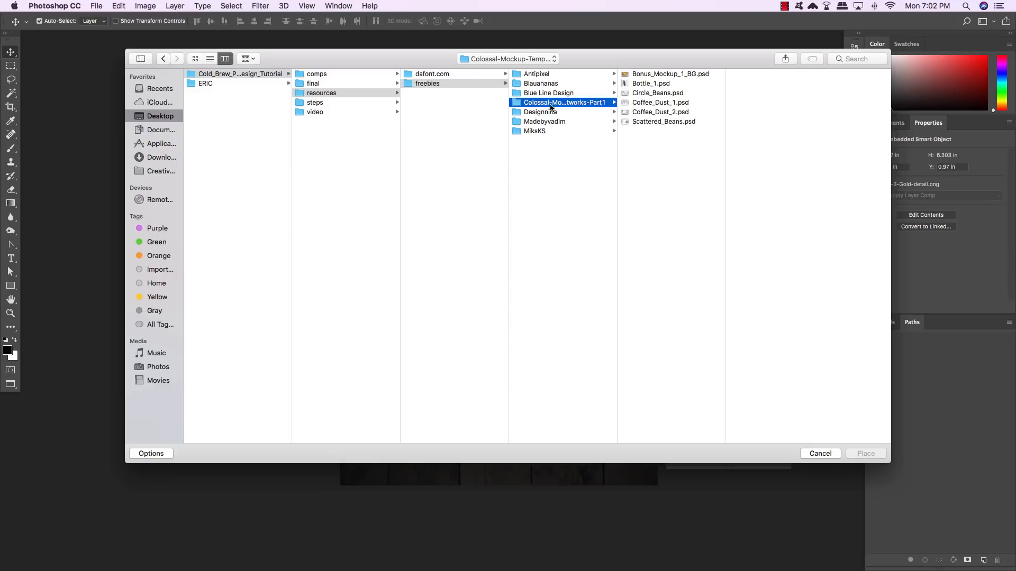
click(661, 104)
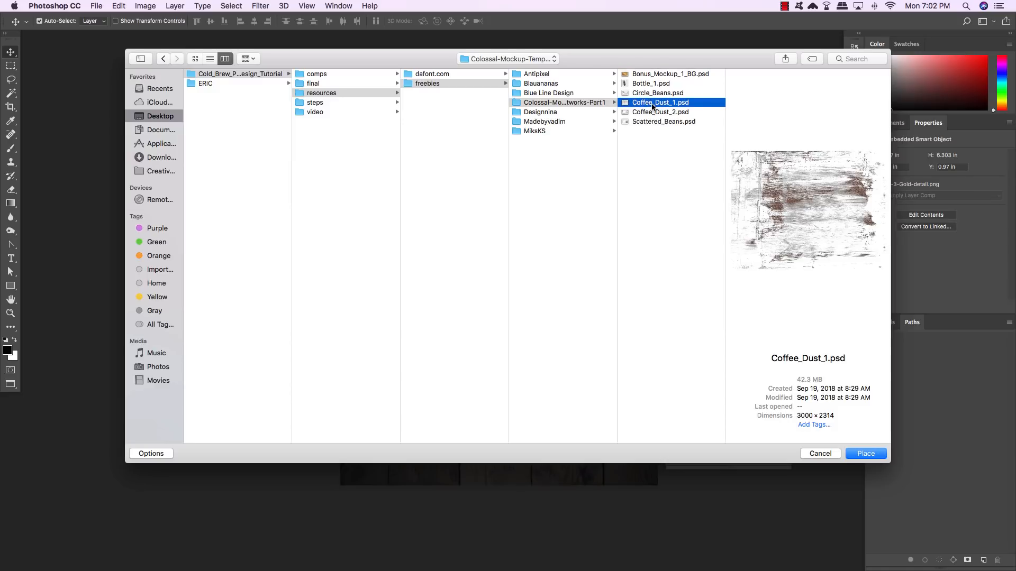
click(861, 454)
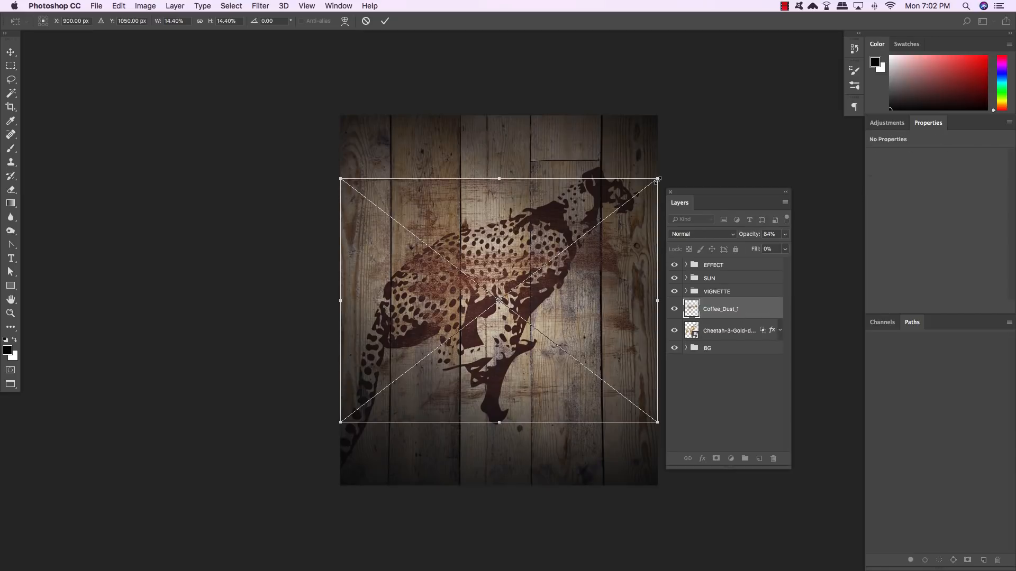
drag(656, 179, 751, 129)
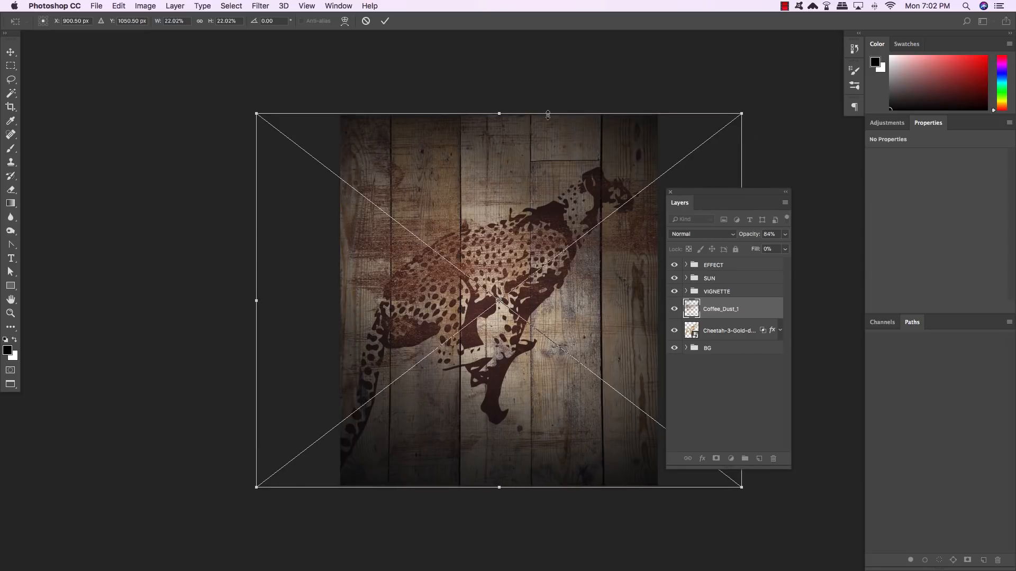
key(Return)
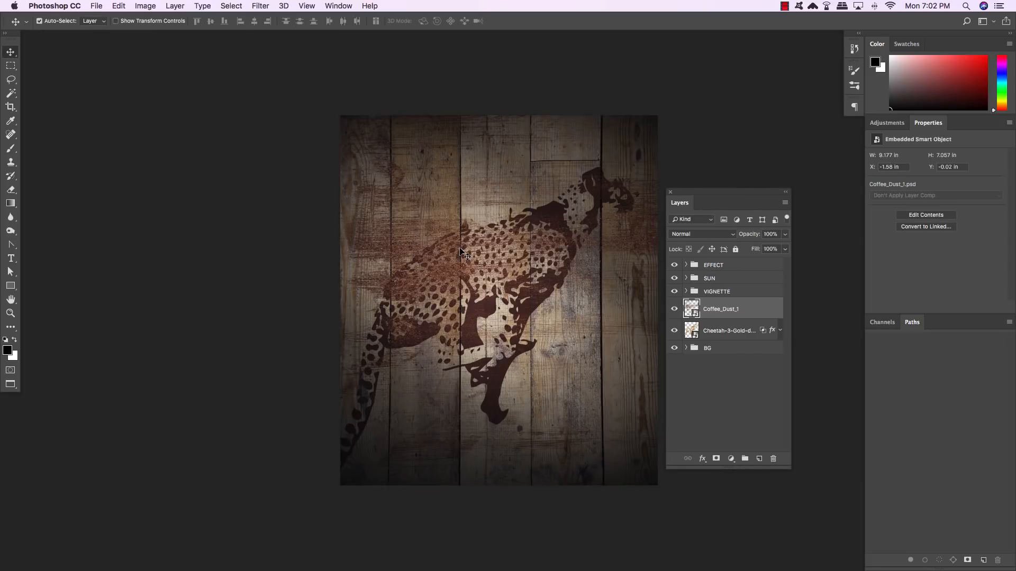
- Place Coffee_Dust_2.psd as an embedded image above Coffee_Dust_1 and scale it to about 23% to cover the whole canvas
click(84, 5)
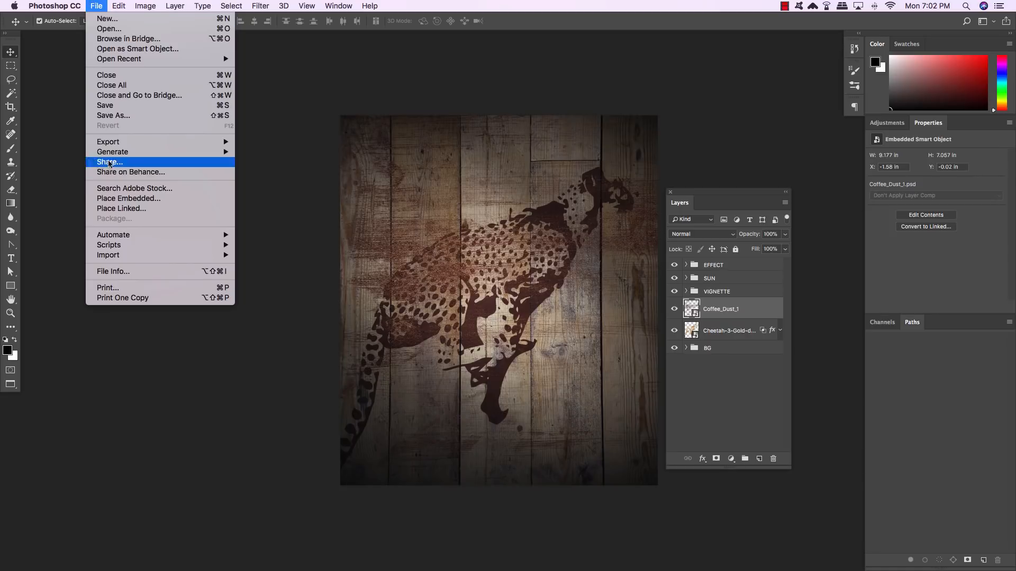
click(112, 197)
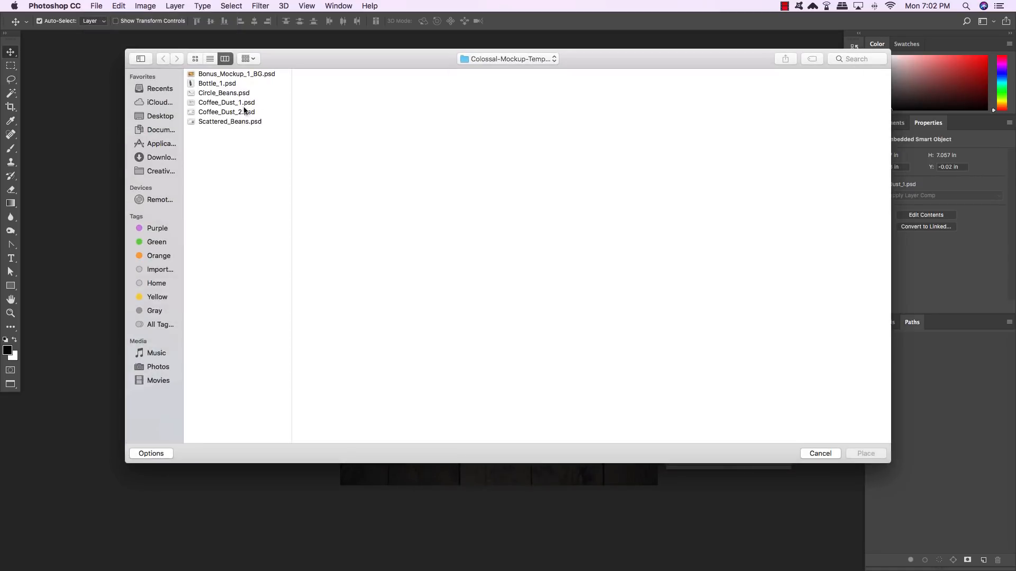
click(244, 111)
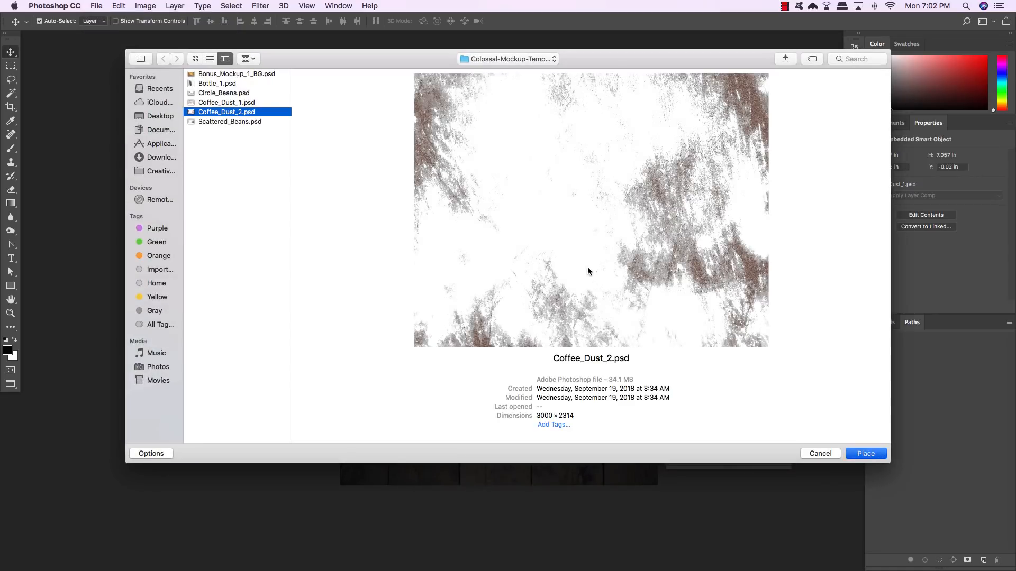
key(Return)
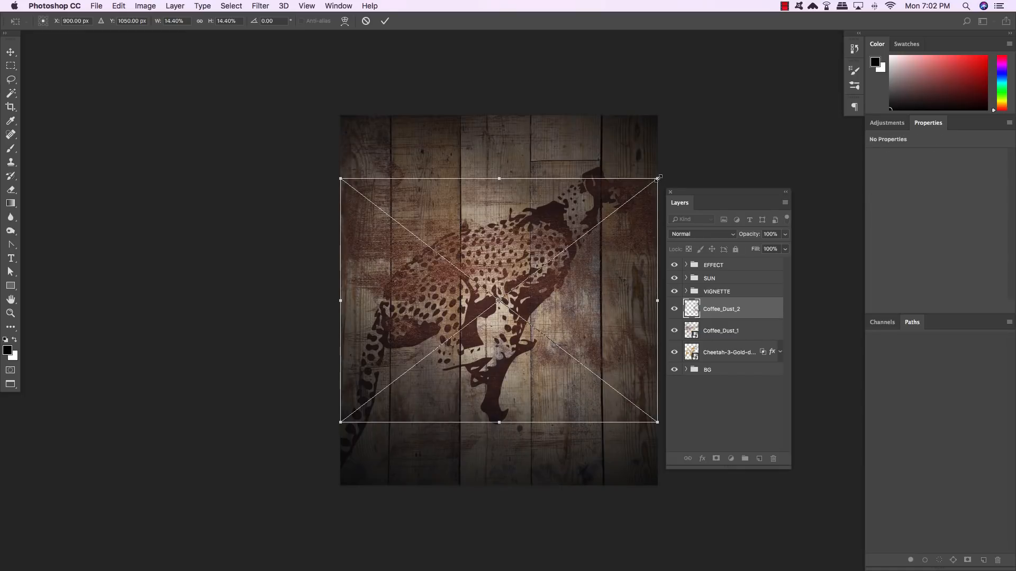
drag(659, 178, 751, 104)
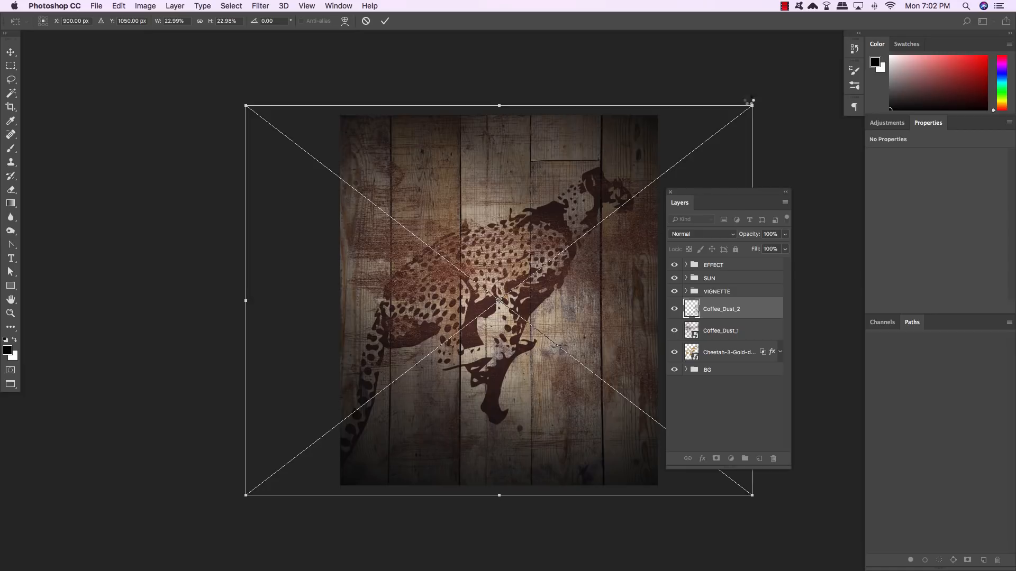
key(Return)
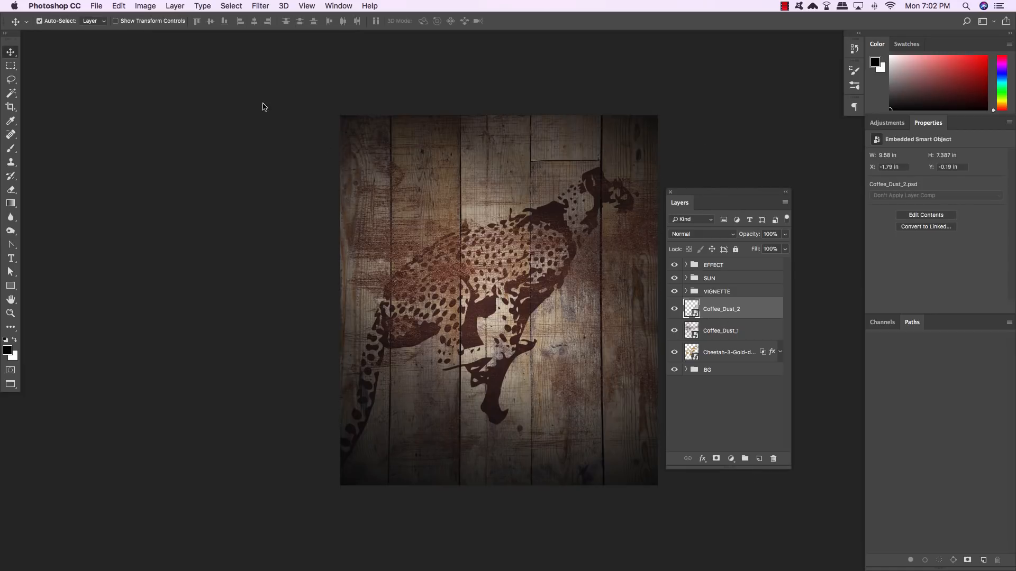
- Place Circle_Beans.psd as an embedded image over the canvas's upper-left corner, scaled to about 21% and rotated about -2.3 degrees
click(96, 5)
click(124, 197)
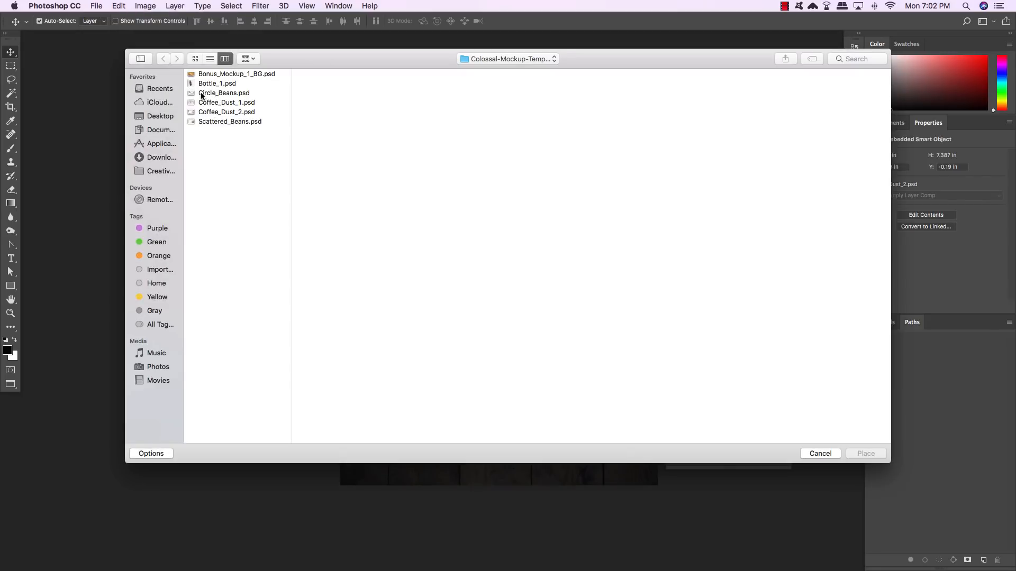
click(213, 93)
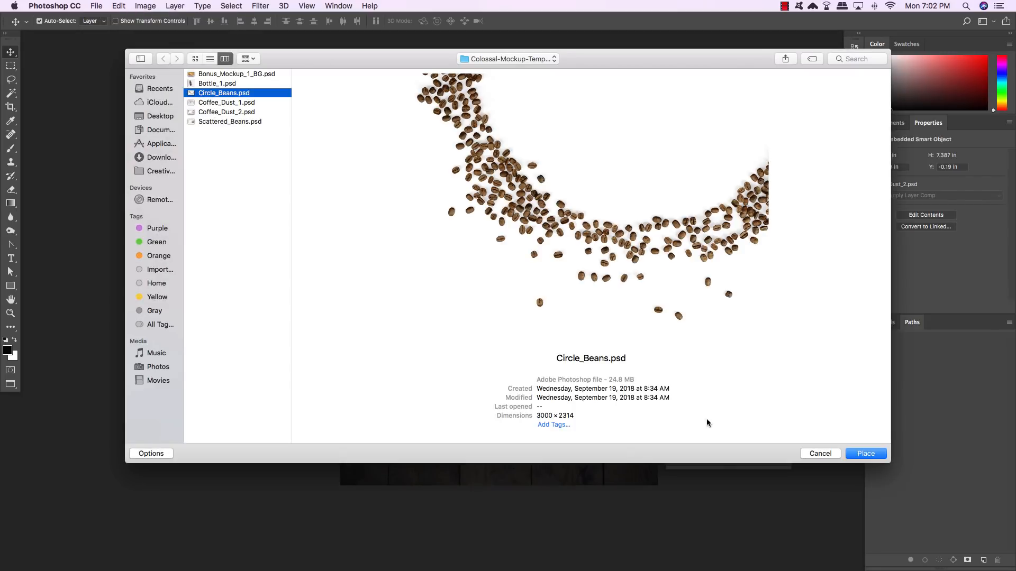
click(865, 454)
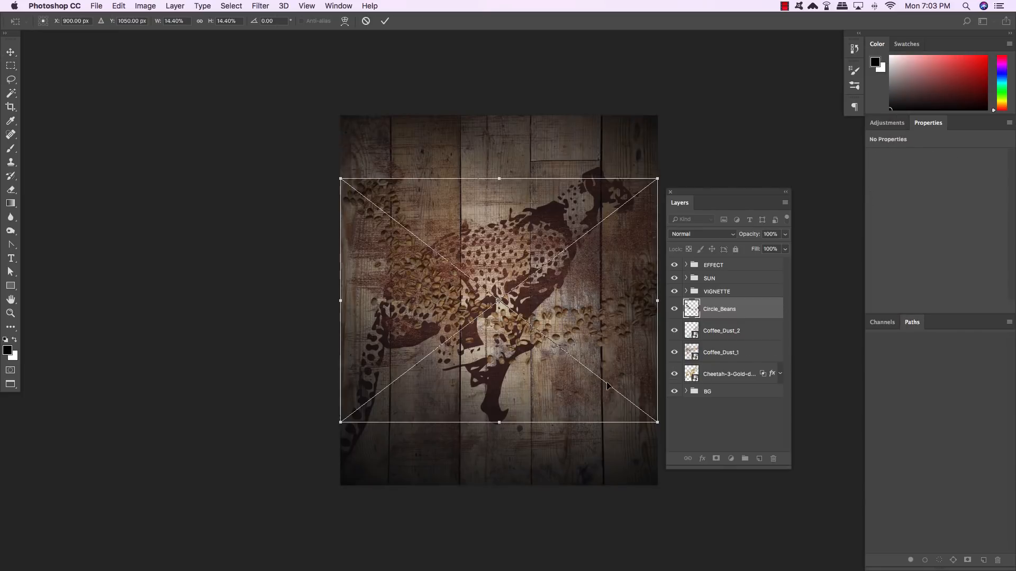
drag(607, 385, 386, 189)
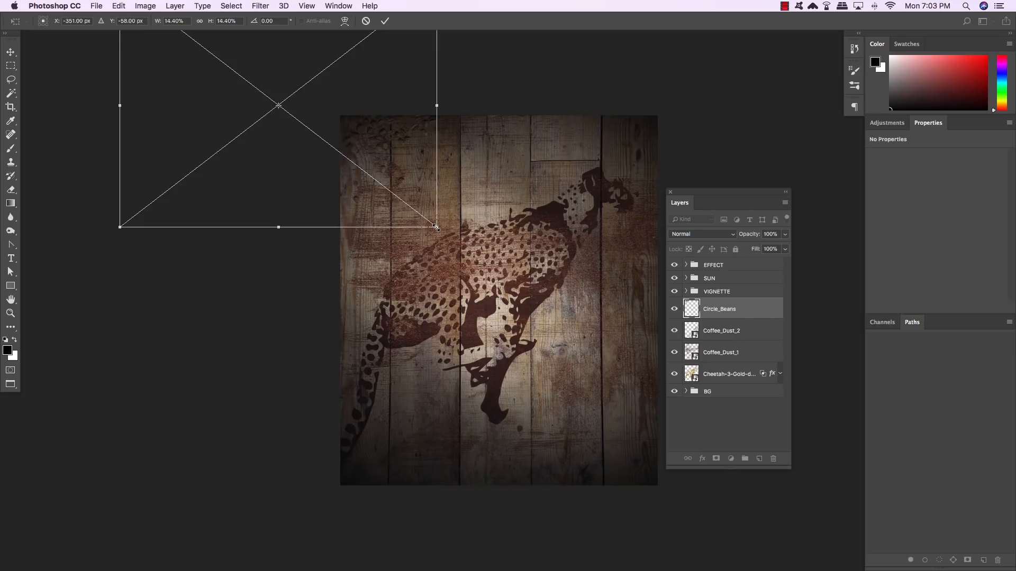
drag(437, 228, 507, 281)
drag(465, 229, 426, 200)
drag(500, 235, 506, 227)
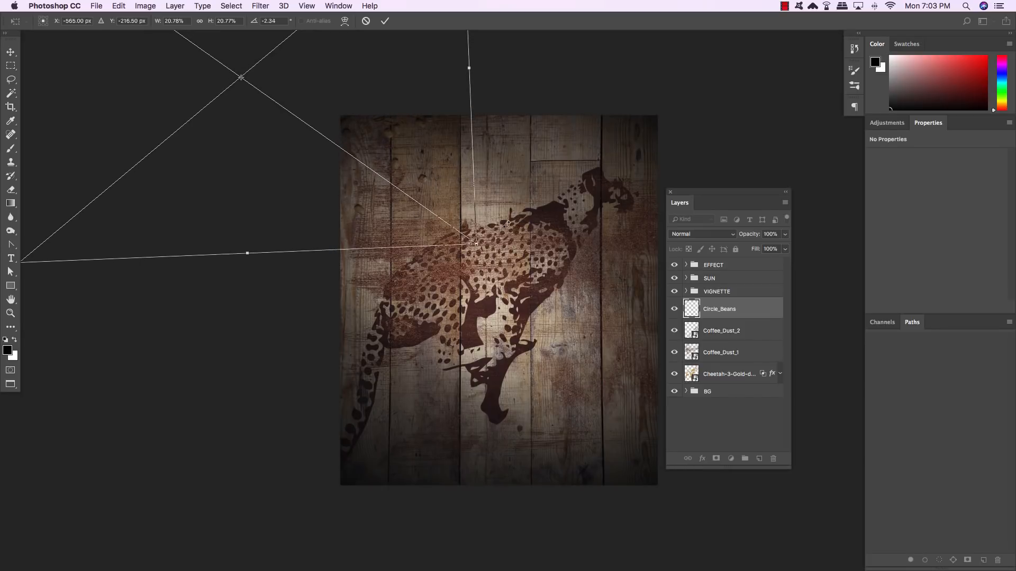
key(Return)
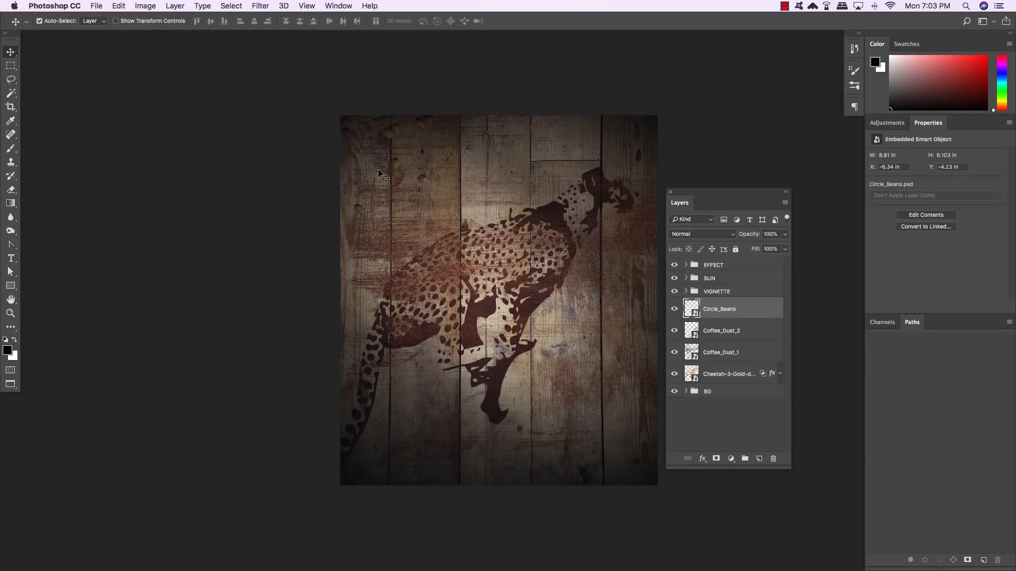
- Place Scattered_Beans.psd as an embedded image, scaled to about 20% and positioned over the canvas's lower-right corner
click(93, 4)
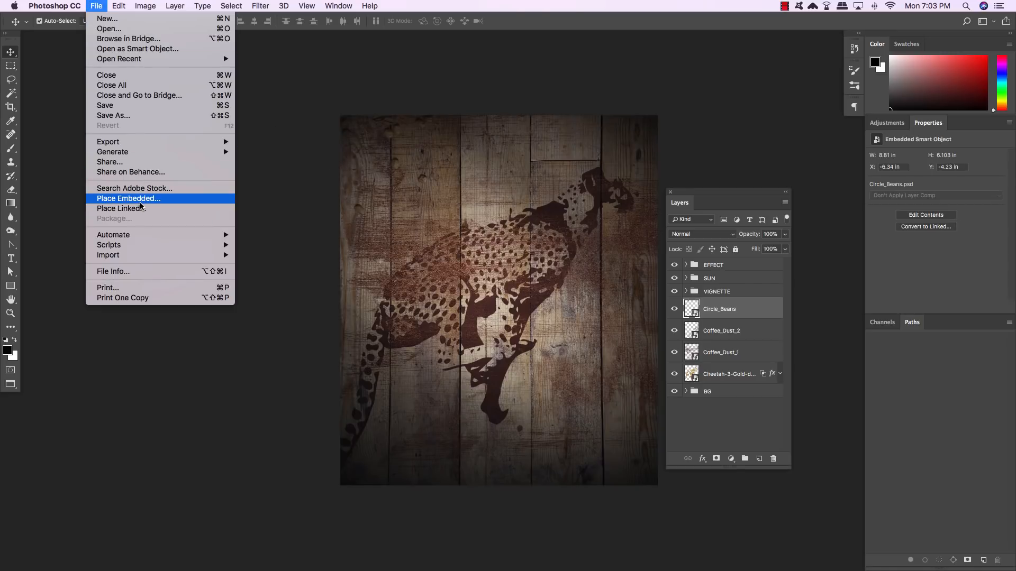
click(140, 204)
click(218, 121)
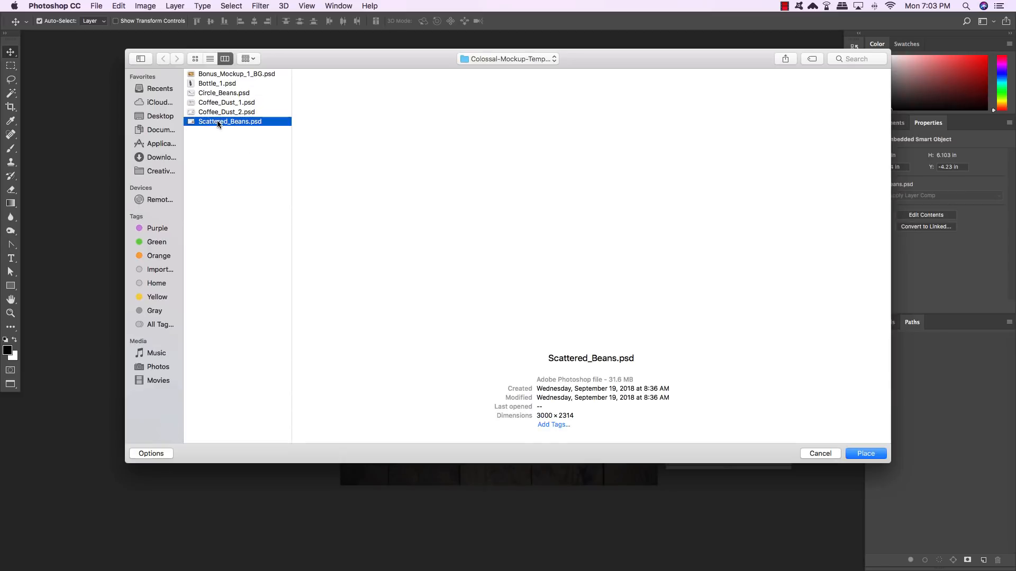
click(862, 453)
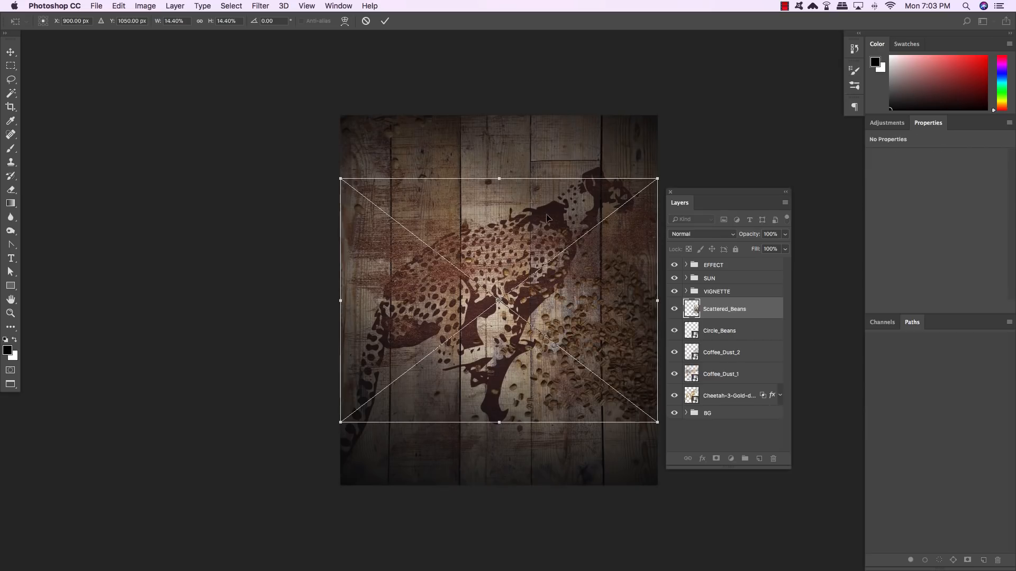
drag(341, 179, 264, 132)
drag(457, 243, 537, 333)
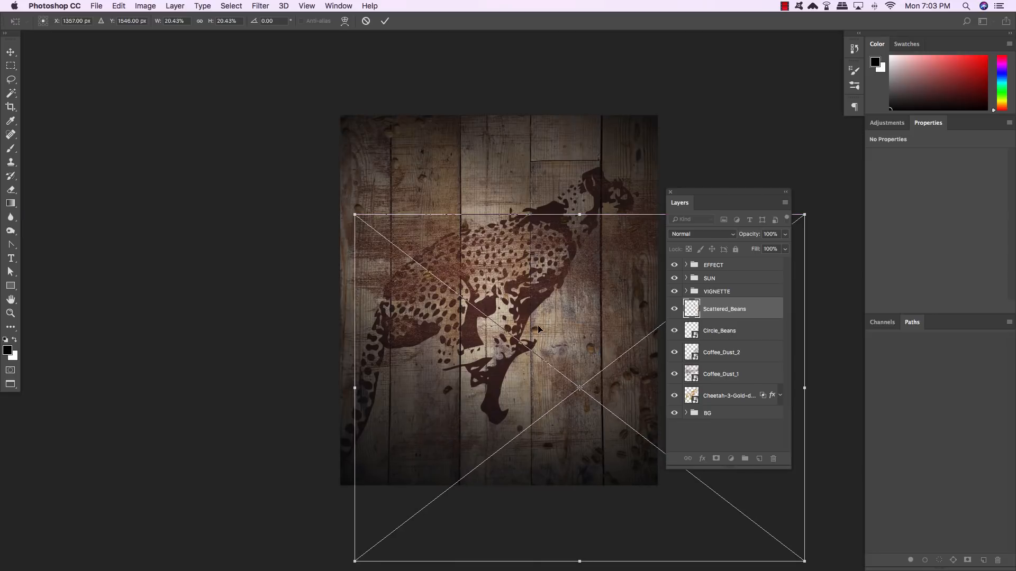
key(Return)
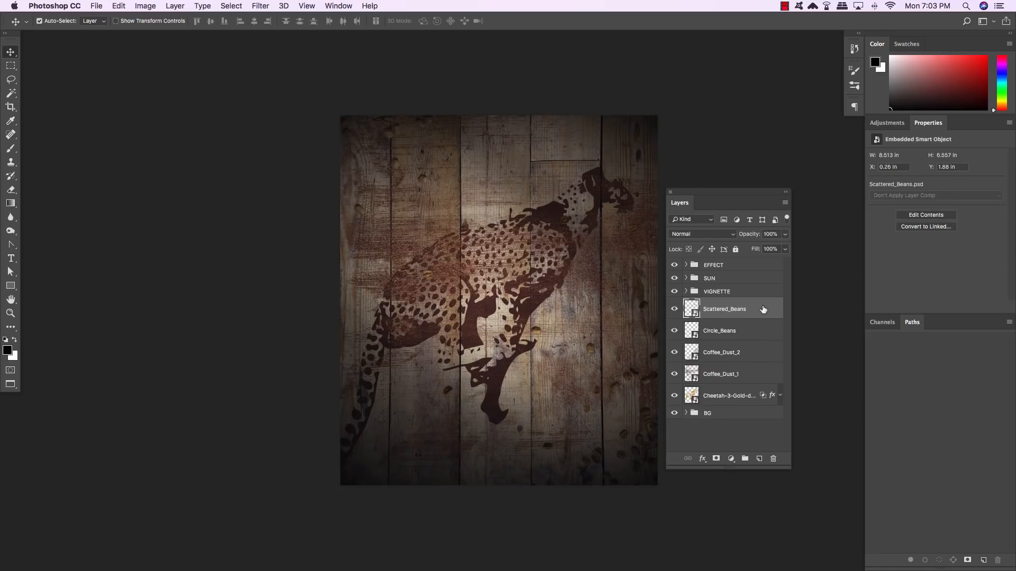
- Group the two coffee dust layers and the two bean layers into a group named BG COFFEE
shift+click(752, 381)
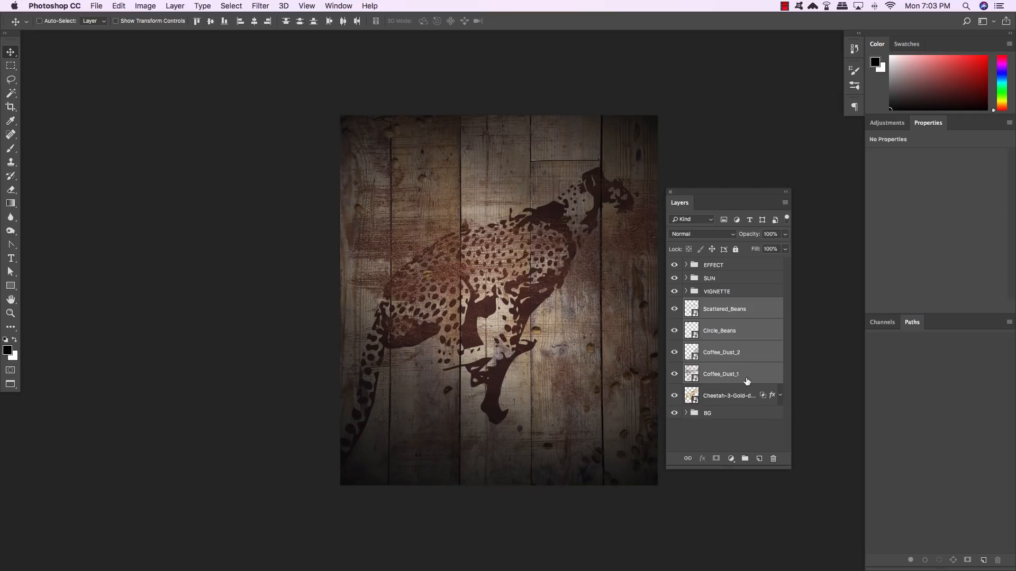
key(super+g)
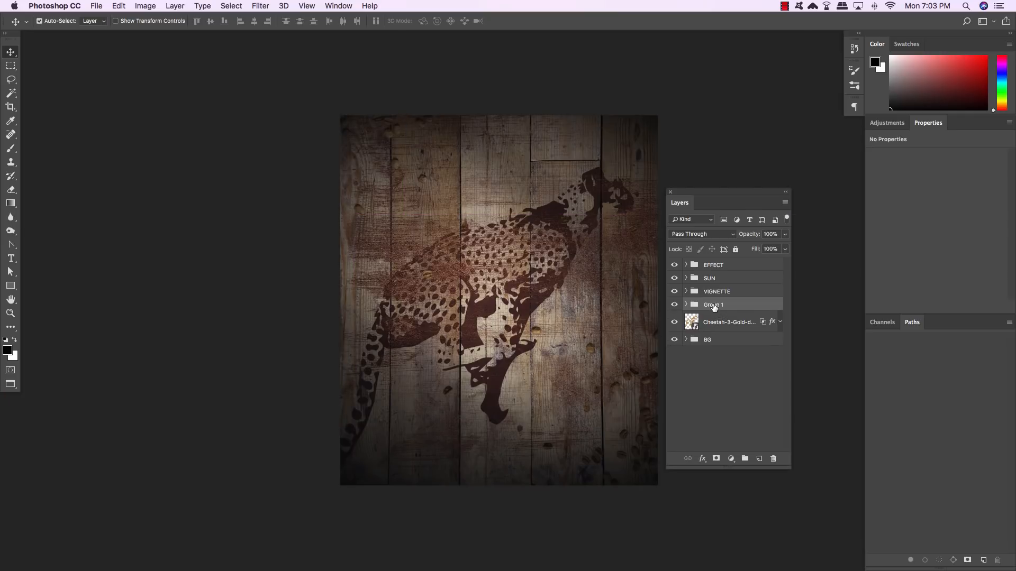
double_click(713, 306)
text(BG COFFEE)
key(Return)
- Move the BG COFFEE group above the VIGNETTE group in the layer stack
click(734, 321)
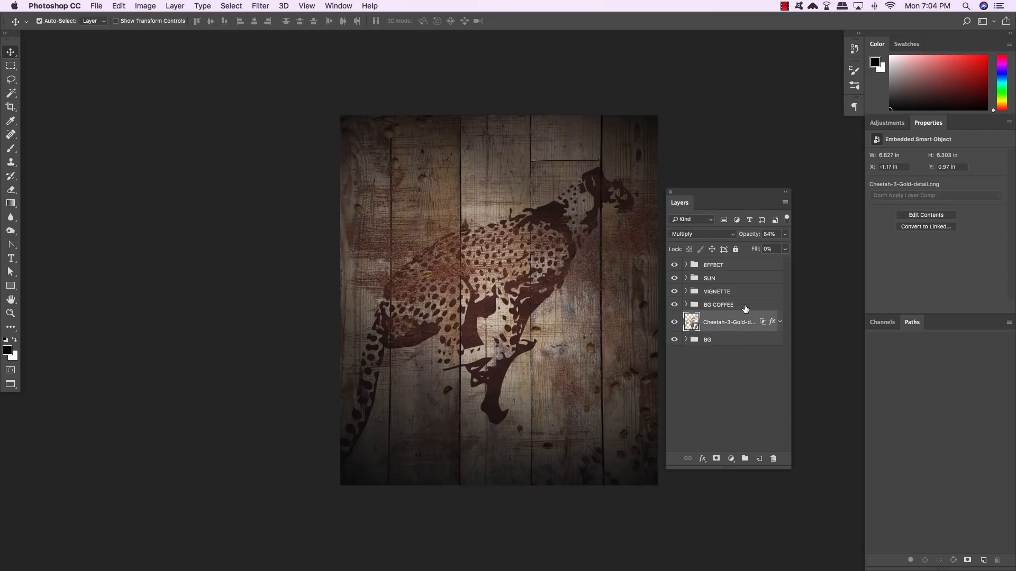
click(736, 306)
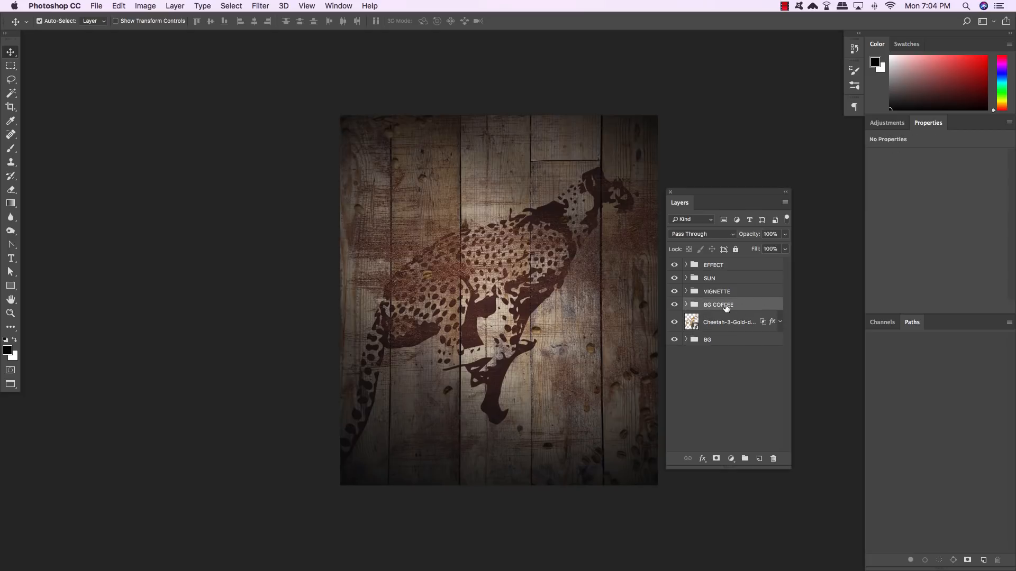
key(super+bracketright)
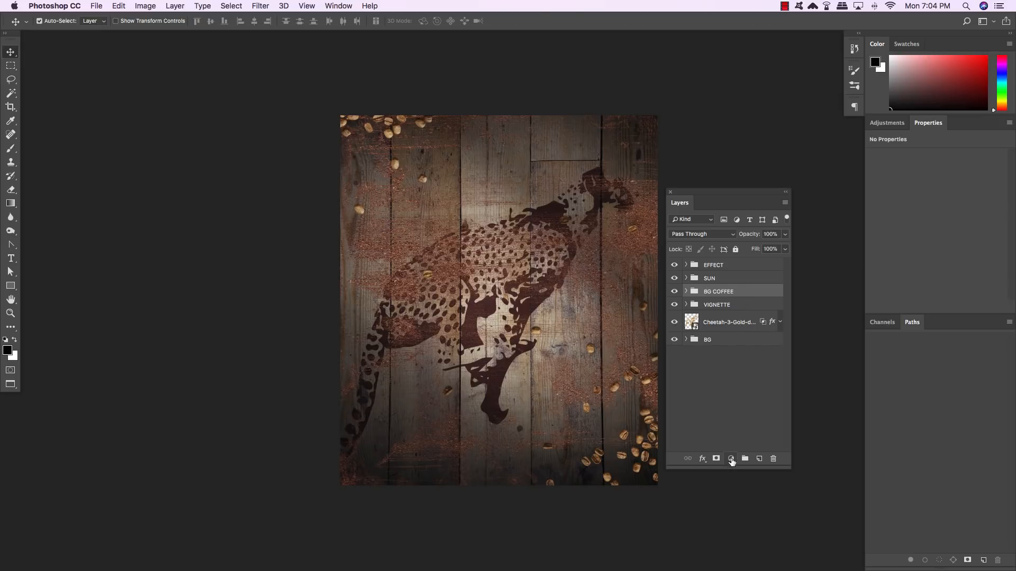
- Add a Curves adjustment layer above the BG COFFEE group, clipped to that group
click(731, 459)
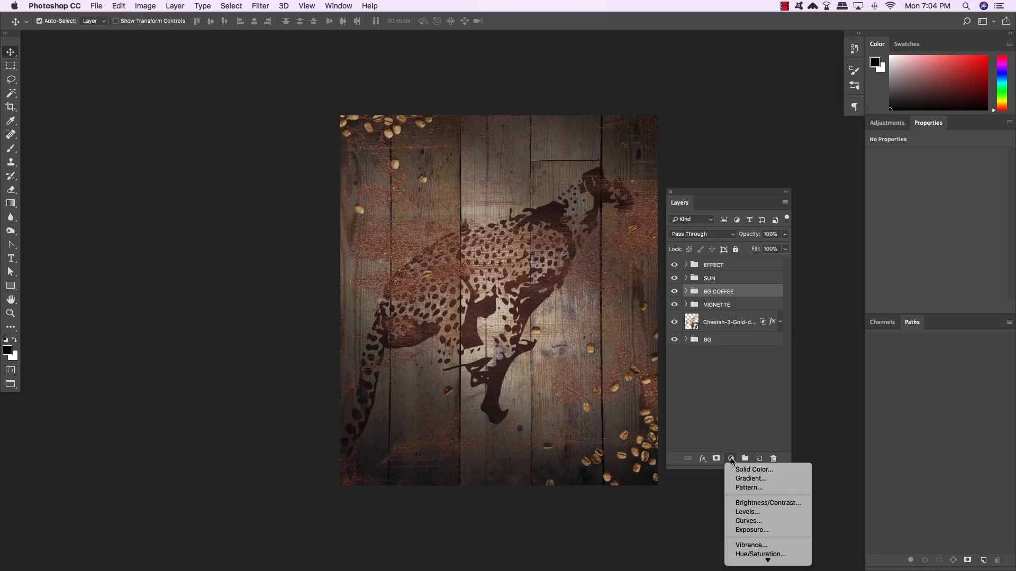
alt+click(753, 524)
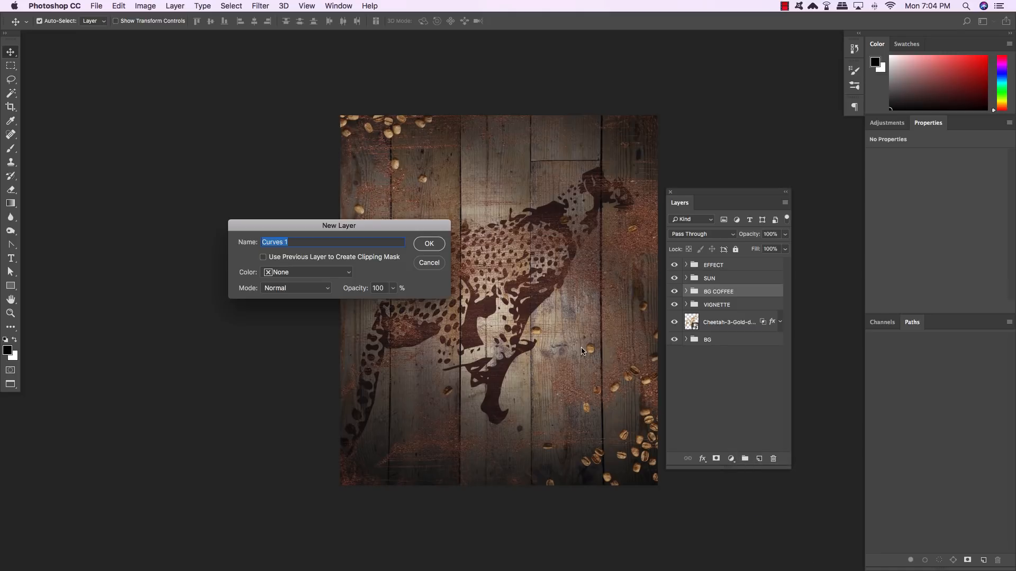
click(294, 259)
click(429, 245)
- Darken the coffee elements by adding a point to the Curves 1 RGB curve at input 153, output 113
drag(558, 219, 692, 219)
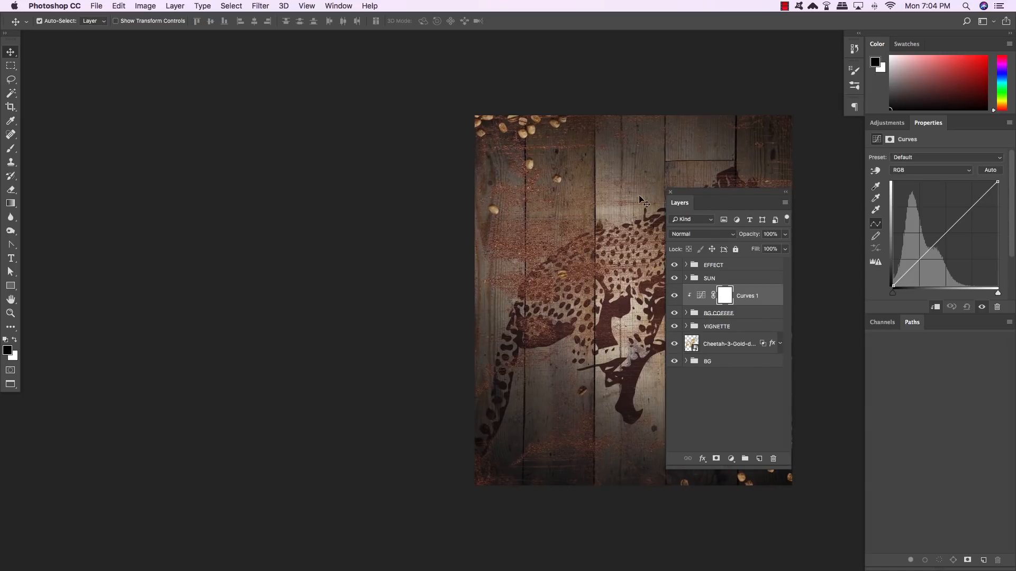
drag(549, 191, 359, 174)
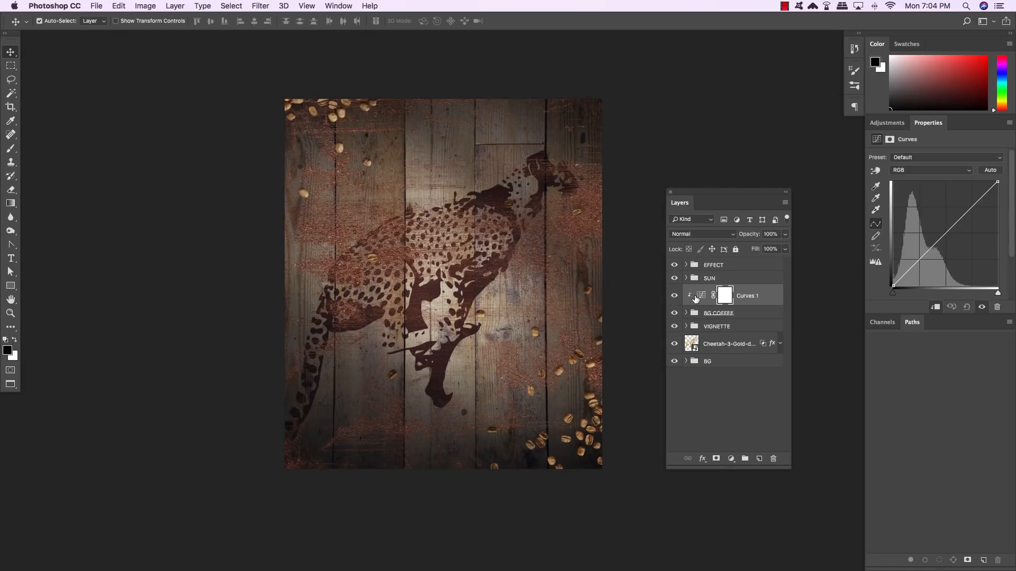
drag(699, 190, 639, 175)
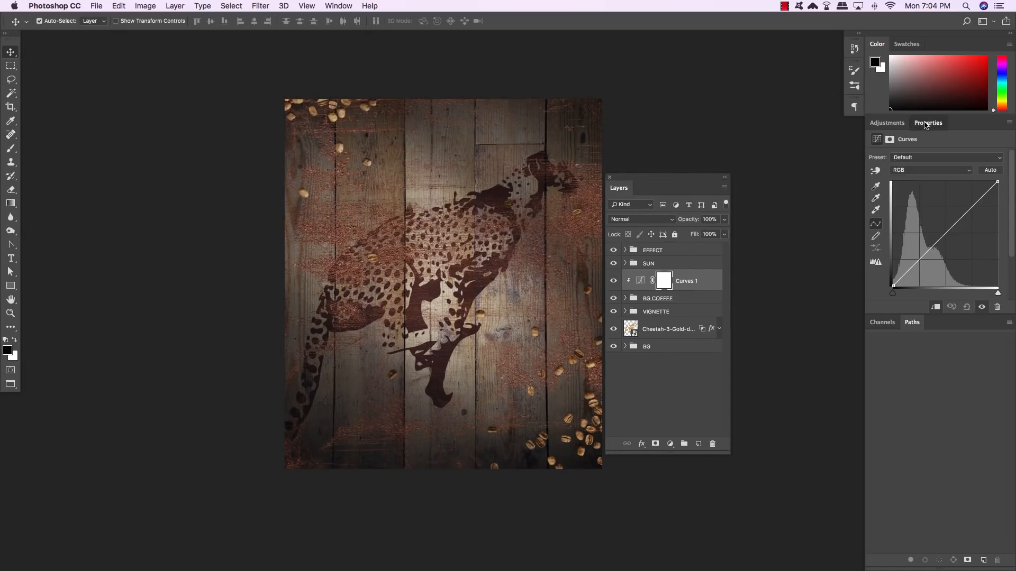
drag(928, 122, 585, 61)
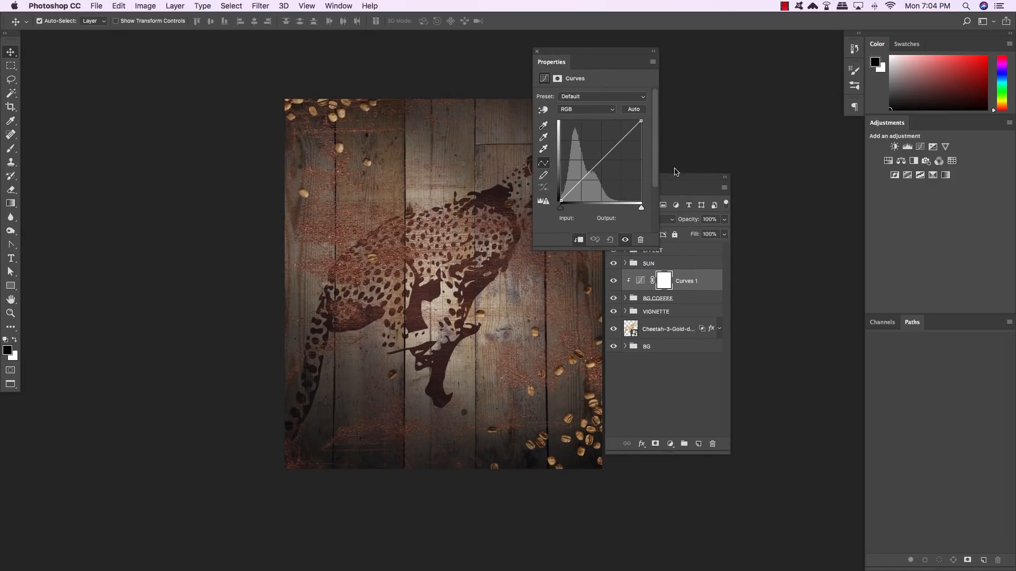
drag(677, 177, 672, 226)
drag(600, 50, 691, 36)
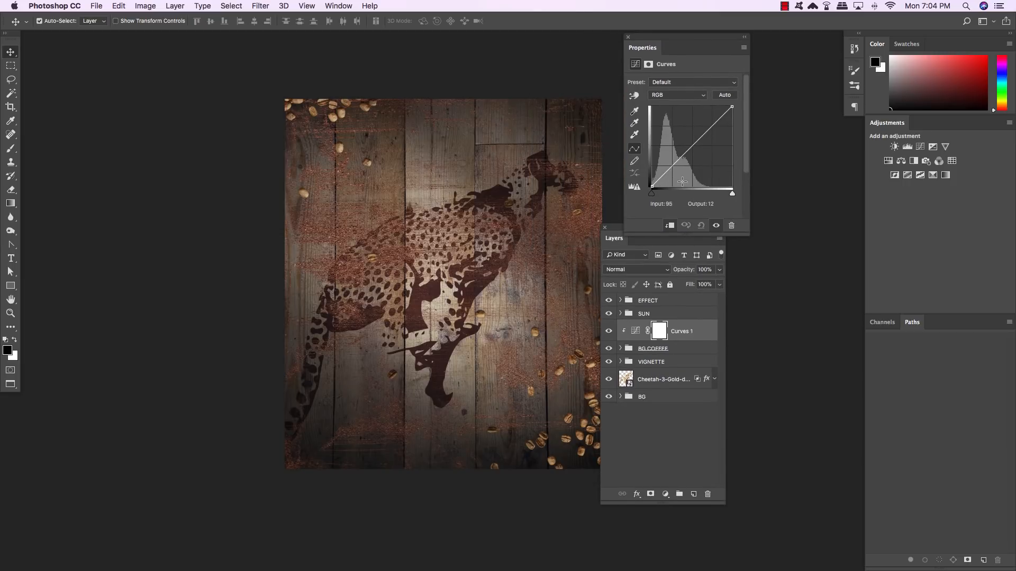
drag(692, 145, 696, 149)
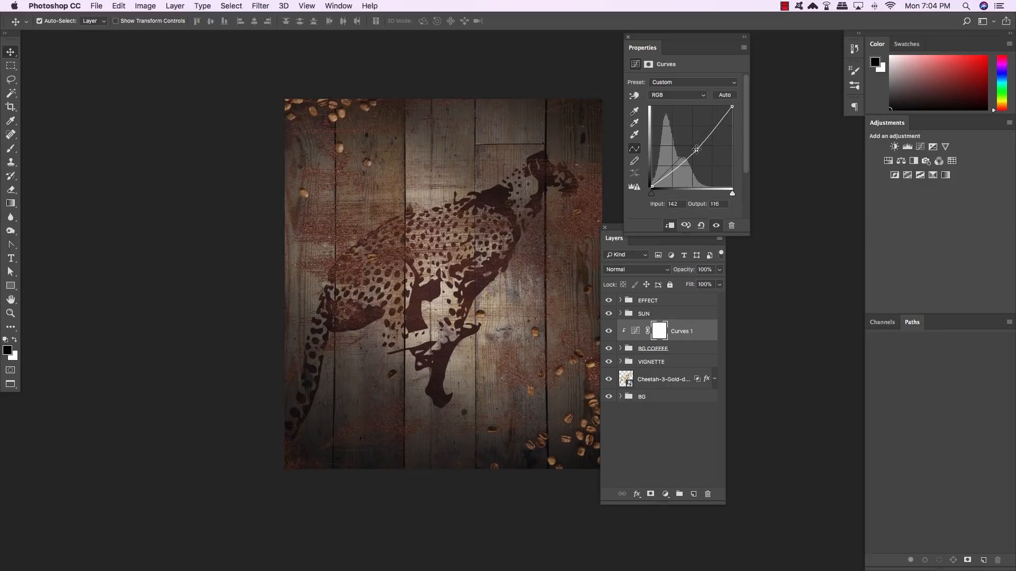
drag(696, 149, 701, 156)
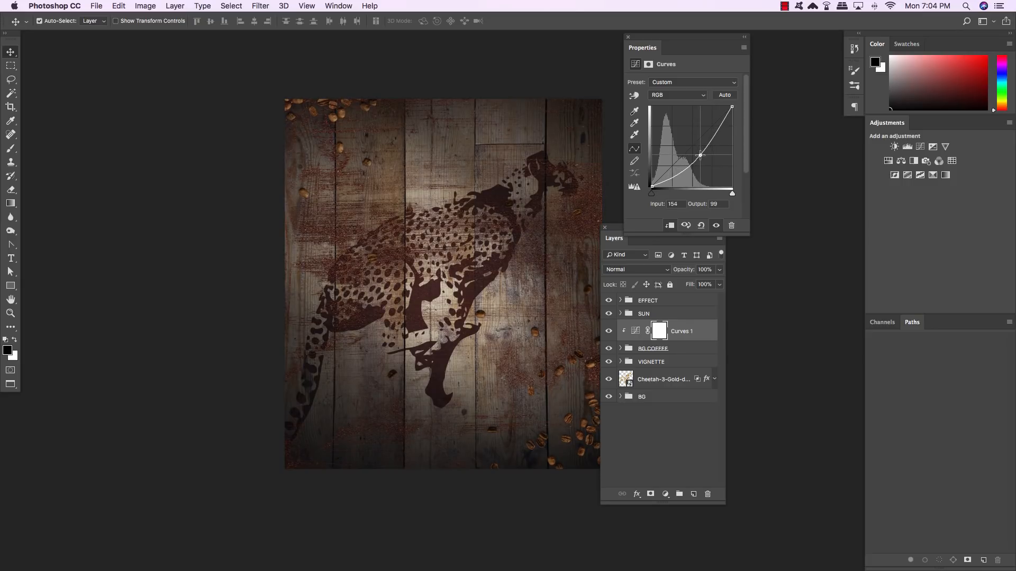
drag(675, 204, 625, 202)
text(153)
text(113)
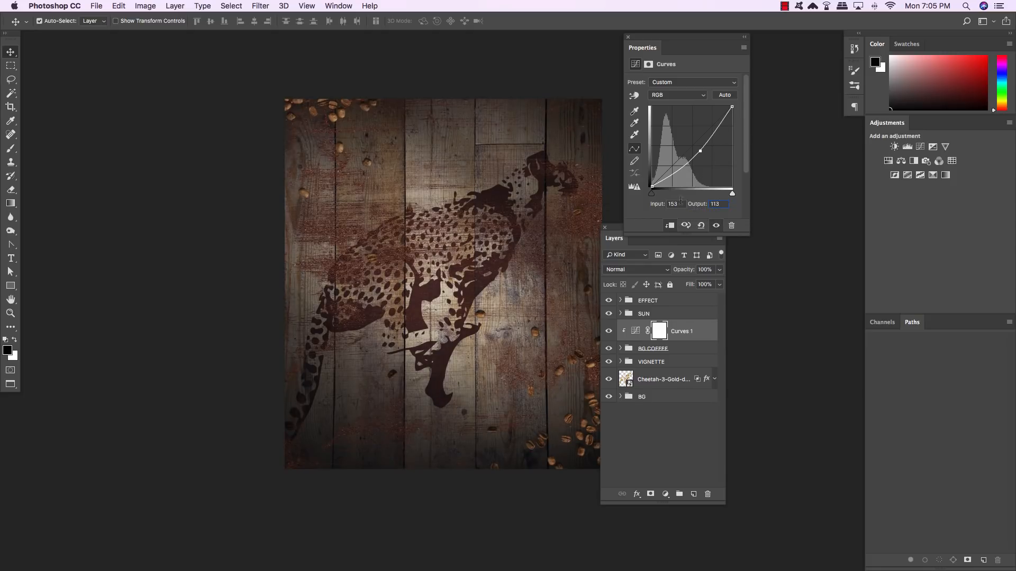
- Compare the coffee elements with and without the Curves 1 adjustment, and return the floating curve properties to their dock
click(608, 331)
click(608, 331)
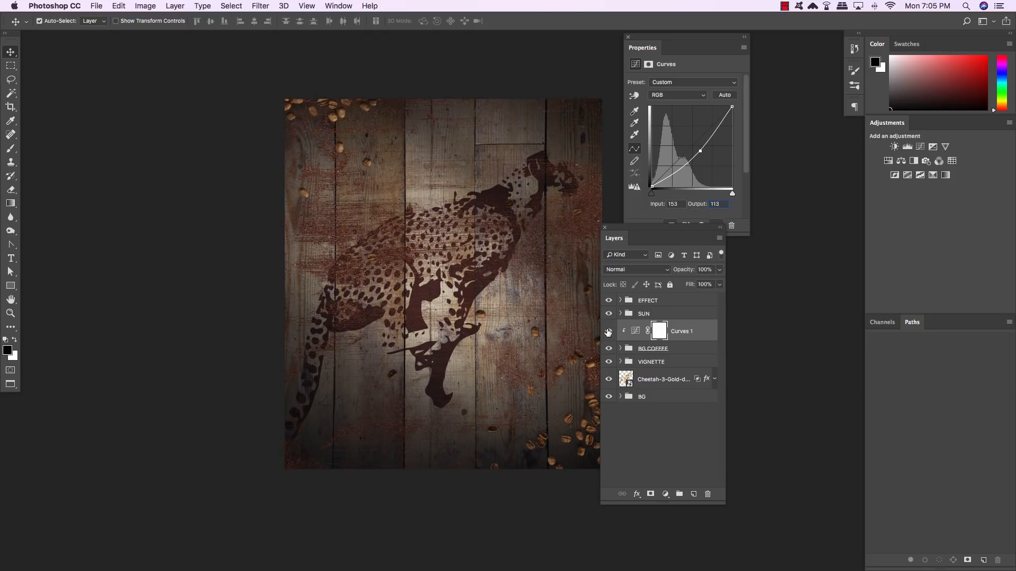
click(608, 331)
click(608, 331)
click(609, 331)
click(608, 331)
drag(650, 47, 910, 123)
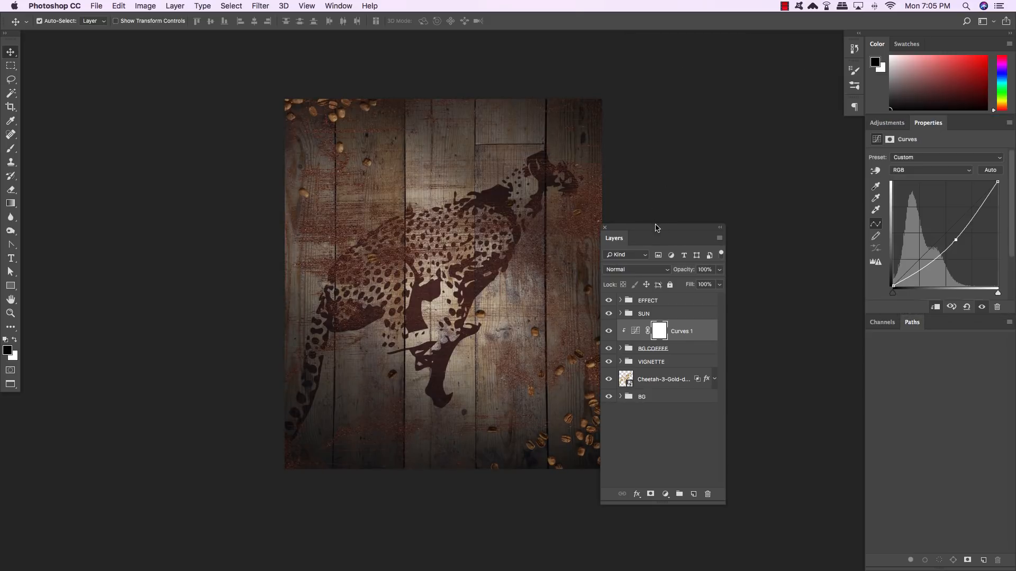
drag(656, 227, 702, 137)
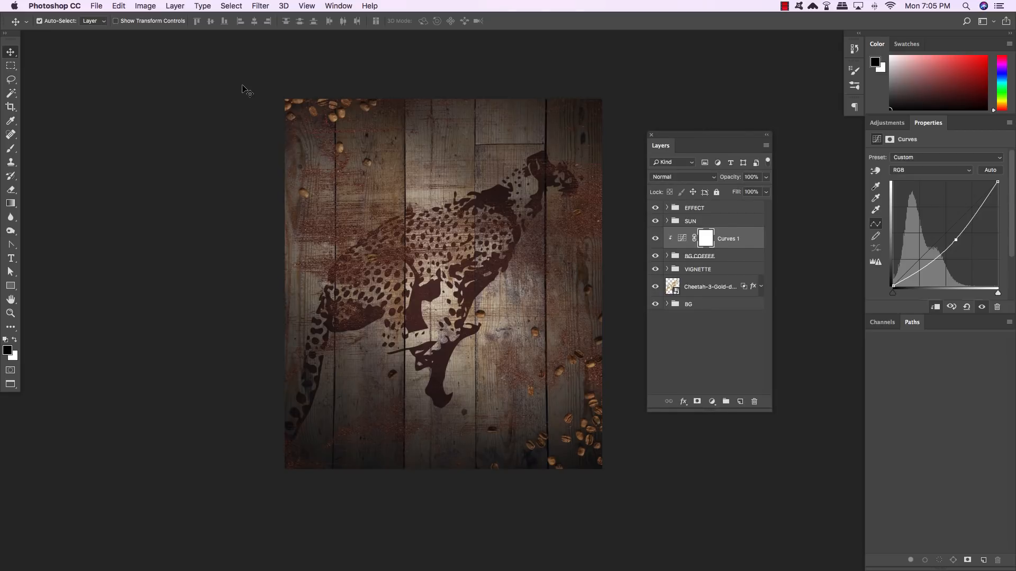
- Open the Bottle_1.psd mockup file from the Colossal mockup templates folder
click(91, 5)
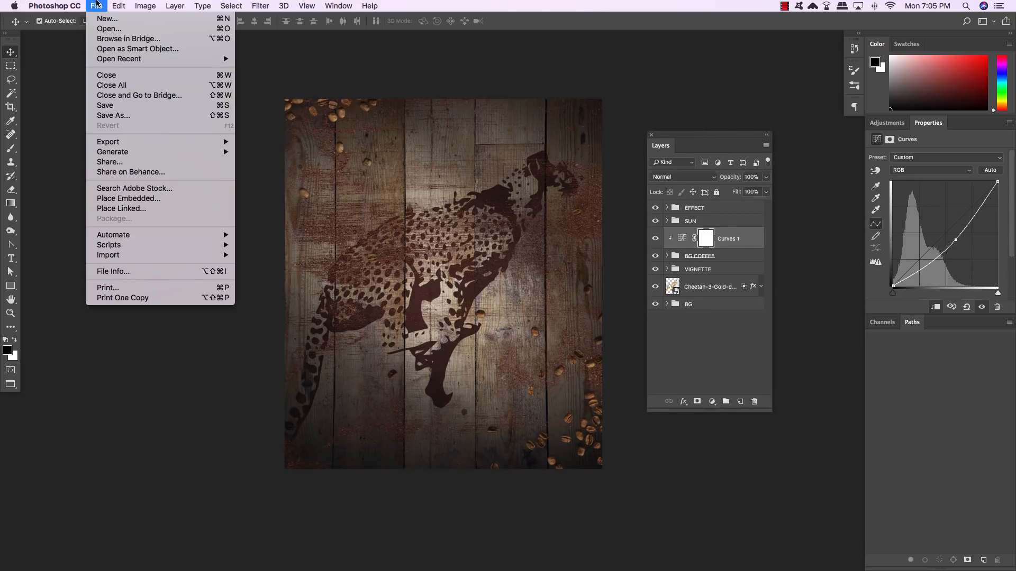
click(104, 30)
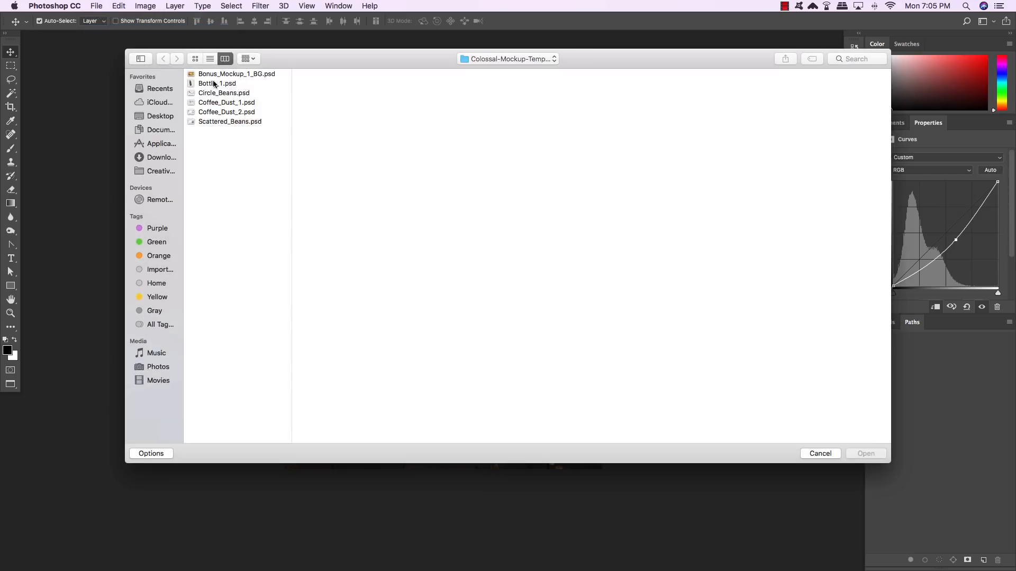
click(214, 84)
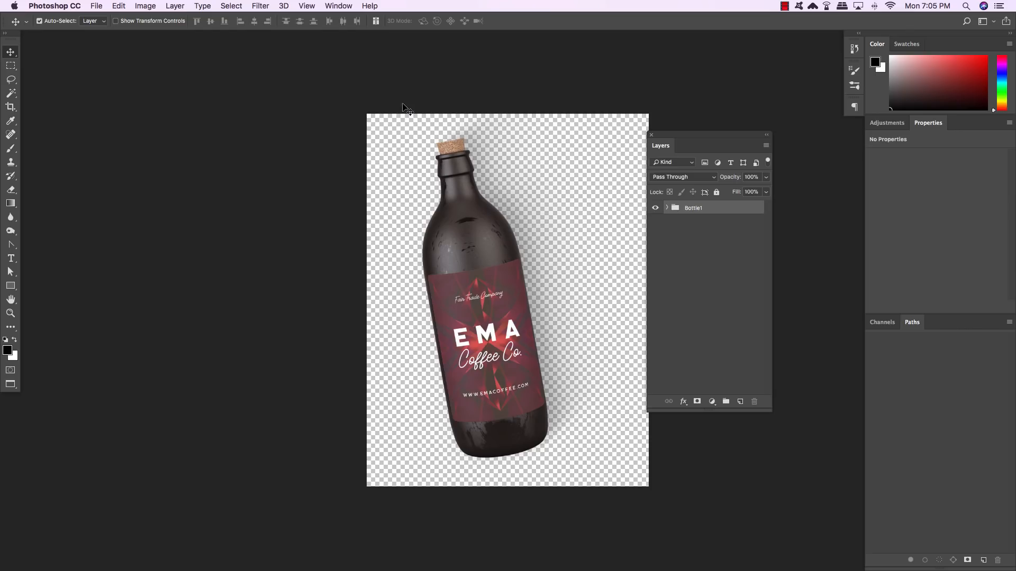
- Float the Bottle_1.psd and cold-brew-packaging-design documents in separate windows and arrange them side by side
key(f)
key(f)
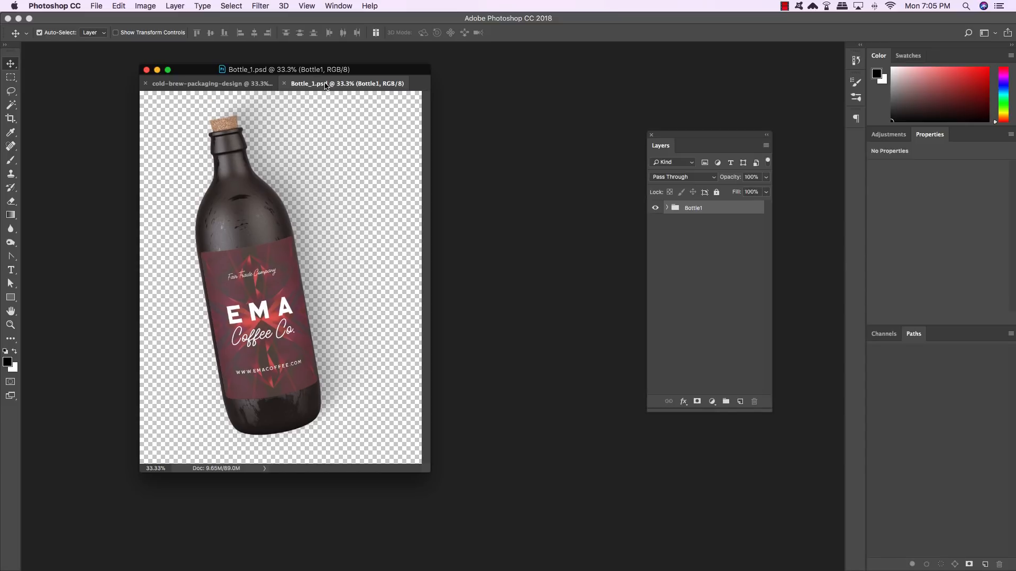
drag(325, 83, 509, 140)
drag(393, 69, 323, 84)
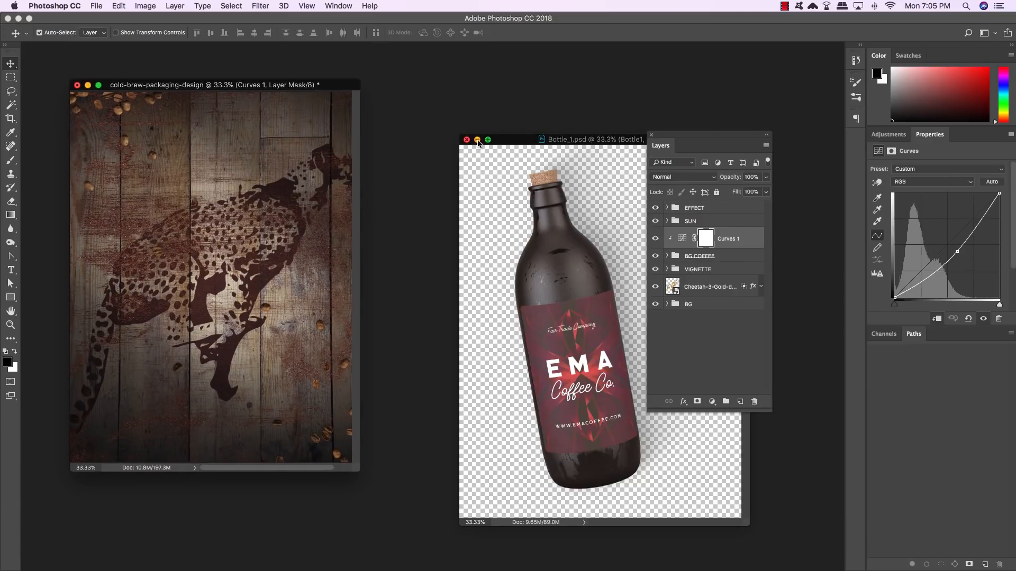
drag(505, 142, 415, 90)
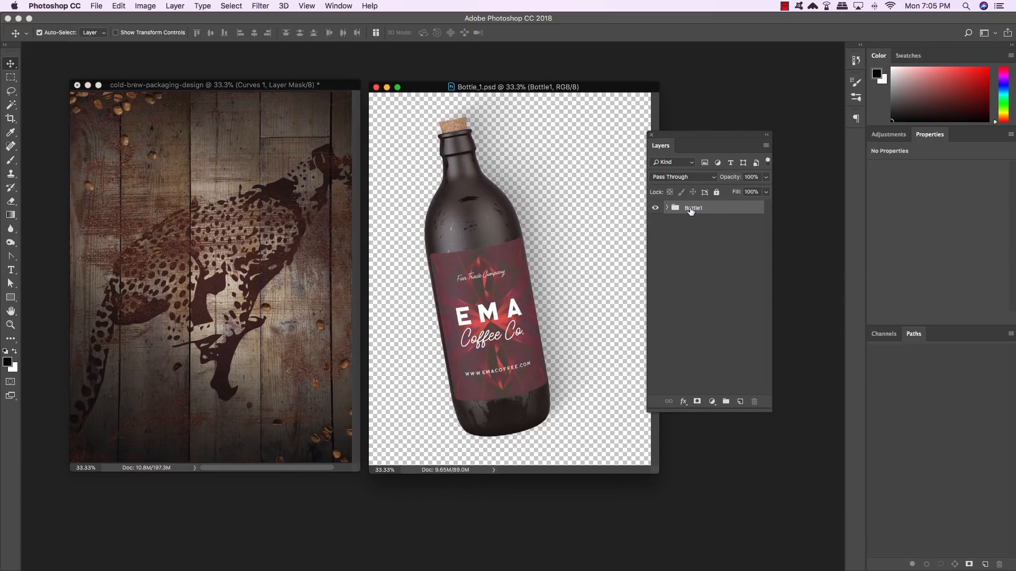
- Rename the Bottle1 group to BOTTLE and copy it onto the cold-brew-packaging-design canvas
text(BOTTLE)
key(Return)
drag(732, 208, 243, 219)
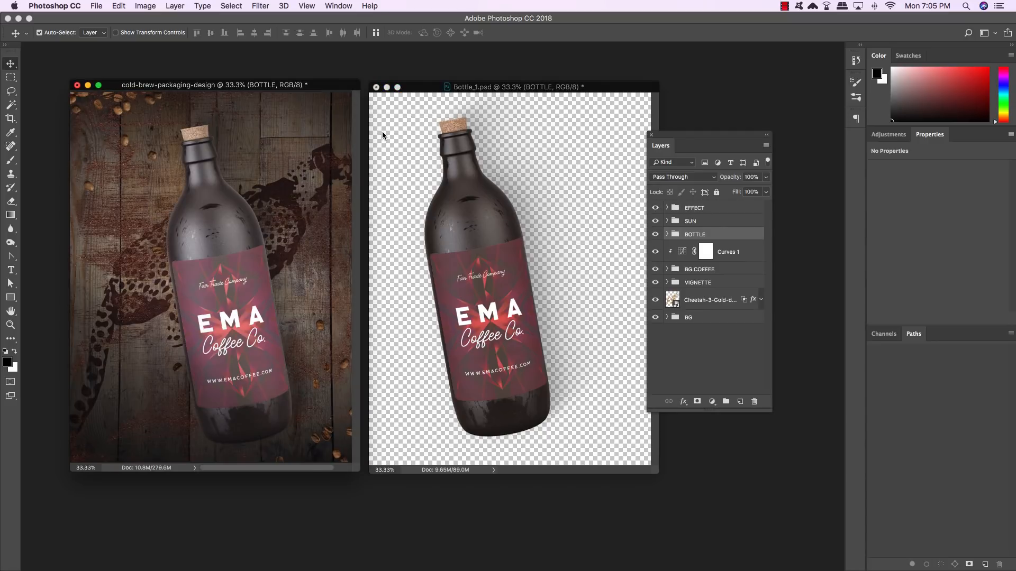
- Close Bottle_1.psd without saving and return the packaging design to full-screen view
click(377, 88)
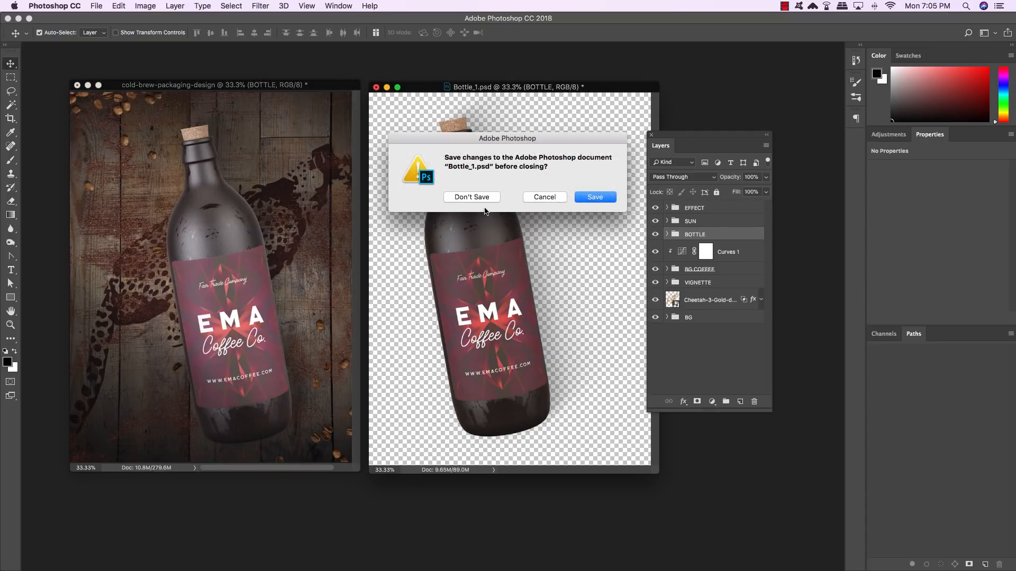
click(479, 198)
key(f)
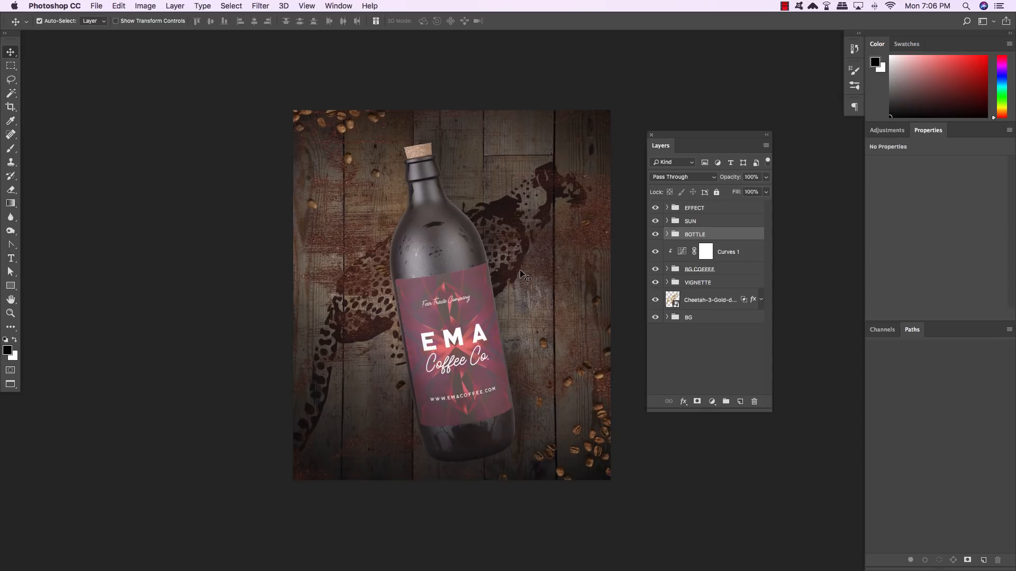
- Expand the BOTTLE group, enlarge and reposition the layer list, and duplicate the shadow layer inside the Object group
click(667, 235)
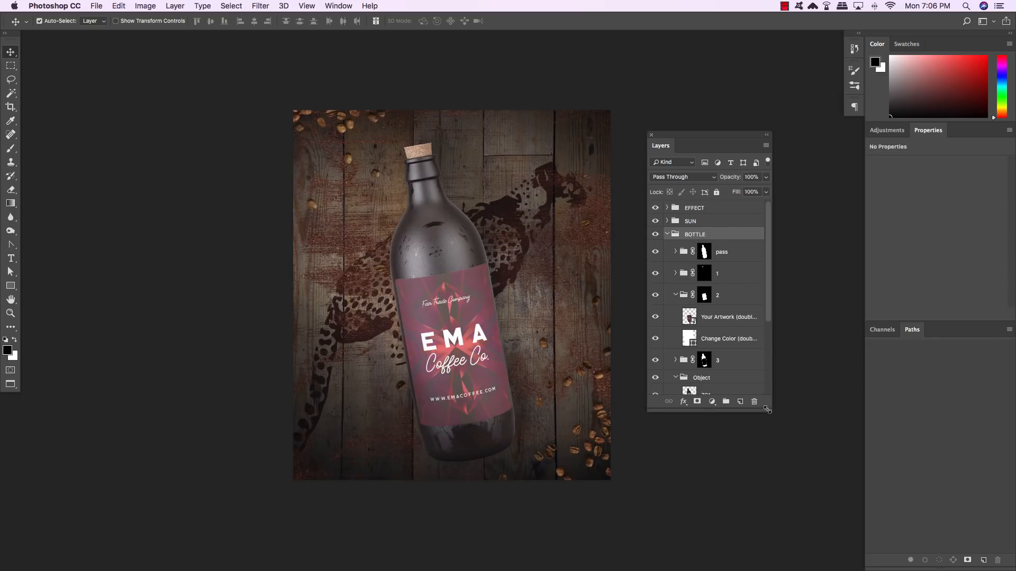
drag(768, 411, 767, 480)
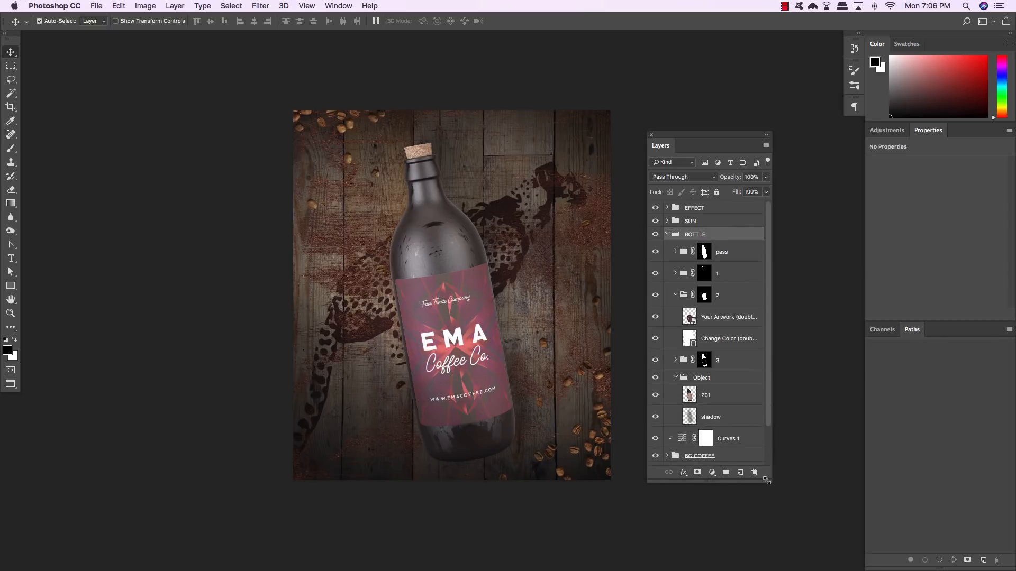
drag(707, 139, 682, 121)
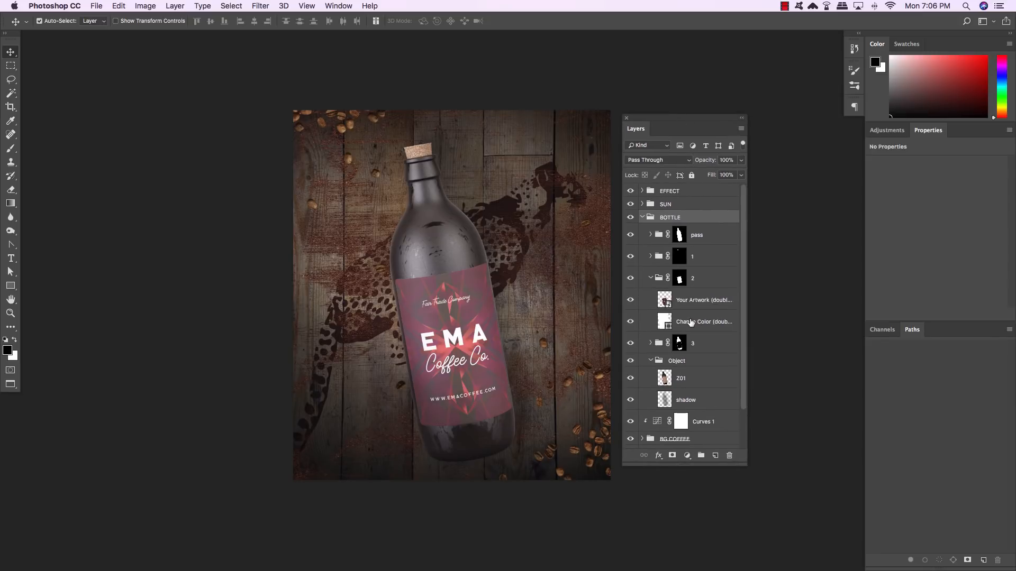
click(675, 362)
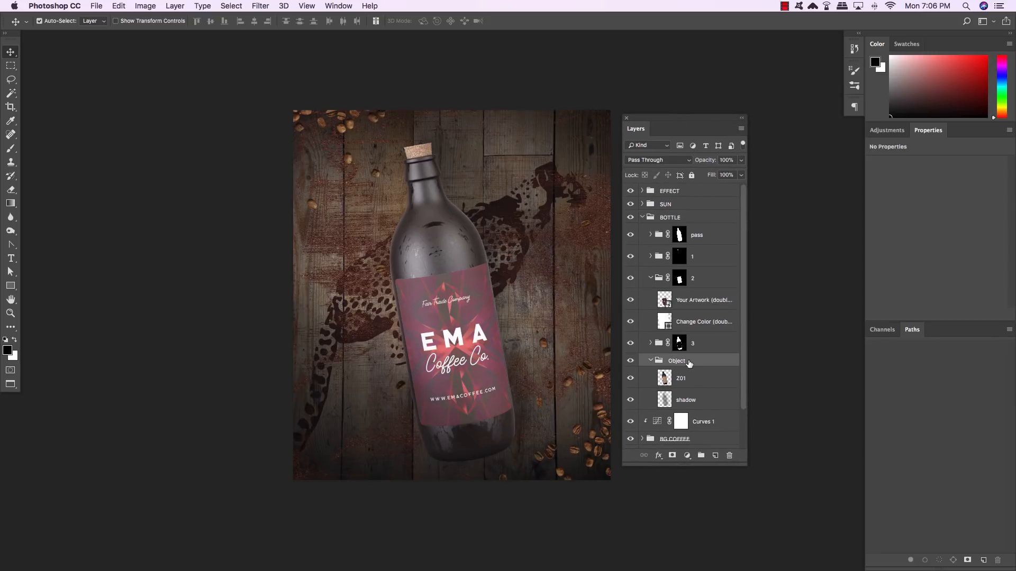
click(704, 405)
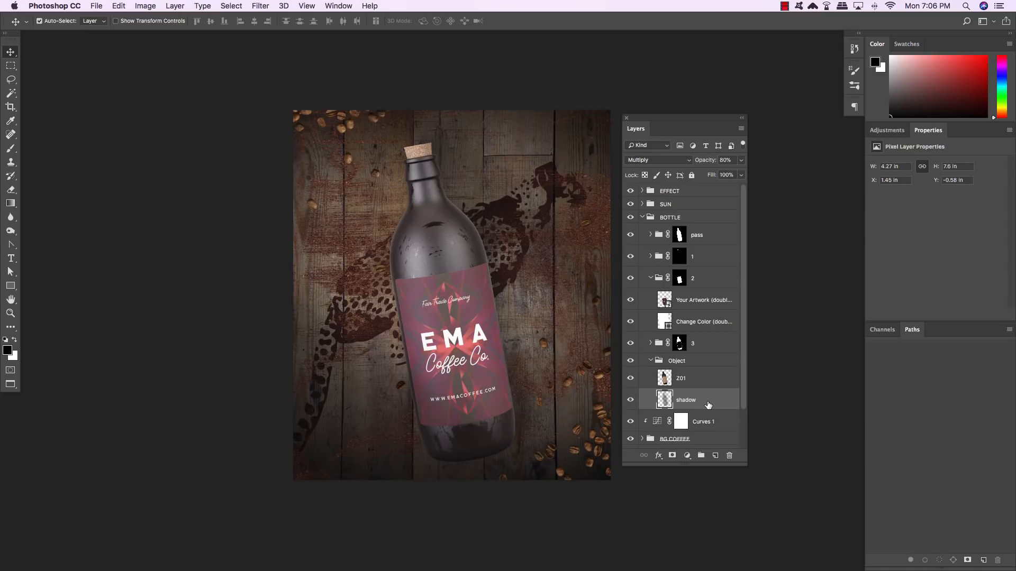
key(super+j)
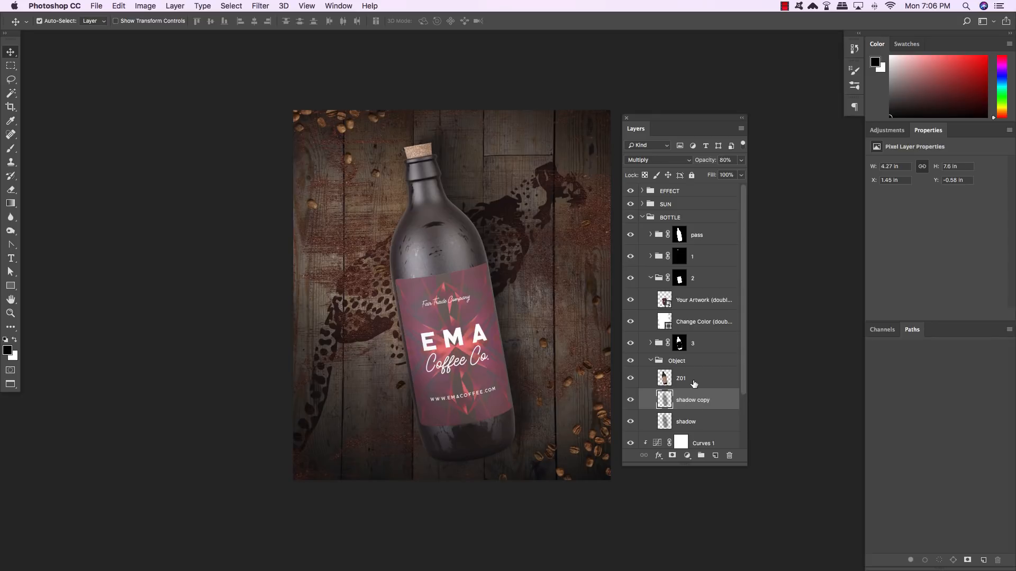
- Add a Black & White adjustment layer clipped to the Z01 bottle layer and set its blend mode to Soft Light
click(694, 383)
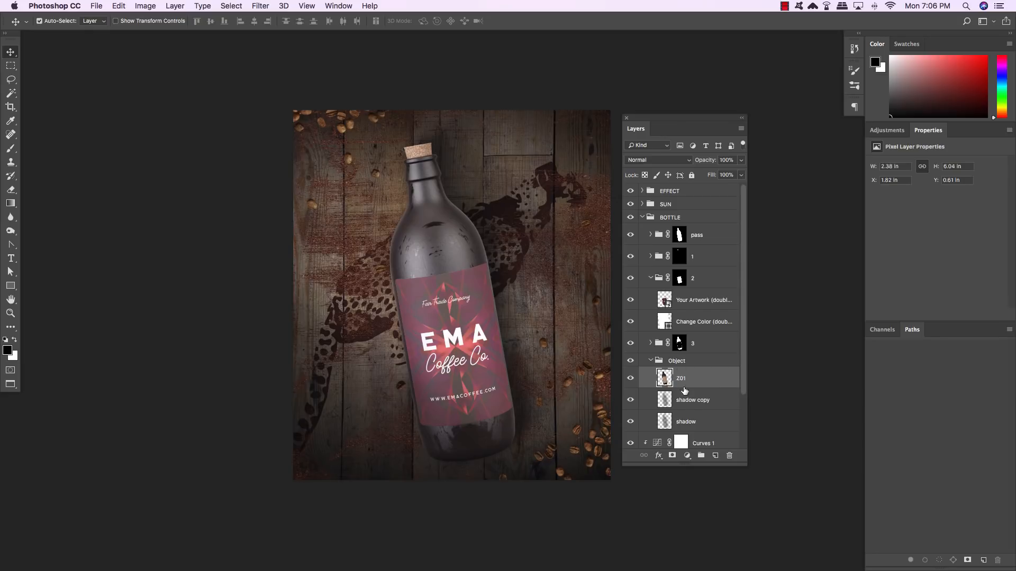
click(688, 457)
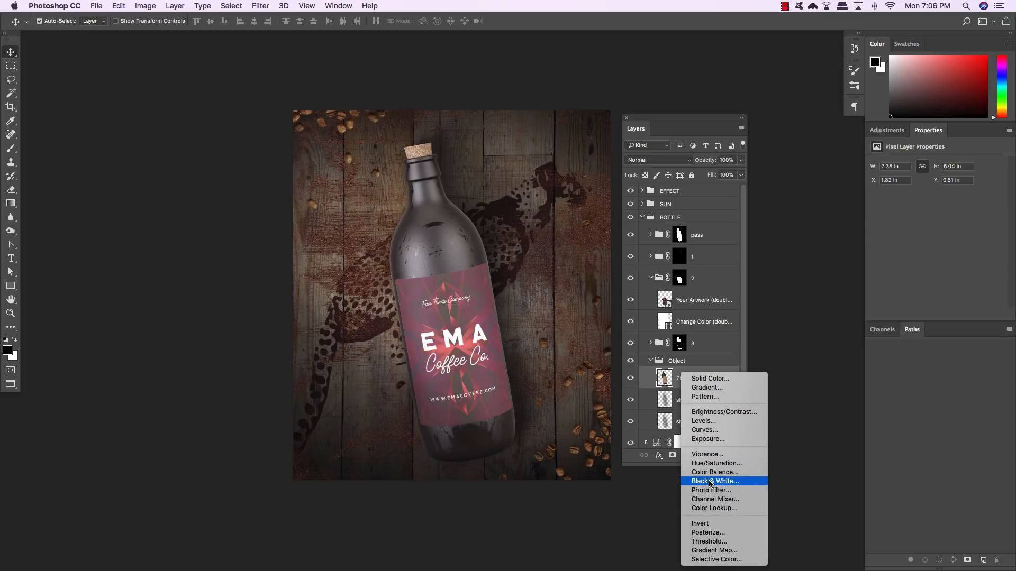
click(709, 481)
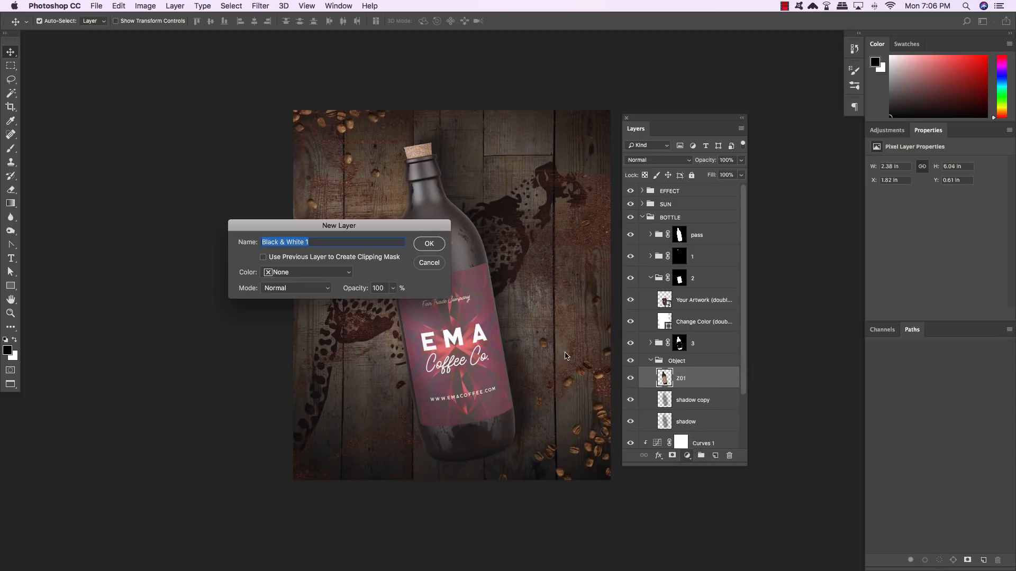
click(263, 258)
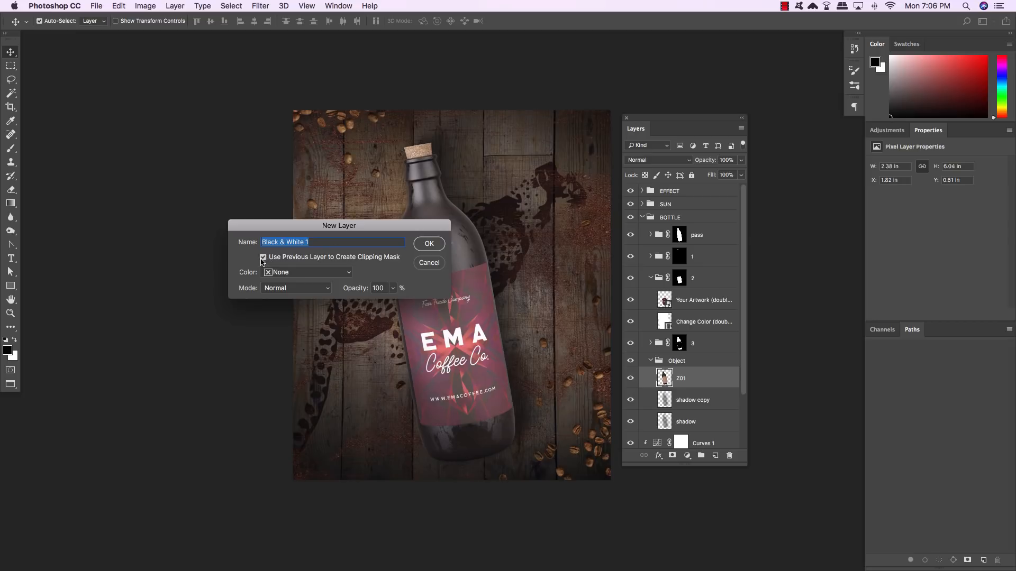
click(435, 246)
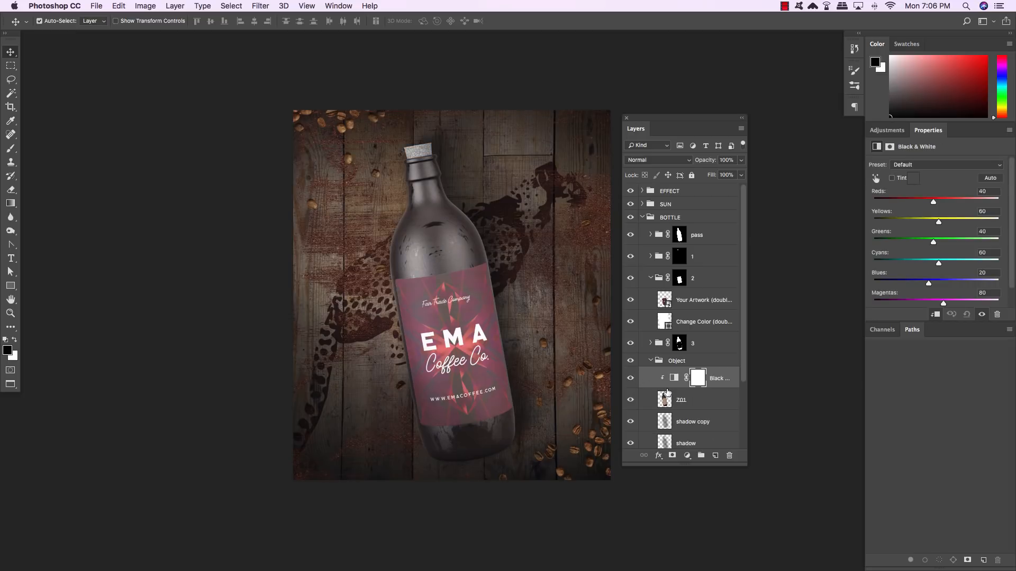
click(649, 161)
click(653, 285)
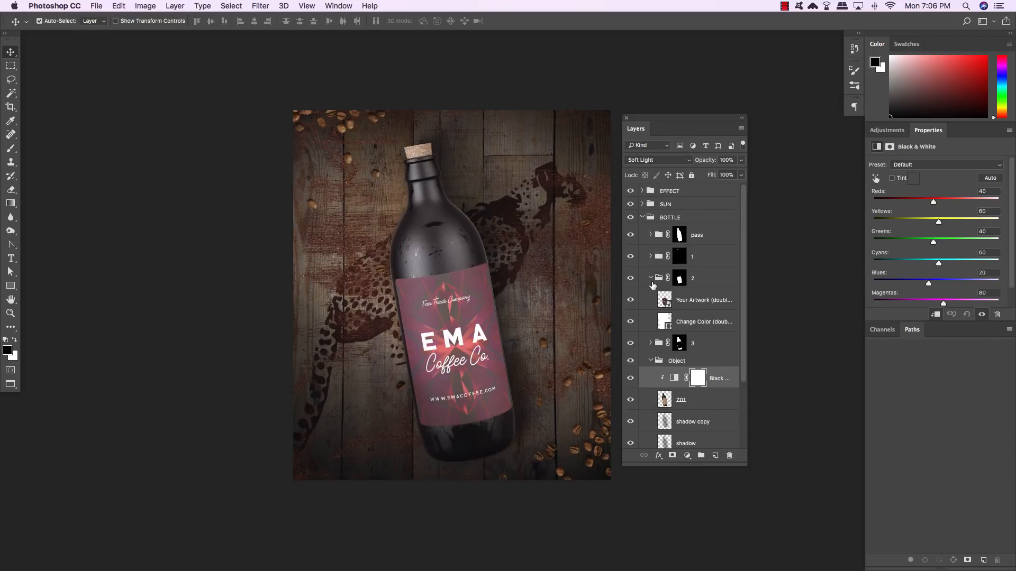
- Compare the bottle with and without the Black & White adjustment, and collapse the Object group
click(630, 379)
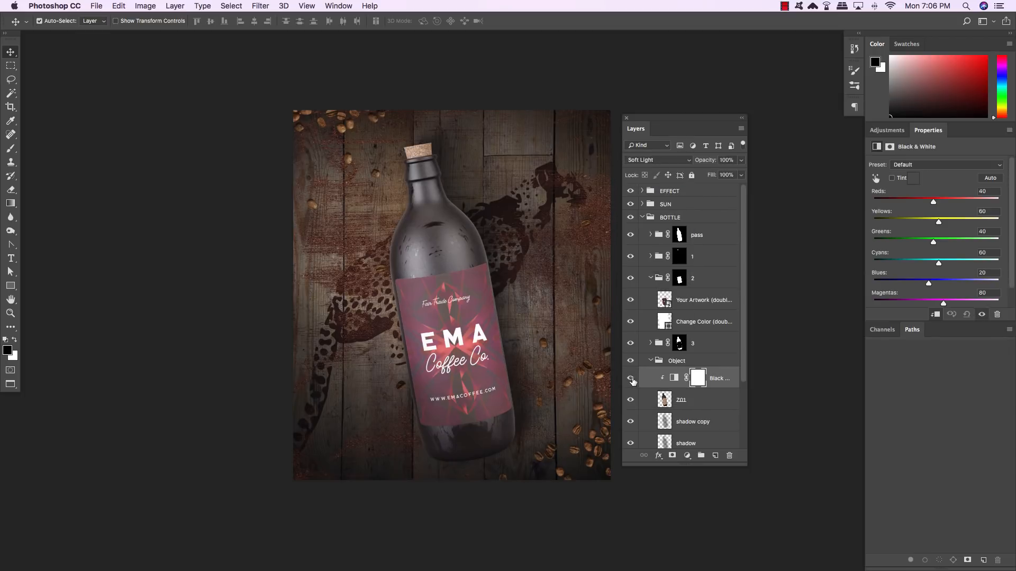
click(632, 379)
click(631, 379)
click(631, 379)
click(632, 379)
click(632, 380)
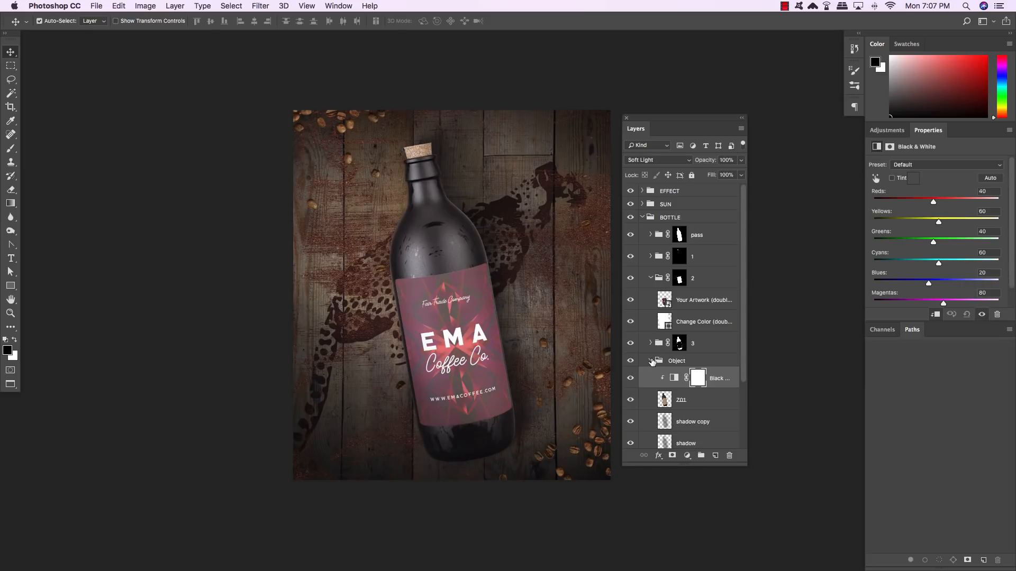
click(651, 361)
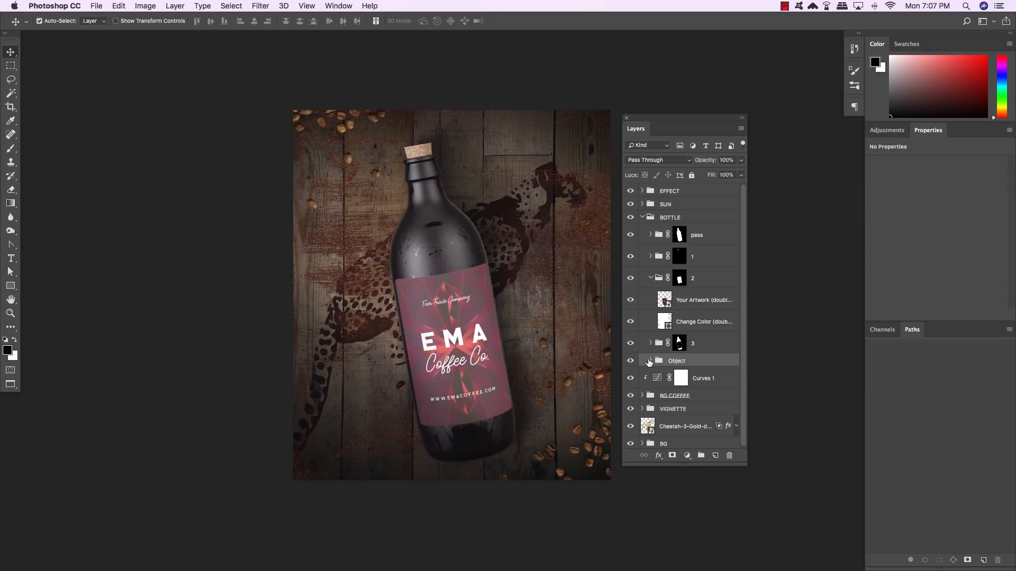
- Open the contents of the Your Artwork smart object in group 2, leaving the missing fonts unresolved
click(710, 280)
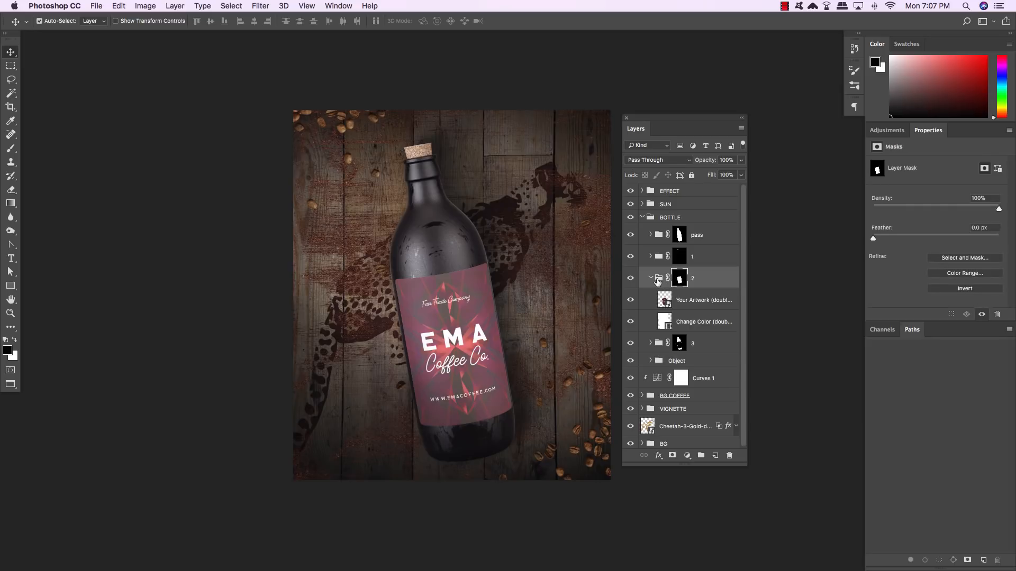
click(705, 301)
click(651, 278)
click(650, 278)
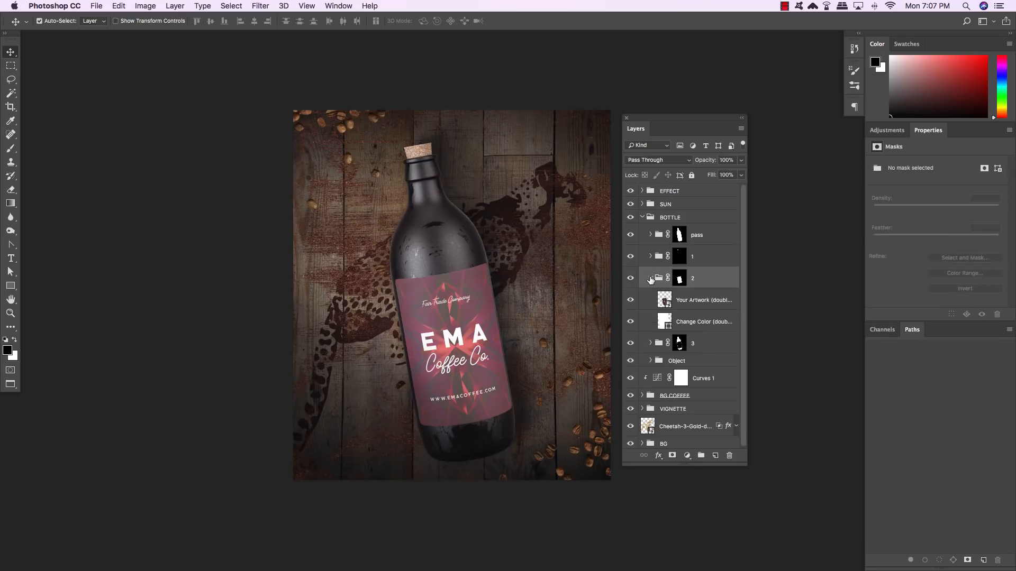
click(709, 306)
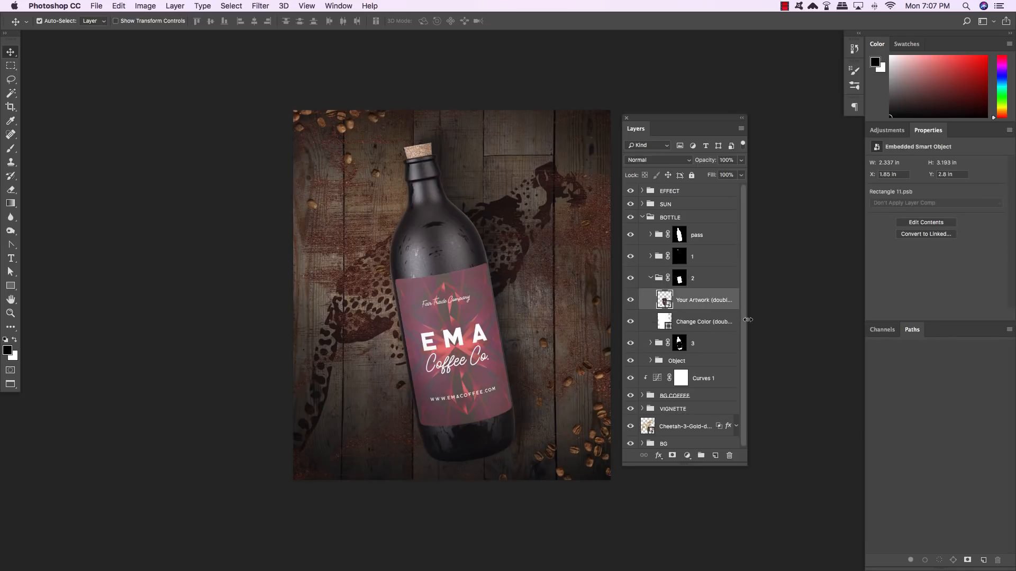
drag(747, 320, 794, 321)
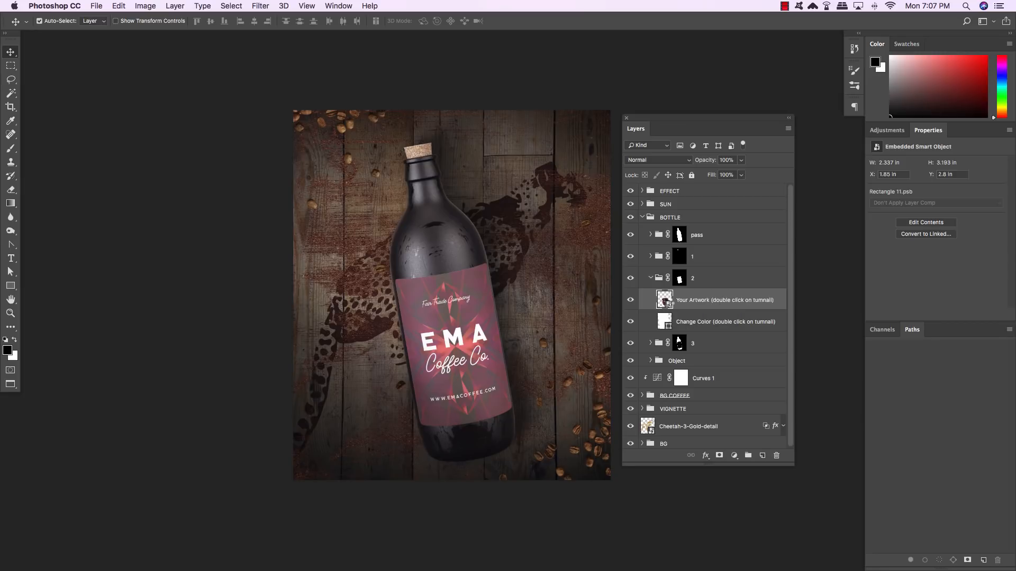
double_click(668, 303)
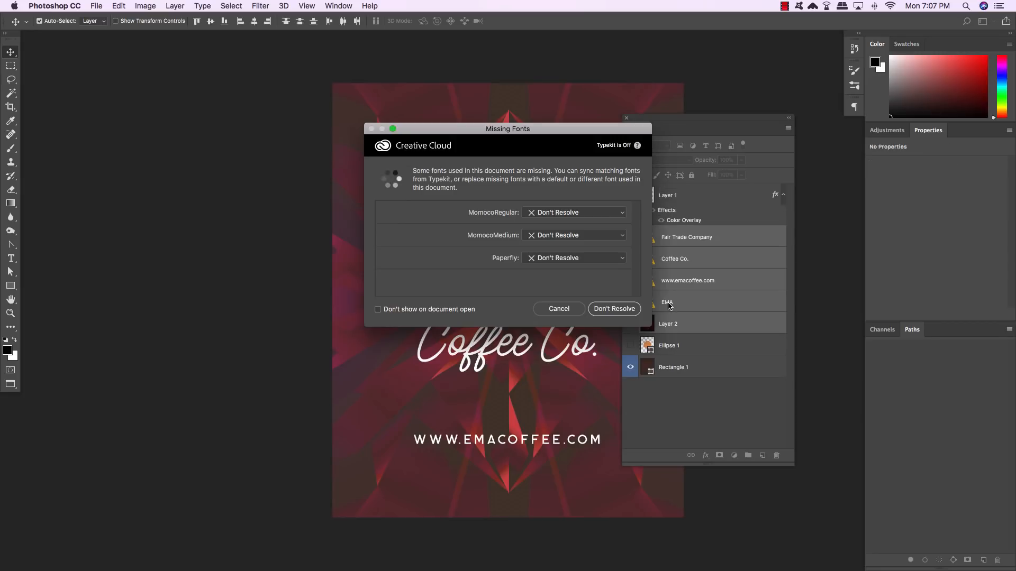
click(616, 310)
- Add a new layer above Layer 1 in the label artwork and fill it with black
drag(684, 120, 741, 89)
click(723, 165)
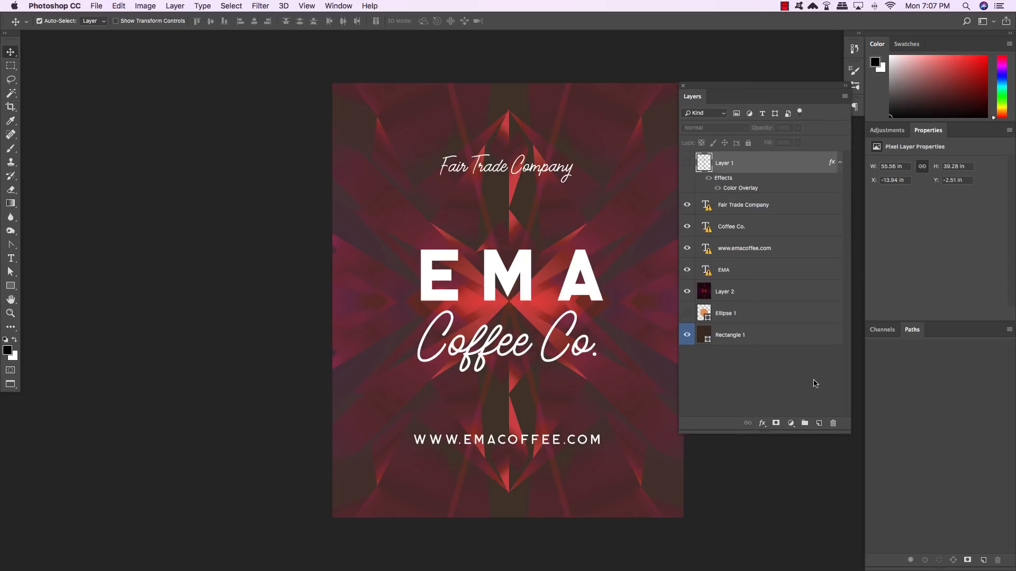
click(819, 423)
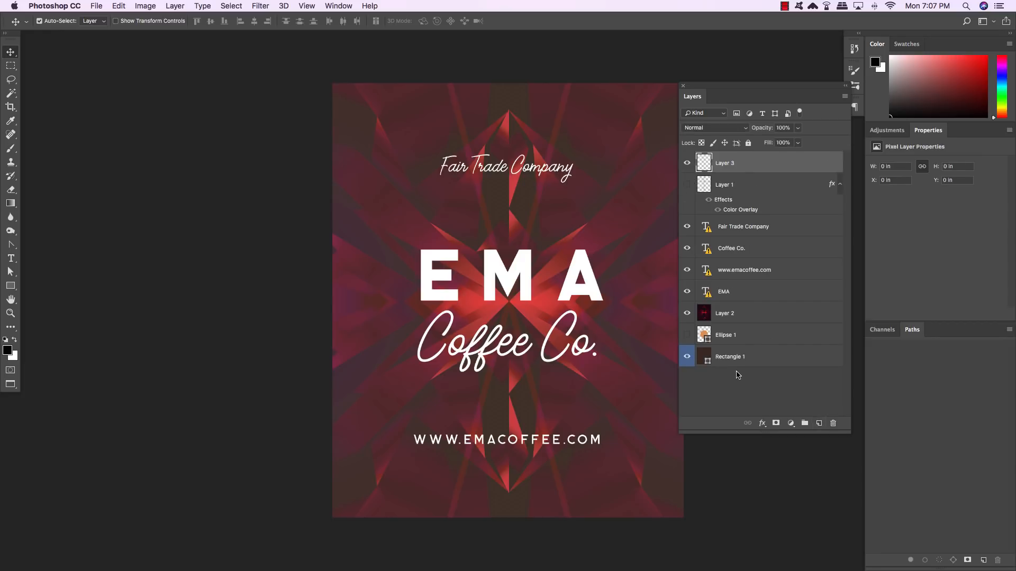
key(alt+BackSpace)
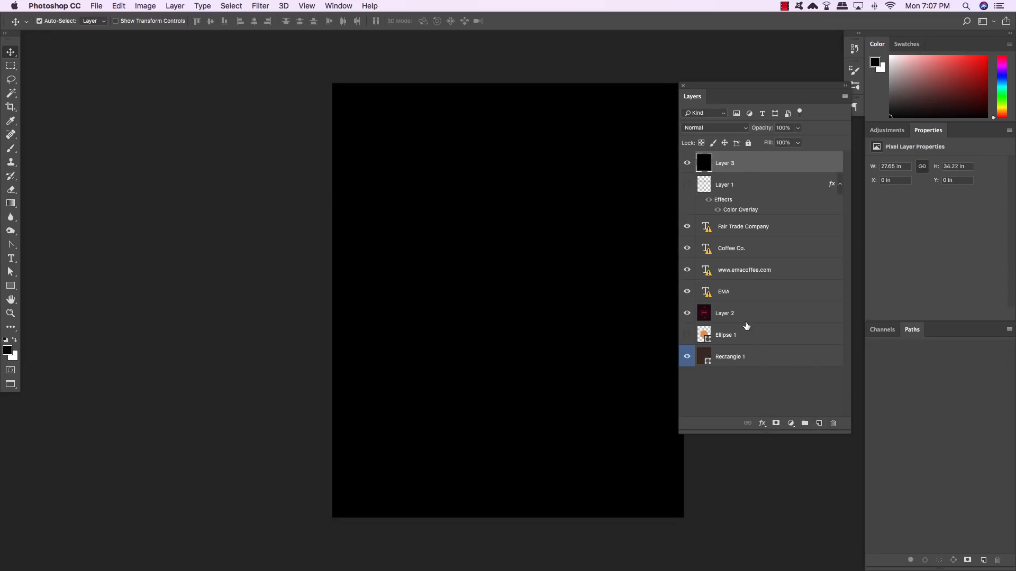
- Merge all label artwork layers, from the black layer down to Rectangle 1, into a single layer
shift+click(771, 362)
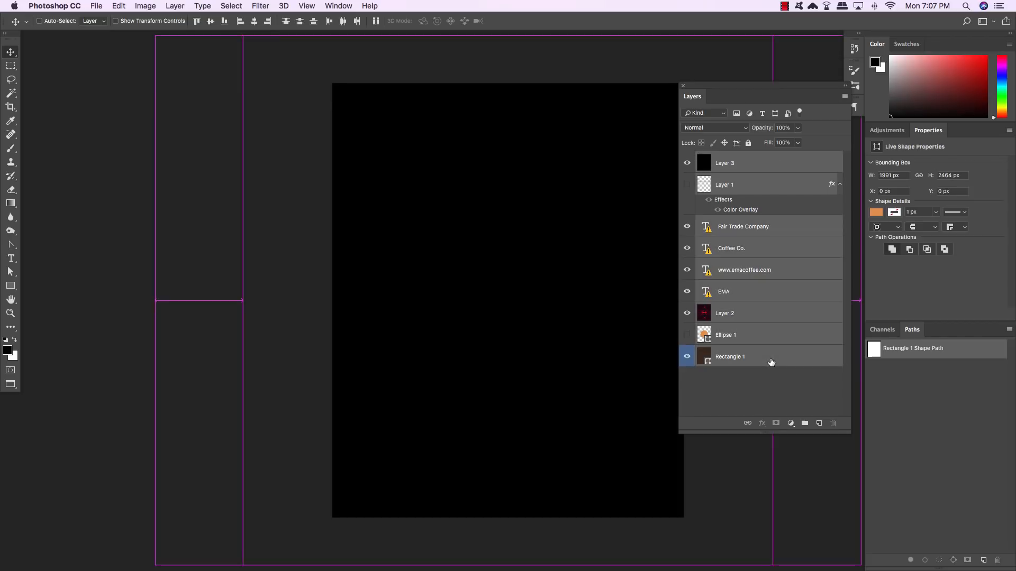
key(super+e)
drag(505, 189, 459, 191)
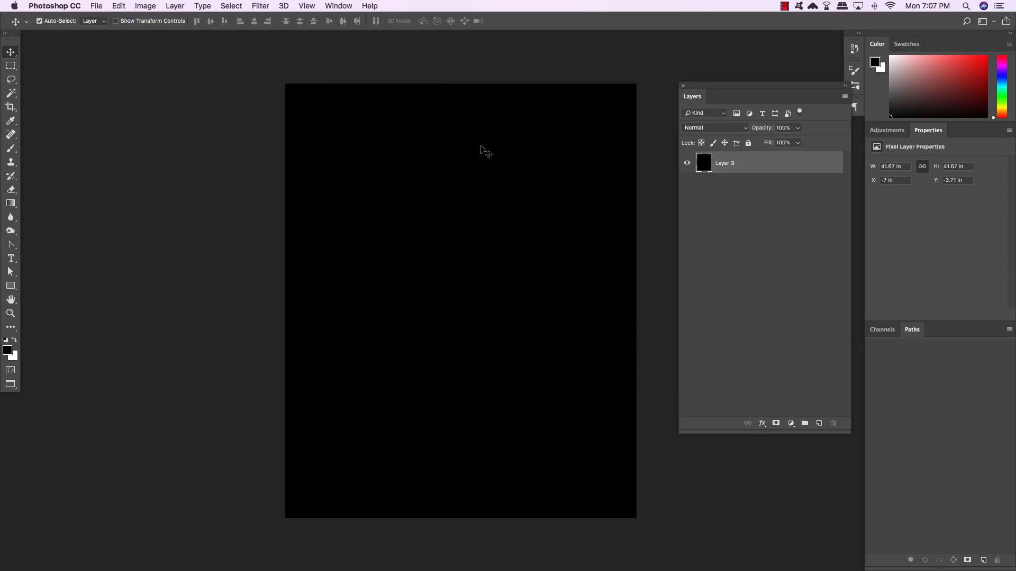
- Start placing an embedded file in the label artwork and browse to the freebies folder inside resources
click(96, 6)
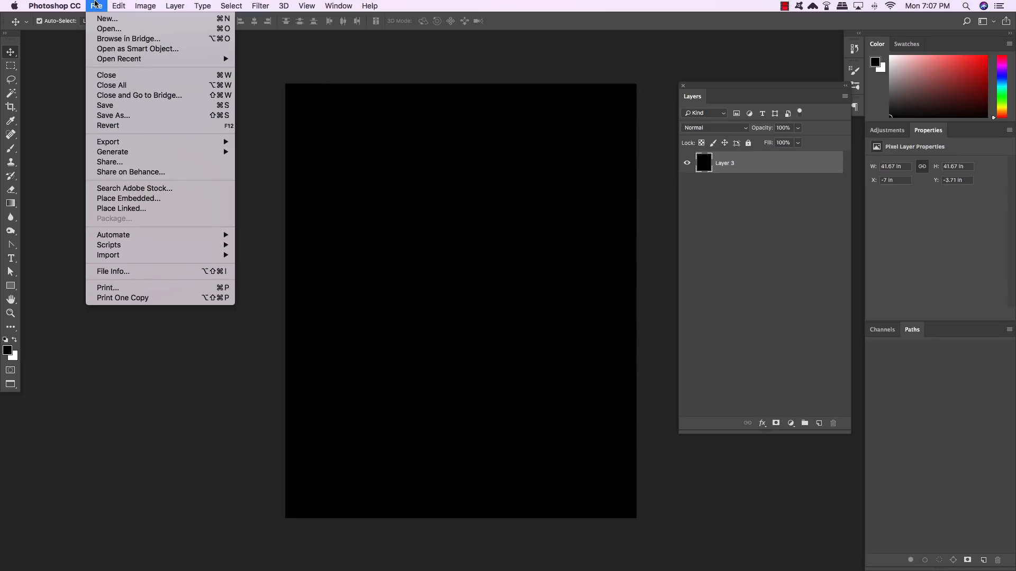
click(152, 198)
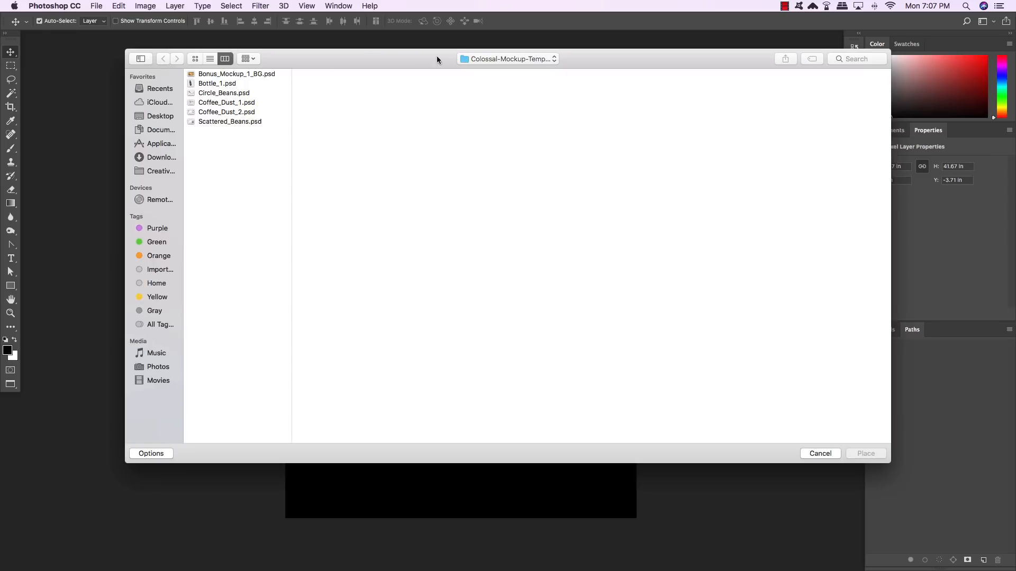
click(508, 58)
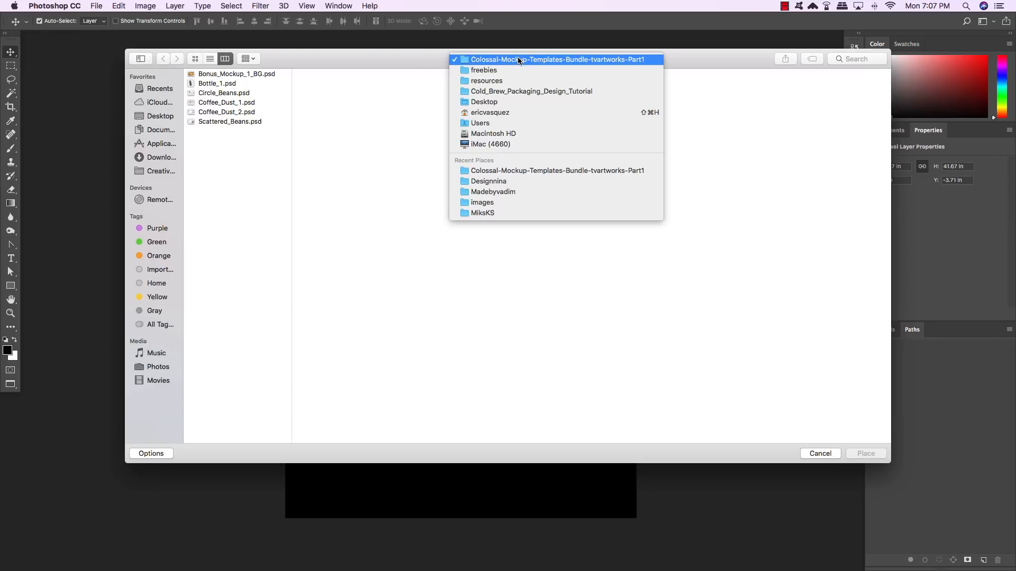
click(489, 80)
click(454, 83)
- Look through the freebies subfolders and place paper_texture28.jpg from the MiksKS folder
click(545, 74)
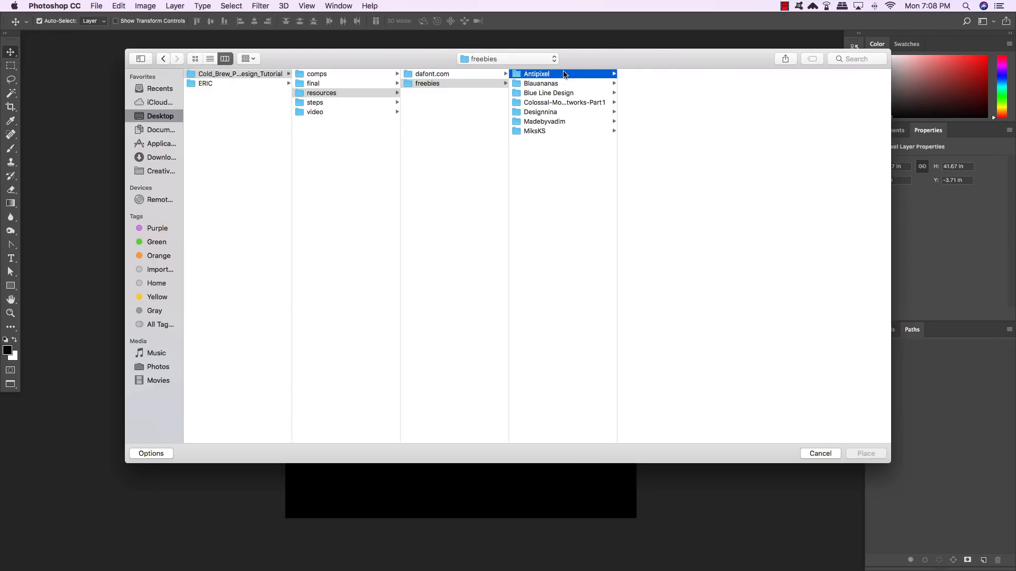
click(558, 85)
click(545, 94)
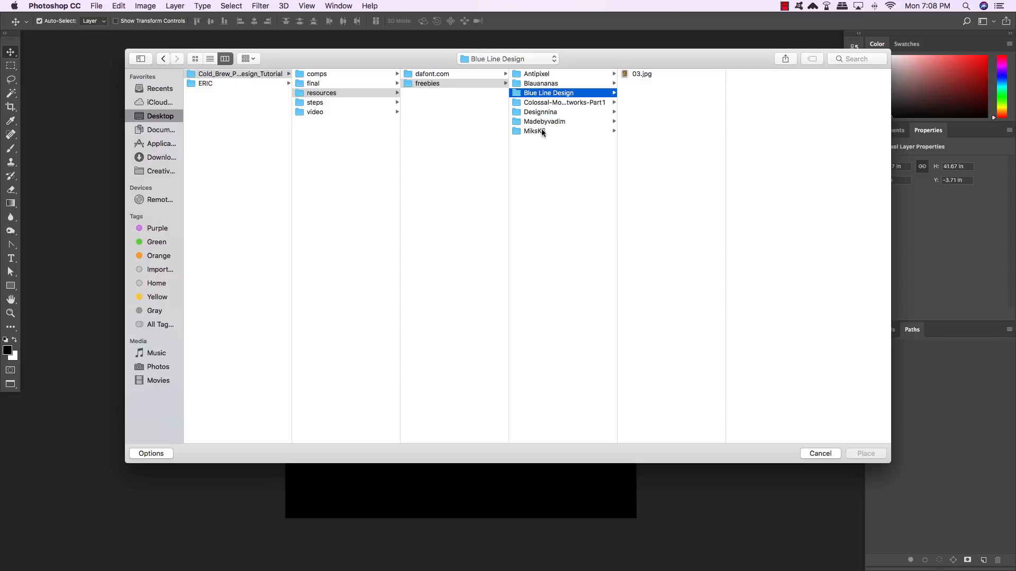
click(541, 115)
click(538, 121)
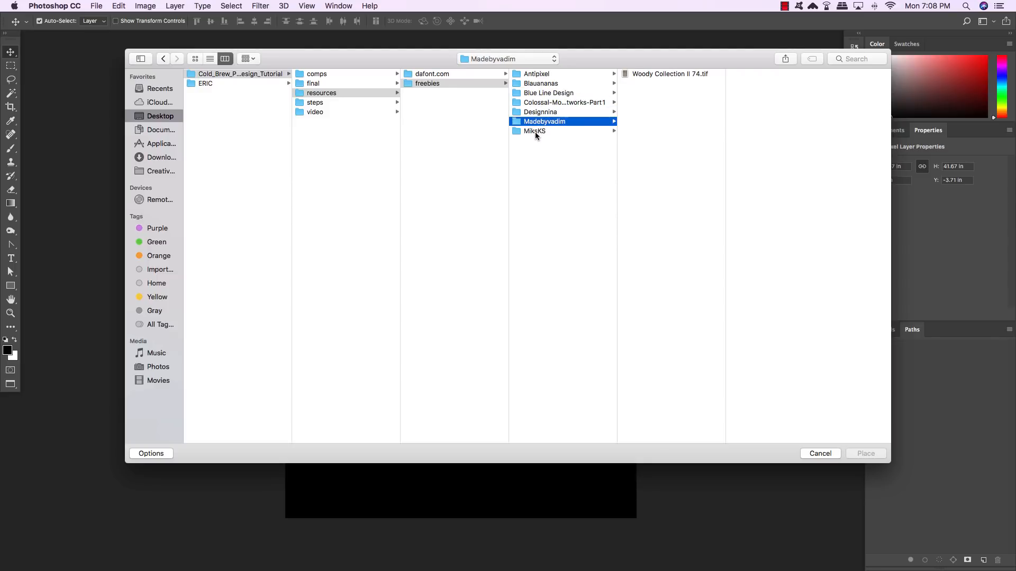
click(535, 131)
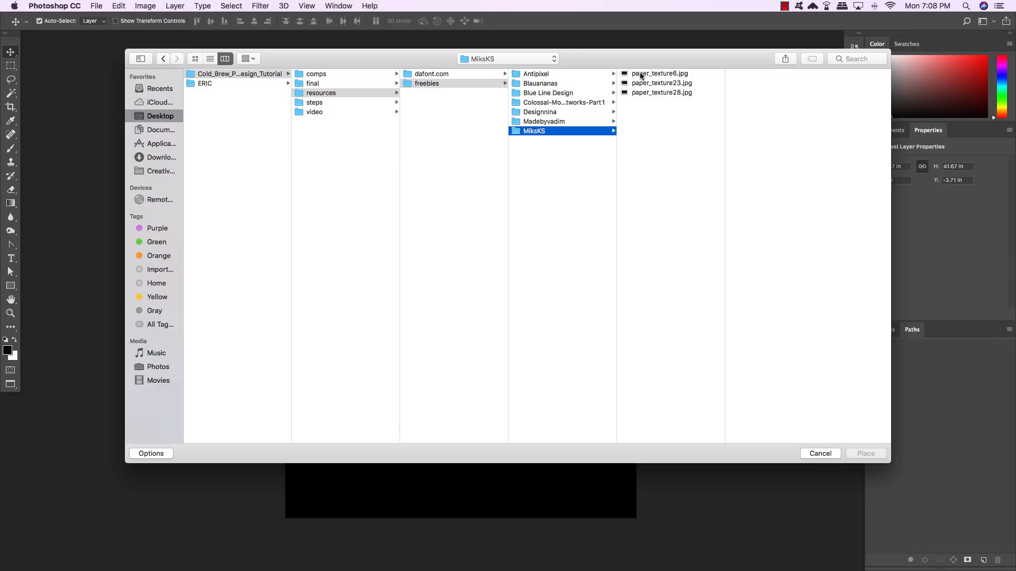
click(653, 93)
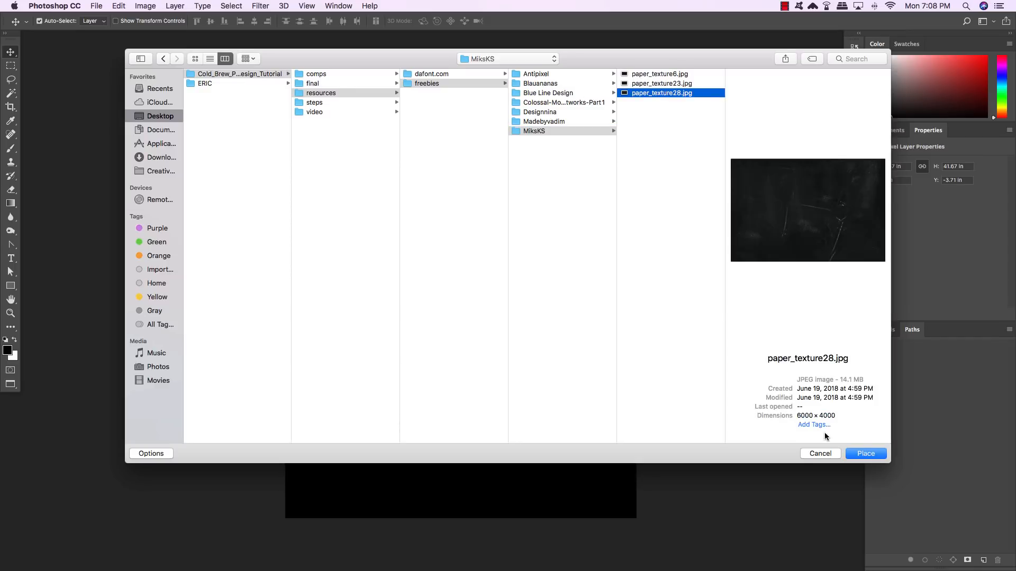
click(860, 452)
key(Return)
- Scale the placed paper texture to about 176% and rotate it 90° counter clockwise
drag(591, 216, 681, 141)
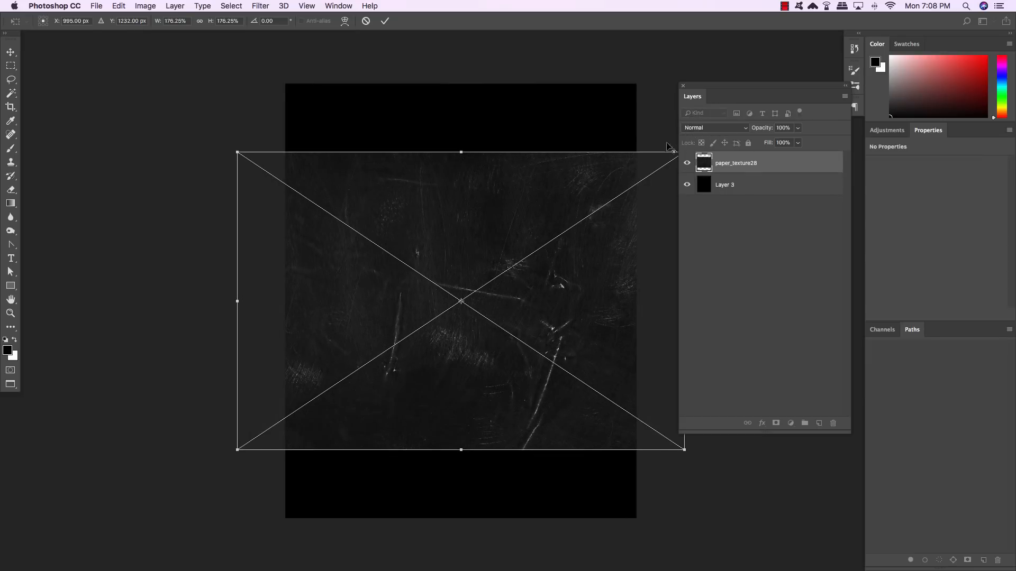
right_click(459, 202)
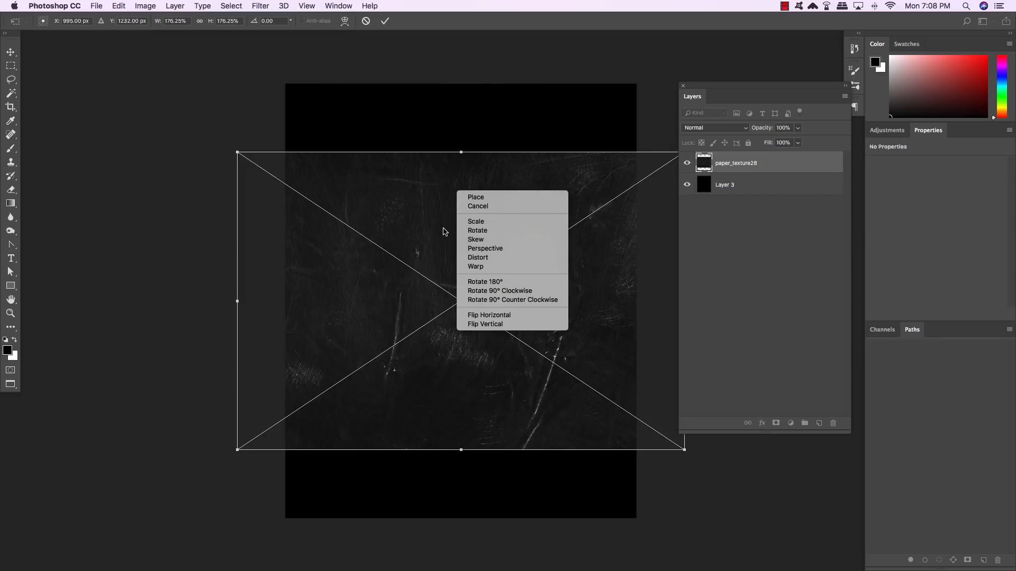
click(488, 300)
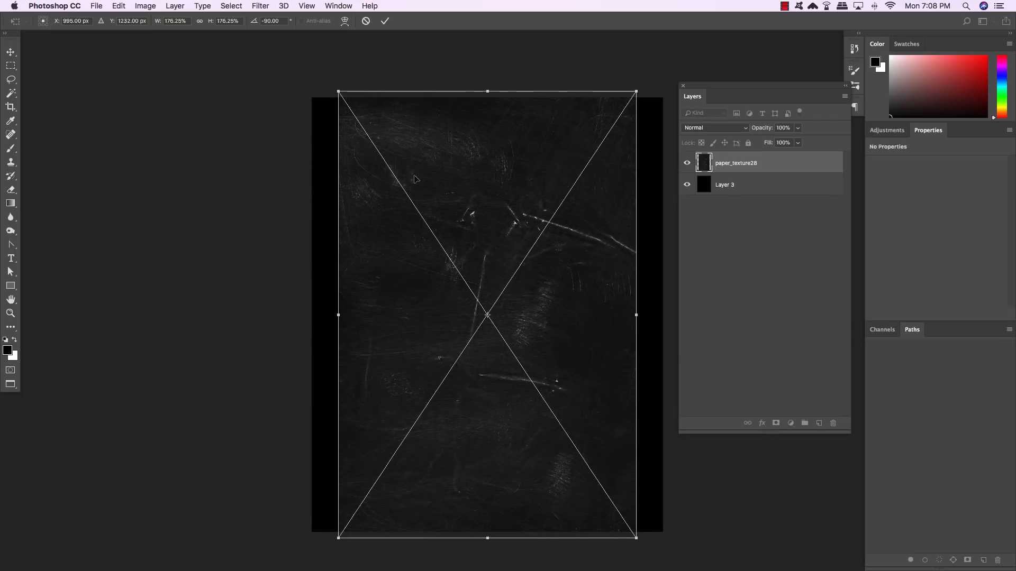
- Enlarge the rotated paper texture to about 216% so it covers the whole label, and flip it vertically
drag(336, 88, 335, 119)
drag(502, 288, 456, 188)
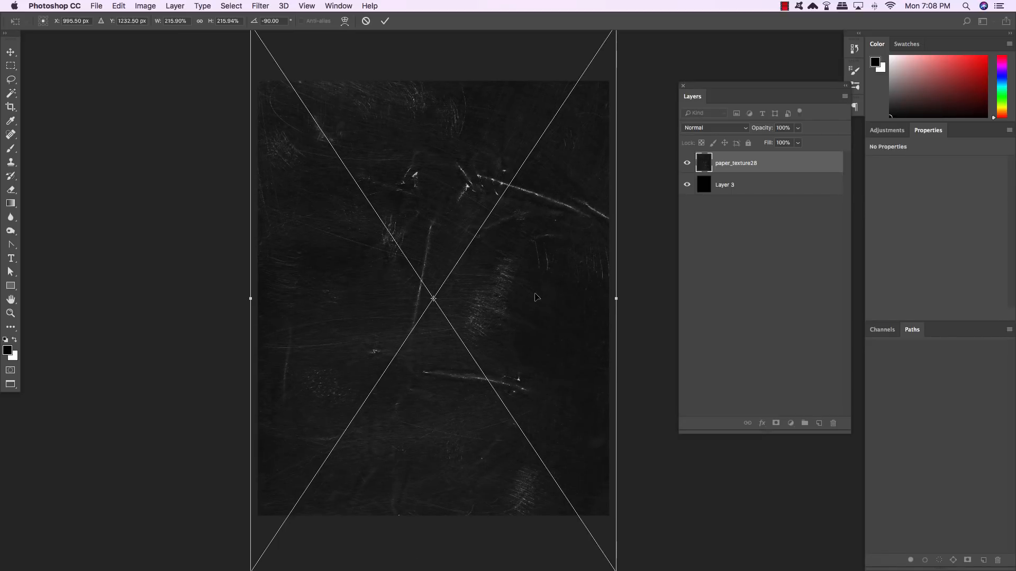
drag(537, 298, 575, 291)
right_click(565, 217)
click(597, 345)
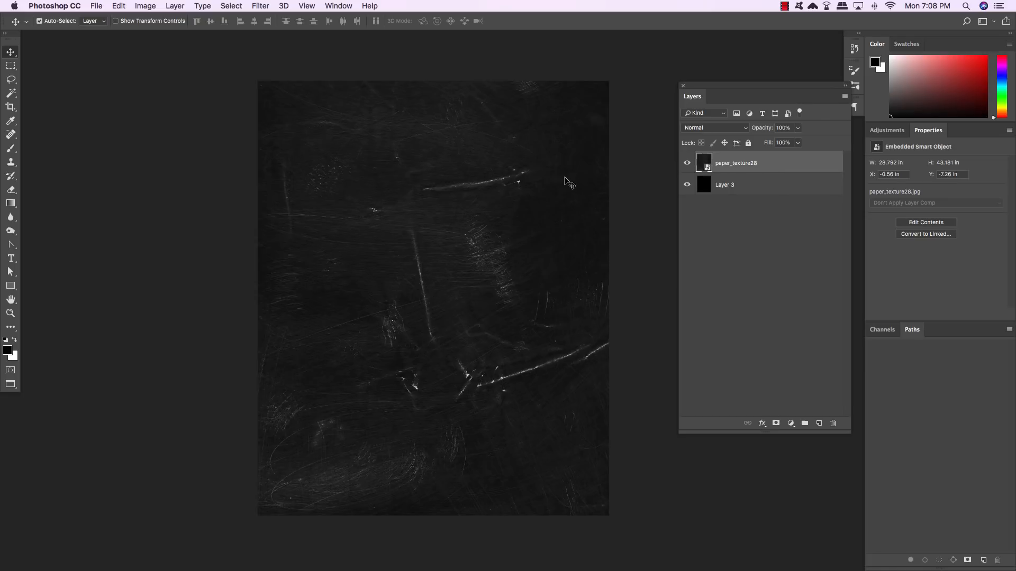
- Invert the paper_texture28 layer and delete the black Layer 3 beneath it
key(super+i)
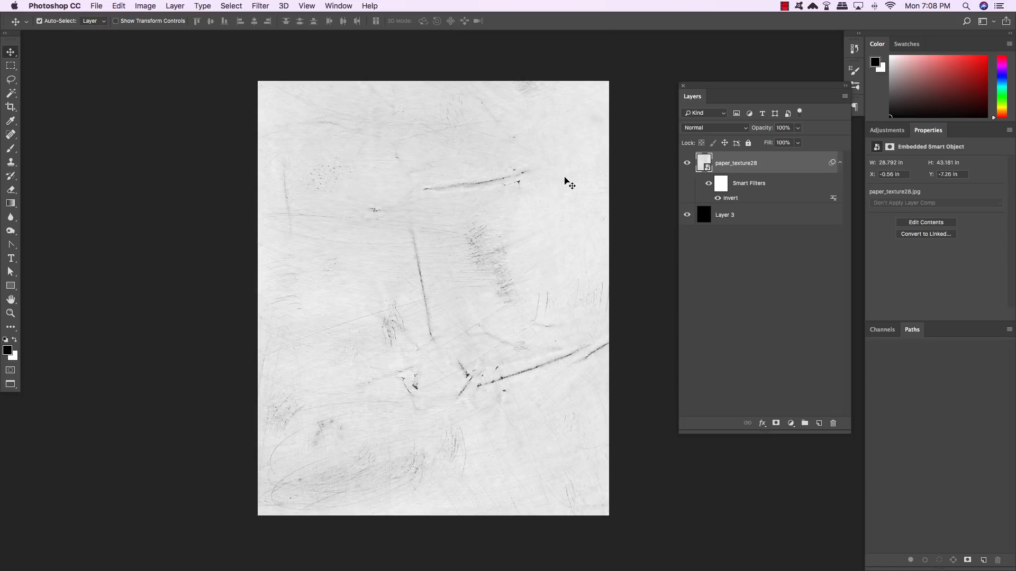
click(841, 164)
click(784, 194)
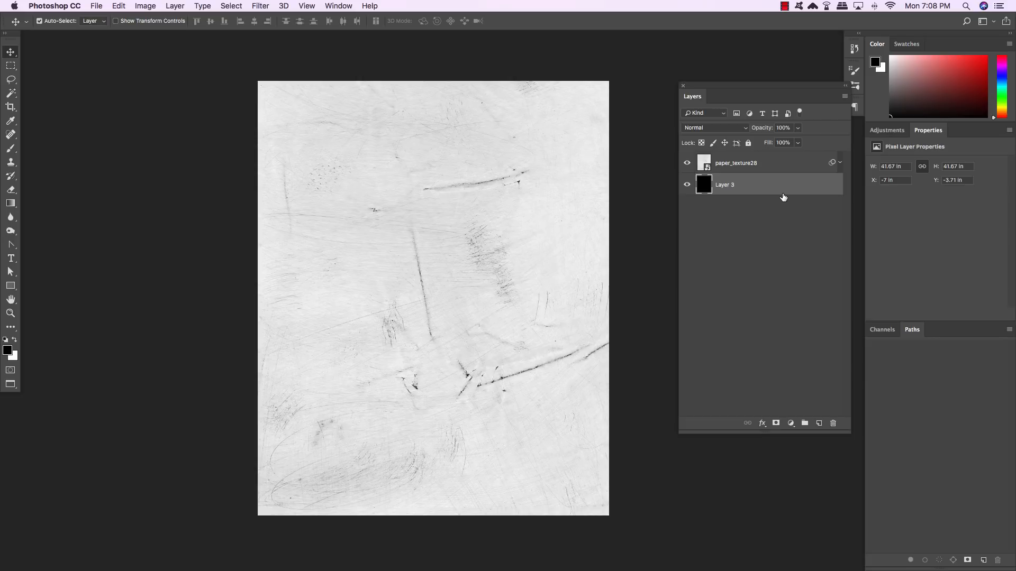
key(Delete)
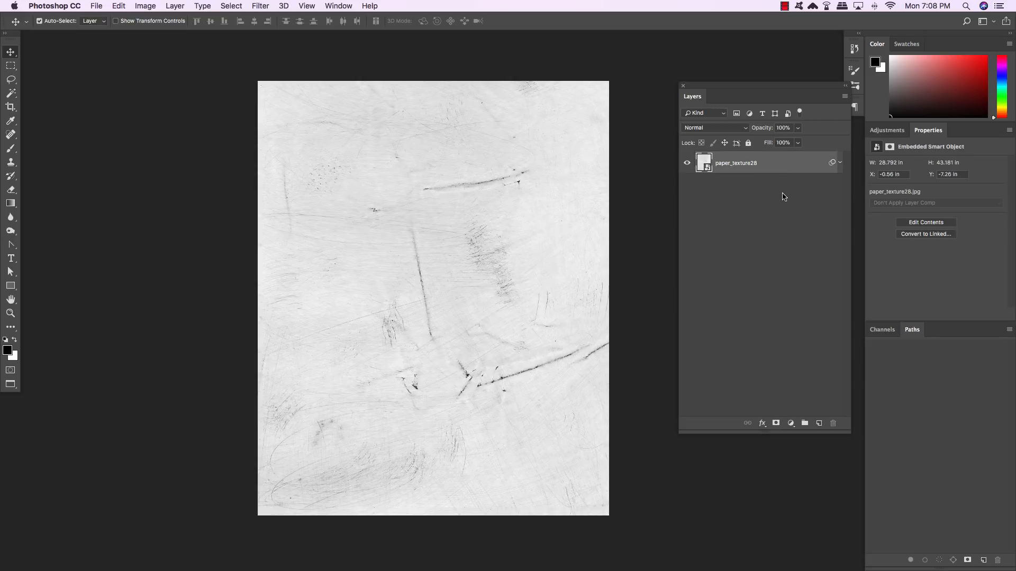
- Place HalftoneStains-07_by-Antipixel.png from the Antipixel folder and scale it to about 114% to cover the label
click(97, 6)
click(129, 199)
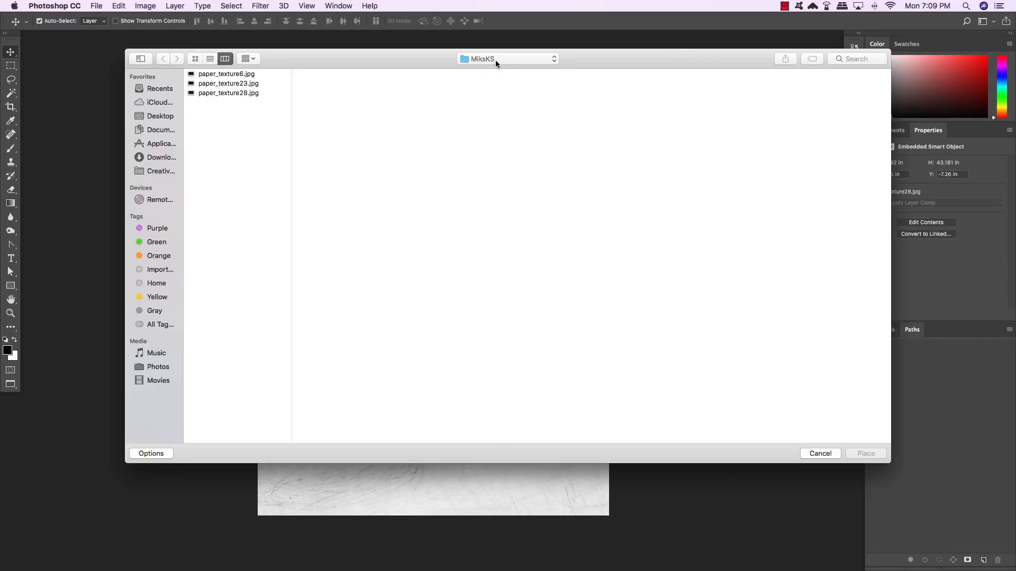
click(494, 61)
click(495, 69)
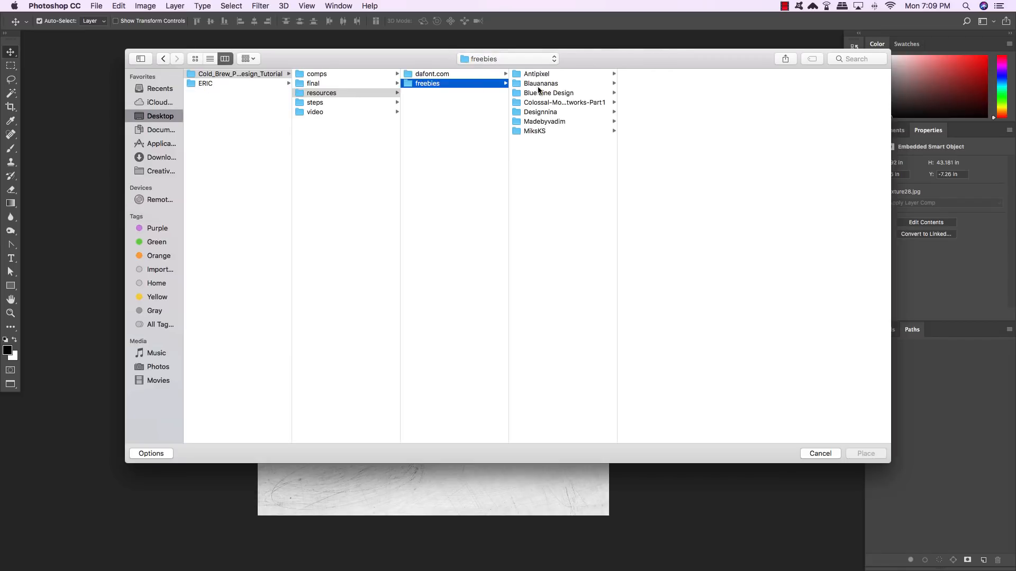
click(532, 77)
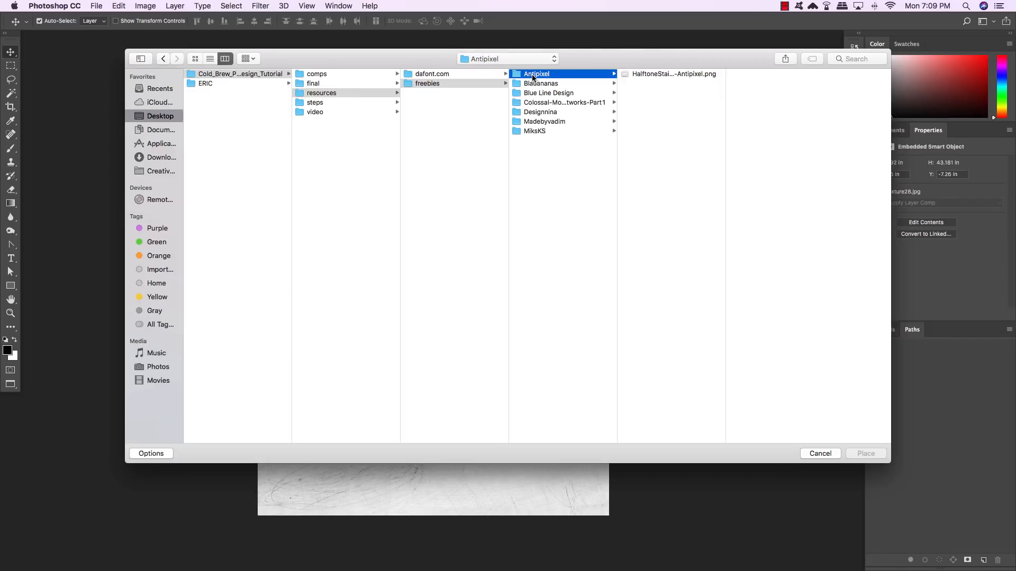
click(667, 74)
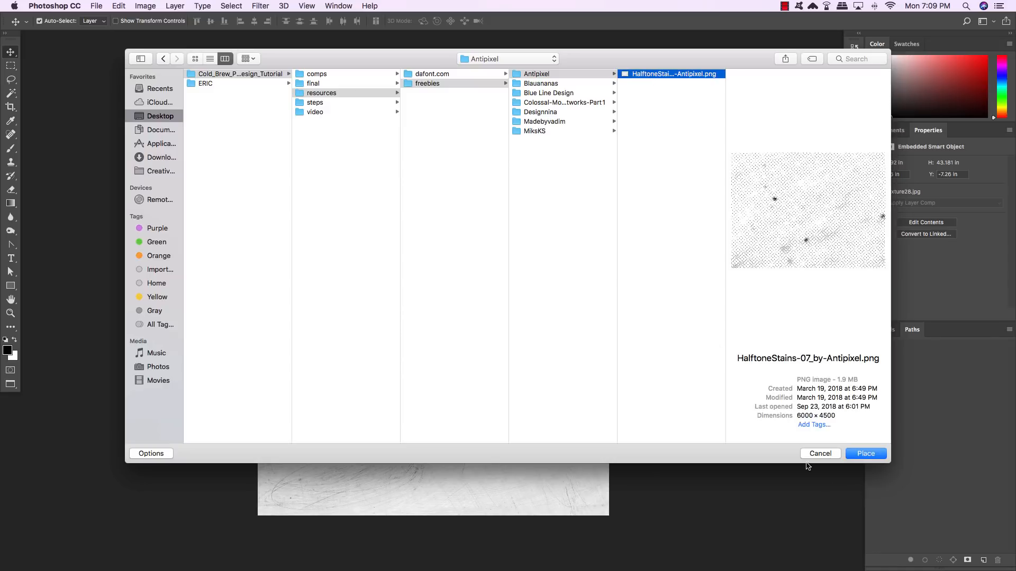
click(869, 455)
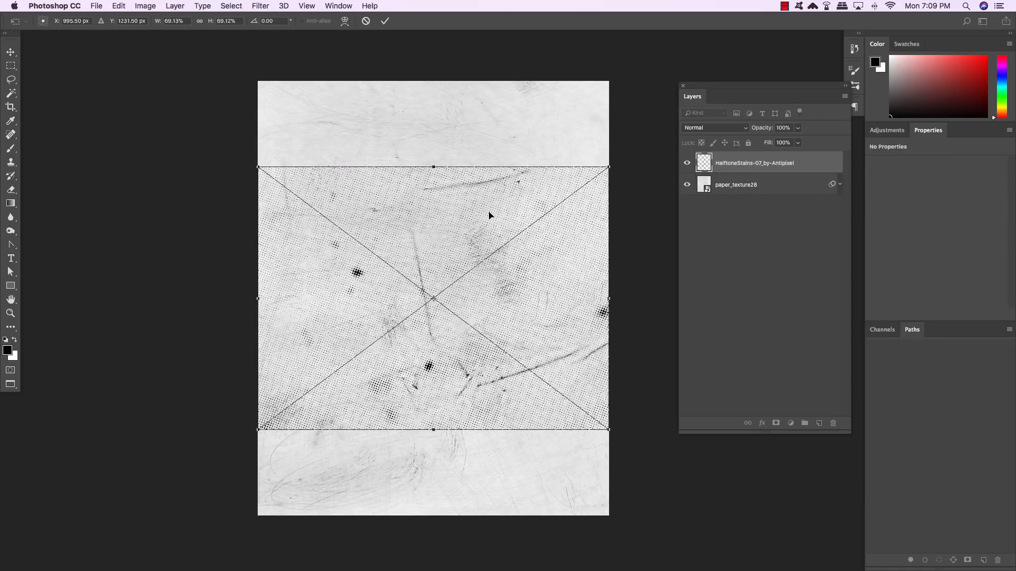
drag(606, 170, 734, 99)
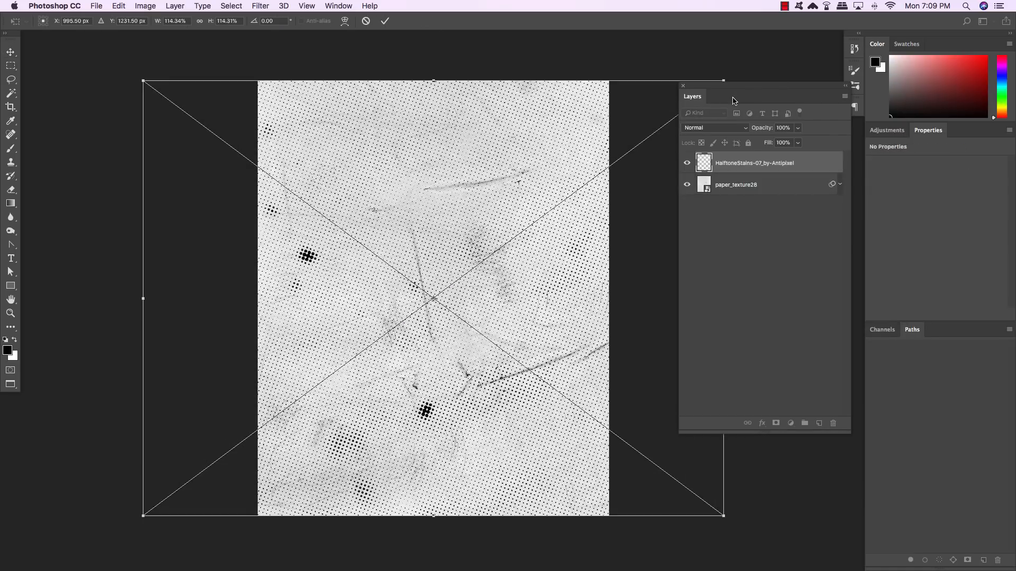
key(Return)
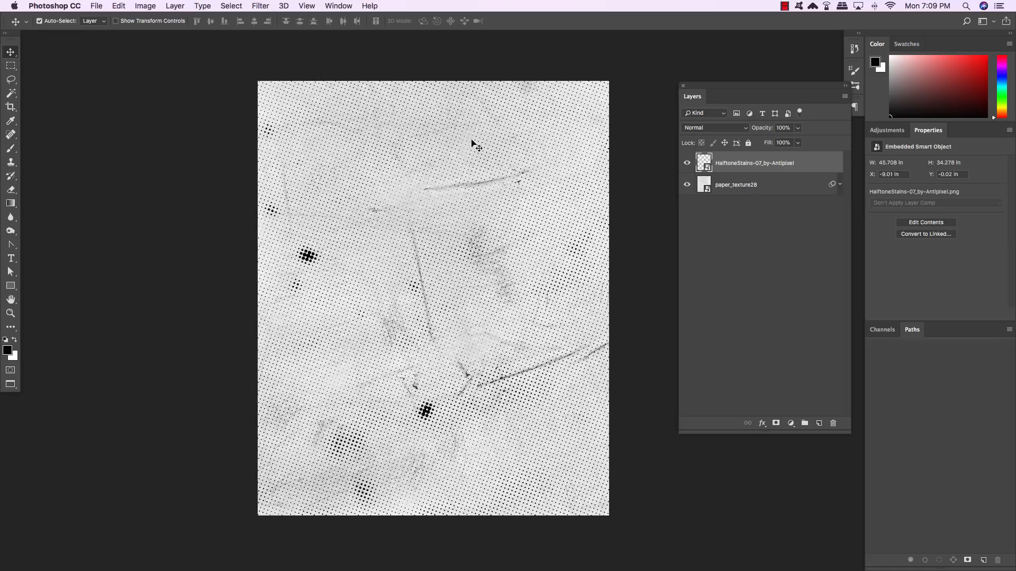
- Place Minimal pattern 12.jpg from the Blauananas folder above the halftone layer
click(96, 6)
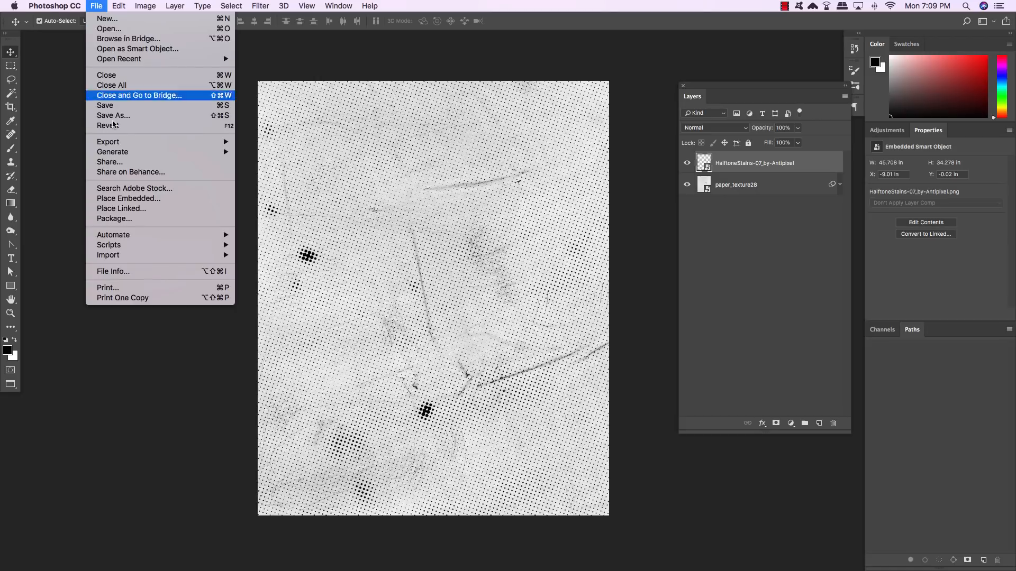
click(122, 201)
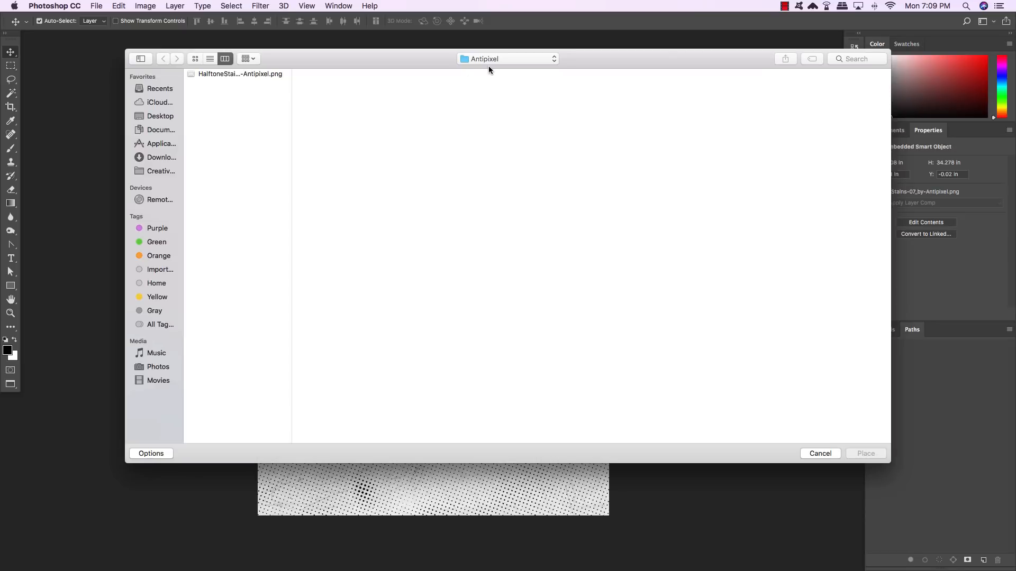
click(488, 59)
click(481, 69)
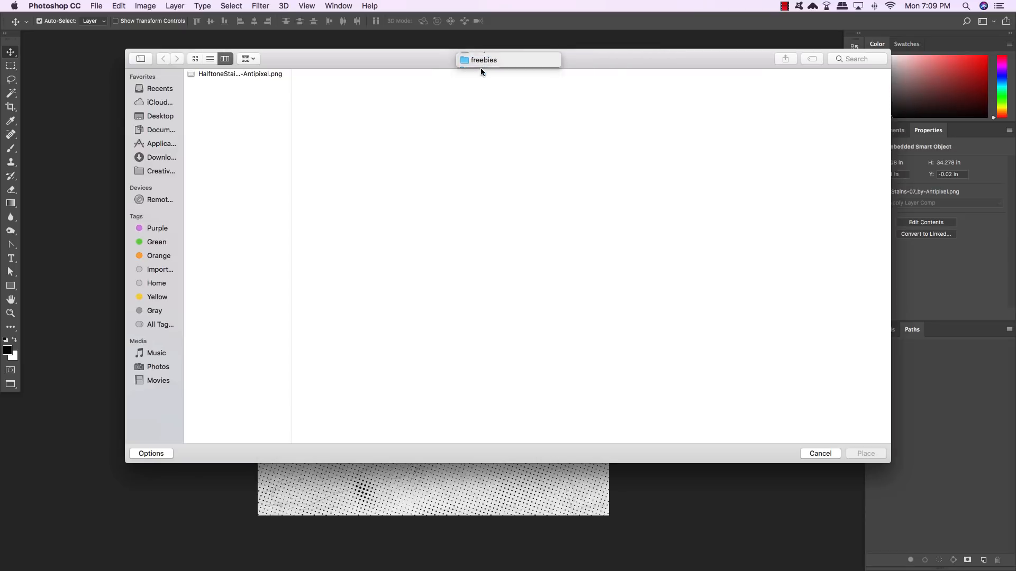
click(546, 85)
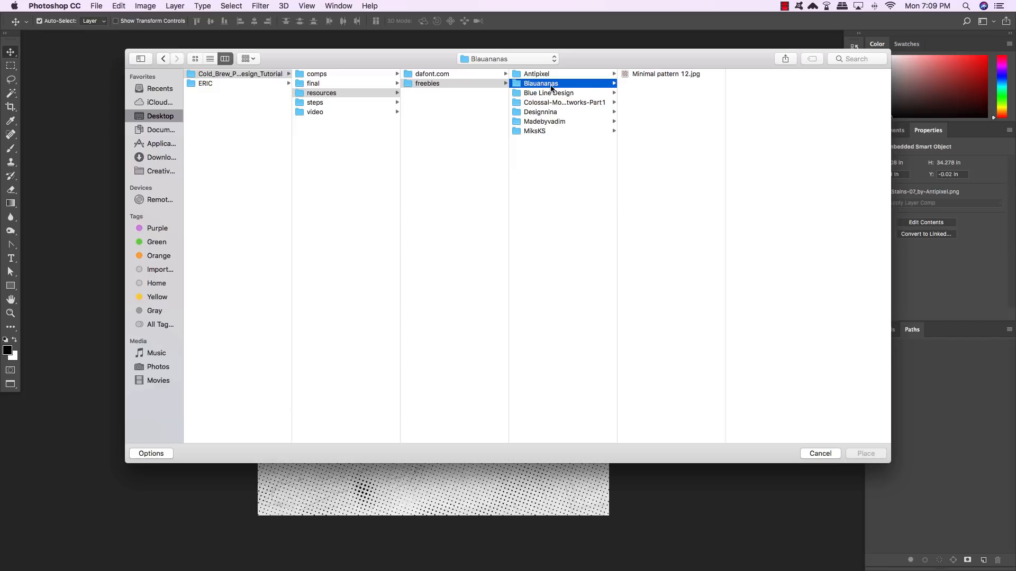
click(647, 76)
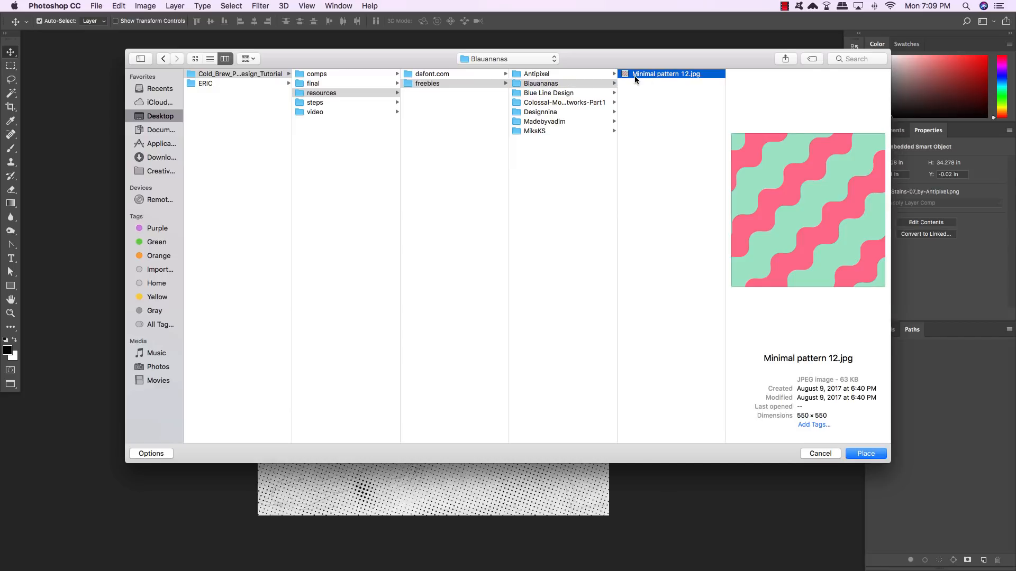
click(865, 454)
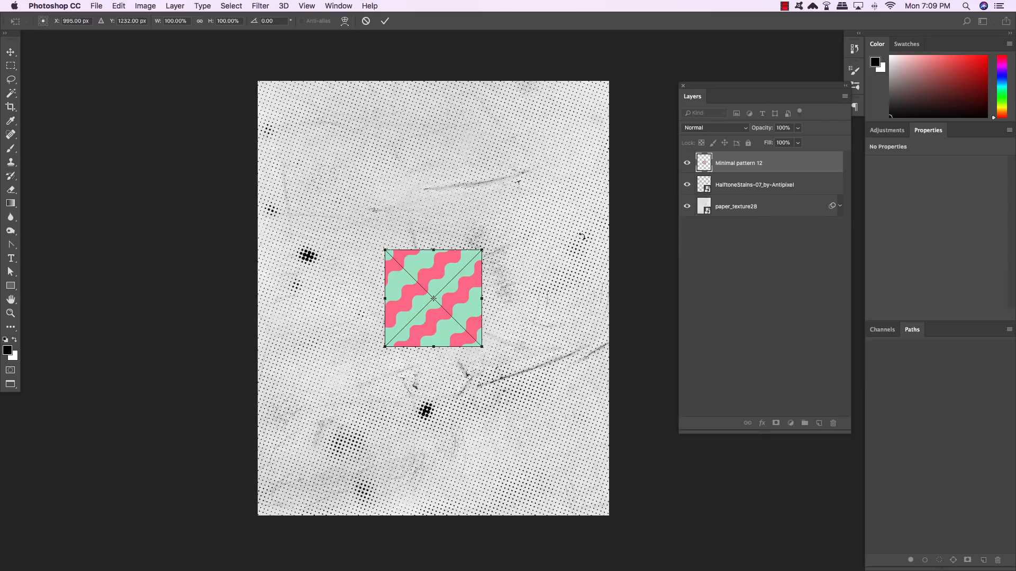
- Move the pattern tile to the label's upper-left corner and scale it to about 115%
drag(437, 277, 316, 118)
drag(356, 180, 368, 197)
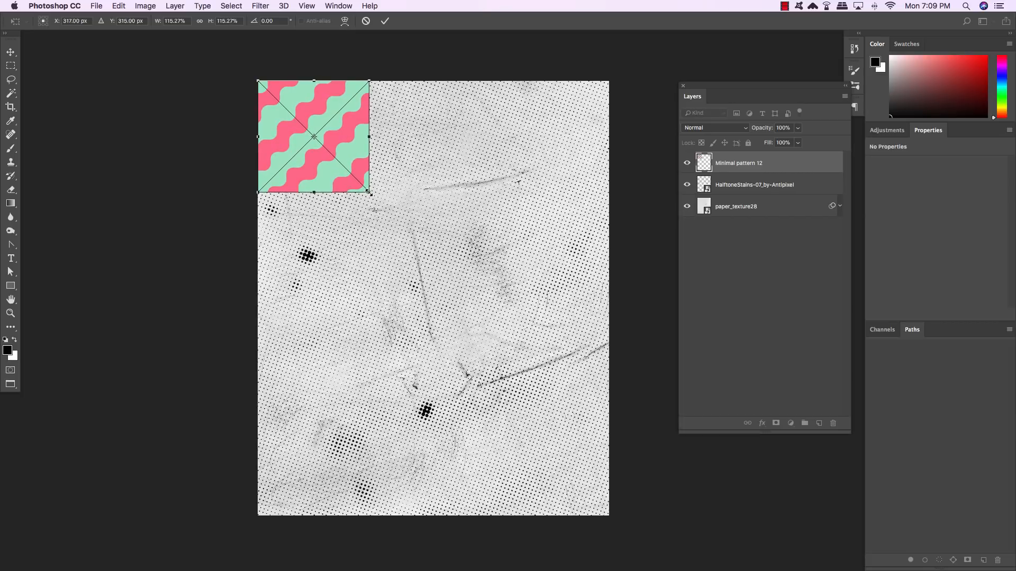
key(Return)
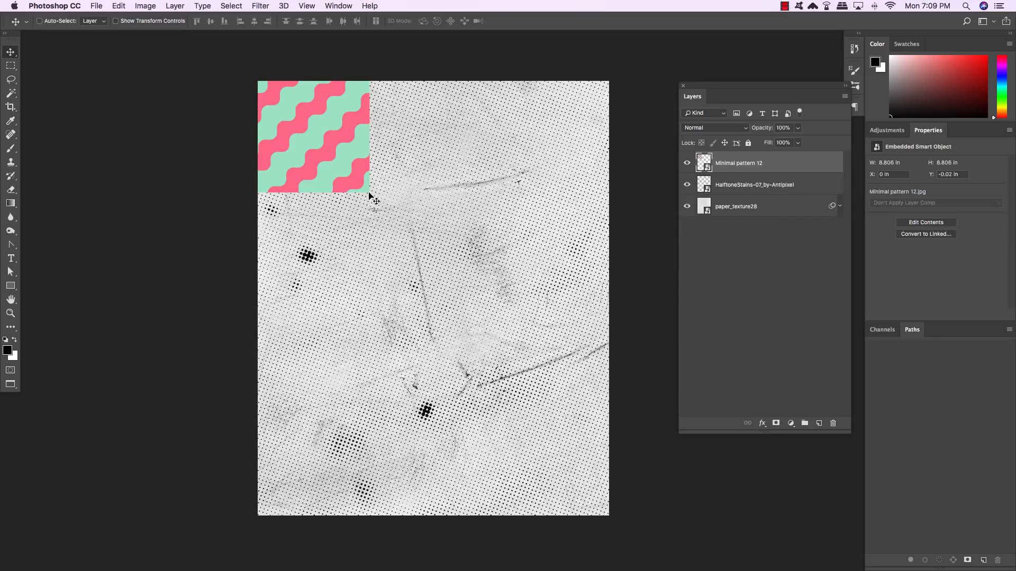
- Try to enlarge the Minimal pattern 12 tile to about 458% across the label, and undo the scaling
key(super+t)
drag(369, 193, 504, 292)
drag(444, 159, 440, 523)
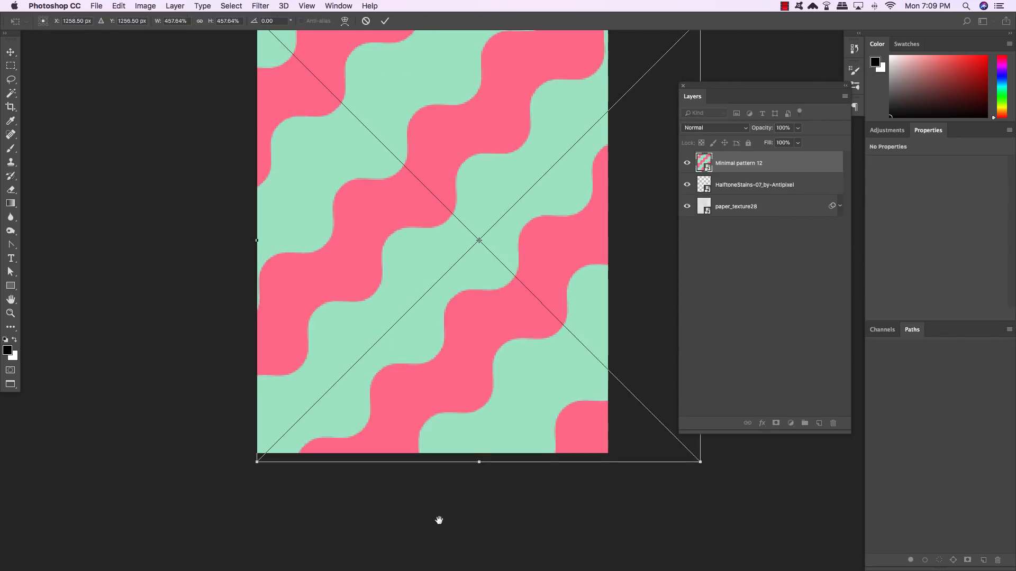
drag(430, 267, 422, 311)
key(super+z)
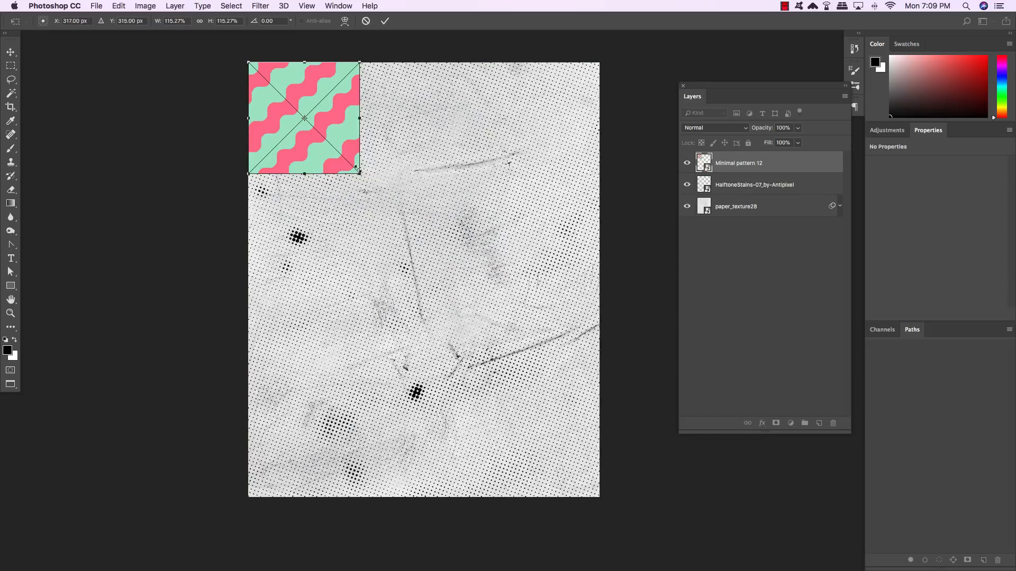
key(Return)
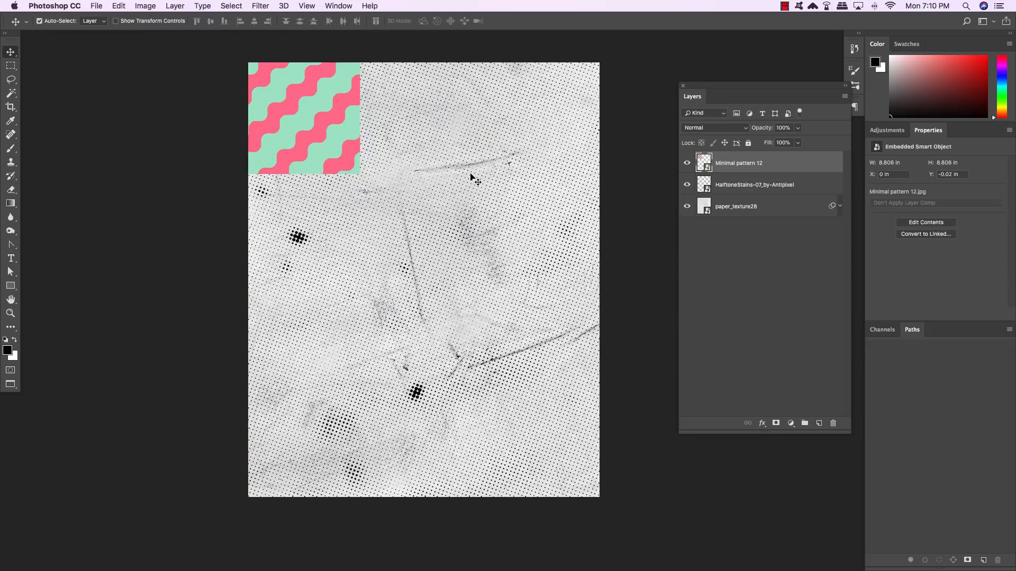
- Duplicate the Minimal pattern 12 tile twice and line the copies up edge to edge across the label's top
key(super+j)
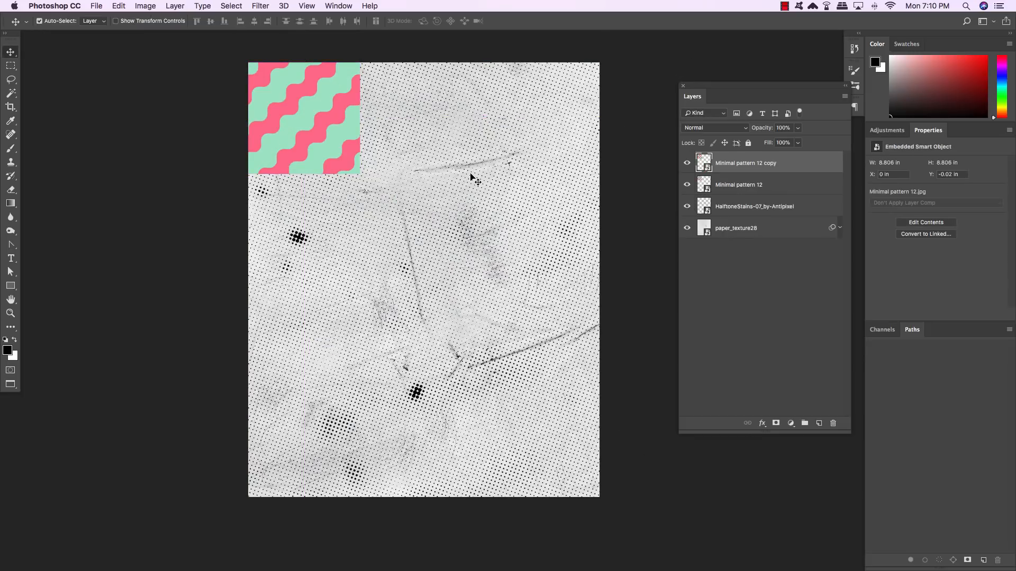
drag(311, 144, 422, 145)
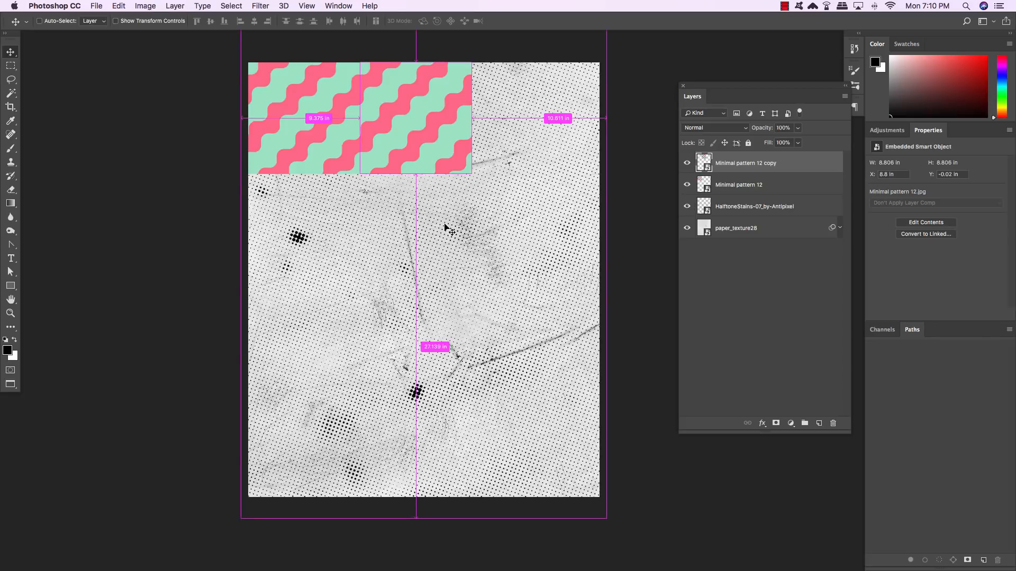
key(super+j)
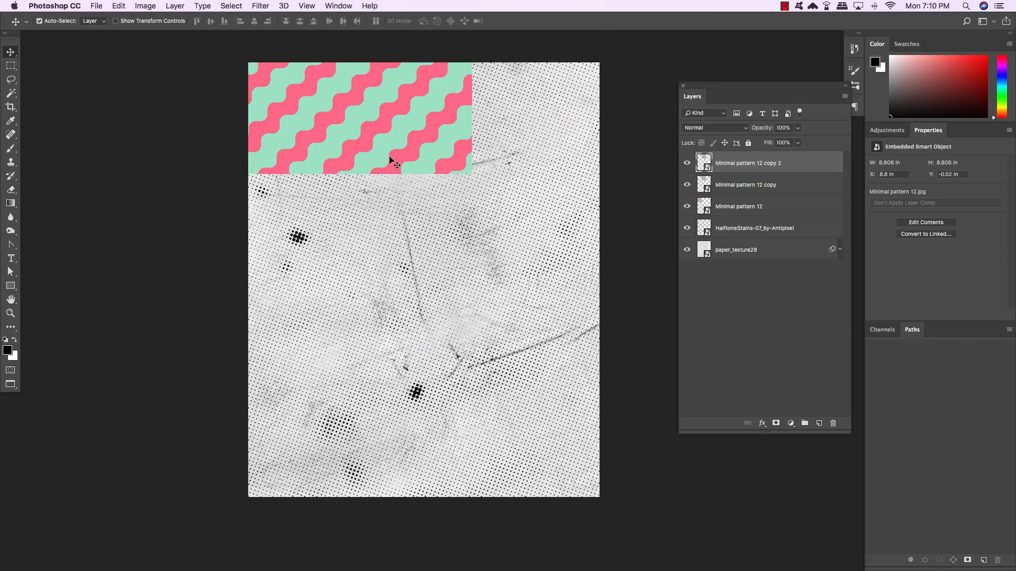
drag(390, 157, 495, 161)
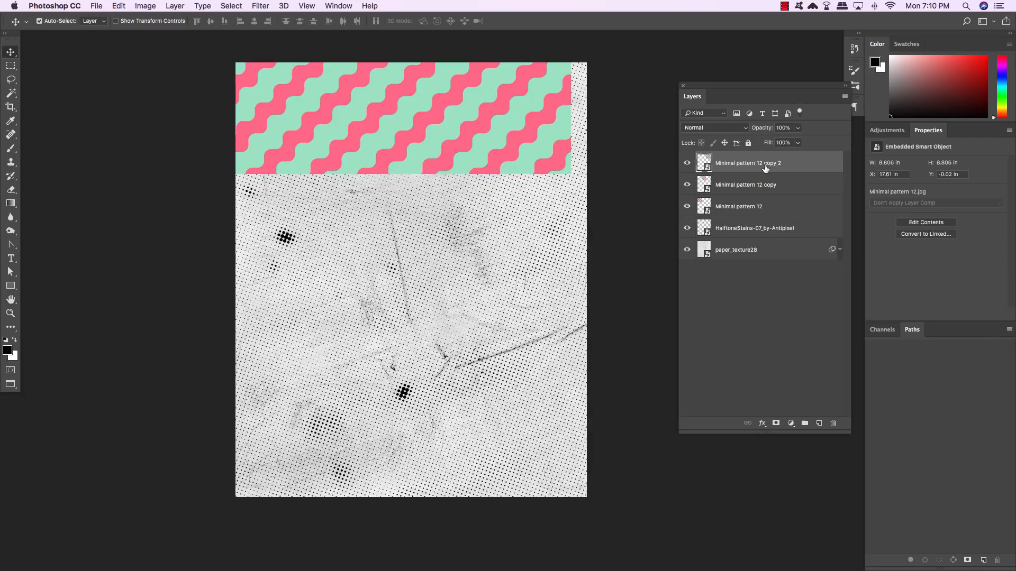
- Scale the three pattern tiles together to about 104.8% so the row spans the label's full width
shift+click(771, 206)
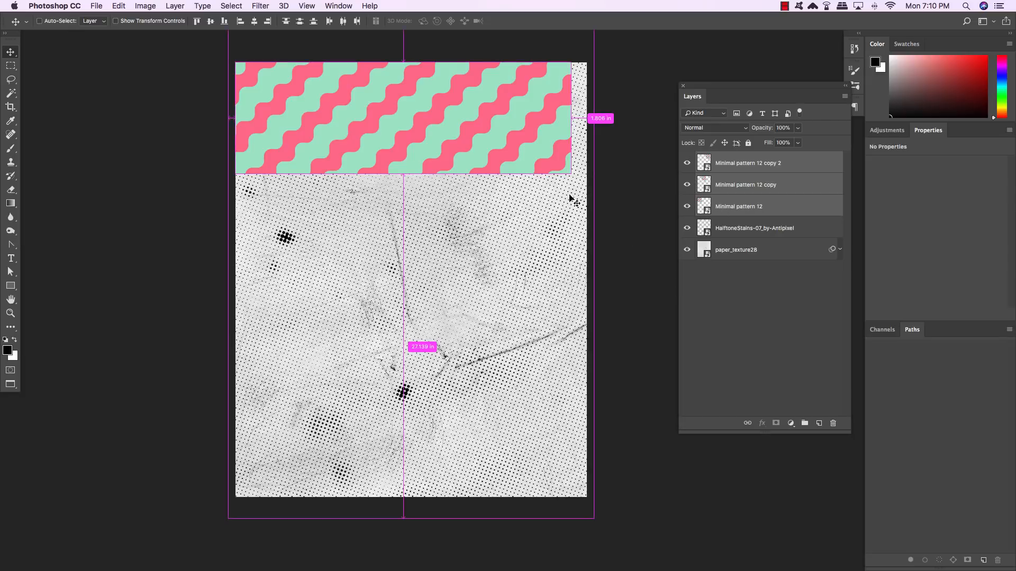
key(super+t)
mouse_move(569, 173)
mouse_down()
mouse_move(580, 170)
mouse_move(583, 186)
mouse_up()
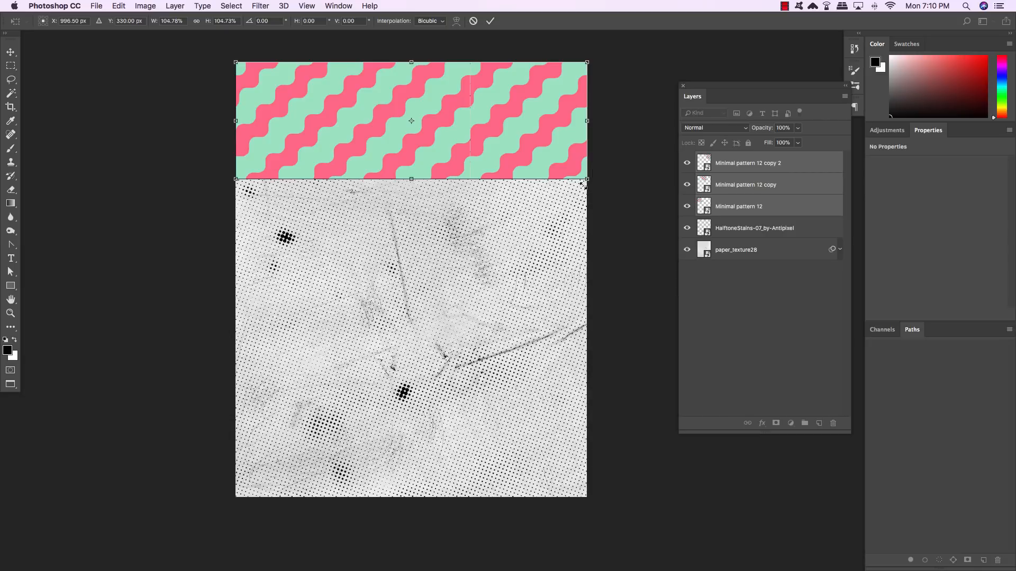
key(Return)
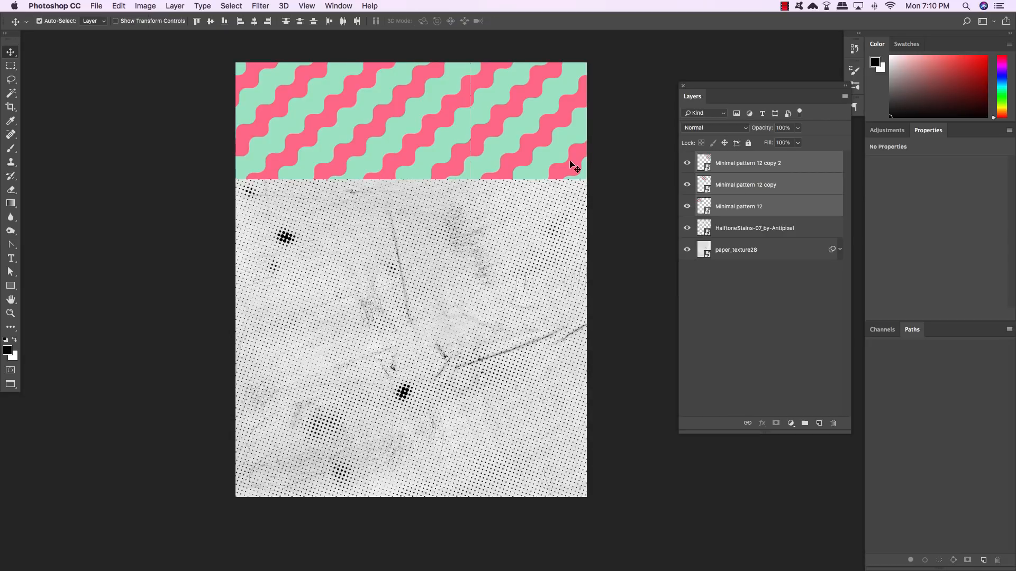
- Nudge the rightmost tile left to close the seam, and merge the three pattern tiles into one layer
key(super+plus)
drag(510, 162, 524, 336)
click(760, 210)
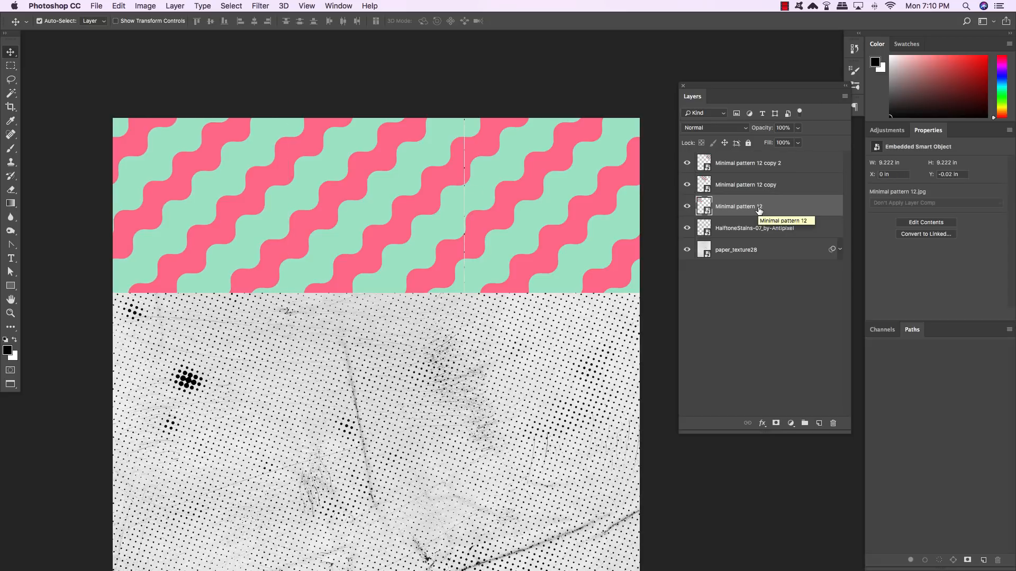
click(762, 168)
key(Left)
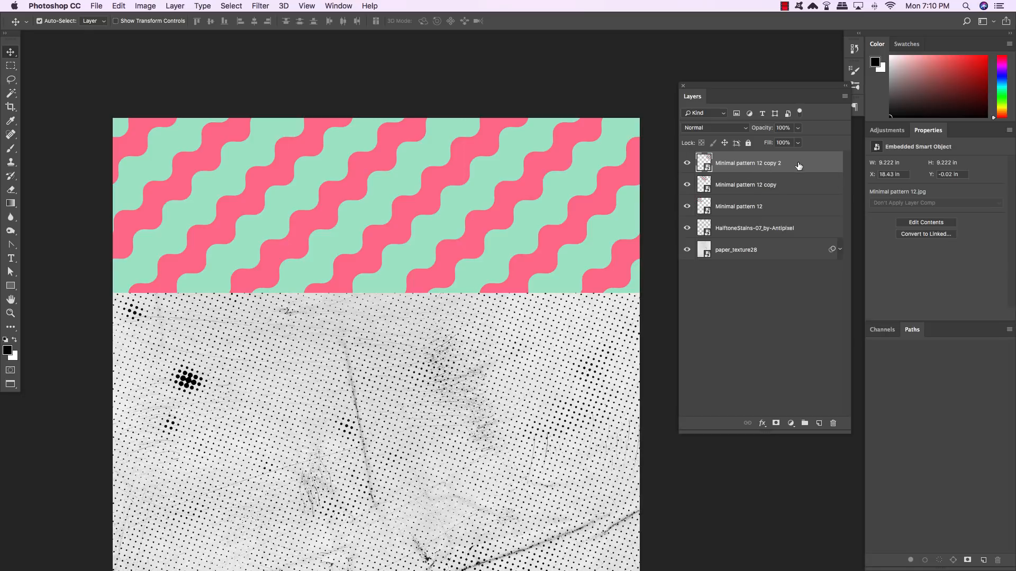
shift+click(767, 210)
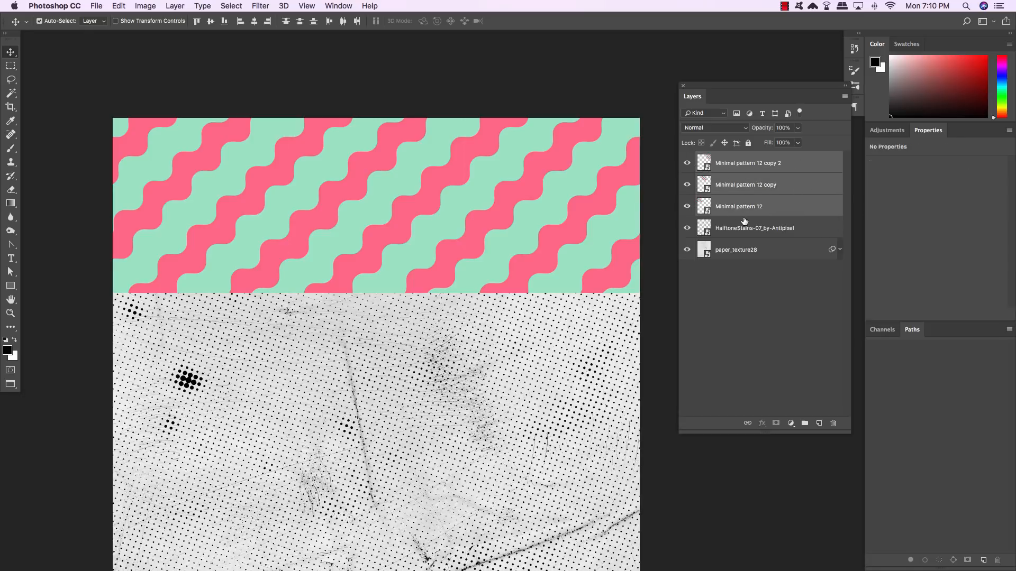
key(super+e)
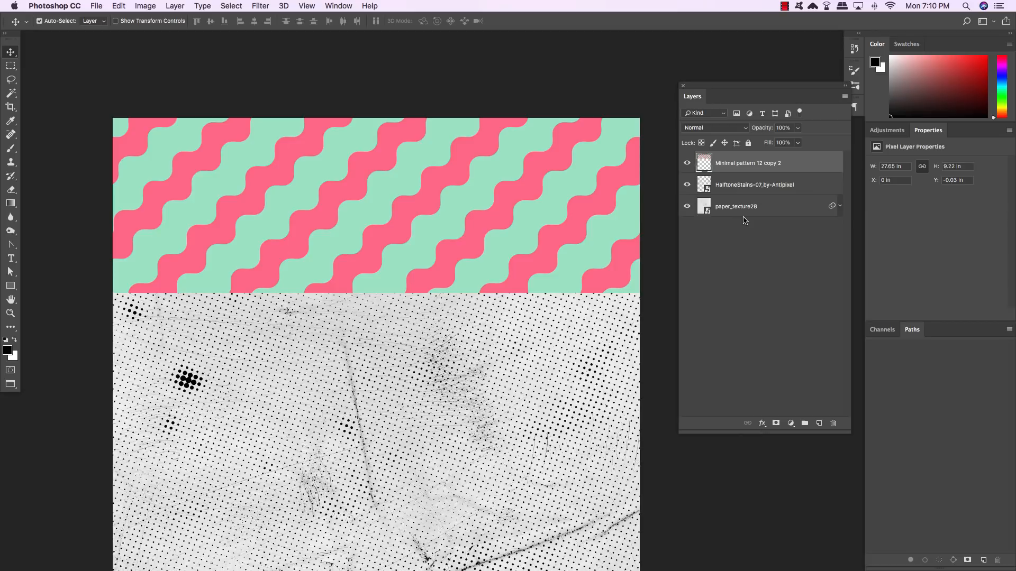
- Stack three copies of the pattern row downward to cover the label, and merge all four rows into one layer
key(super+j)
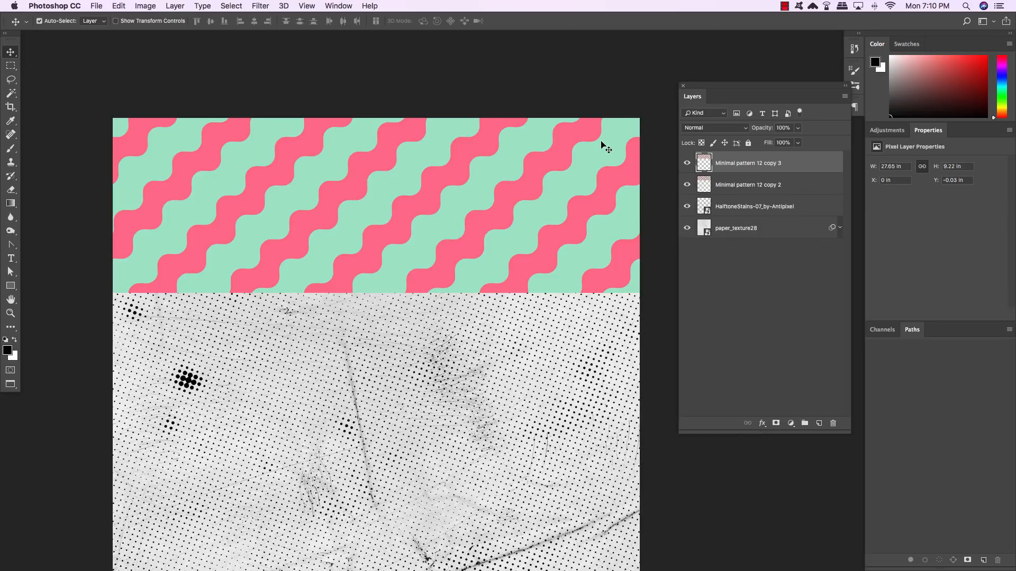
drag(602, 144, 588, 315)
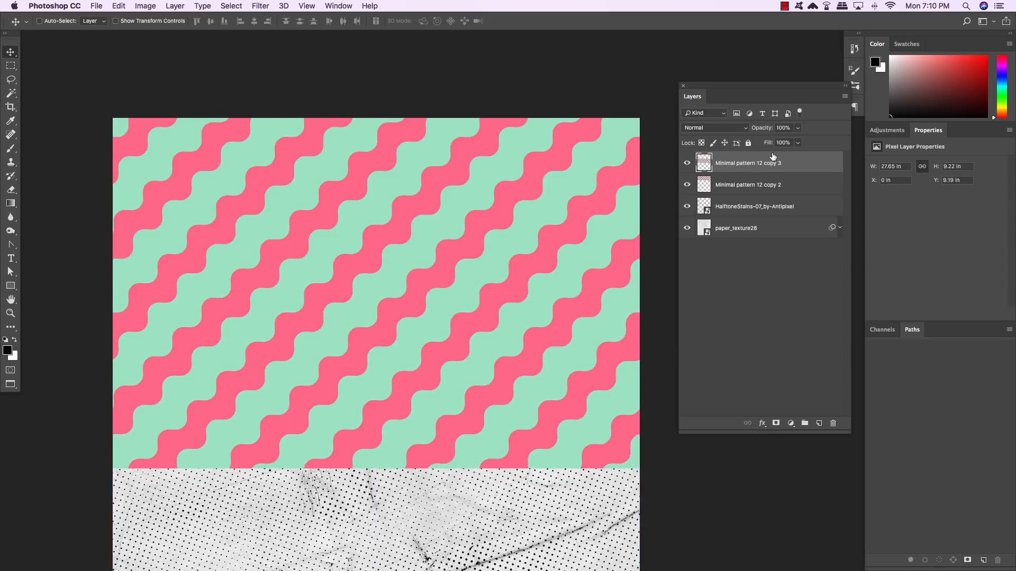
key(super+j)
drag(526, 340, 584, 320)
scroll(574, 370, down, 5)
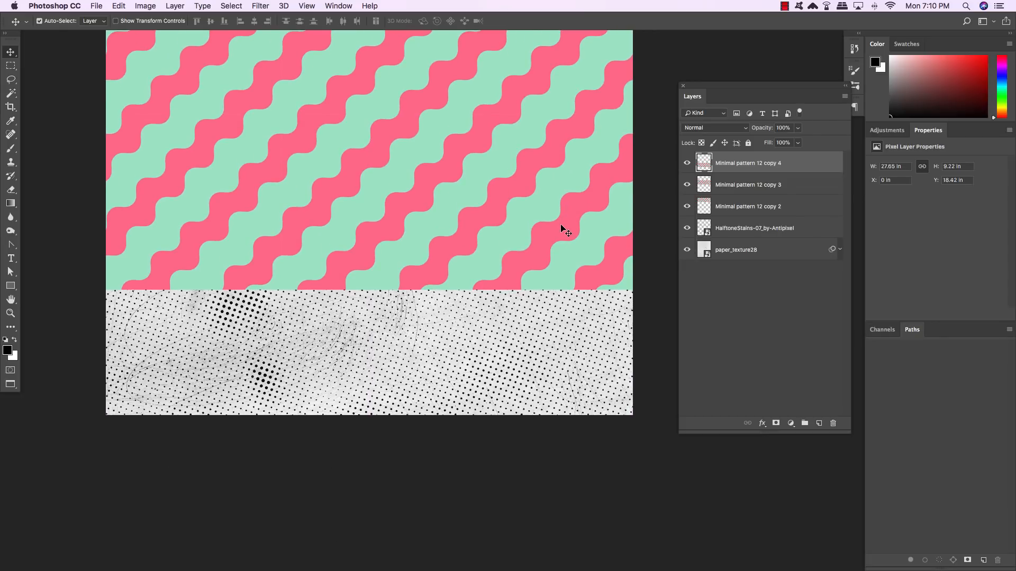
key(super+j)
drag(573, 197, 586, 350)
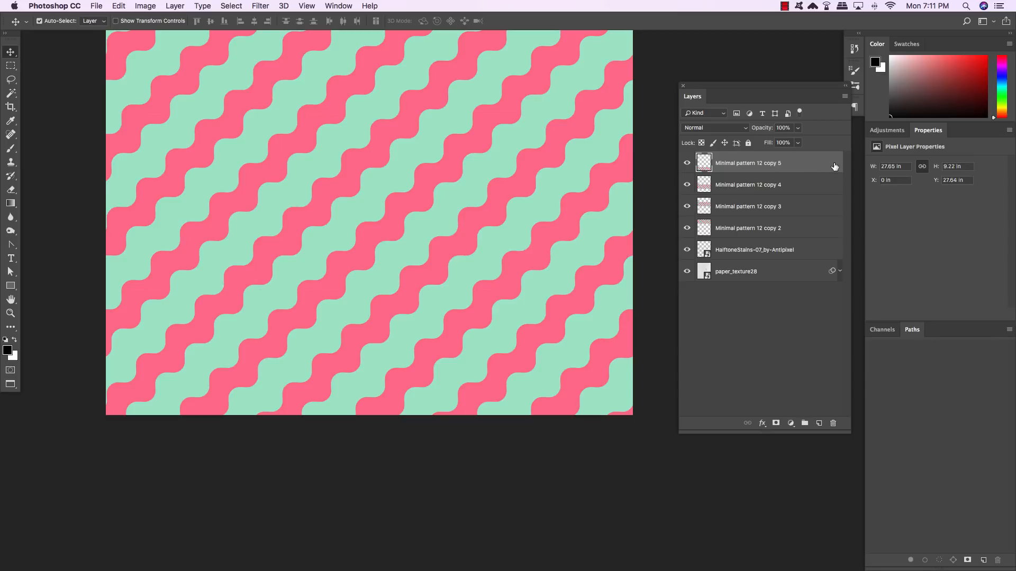
shift+click(815, 233)
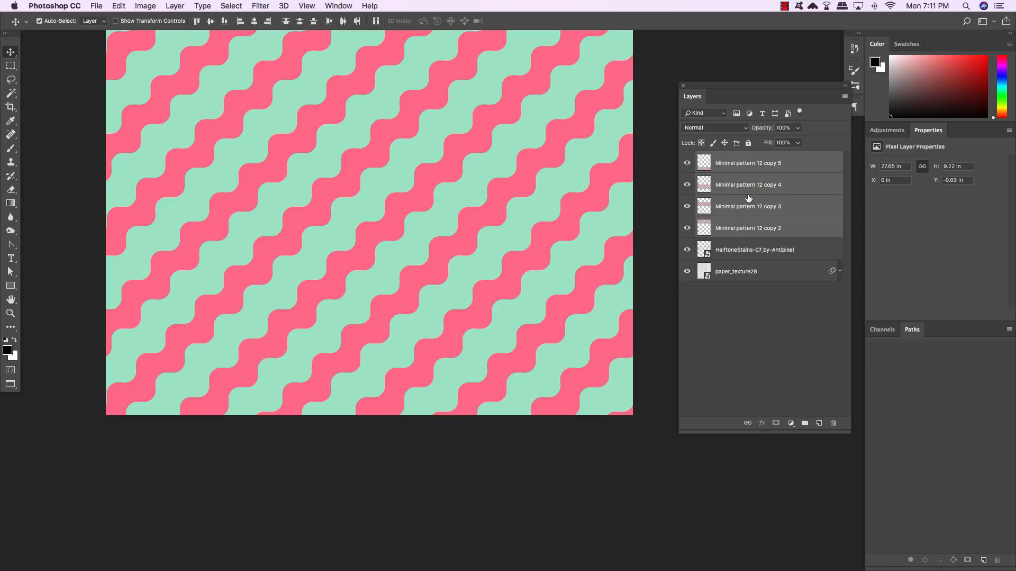
key(super+e)
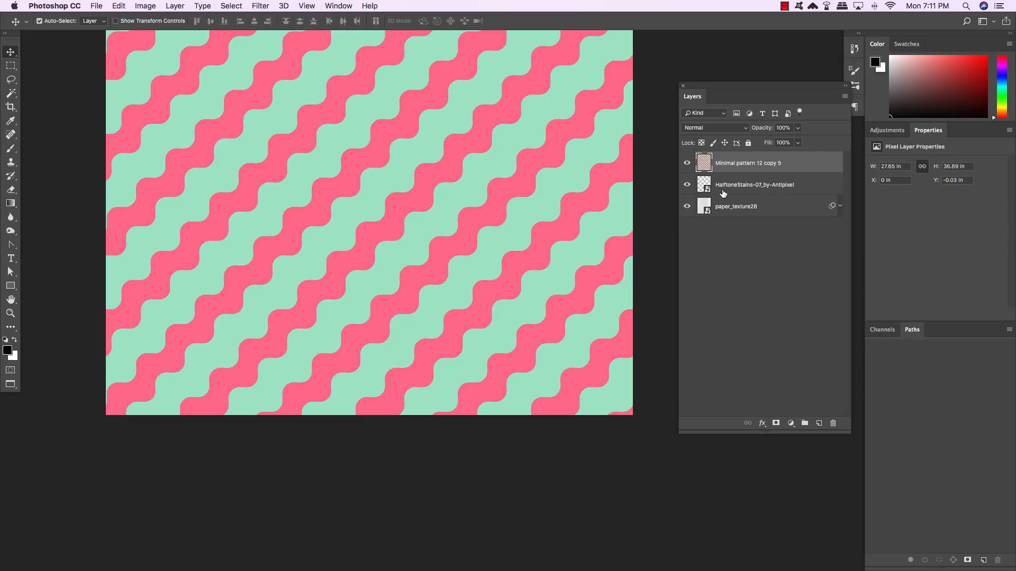
- Desaturate the merged pattern layer with Hue/Saturation at a saturation of -100
key(super+0)
key(super+minus)
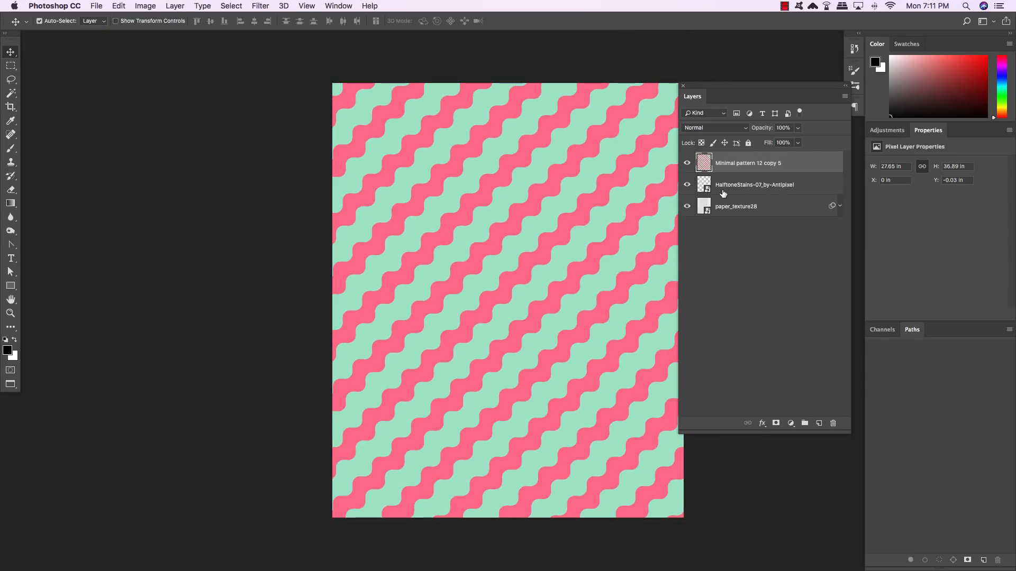
drag(517, 190, 435, 196)
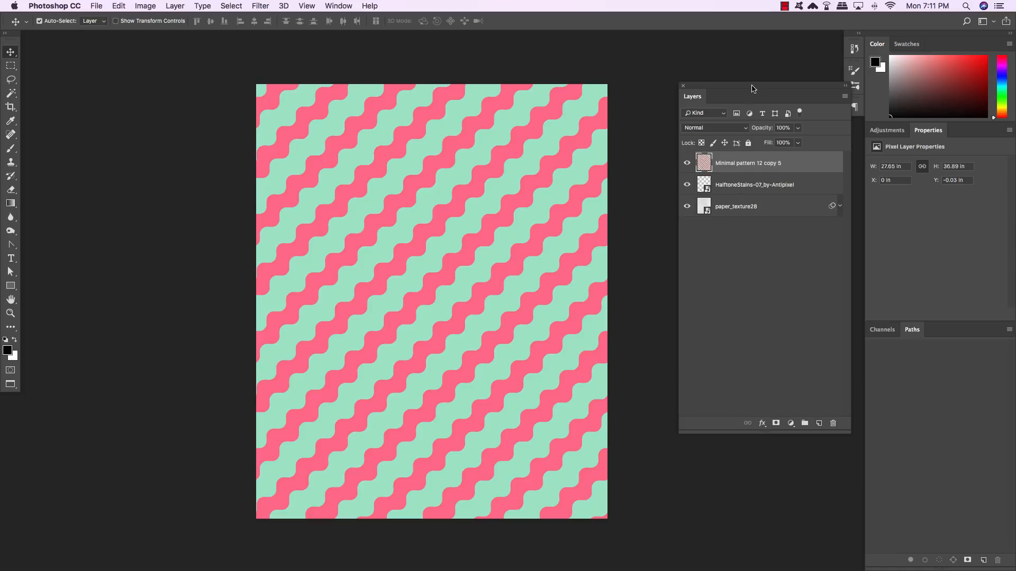
drag(752, 86, 692, 86)
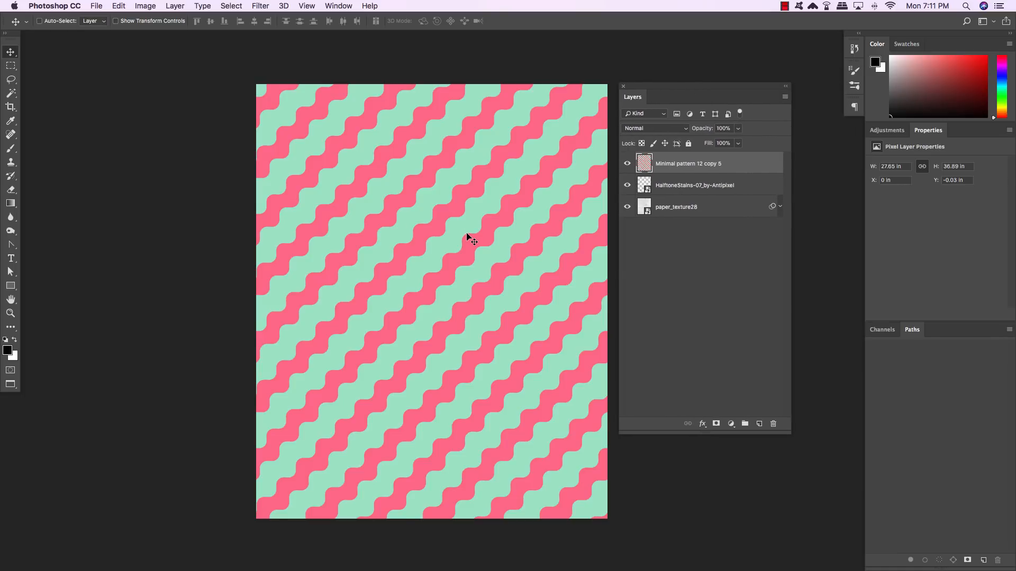
key(super+u)
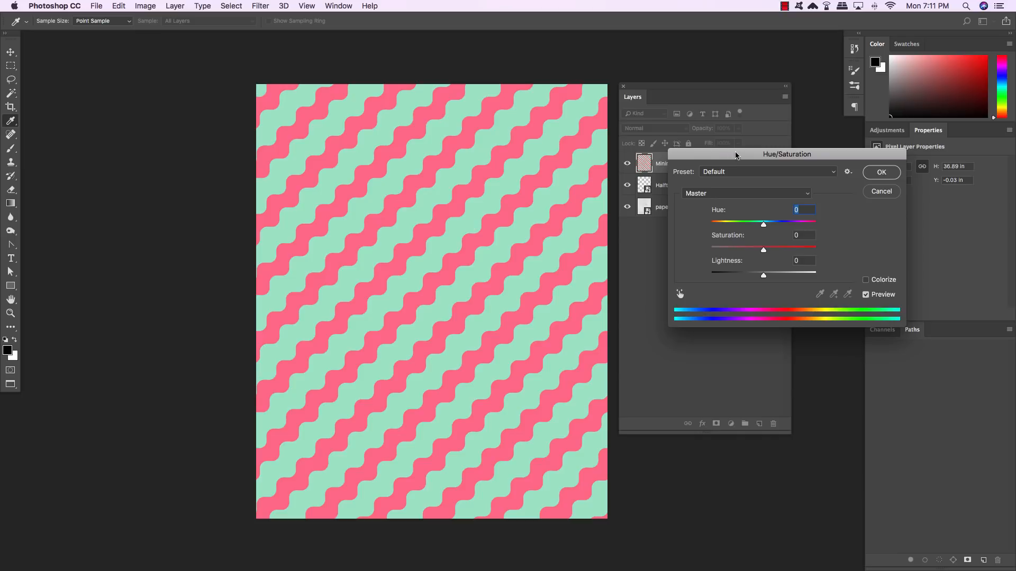
drag(736, 155, 382, 181)
click(412, 276)
drag(411, 275, 333, 276)
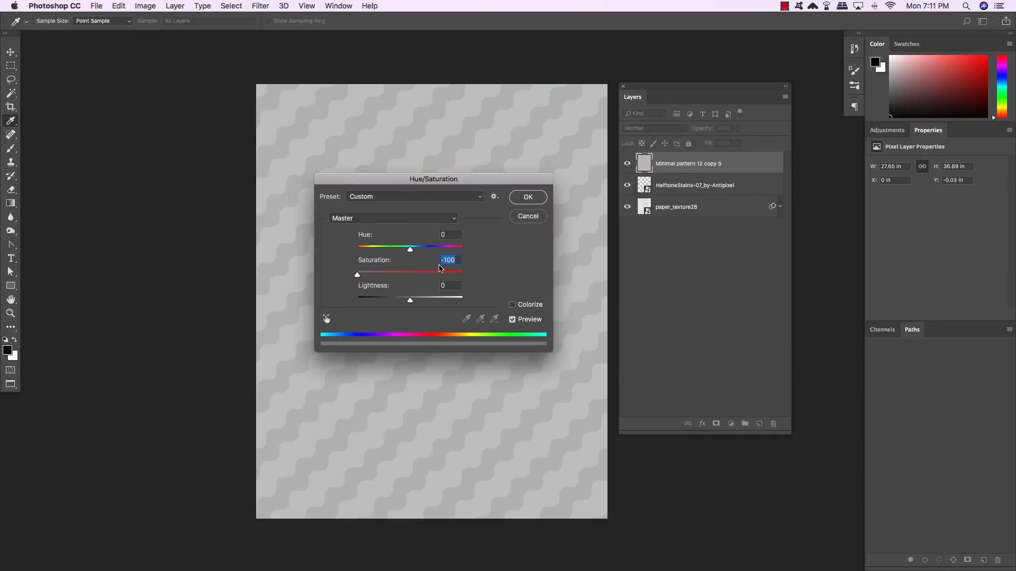
click(523, 200)
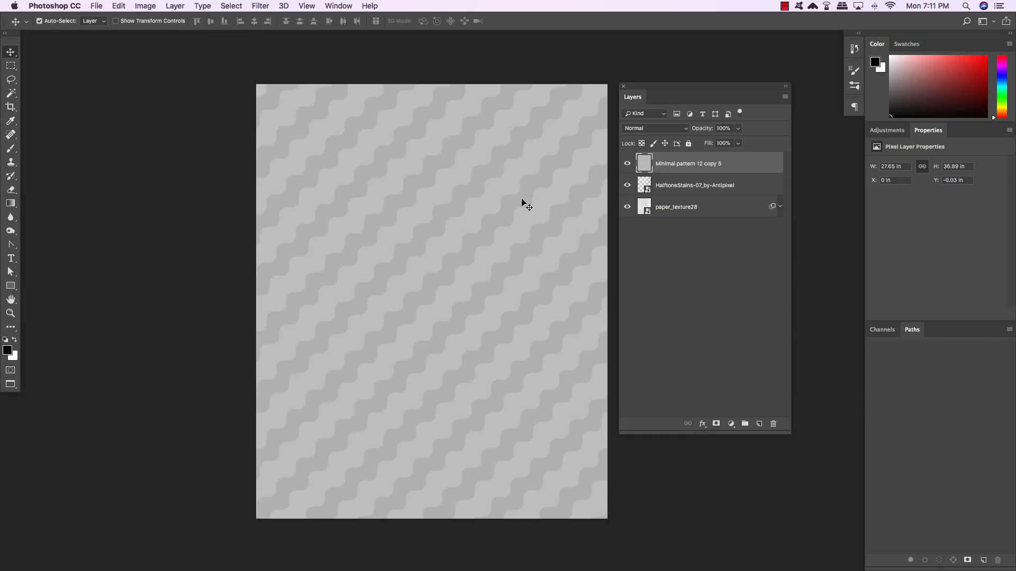
- Apply Levels to the pattern with input black 183 and input white 198, and set its blend mode to Overlay
key(super+l)
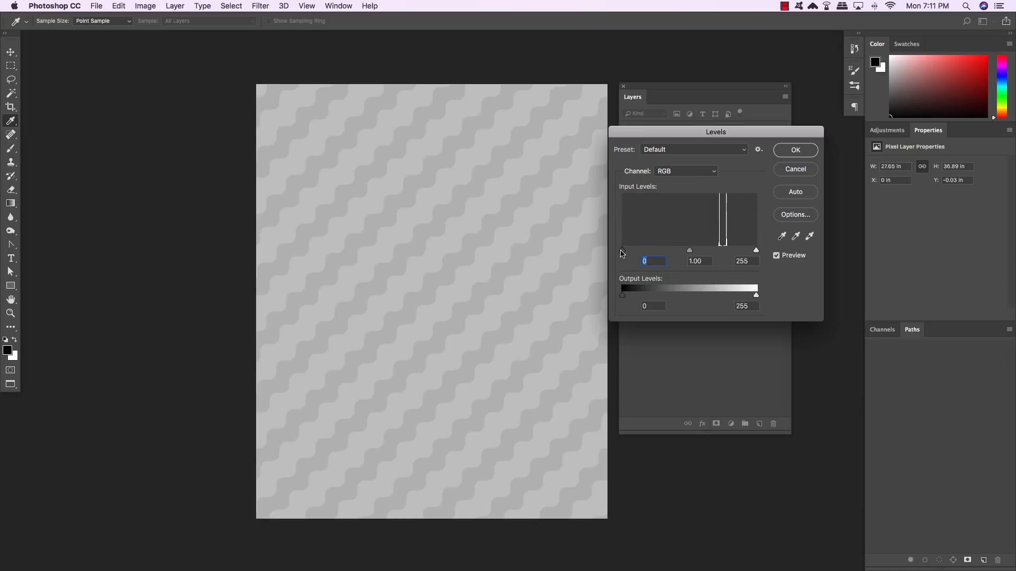
drag(622, 252, 717, 252)
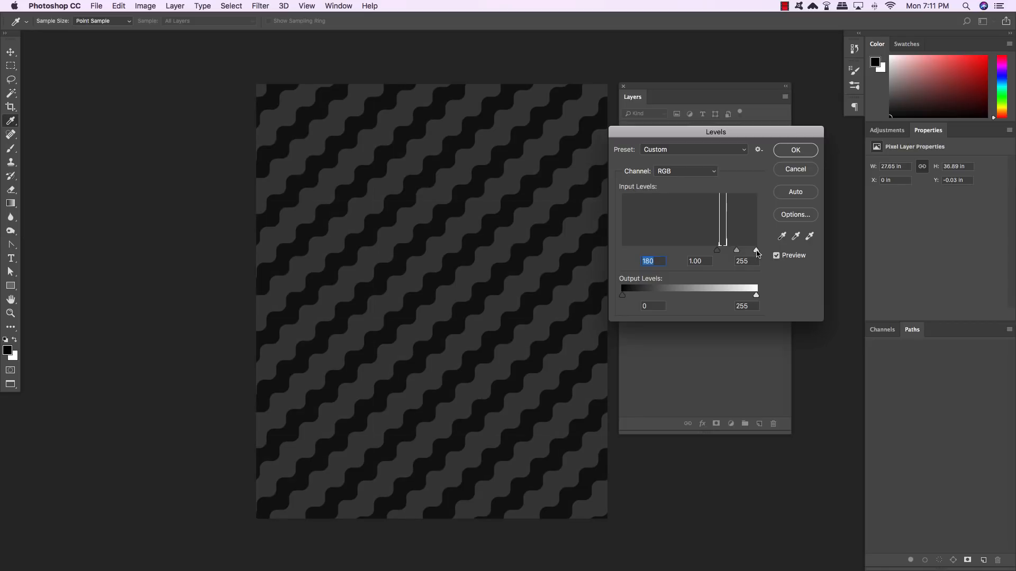
drag(754, 252, 725, 252)
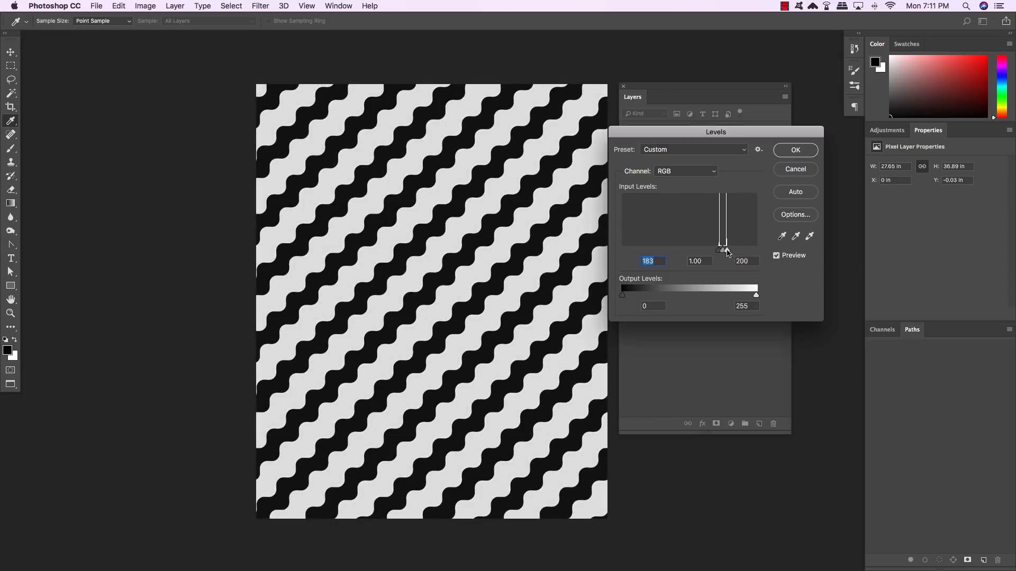
click(726, 252)
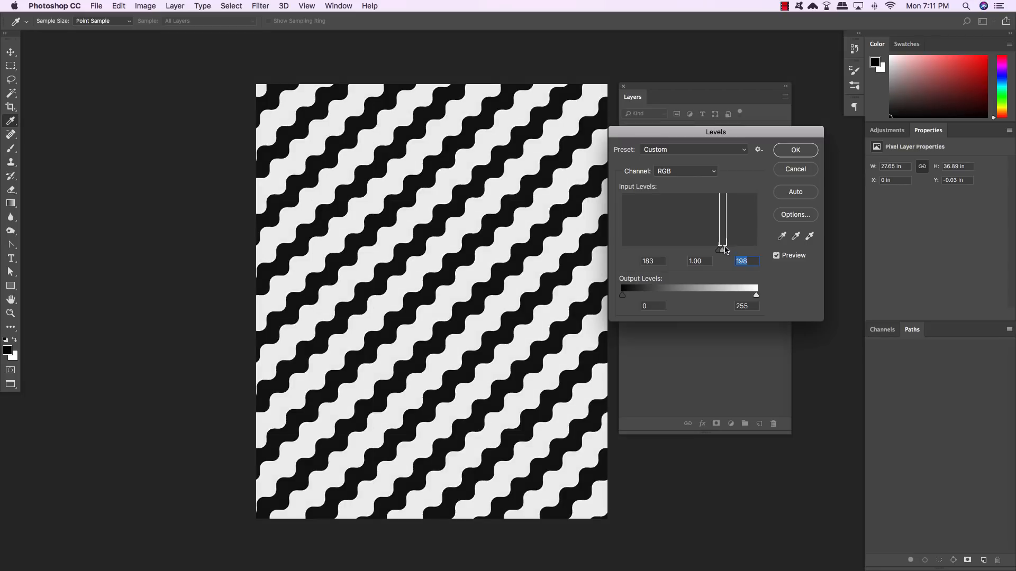
click(795, 151)
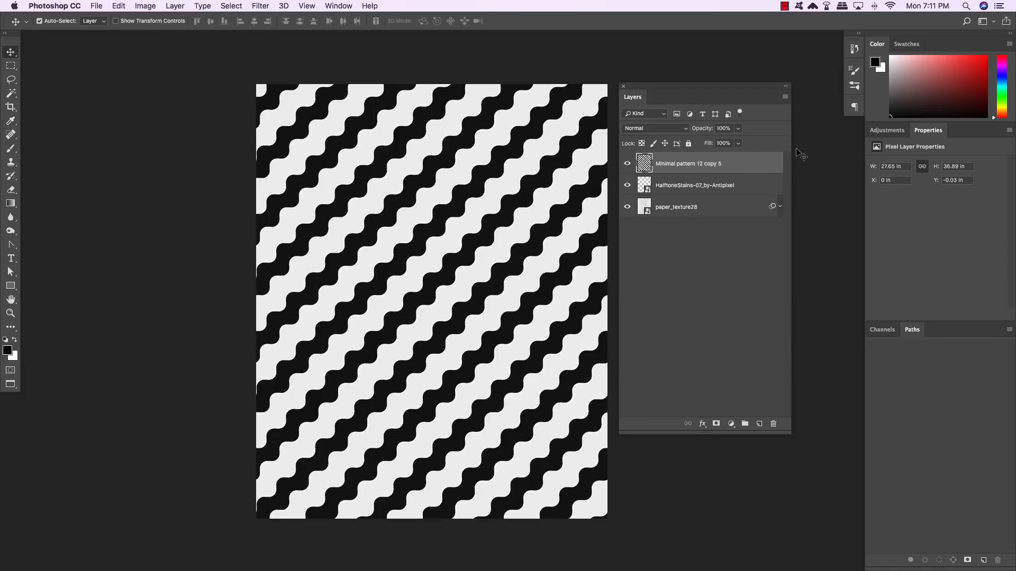
click(640, 130)
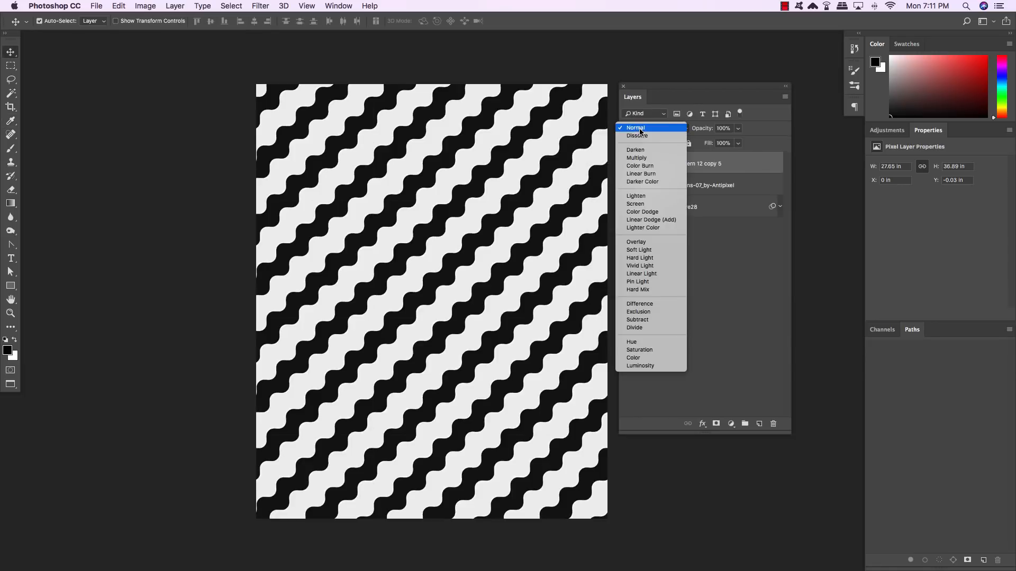
click(659, 247)
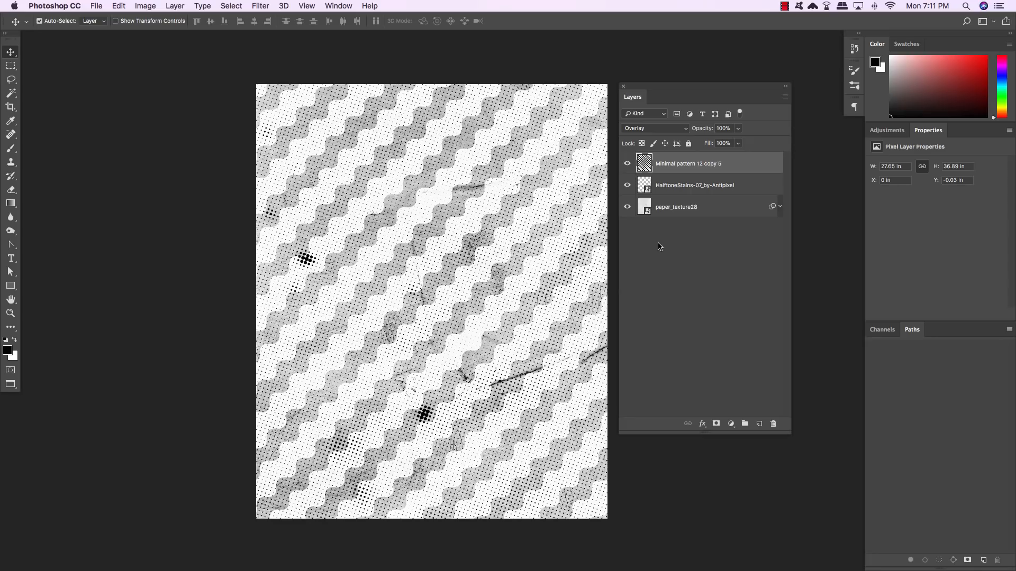
- Add a Solid Color fill layer above the pattern with the colour 1a1a1a
click(730, 424)
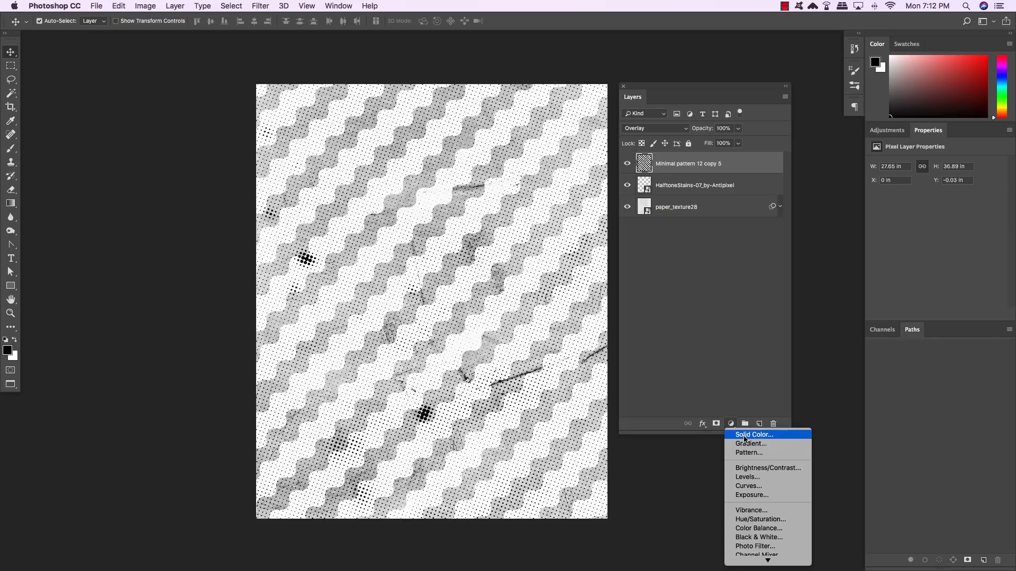
click(743, 435)
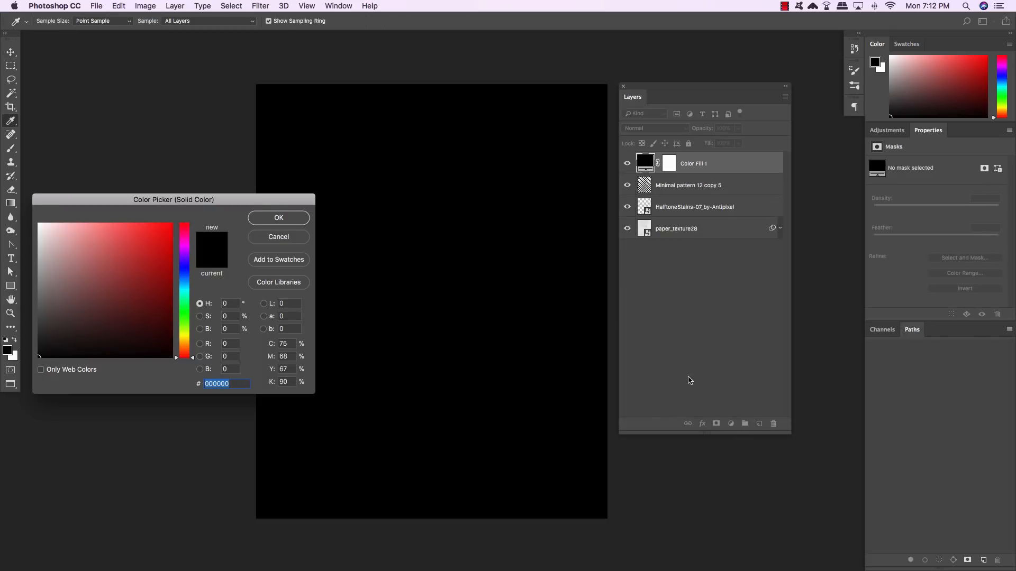
drag(276, 200, 508, 185)
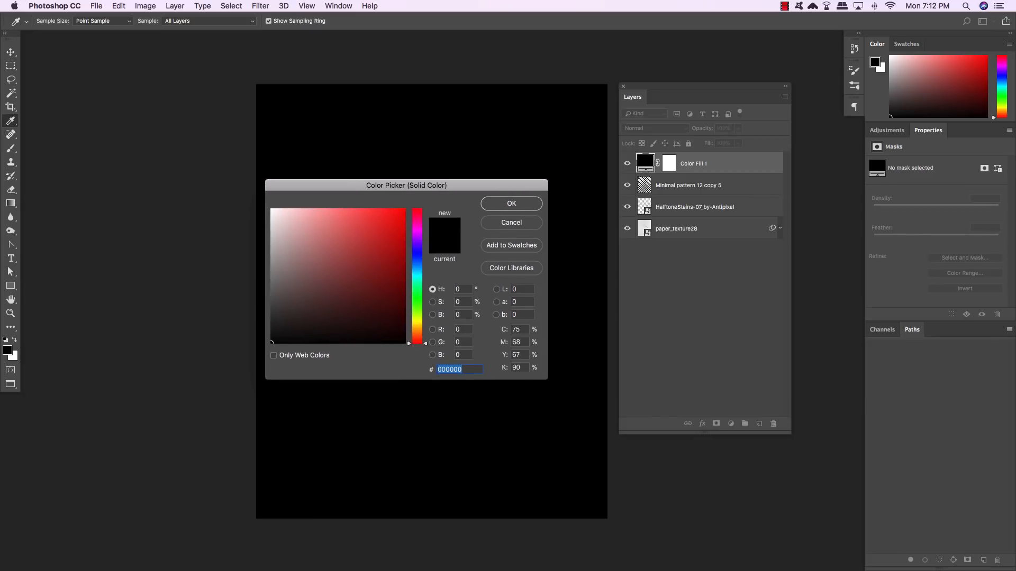
text(1a1a1a)
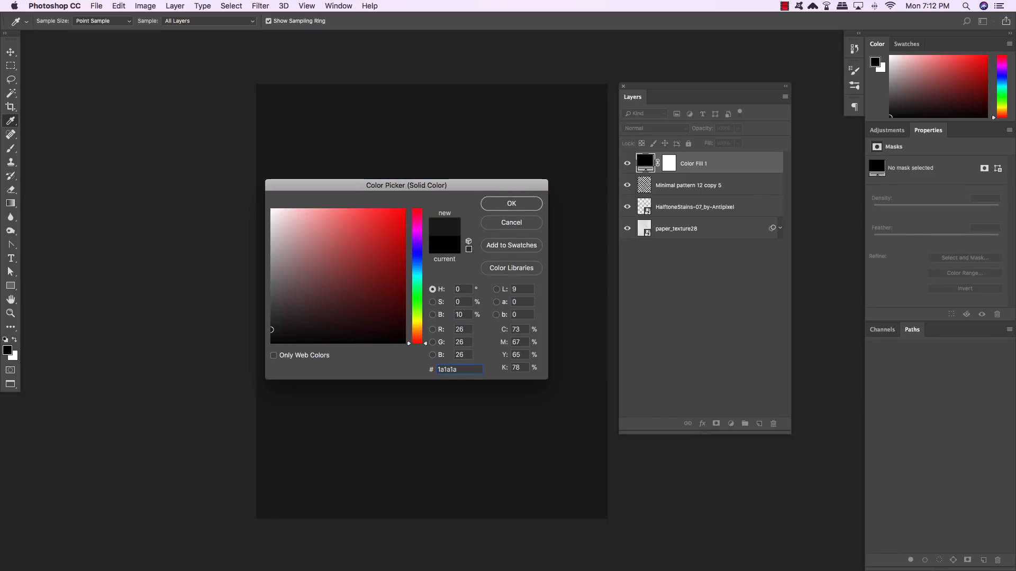
key(Return)
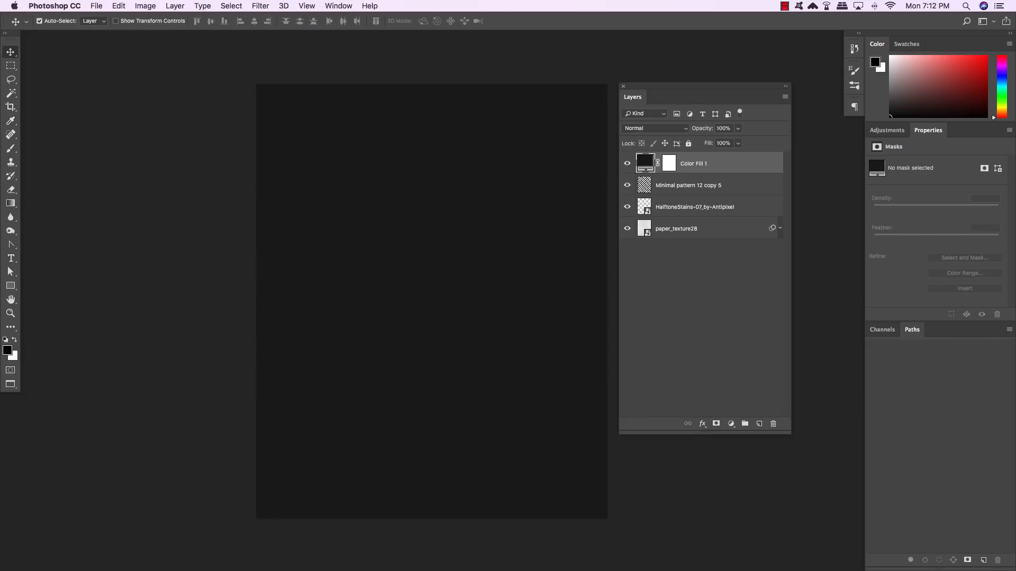
- Set the dark colour fill layer's blend mode to Linear Burn
click(648, 128)
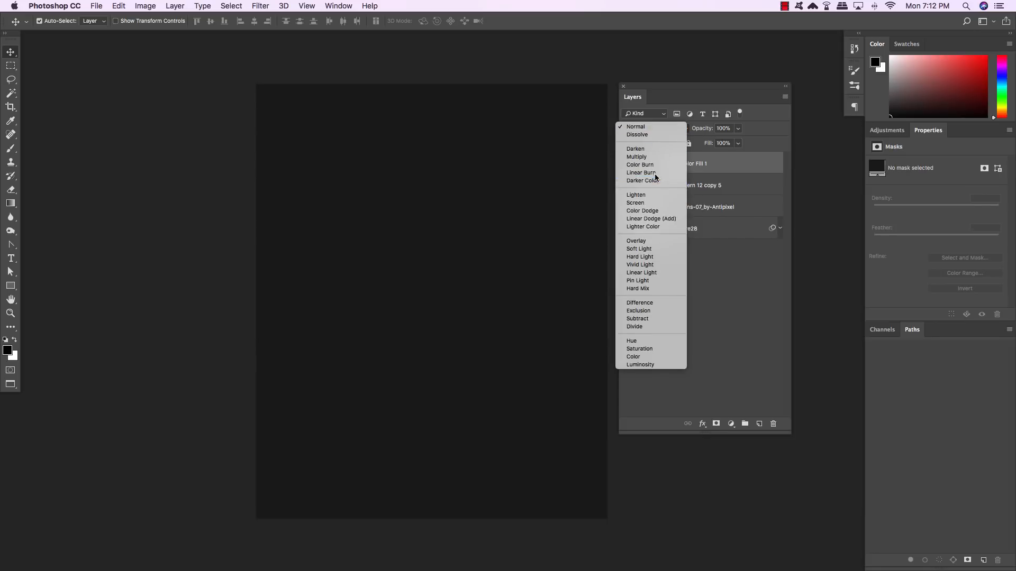
click(653, 174)
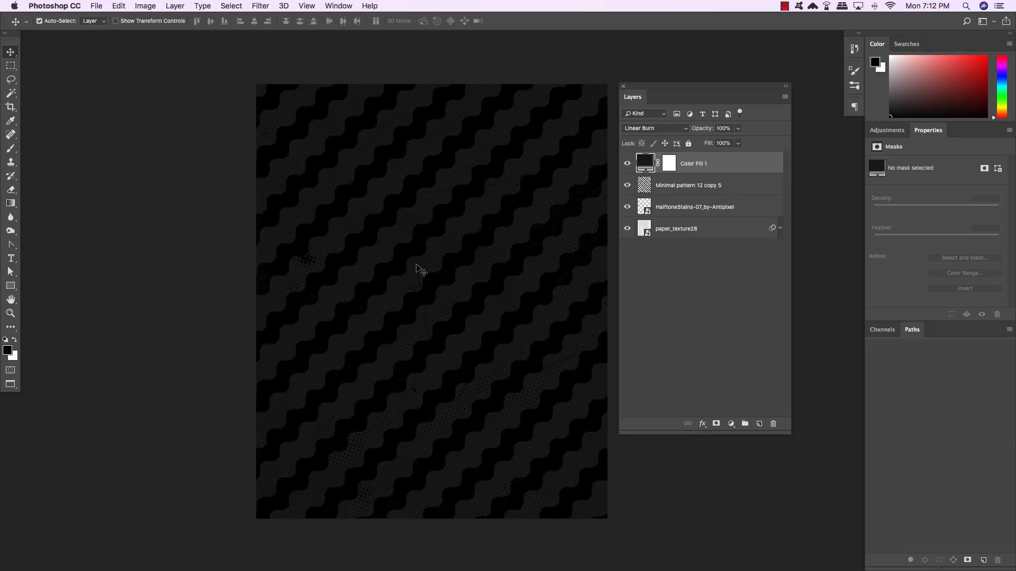
- Place 03.jpg from the Blue Line Design folder in the tutorial's freebies as an embedded image above the colour fill
click(95, 6)
click(140, 199)
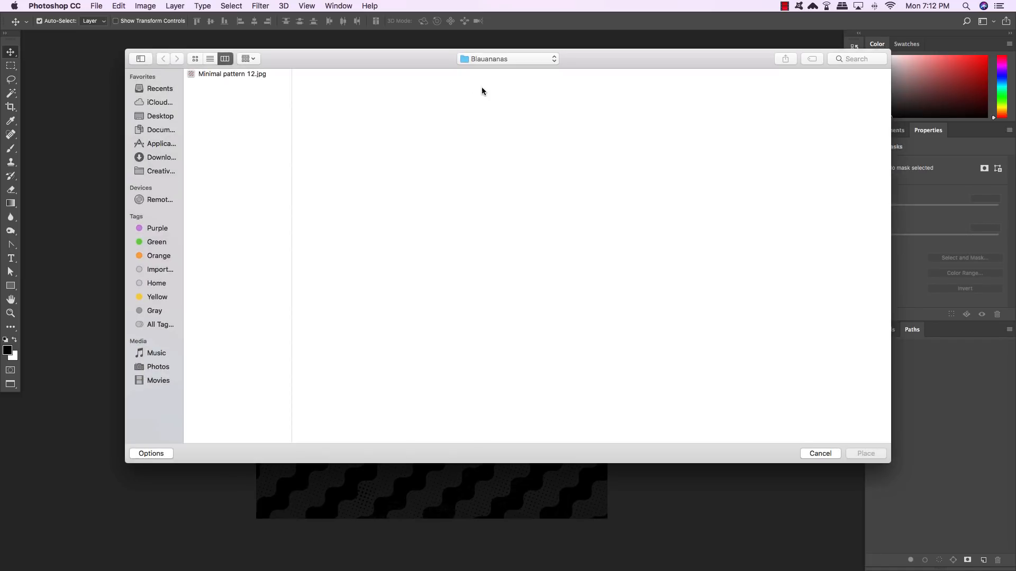
click(482, 59)
click(481, 73)
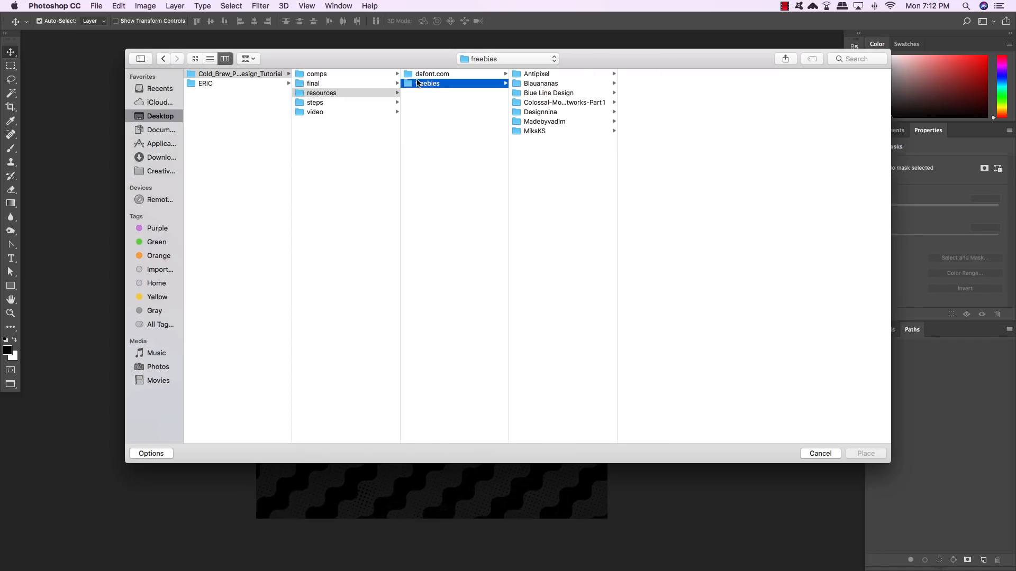
click(550, 94)
click(643, 74)
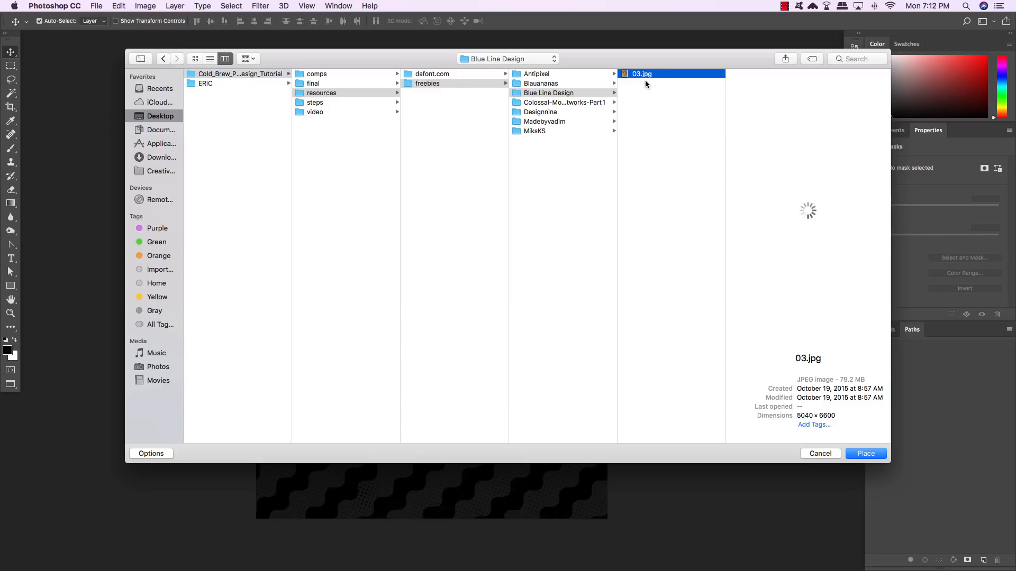
click(867, 455)
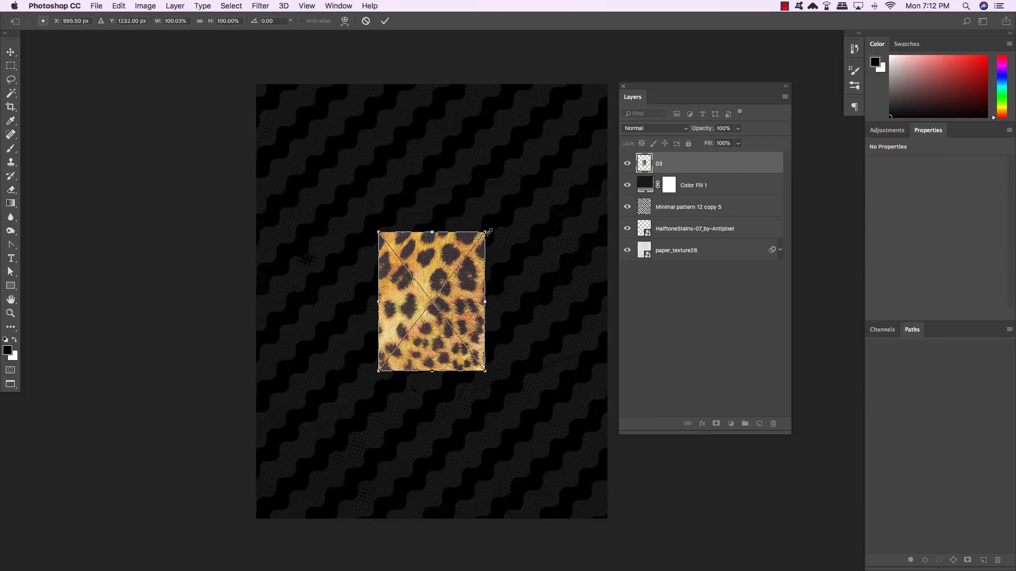
- Enlarge the placed animal print to about 28.3 x 37 in to cover the label, and set its blend mode to Soft Light
drag(489, 231, 627, 75)
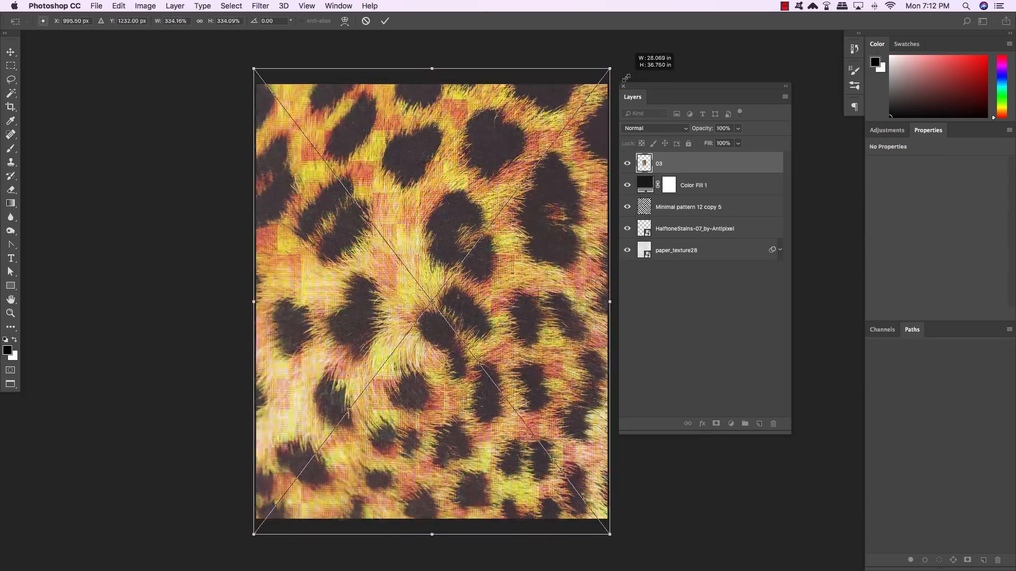
key(Return)
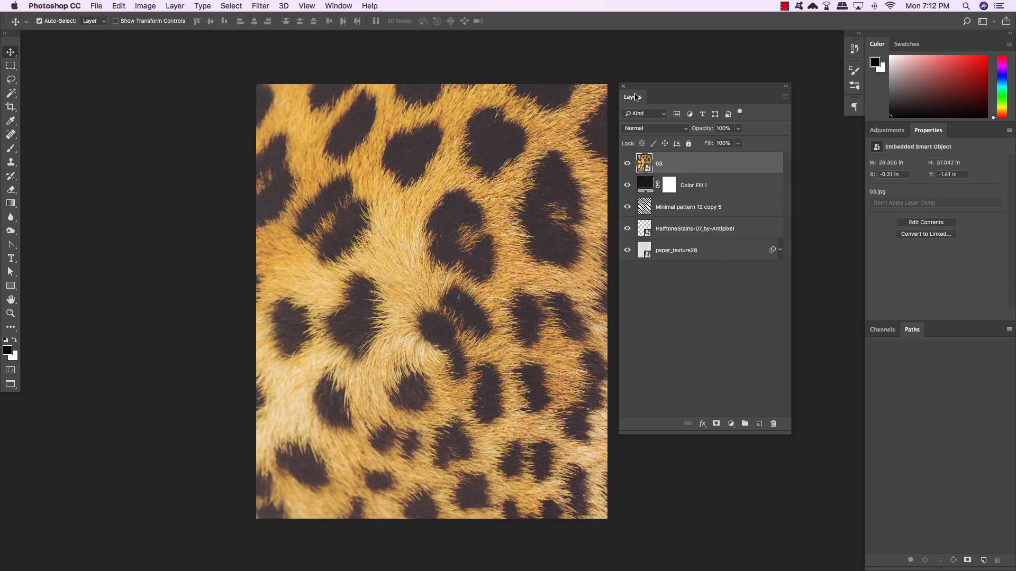
click(651, 131)
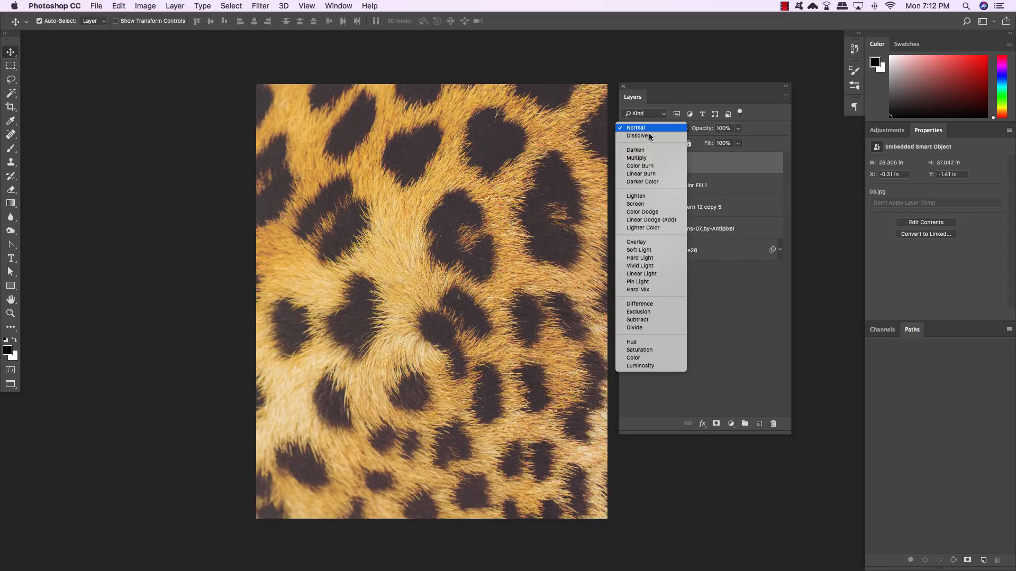
click(651, 251)
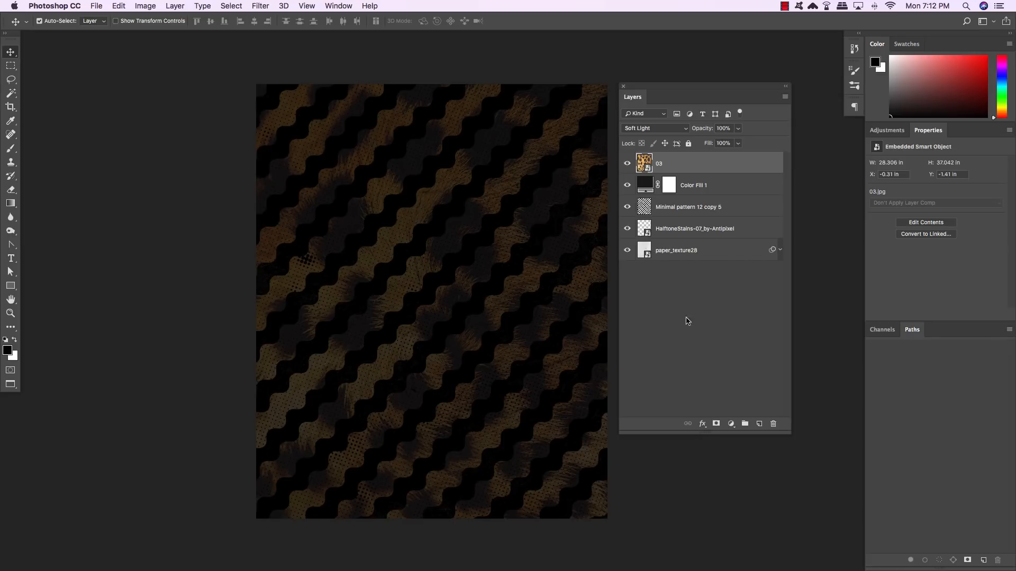
- Open the choice of fill and adjustment layers for adding one above the animal print
click(731, 424)
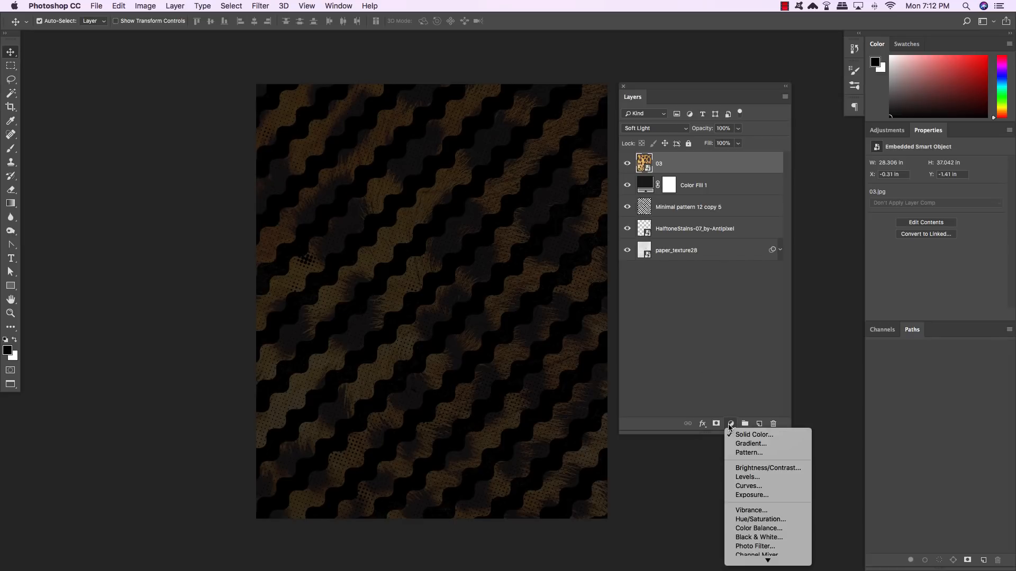
- Add a Levels adjustment clipped to the leopard-print layer 03, with input black point 49 and white point 211
alt+click(748, 478)
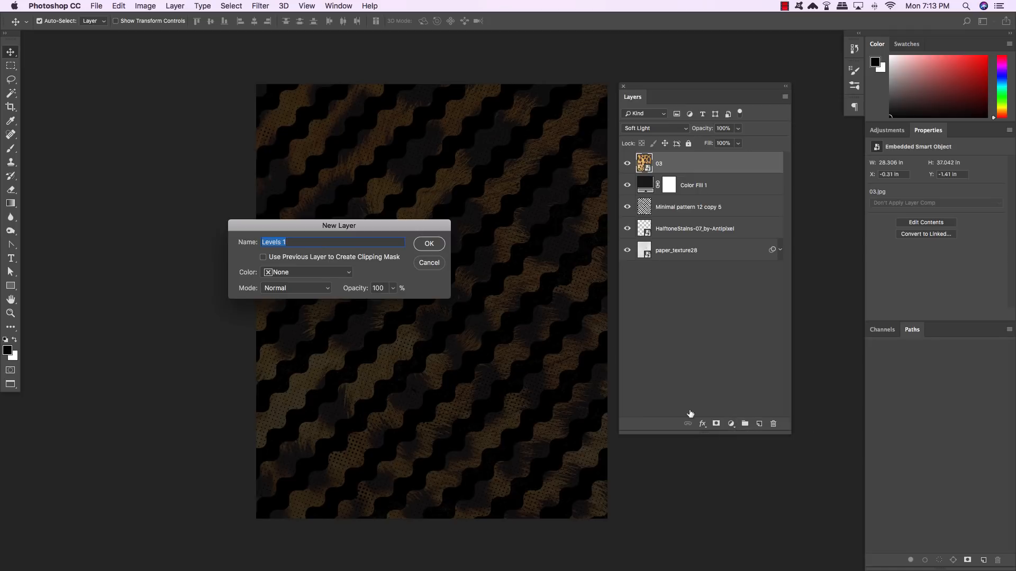
click(311, 258)
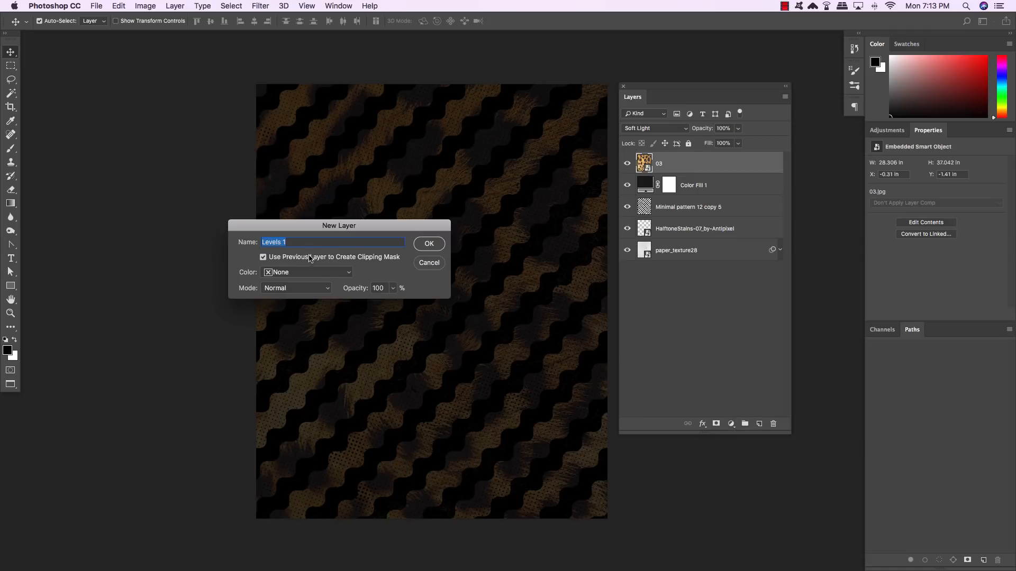
click(429, 244)
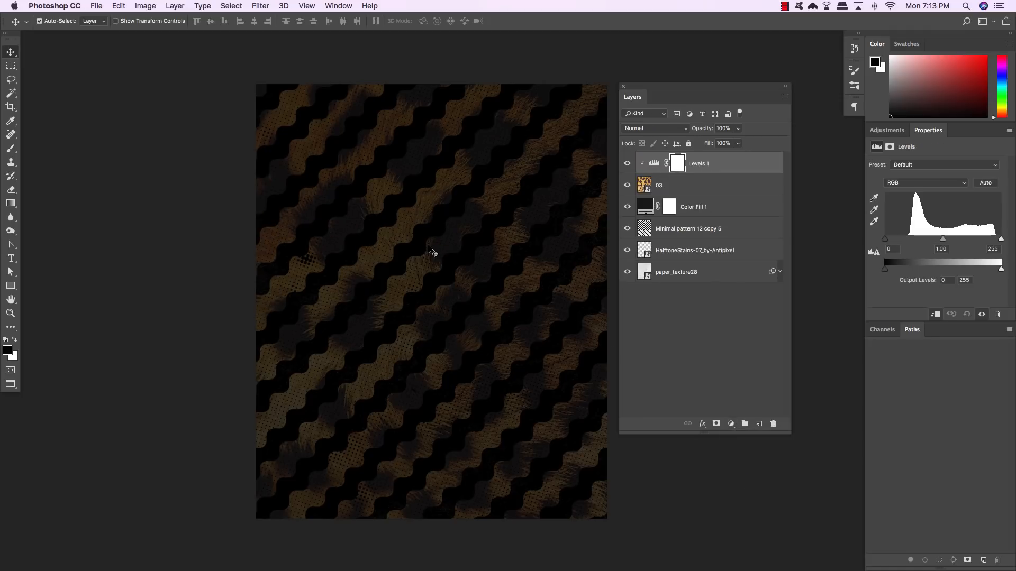
drag(885, 239, 907, 241)
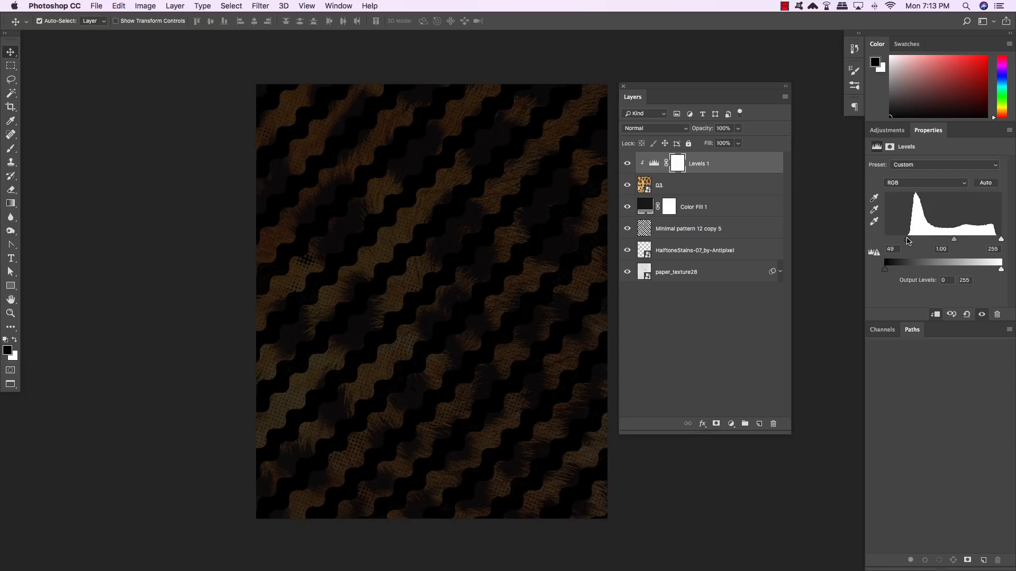
click(627, 164)
click(627, 164)
drag(999, 240, 983, 240)
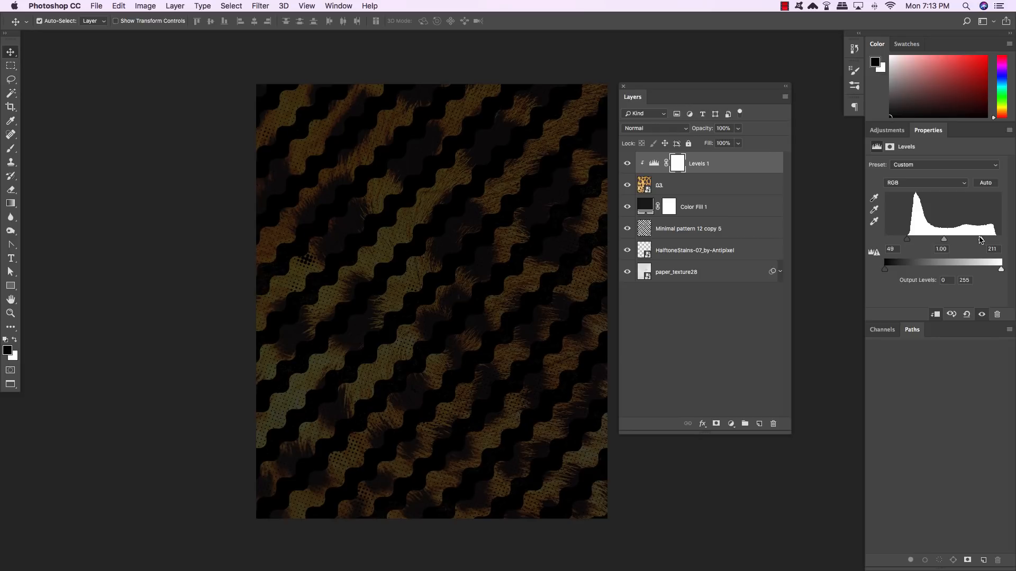
- Add a Curves adjustment directly above layer 03, with a curve point at input 145 and output 117
click(707, 184)
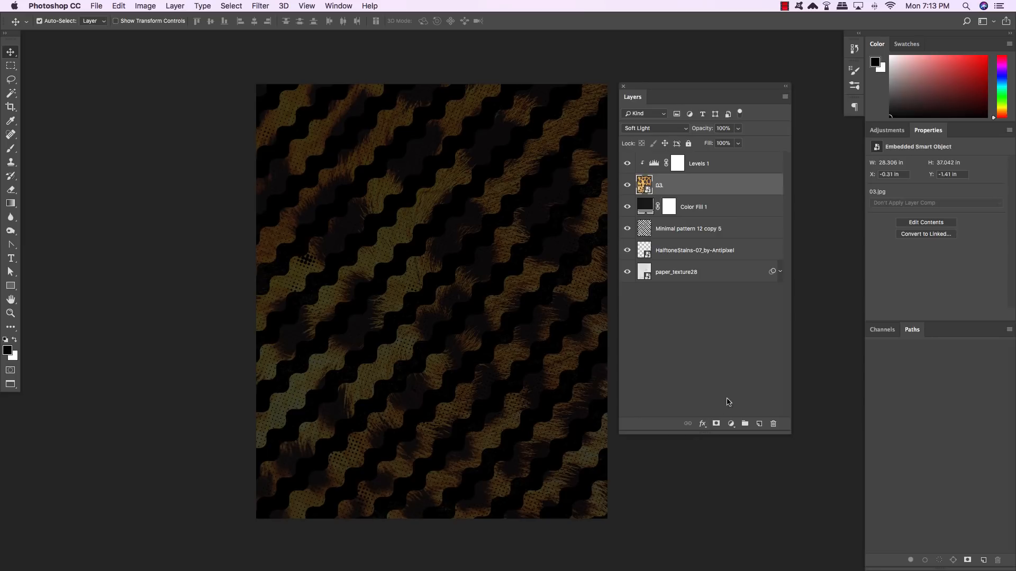
click(731, 424)
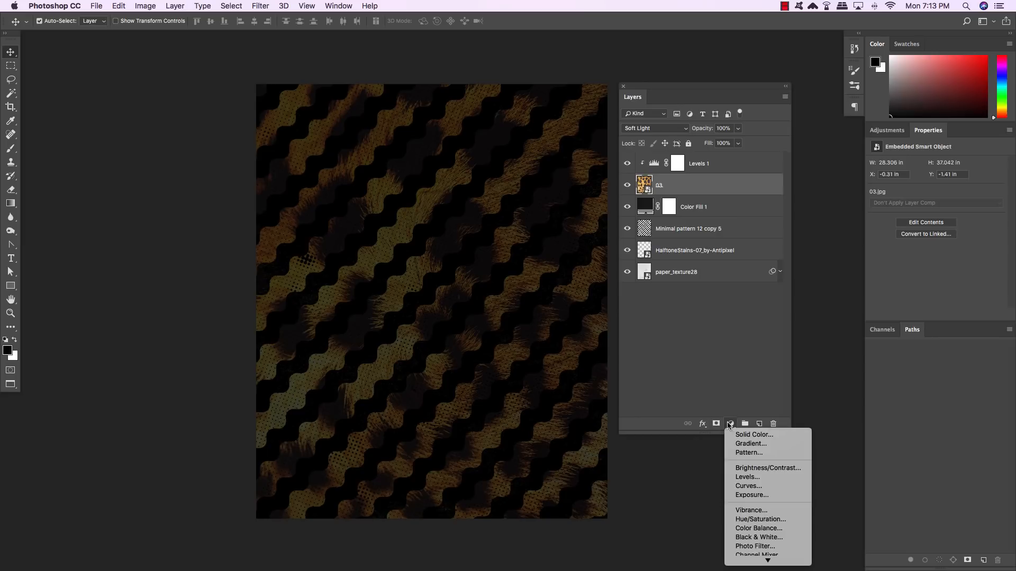
click(749, 486)
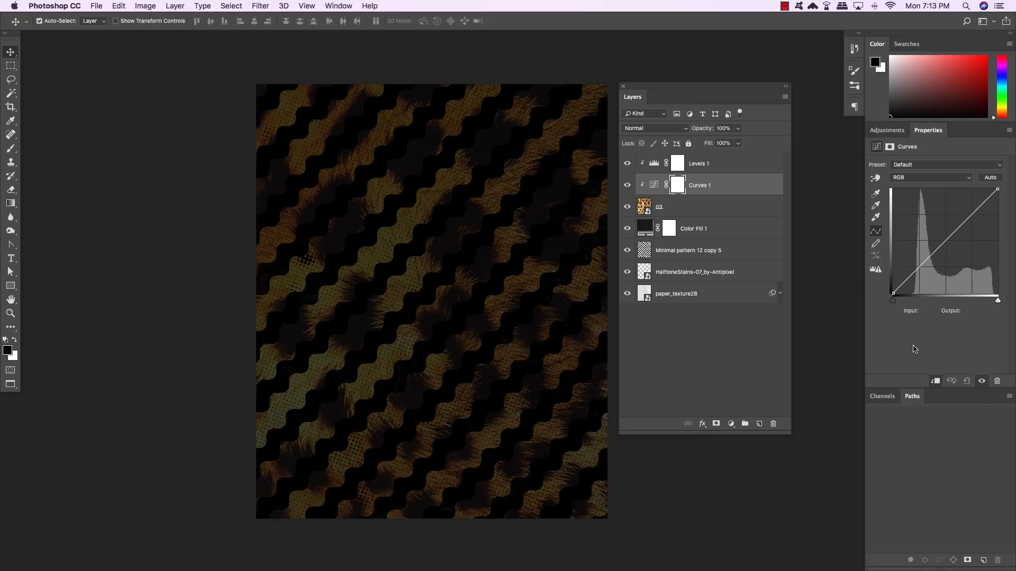
click(946, 241)
click(932, 310)
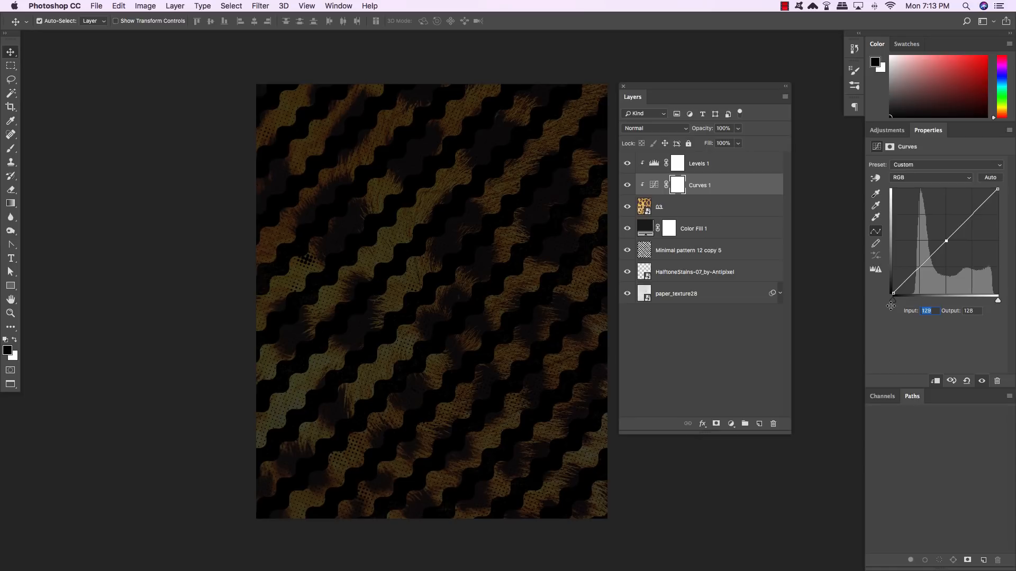
text(145)
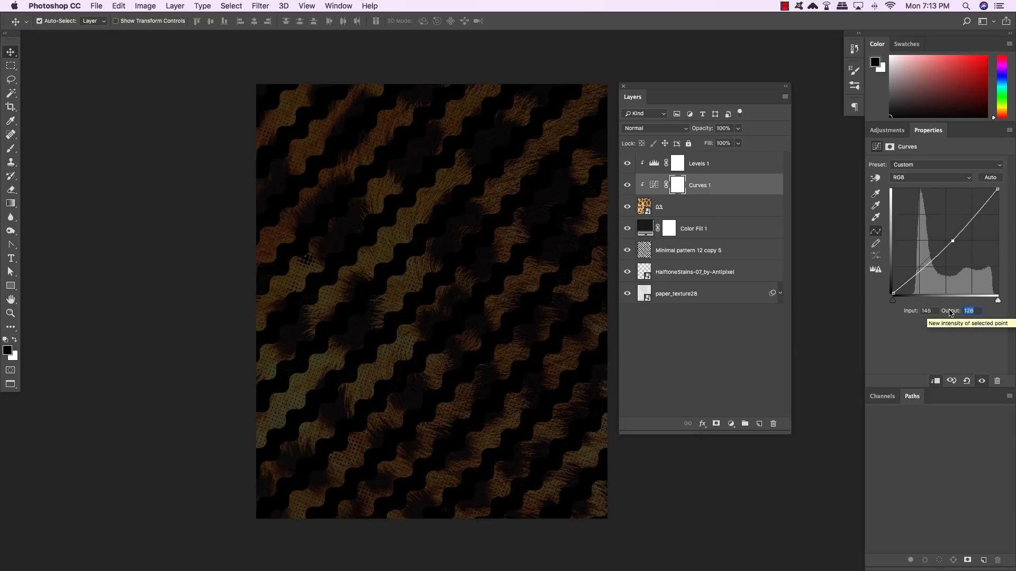
text(117)
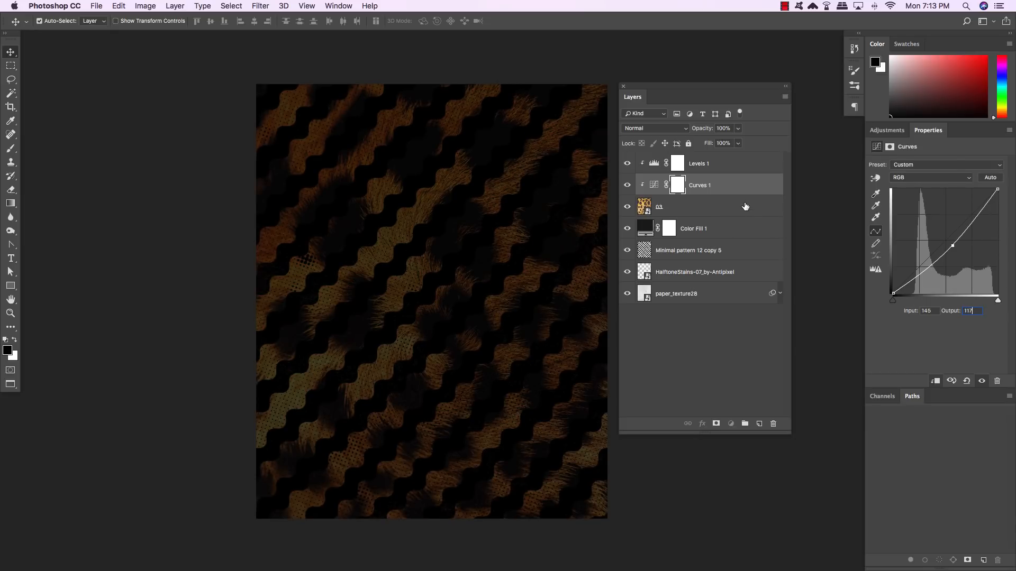
- Add a Black & White adjustment with the Default preset above the Levels 1 layer
click(745, 207)
click(744, 164)
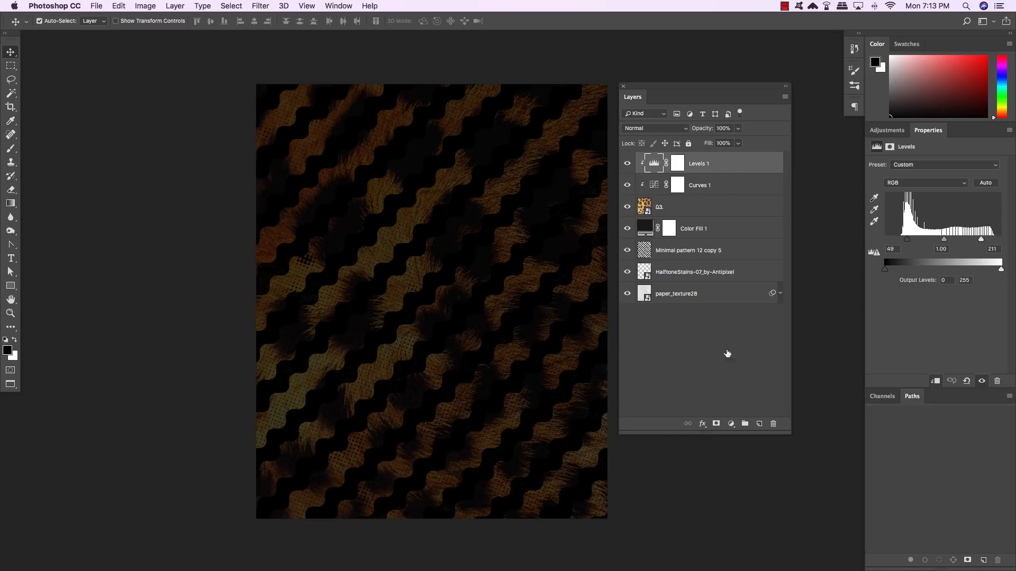
click(728, 165)
click(731, 425)
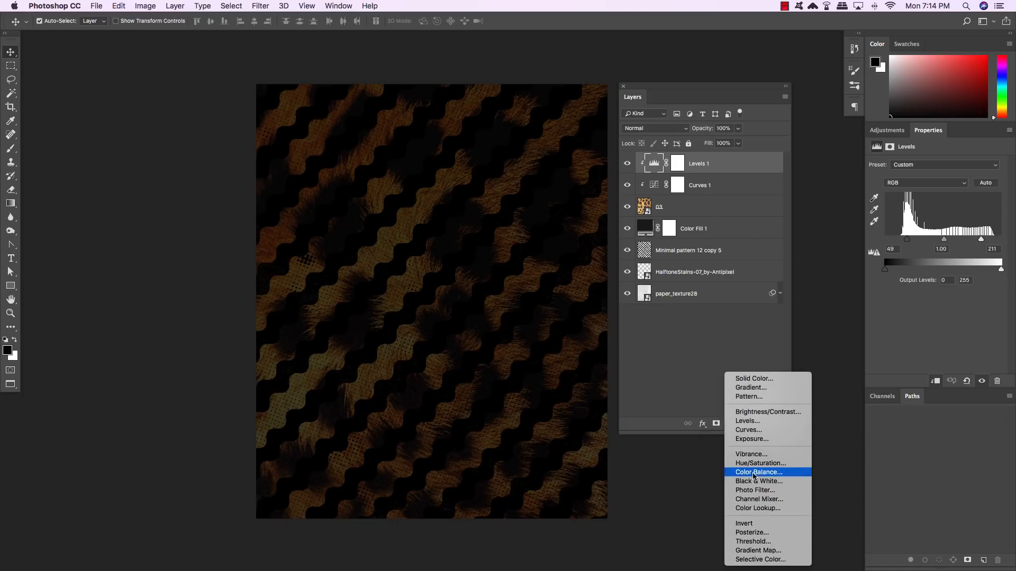
key(Escape)
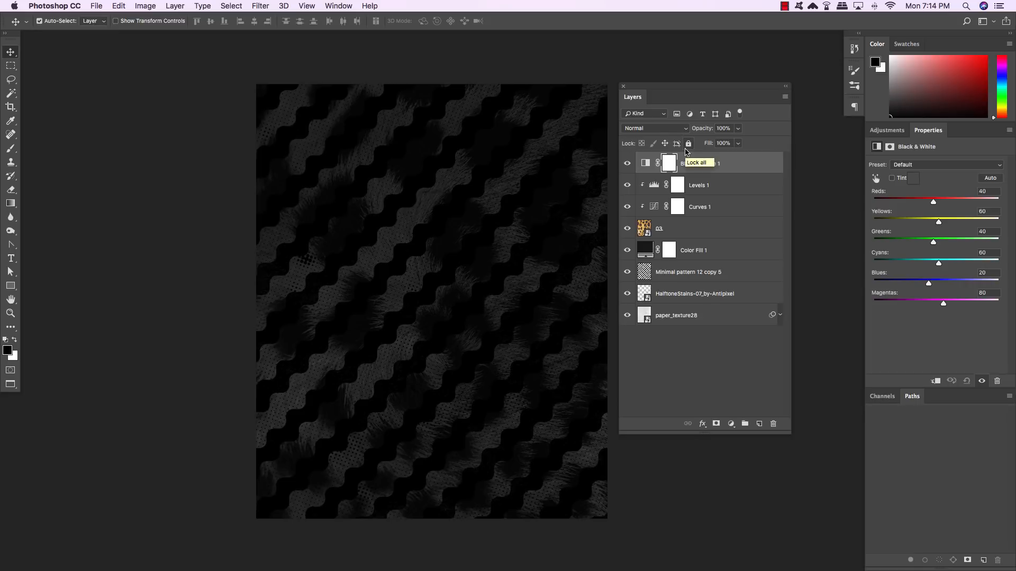
- Group all layers from Black & White 1 down to paper_texture28 and name the group BACKGROUND
scroll(718, 163, right, 1)
click(749, 163)
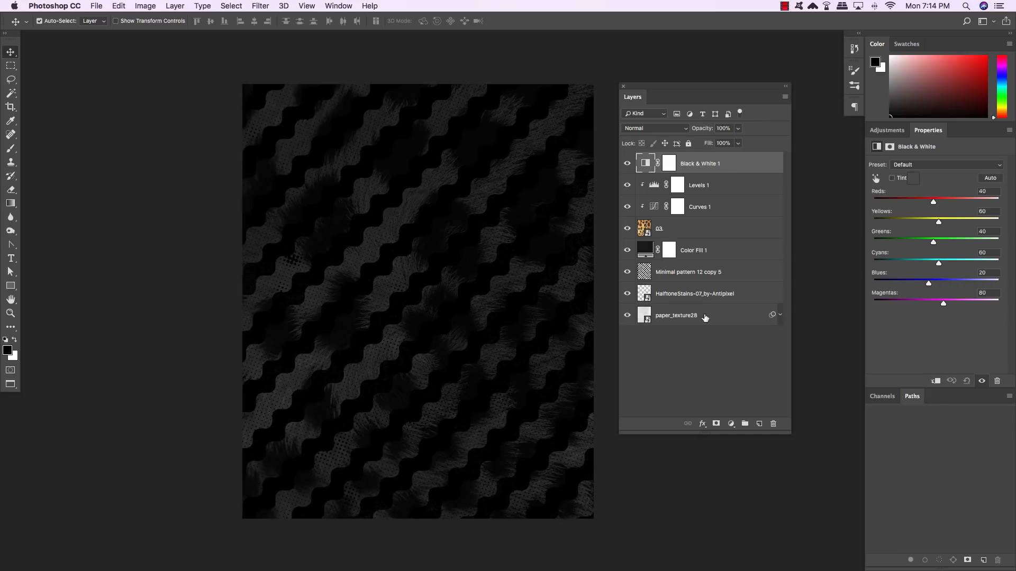
shift+click(733, 320)
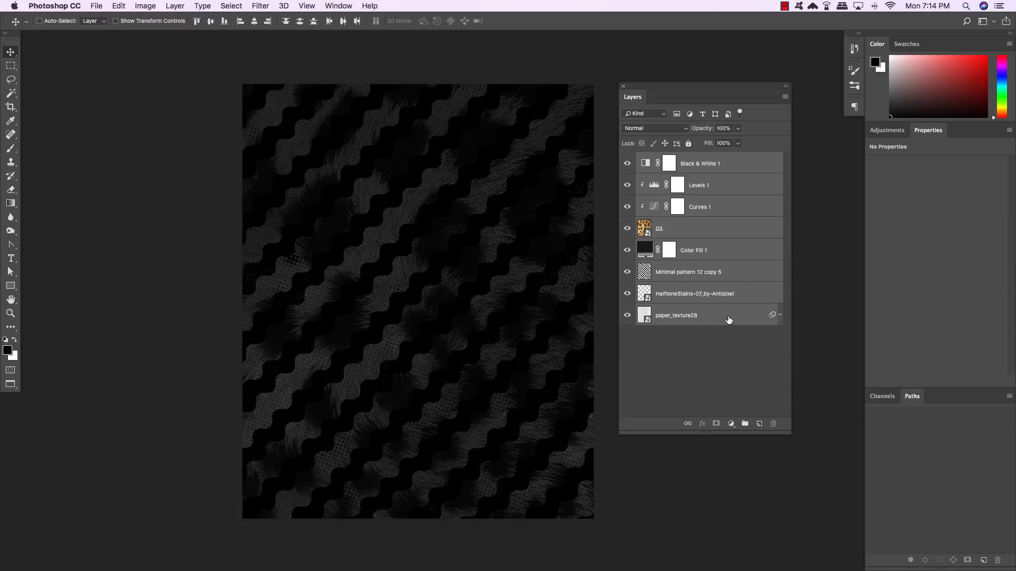
key(super+g)
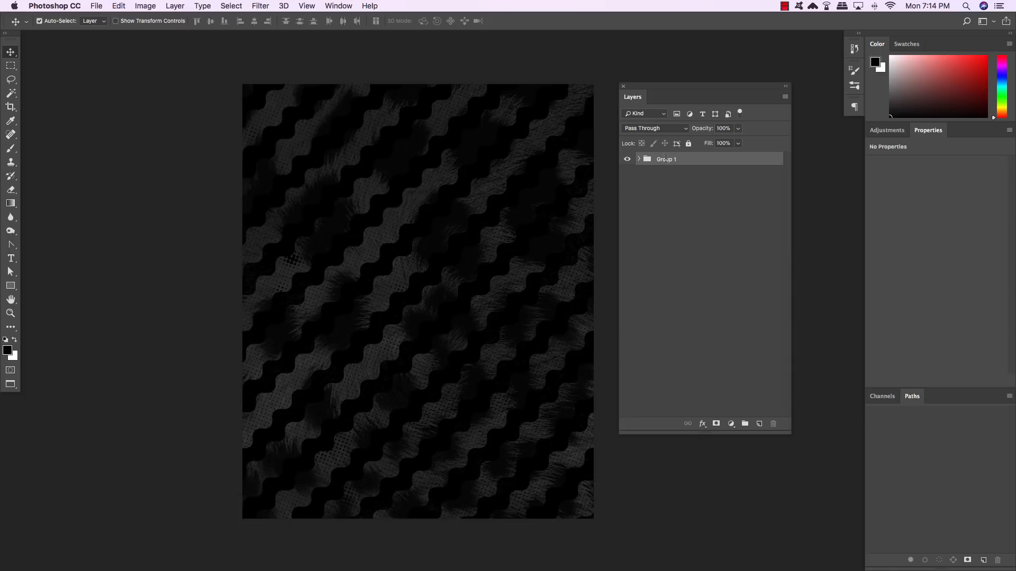
double_click(665, 159)
text(BACKGROUND)
key(Return)
- Place Cheetah-3-Gold-detail.png from the Designnina folder inside freebies as an embedded object
click(98, 6)
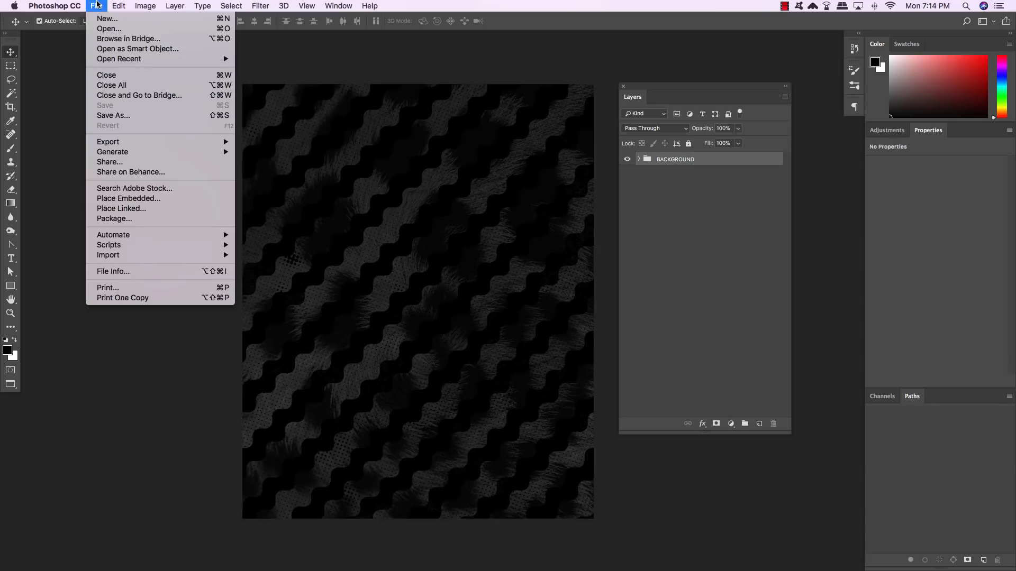
click(170, 200)
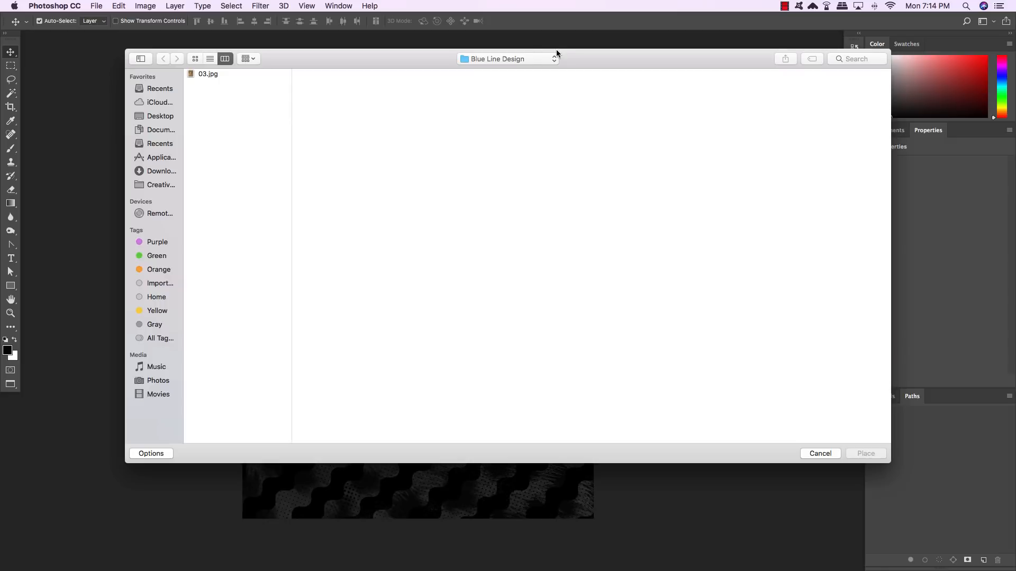
click(497, 59)
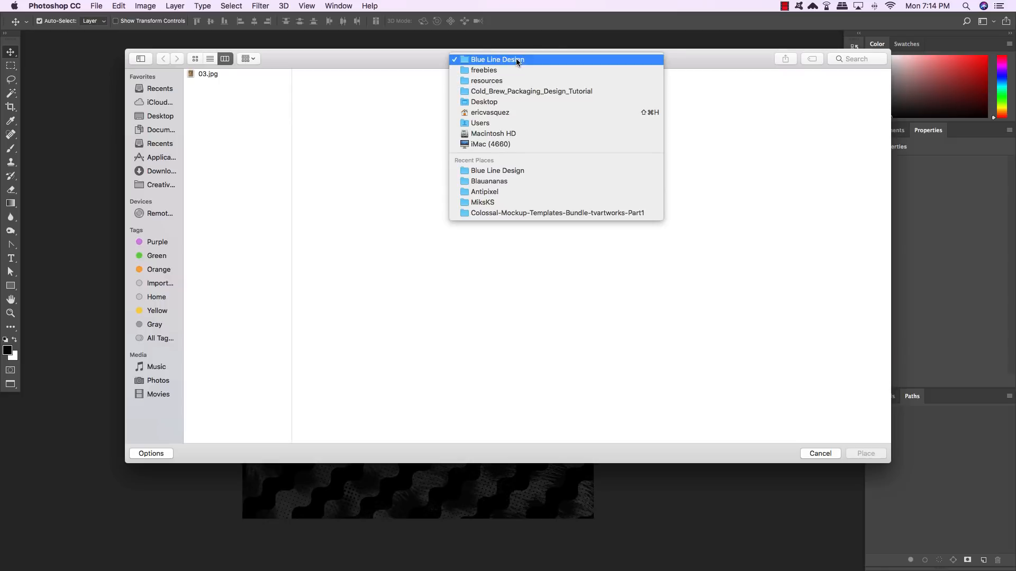
click(486, 70)
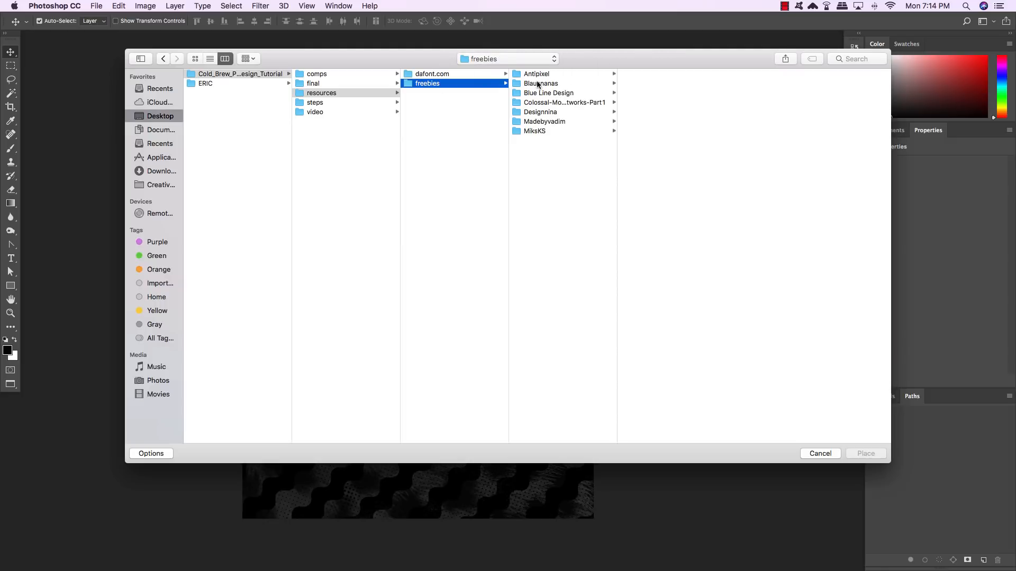
click(538, 84)
click(545, 110)
click(659, 75)
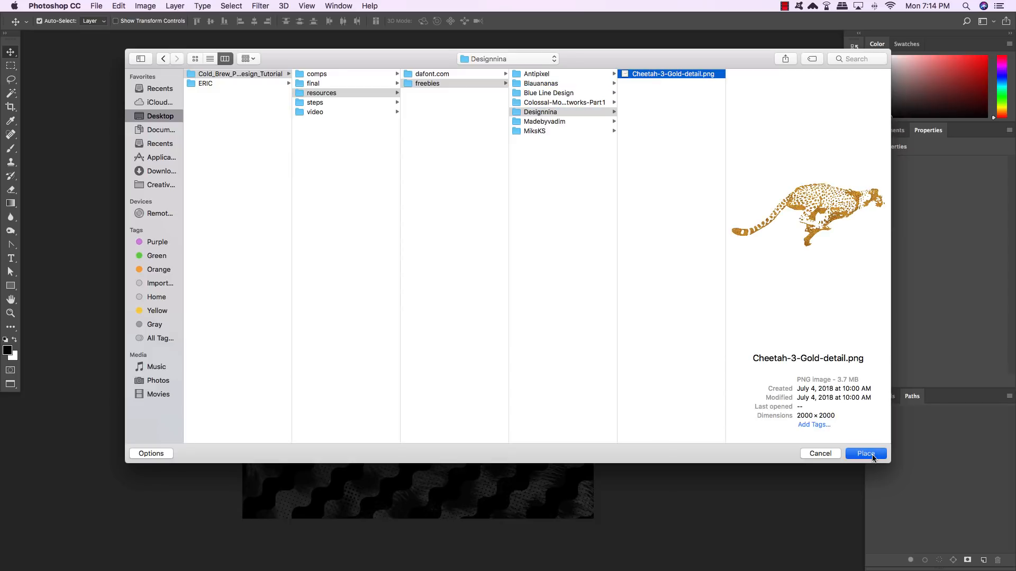
click(866, 454)
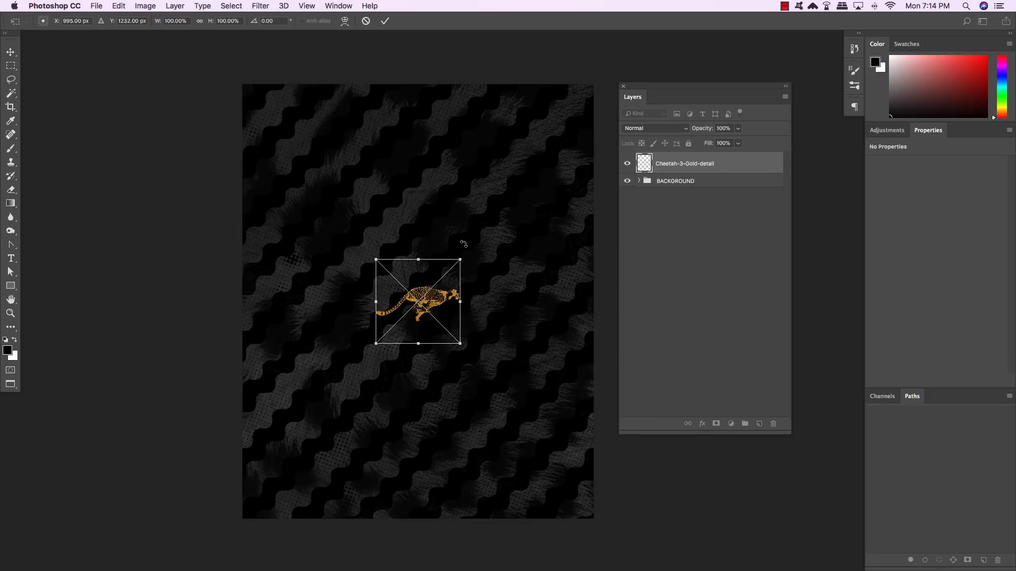
- Scale the cheetah to about 462%, rotate it about -28°, and position it across the middle of the canvas
drag(465, 259, 442, 105)
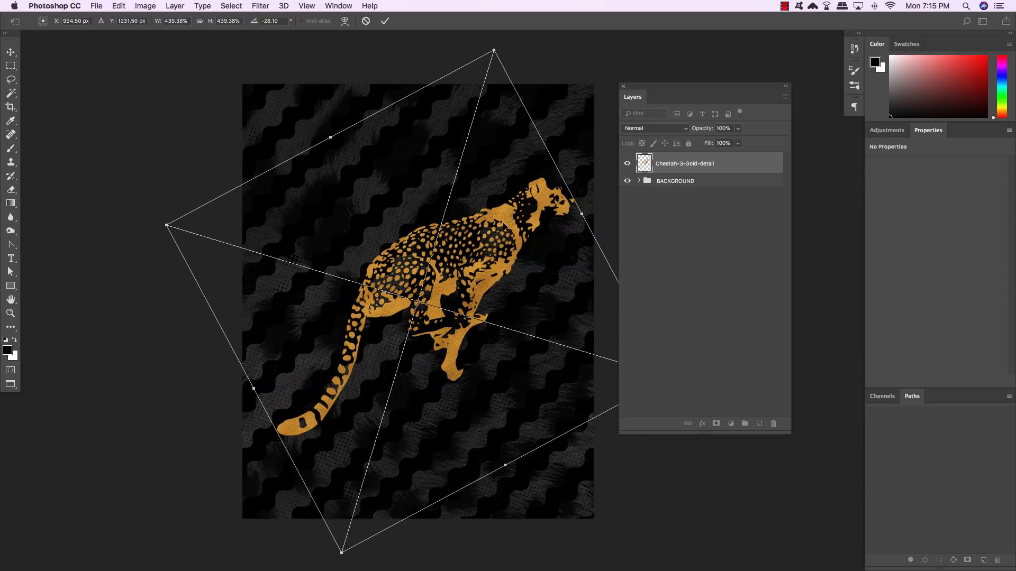
drag(512, 98, 498, 113)
drag(479, 67, 477, 123)
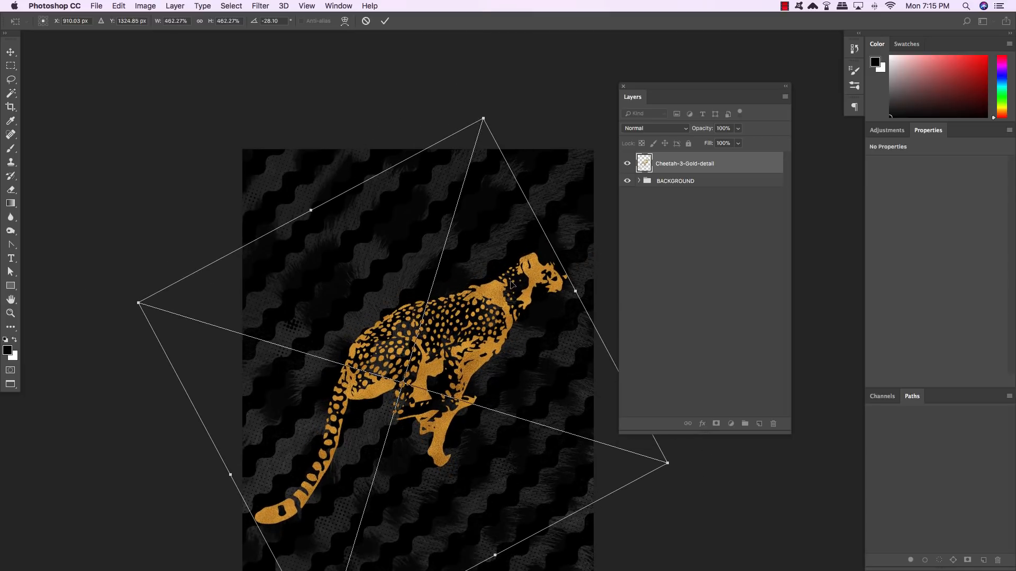
scroll(514, 286, down, 3)
drag(525, 276, 524, 271)
key(Return)
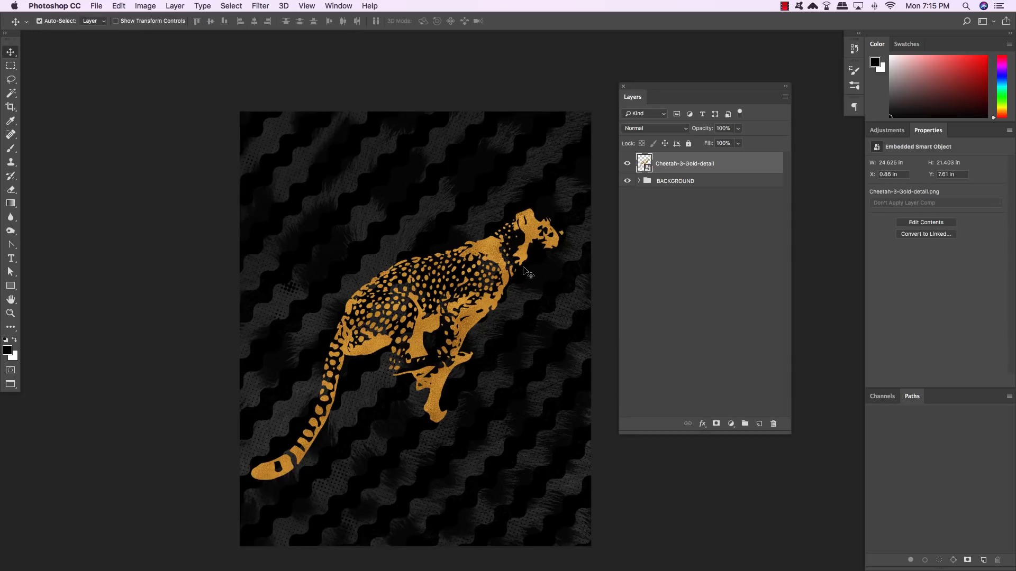
- Apply a Color Overlay to the cheetah layer with Normal blend mode and color #9D7B1E
double_click(778, 167)
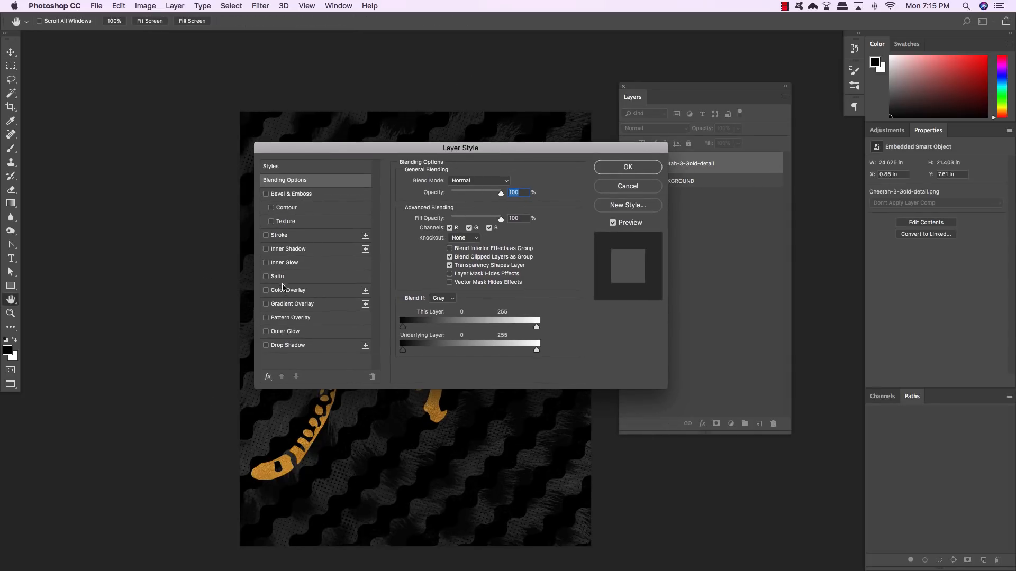
click(285, 289)
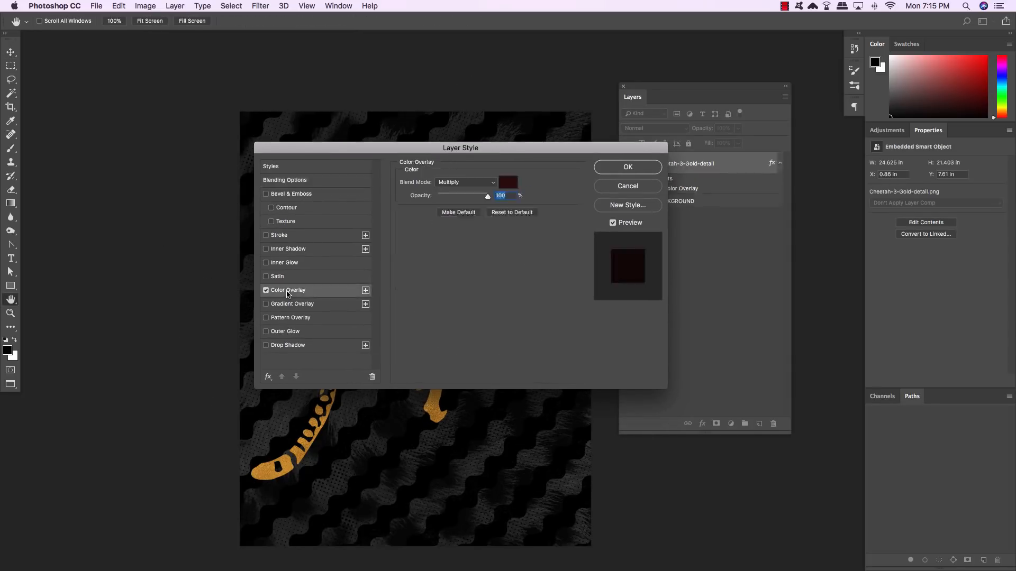
click(477, 185)
click(465, 151)
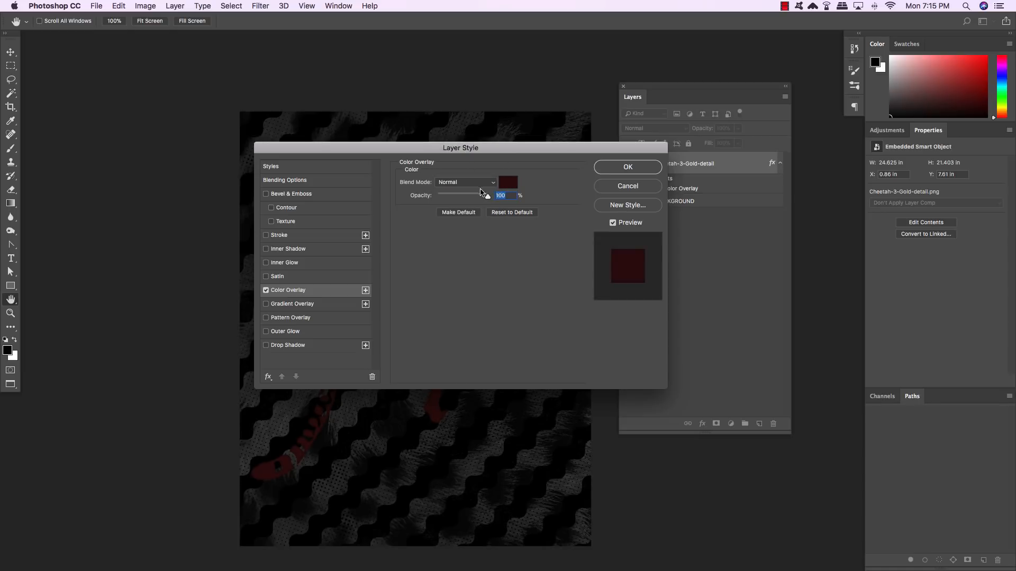
click(507, 182)
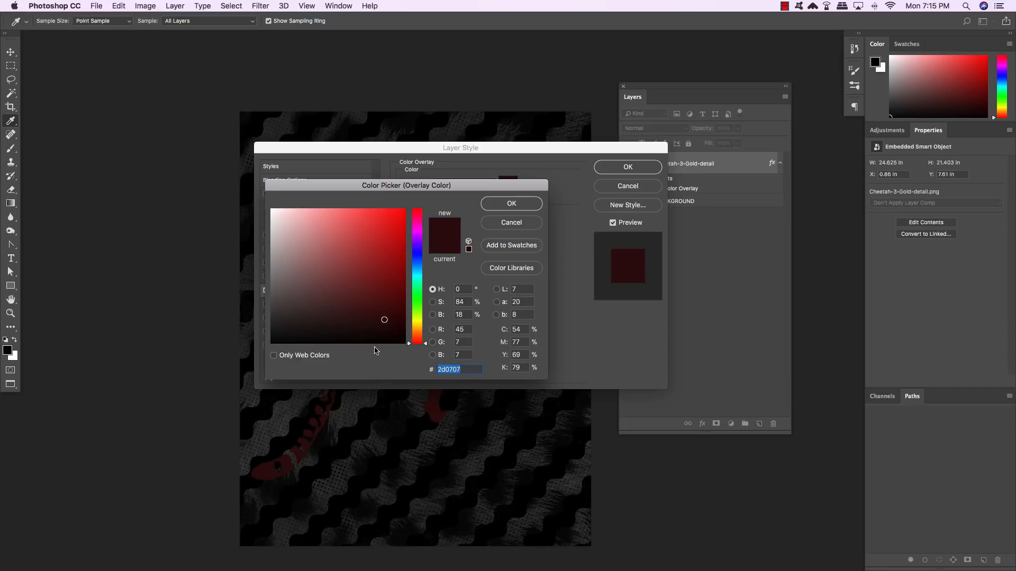
text(9D7)
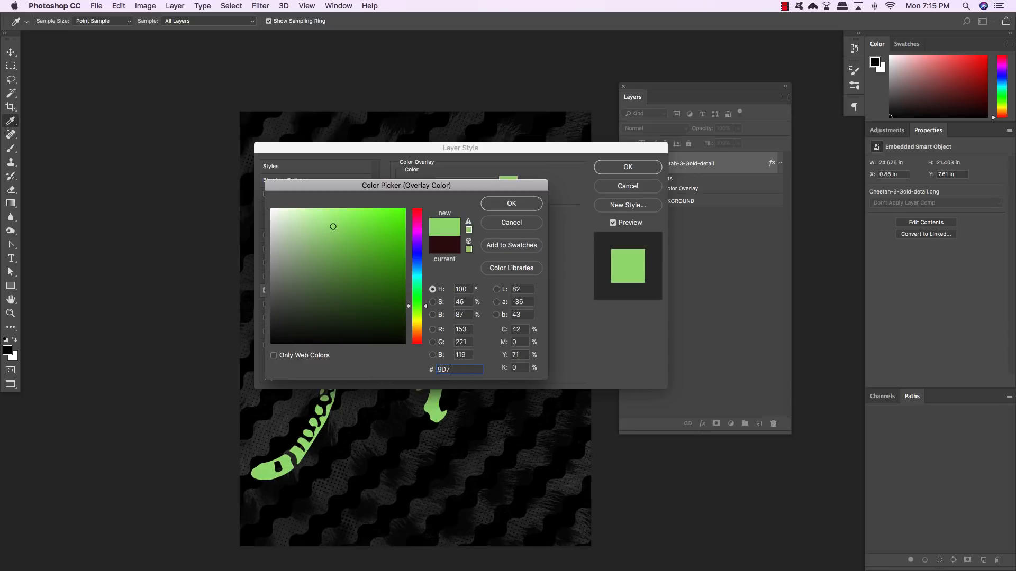
text(B1E)
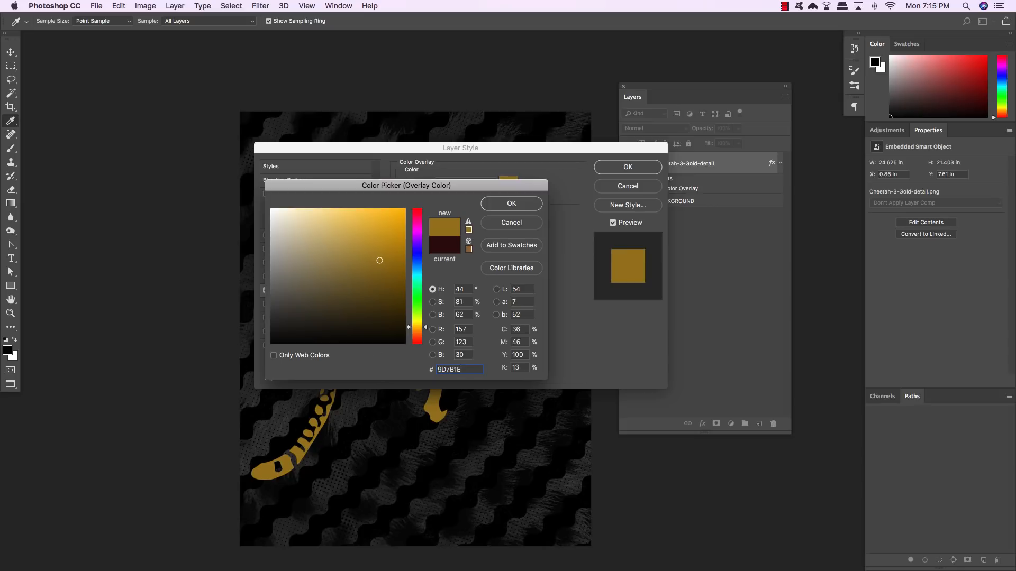
click(511, 206)
click(628, 167)
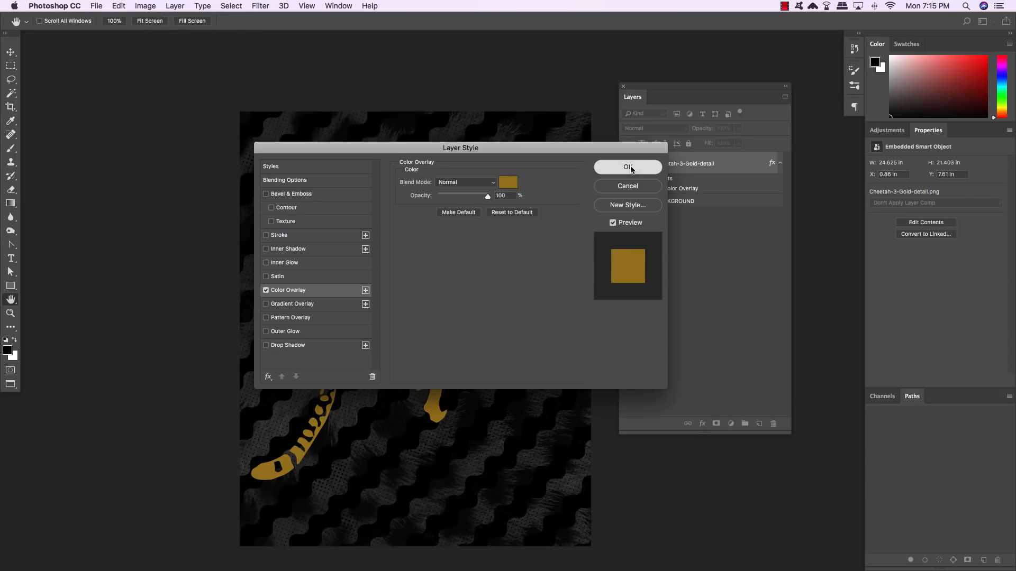
- Add a new layer above the cheetah and enter the text CHARGE on it
click(759, 425)
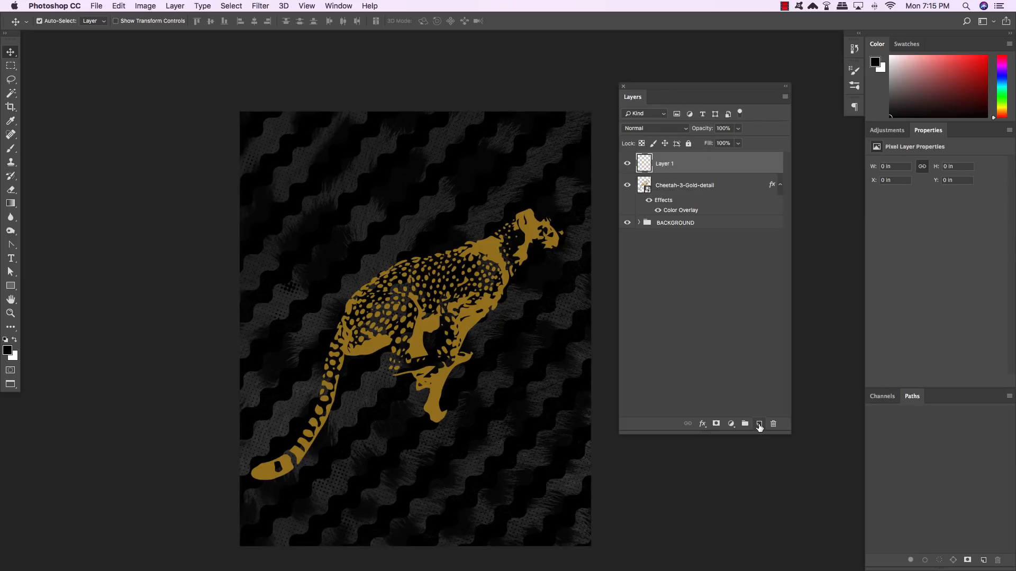
key(t)
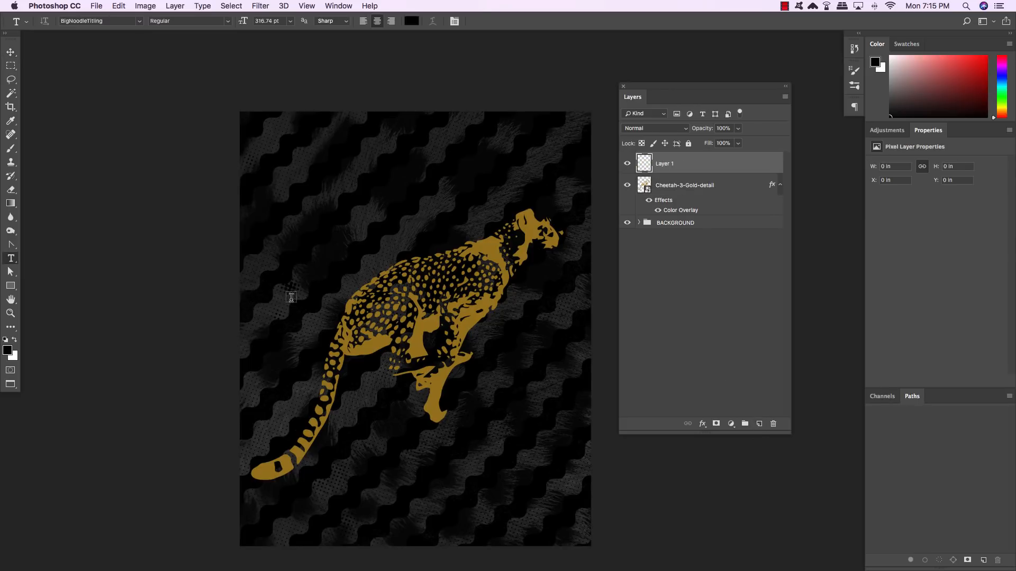
click(358, 312)
text(CHA)
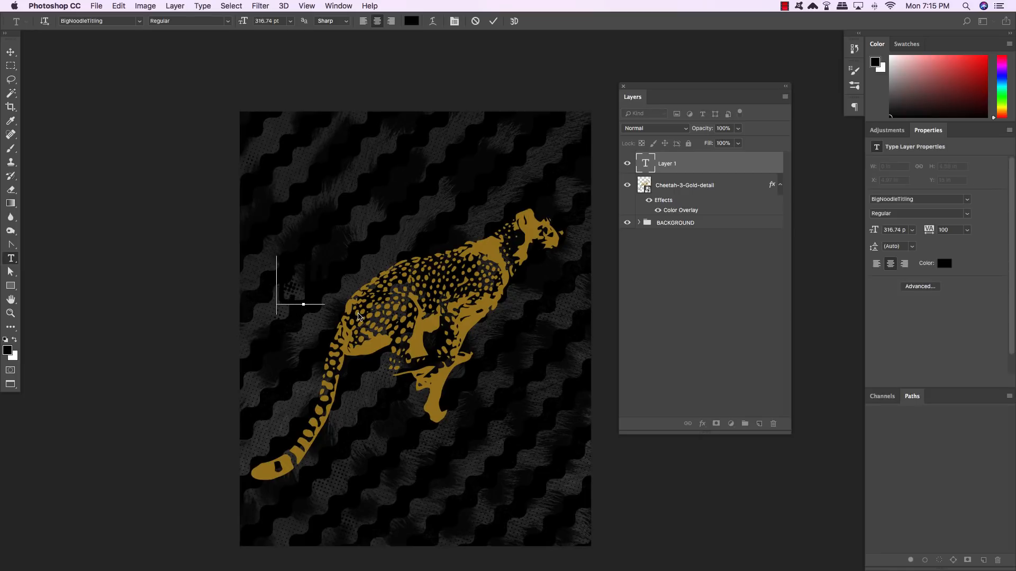
text(RGE)
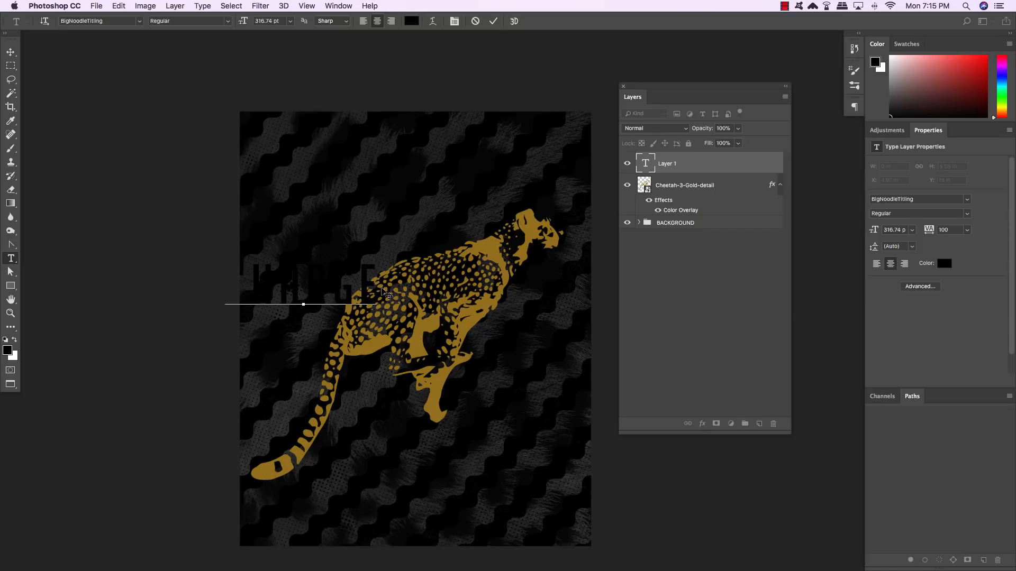
- Open the character settings and change the font of the whole word CHARGE to Loudhailer
drag(365, 281, 161, 275)
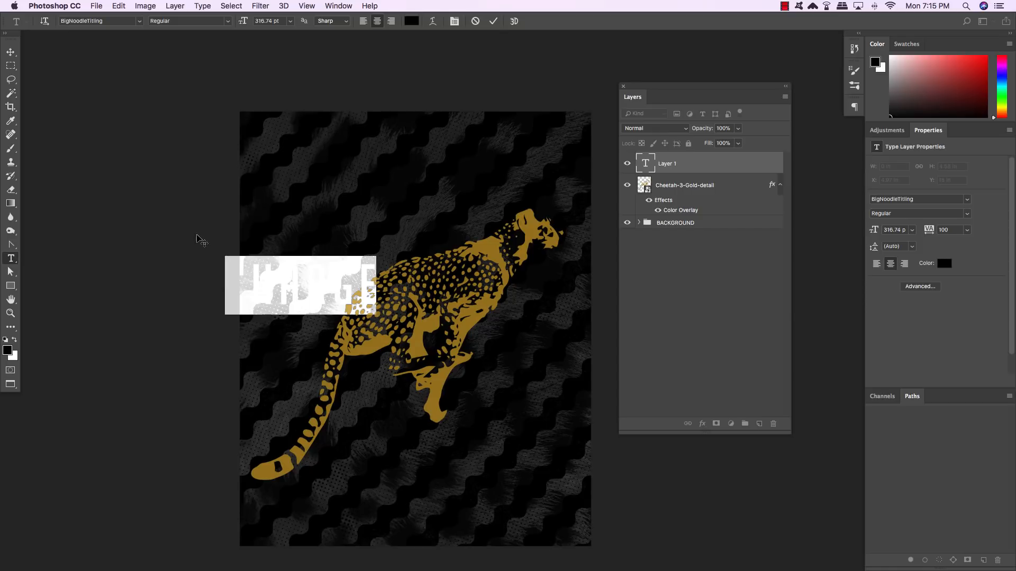
click(337, 6)
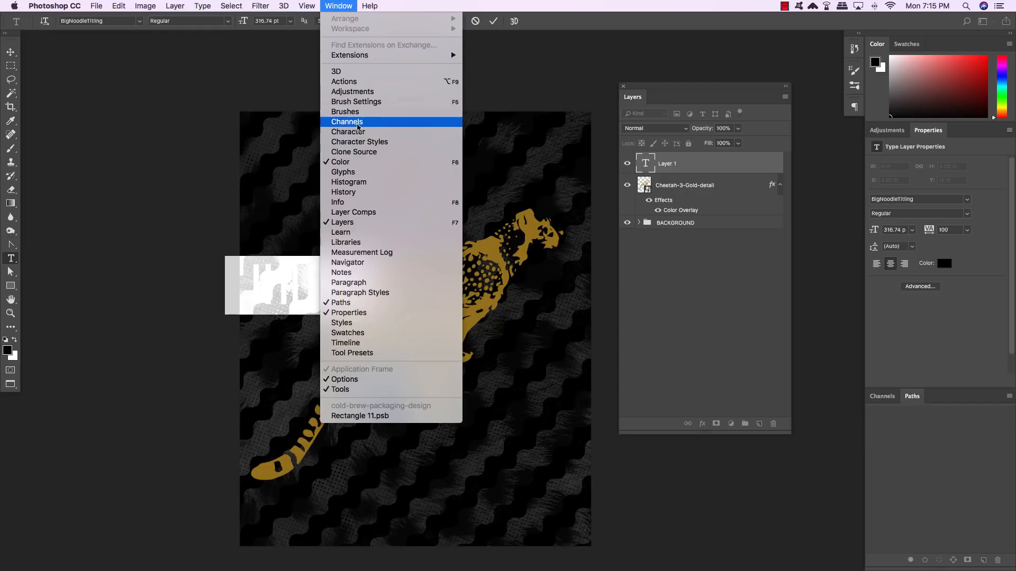
click(348, 132)
drag(590, 227, 463, 125)
text(COURAGE)
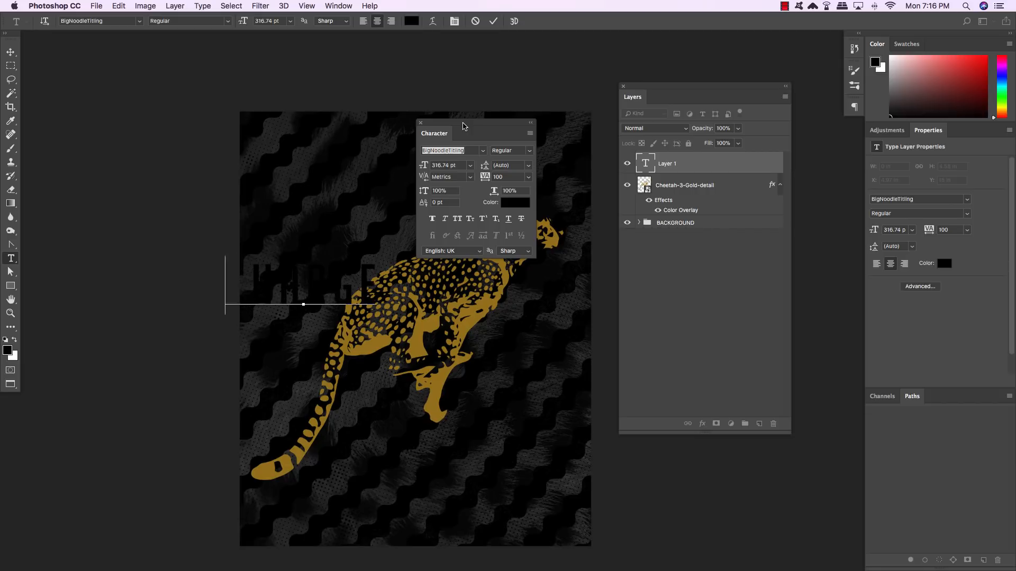
key(super+a)
click(469, 151)
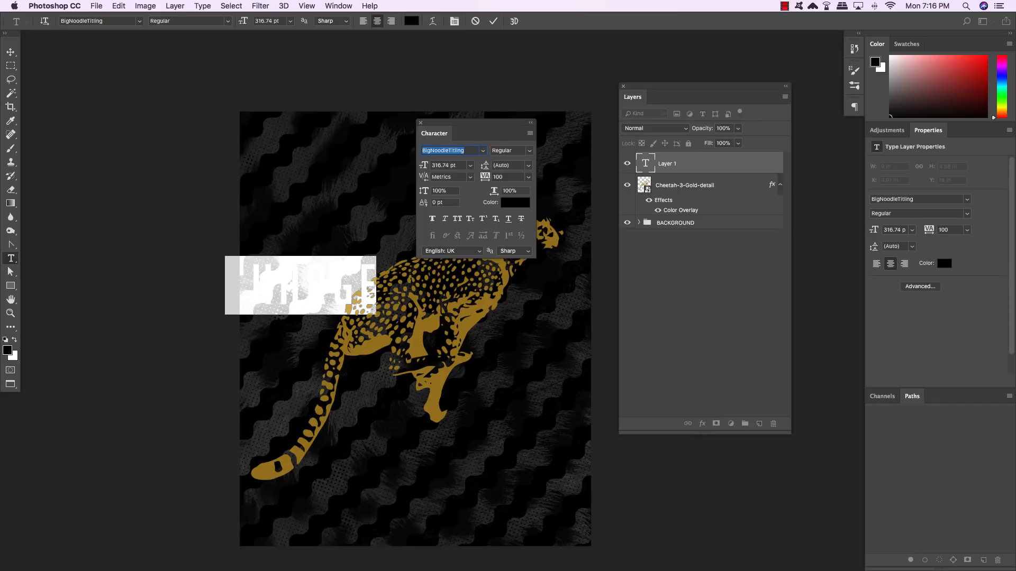
text(Loudhailer)
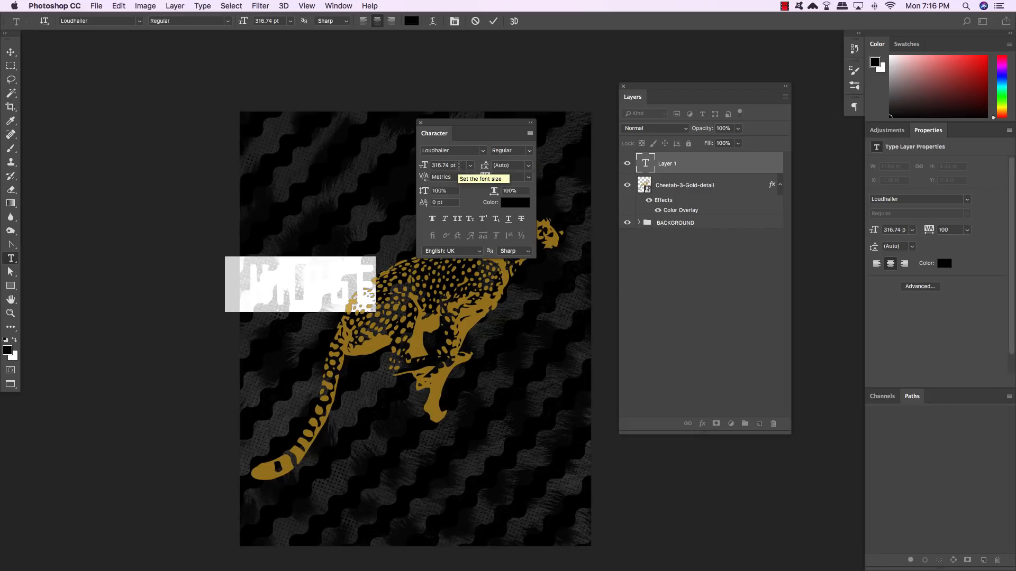
- Set the CHARGE text's font size to 725 pt and its tracking to 0
click(422, 165)
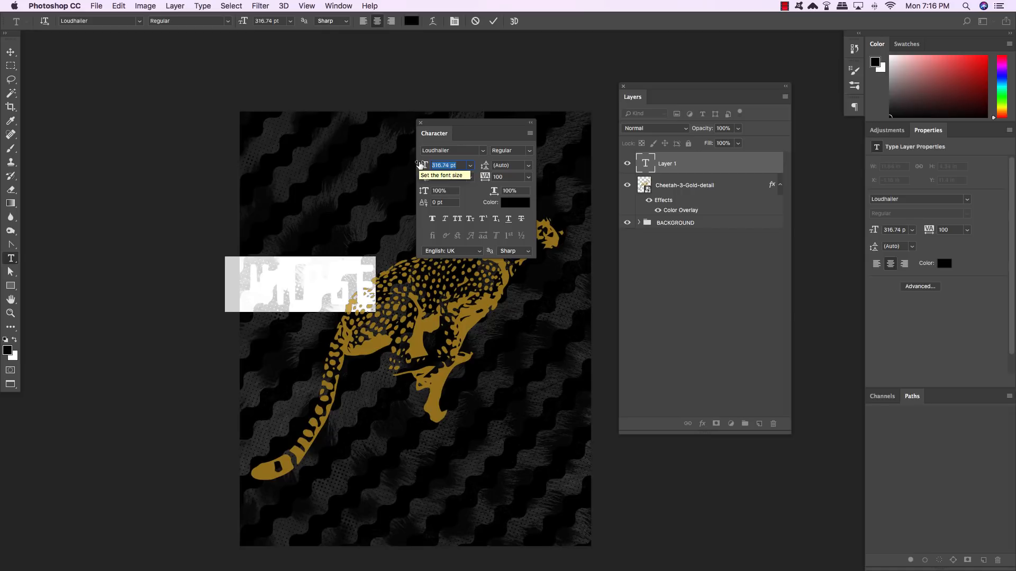
text(725)
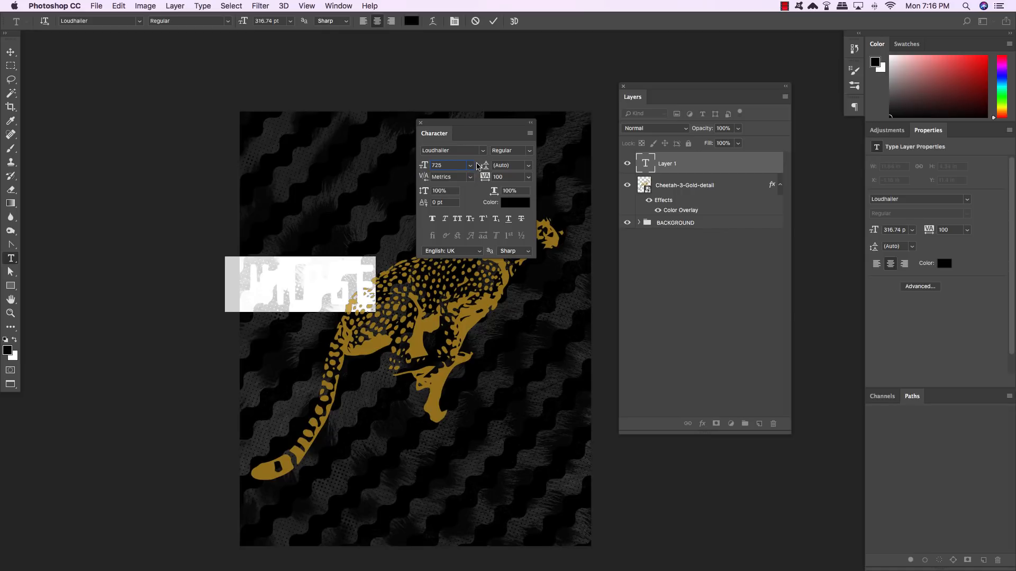
click(518, 176)
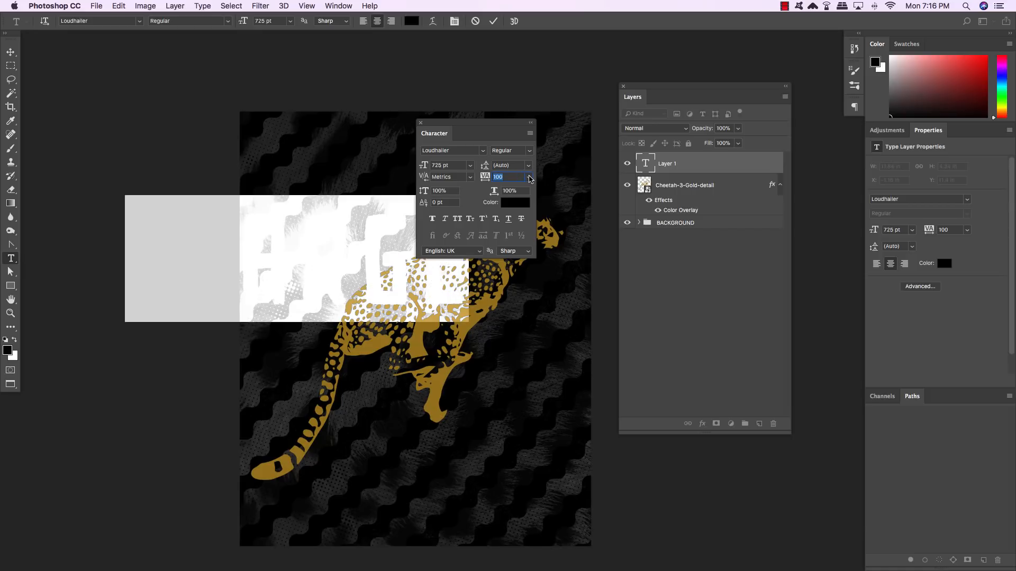
click(529, 177)
click(513, 241)
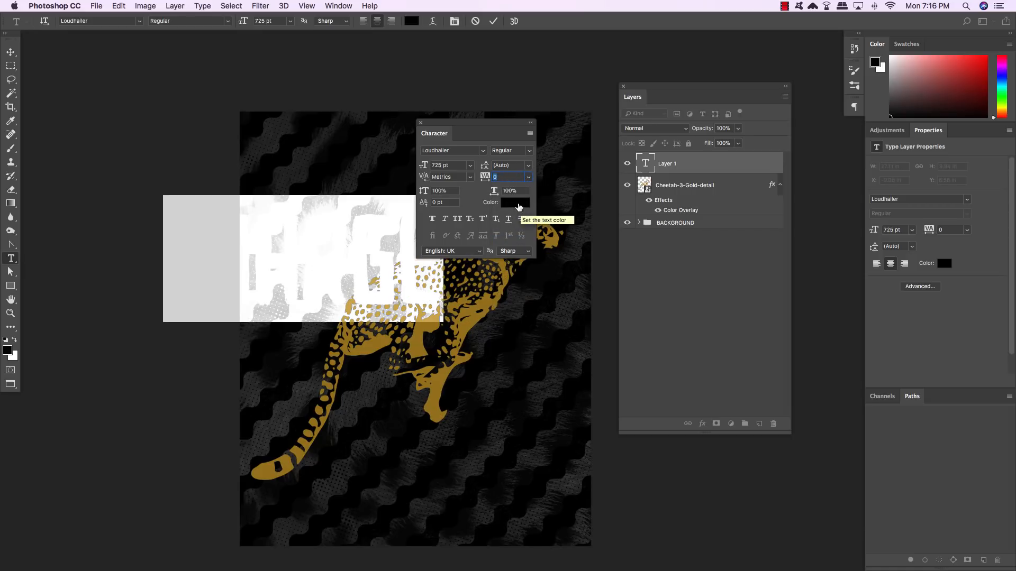
- Set the CHARGE text color to white (#ffffff) and commit the text edit
click(515, 202)
drag(347, 218, 235, 185)
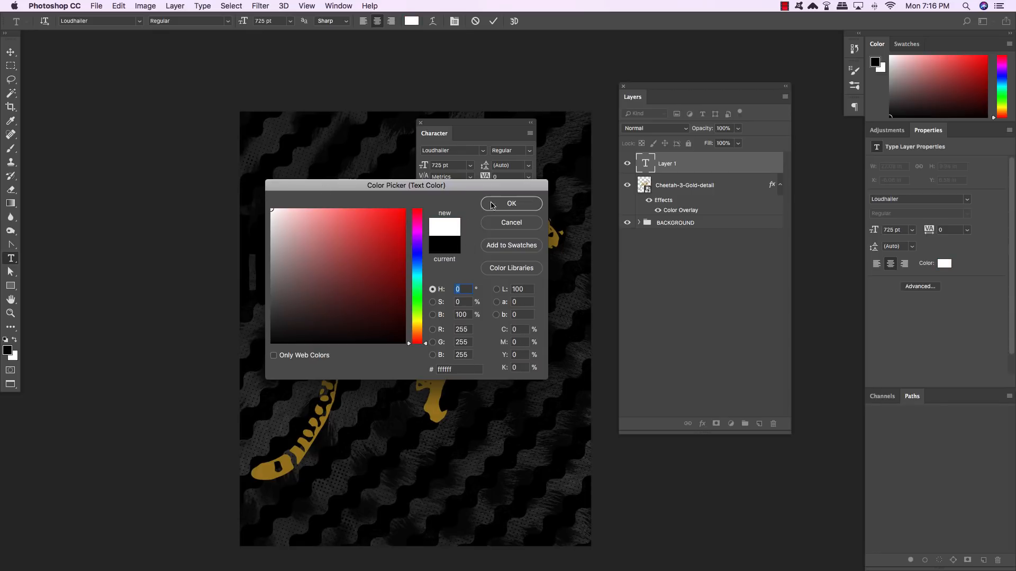
click(512, 204)
key(super+Return)
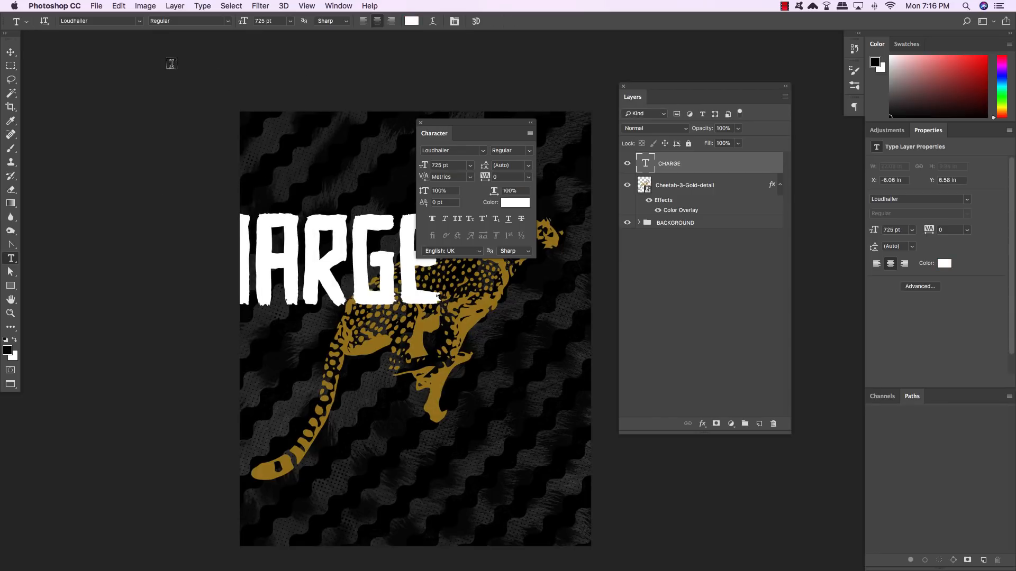
- Position the CHARGE text across the cheetah's body at about X 3.4 in, Y 11.59 in
click(10, 52)
drag(490, 135, 202, 95)
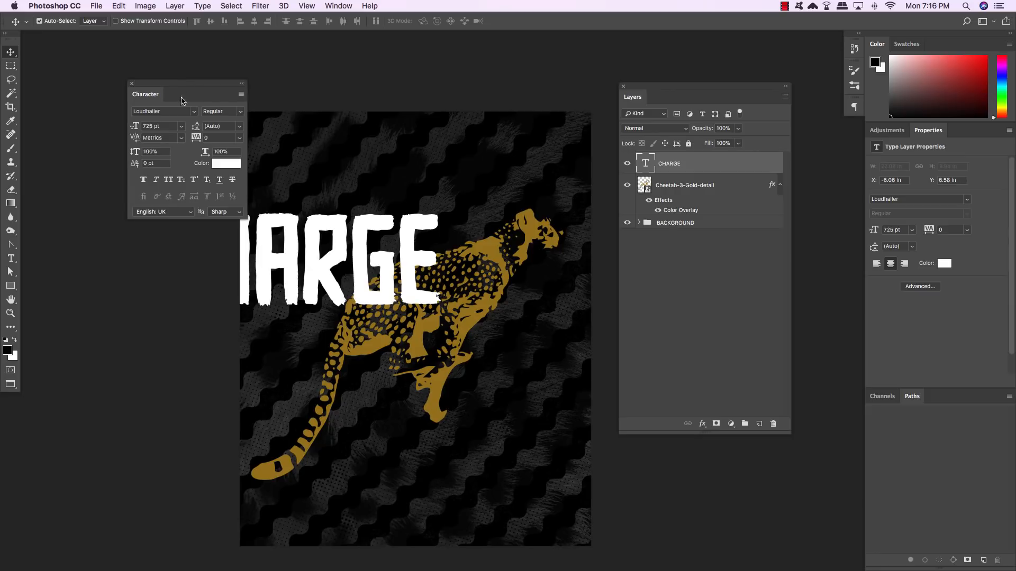
drag(323, 234, 431, 281)
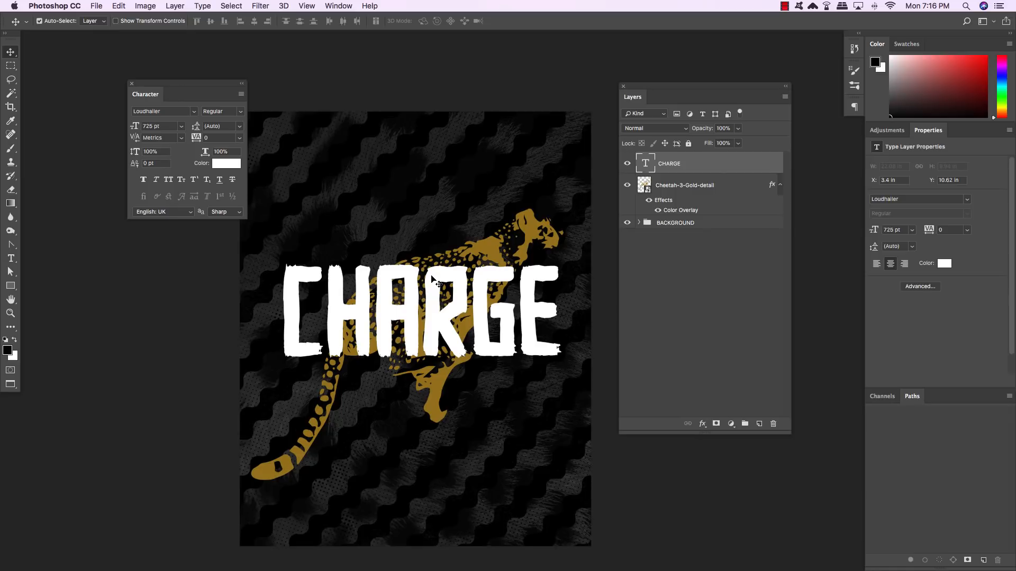
key(shift+Down)
key(shift+Down)
key(shift+Down)
key(shift+Down)
key(shift+Down)
key(shift+Down)
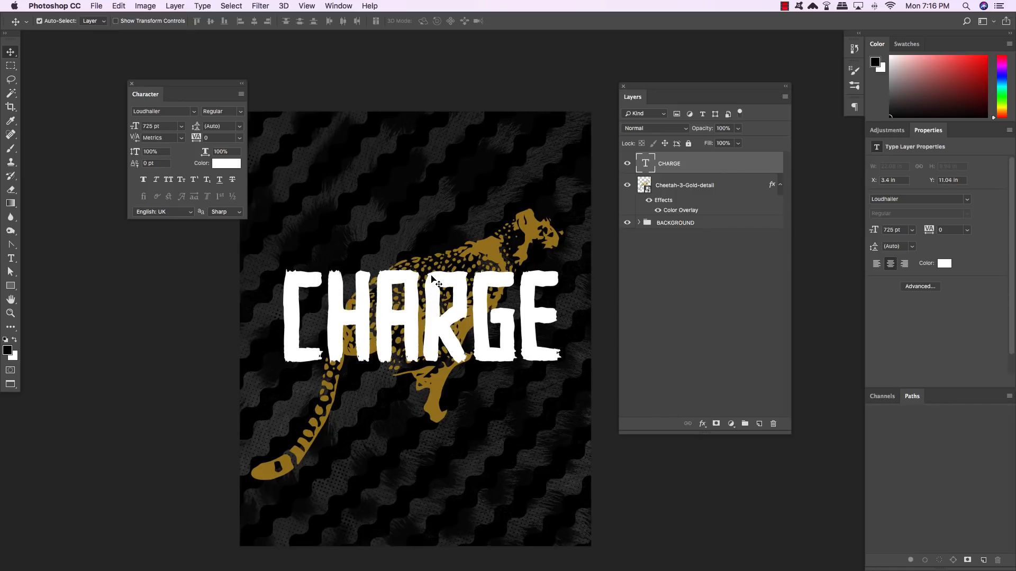
key(shift+Down)
key(shift+Down)
key(shift+Down)
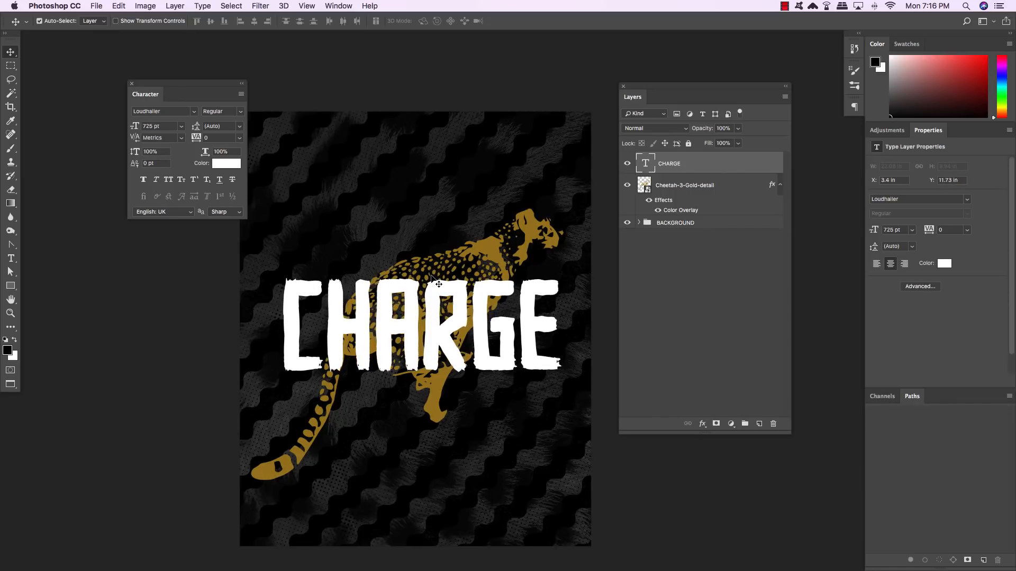
key(shift+Up)
key(shift+Up)
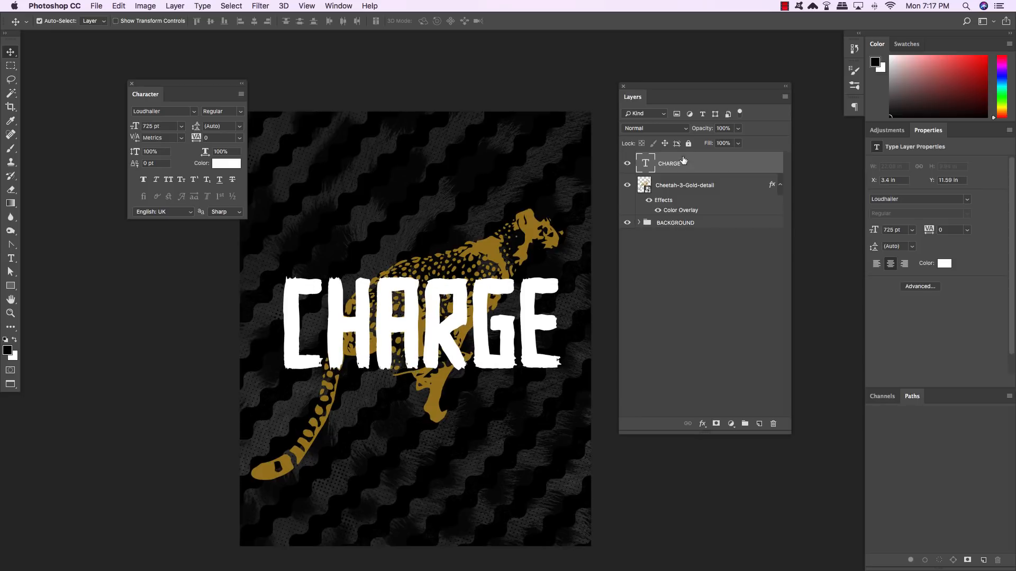
- Copy the cheetah layer's Color Overlay effect onto the CHARGE text layer and collapse the effects lists
click(781, 189)
click(781, 185)
drag(733, 91, 699, 167)
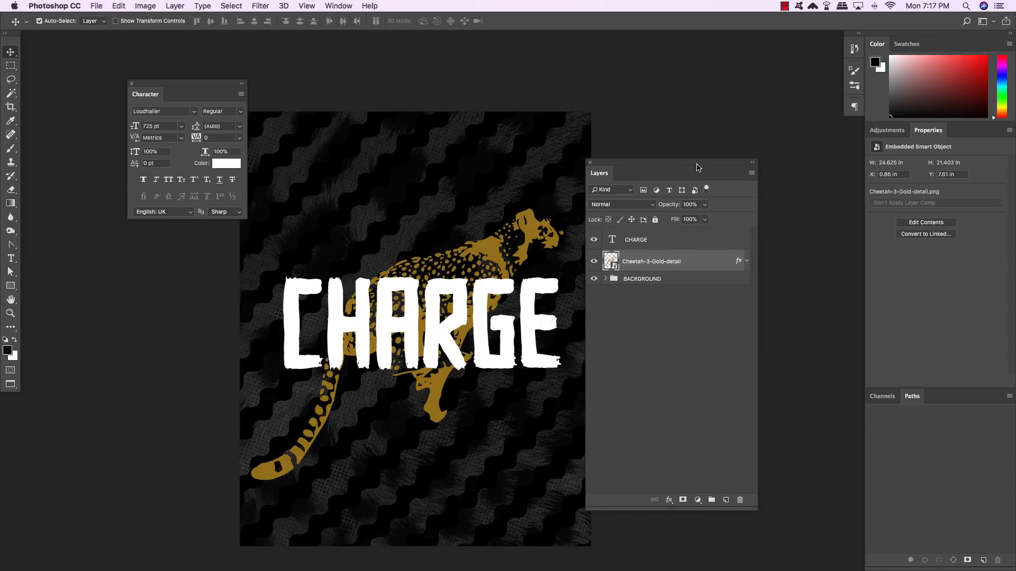
click(746, 261)
click(746, 261)
drag(738, 263, 732, 242)
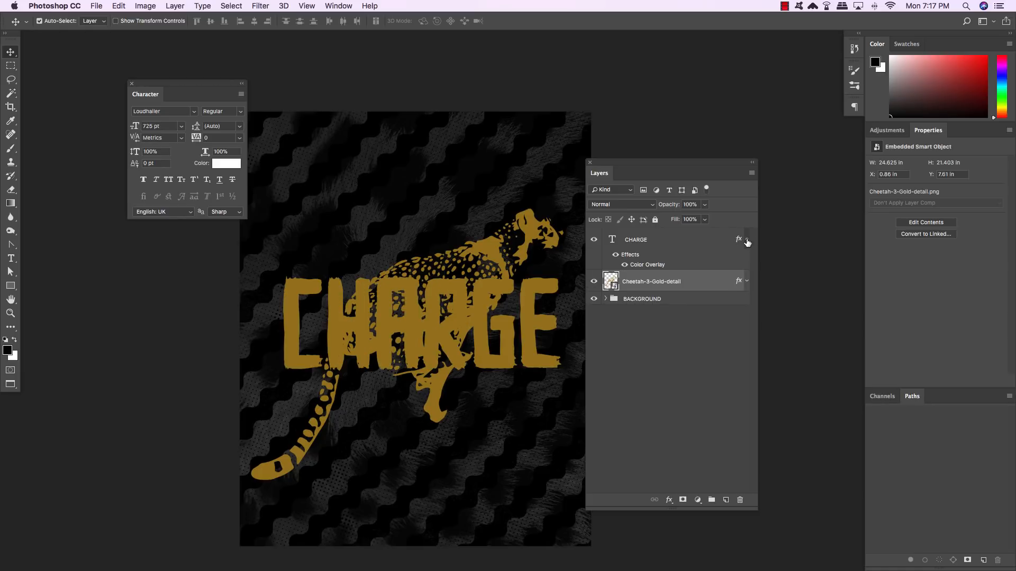
click(747, 240)
click(739, 241)
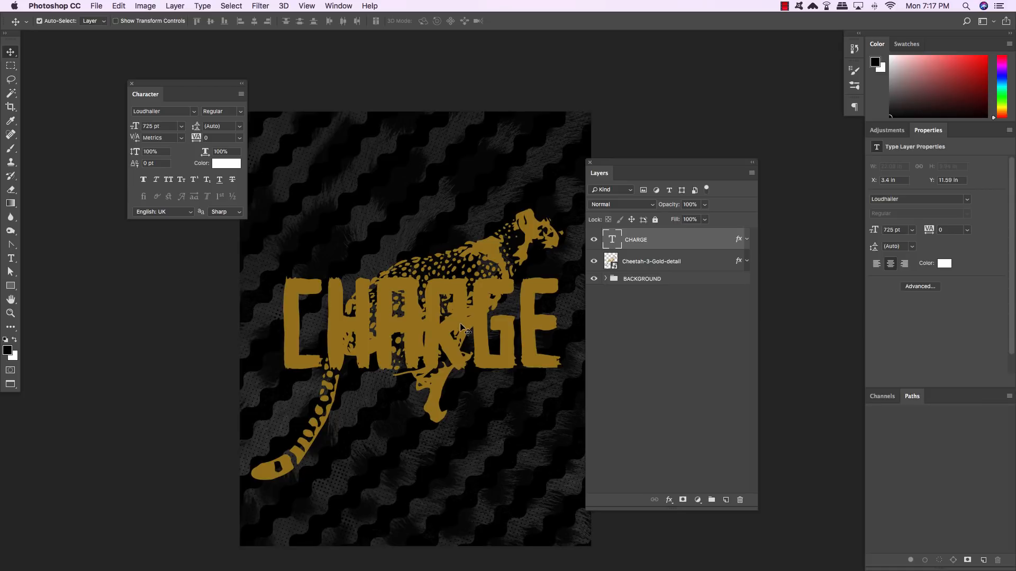
- Load the CHARGE text outline as a selection and expand it by 25 pixels
super+click(614, 243)
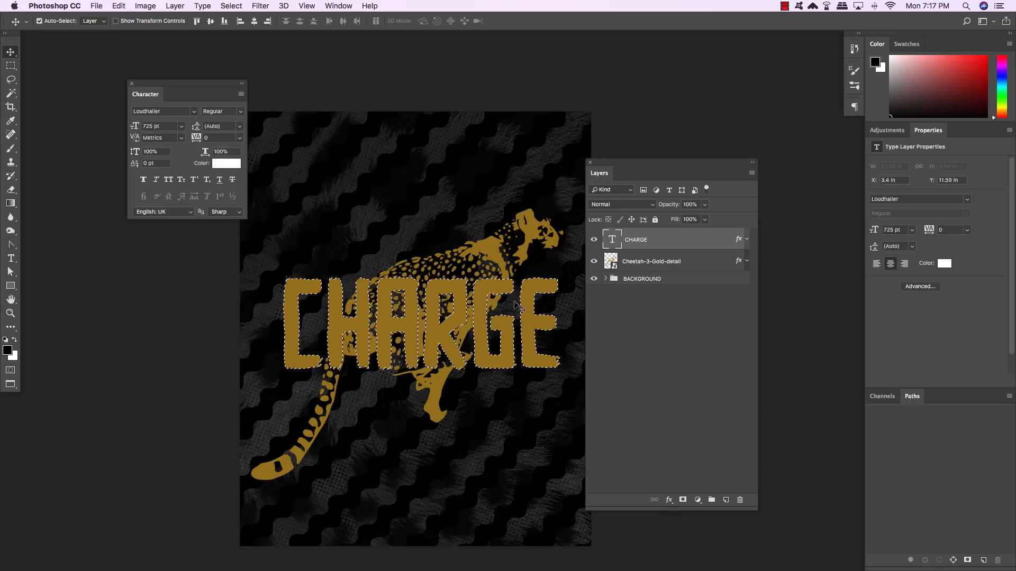
click(231, 5)
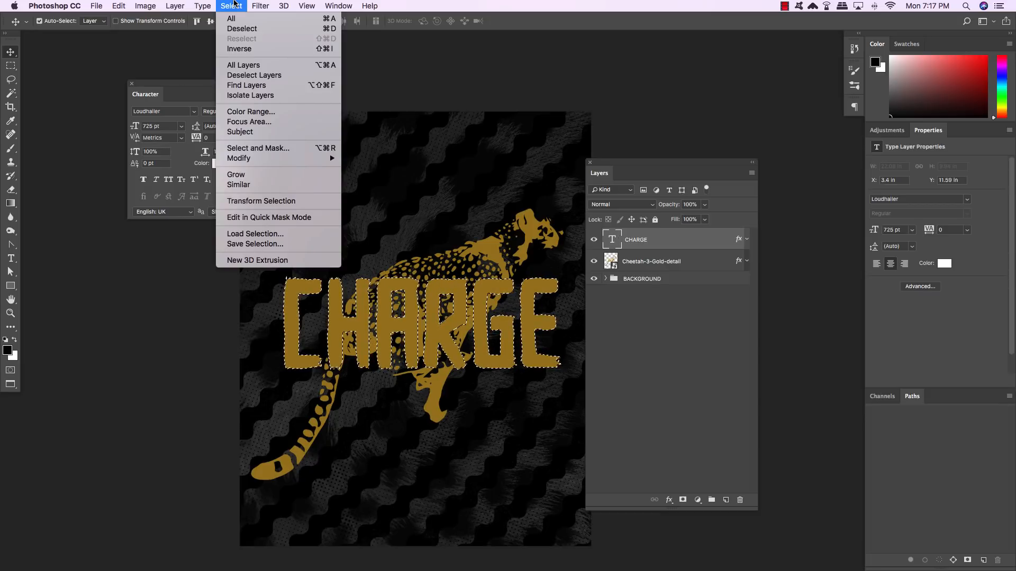
mouse_move(301, 159)
click(386, 178)
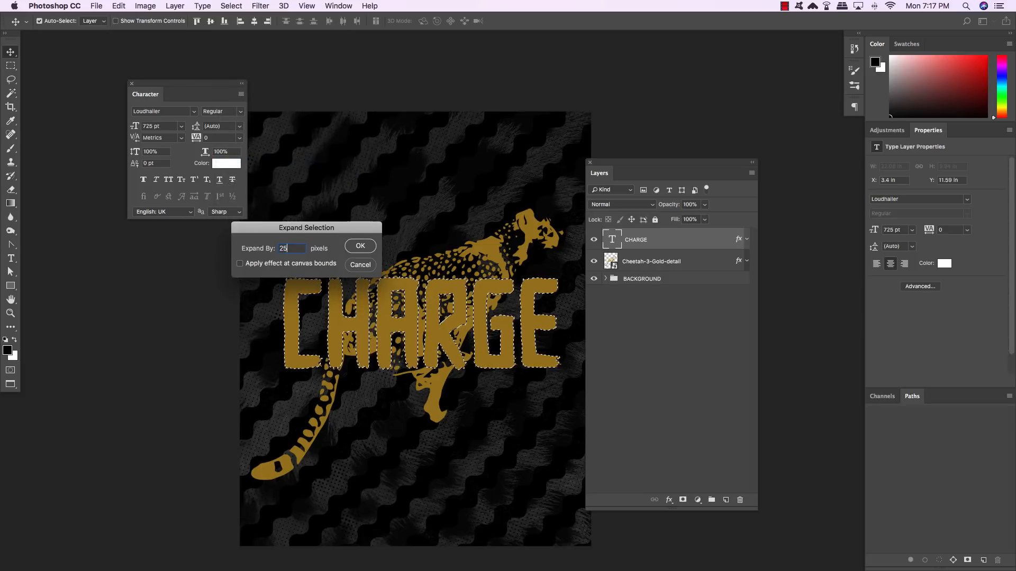
key(Return)
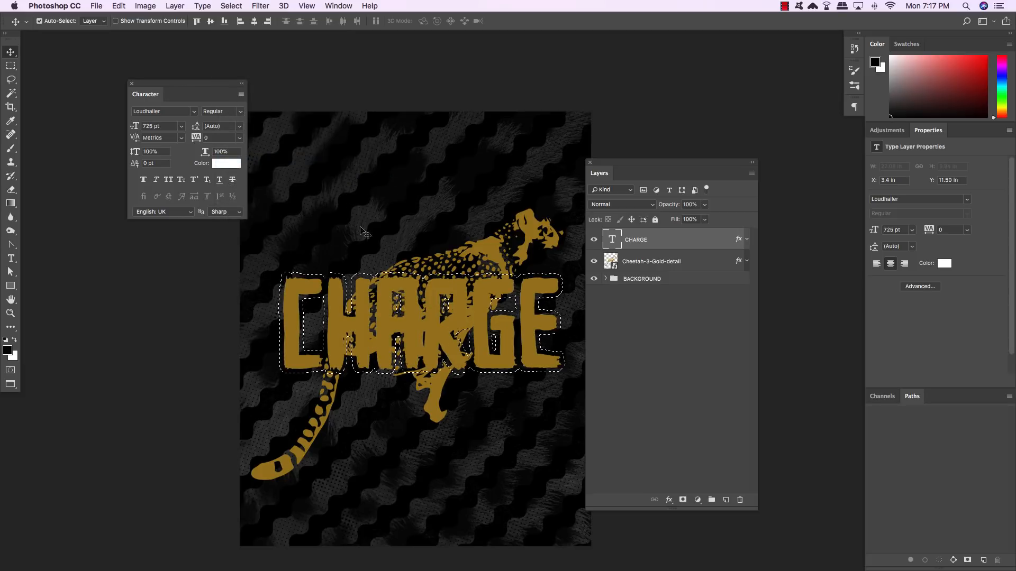
- Invert the expanded selection and add it as a layer mask on the Cheetah-3-Gold-detail layer
click(230, 5)
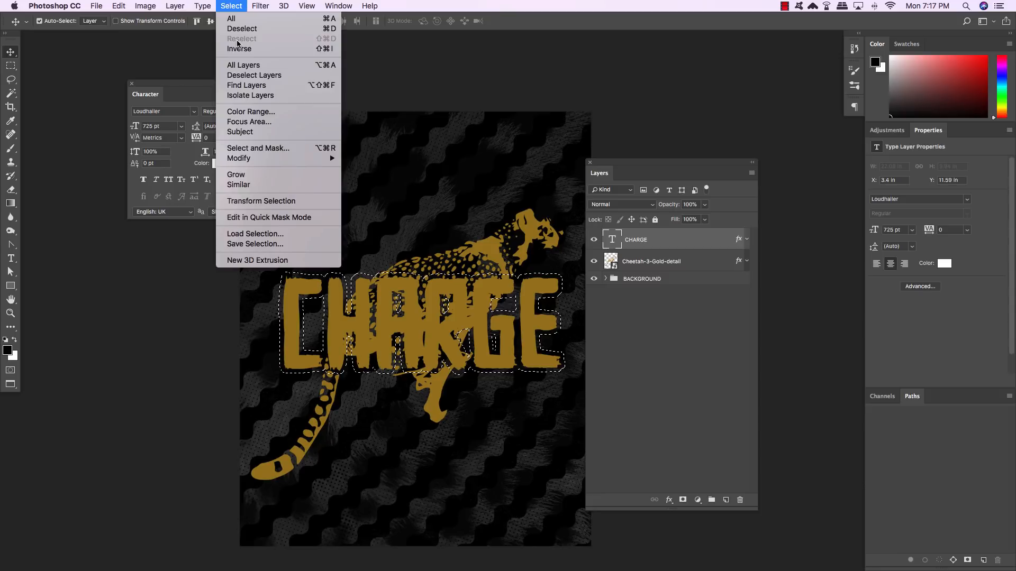
click(247, 50)
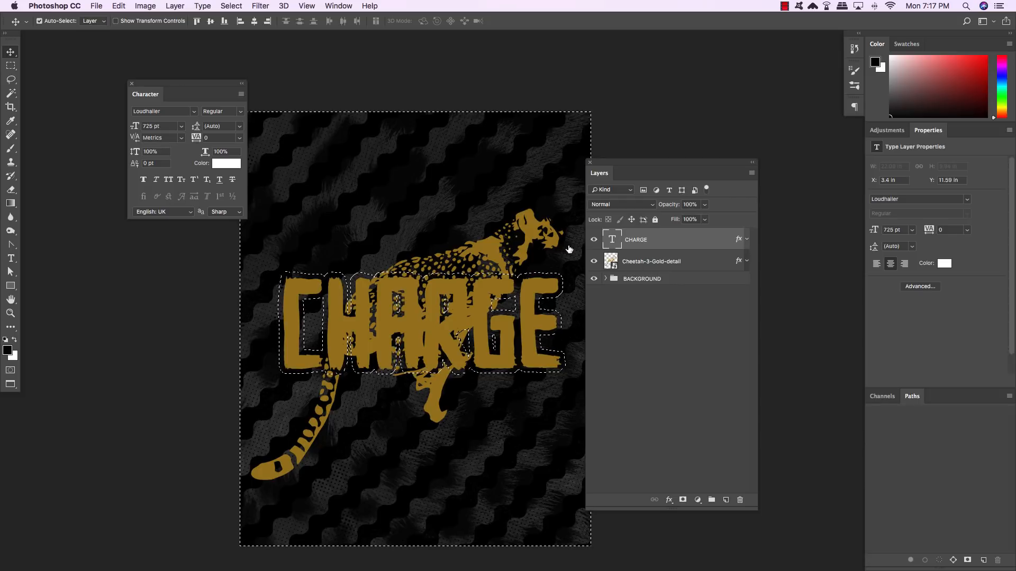
click(670, 263)
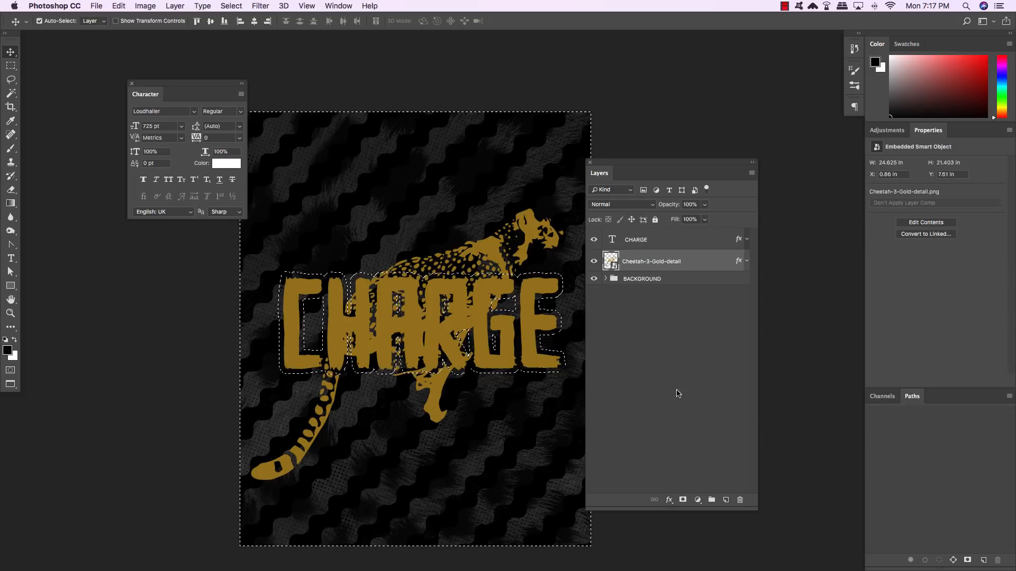
click(682, 501)
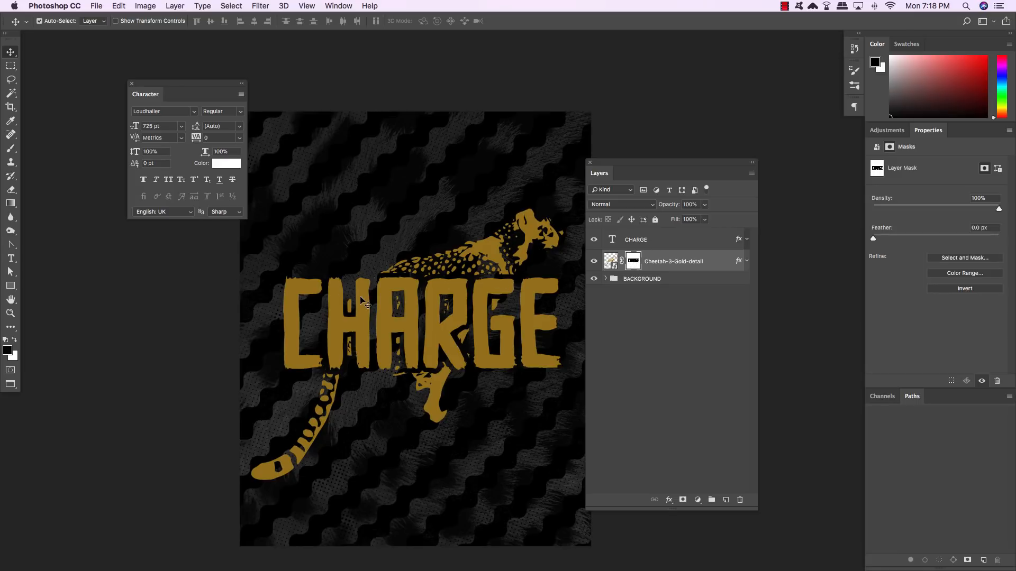
- Retouch the cheetah's layer mask around the CHARGE letters with a 45 px black brush, undoing unwanted strokes
key(b)
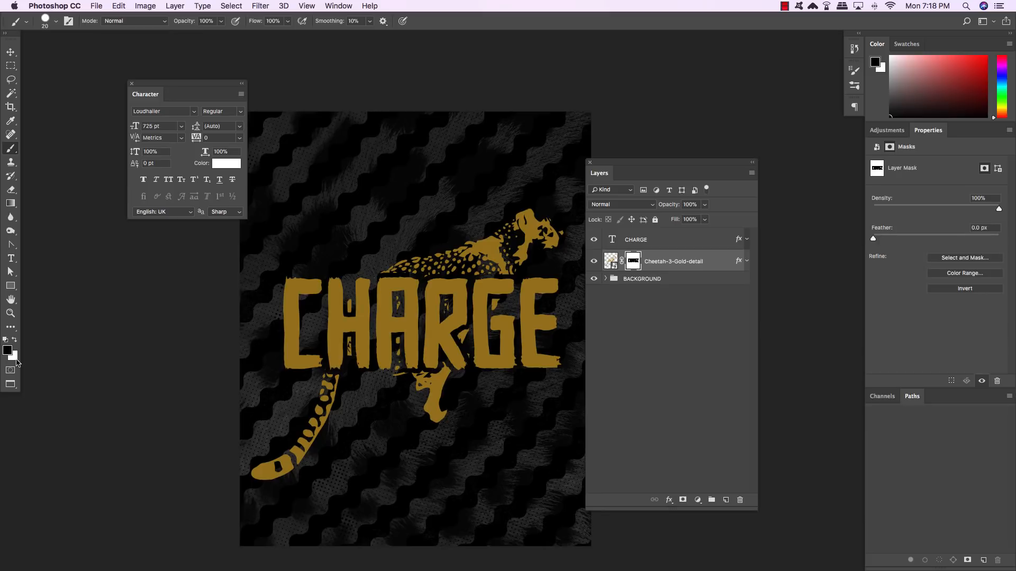
key(bracketright)
key(alt+super+z)
key(alt+super+z)
scroll(475, 300, left, 1)
- Add a new text layer above the CHARGE layer reading "COLD BREW", placed below the CHARGE lettering
click(687, 239)
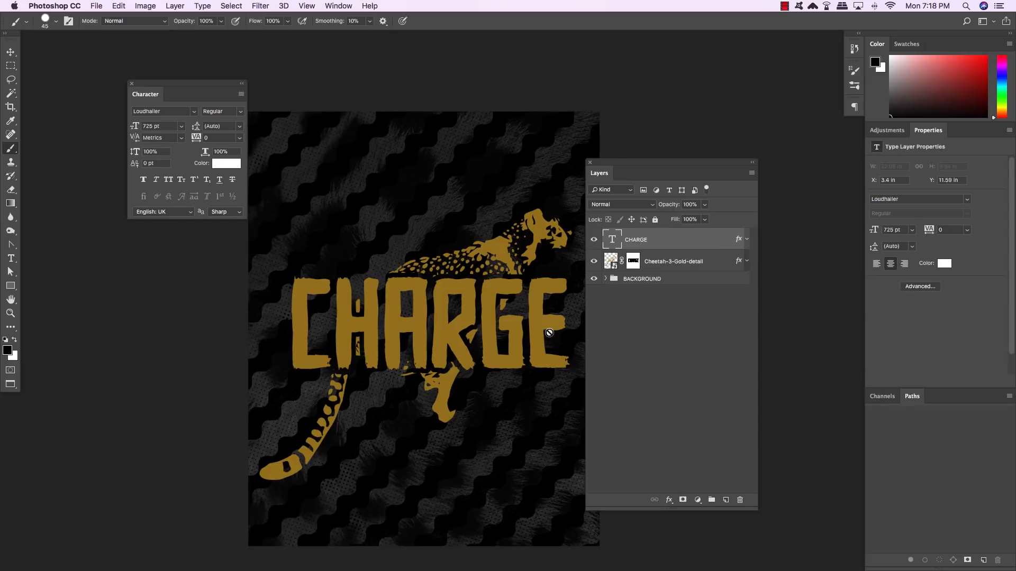
click(727, 500)
key(t)
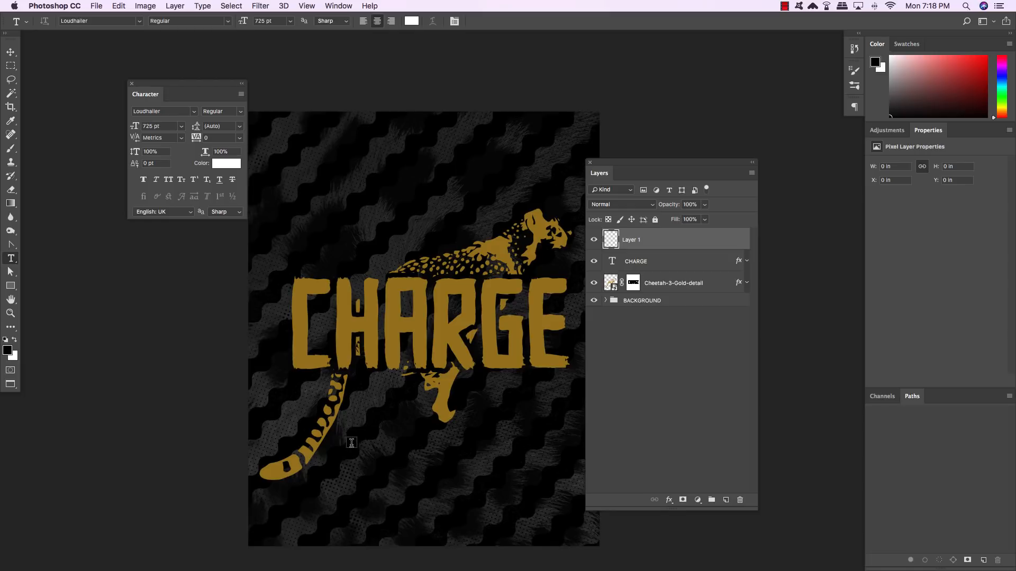
click(360, 414)
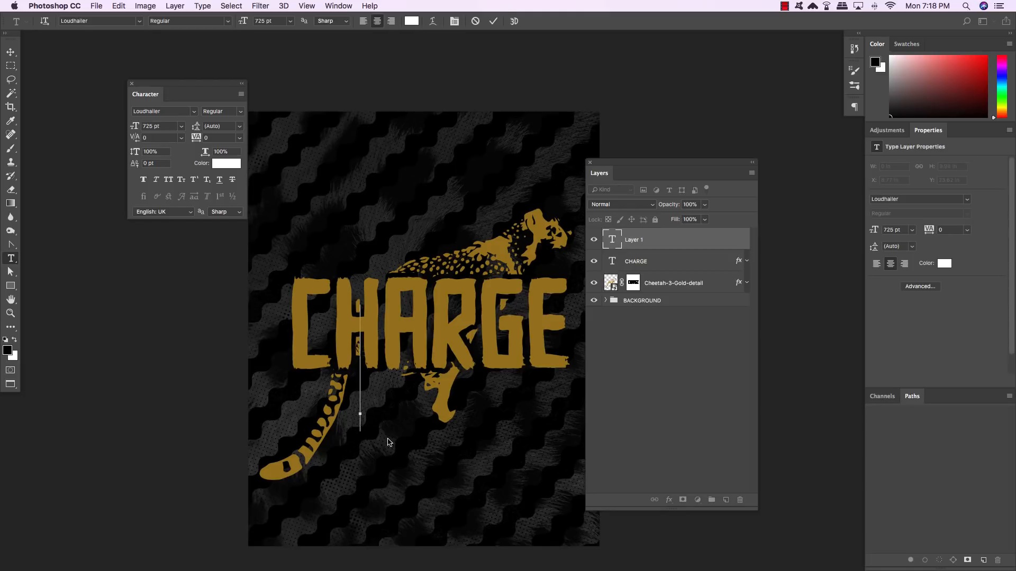
text(EOL)
text(D BREW)
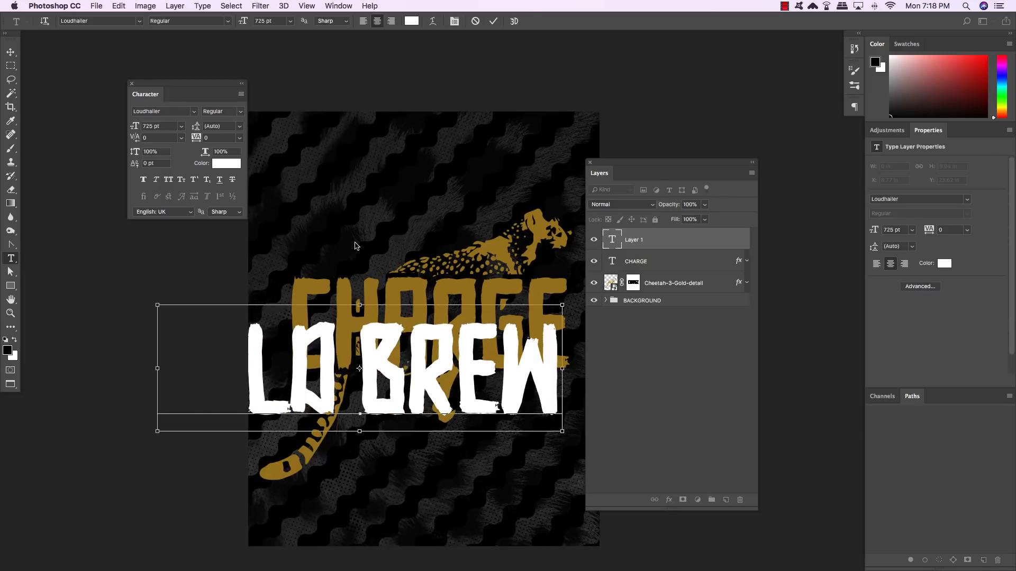
- Format the COLD BREW text in Avenir Black at 110 pt with a tracking of 160
key(super+a)
click(170, 111)
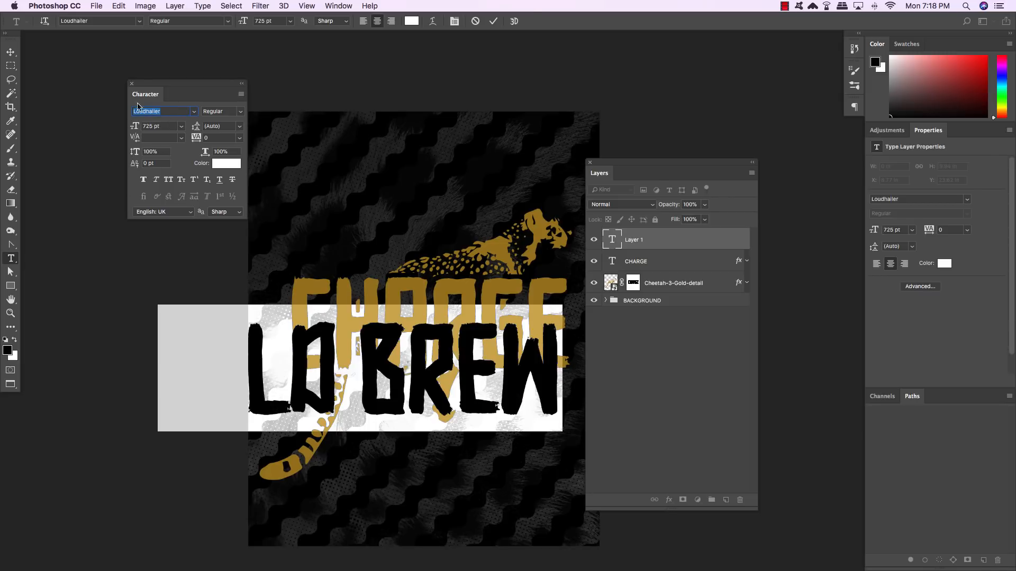
text(avenir)
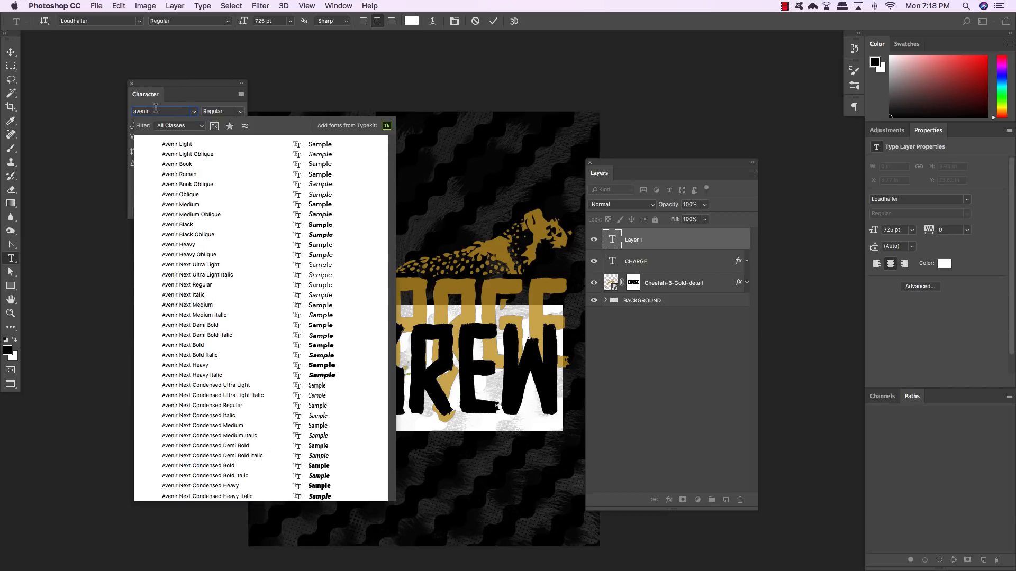
click(186, 225)
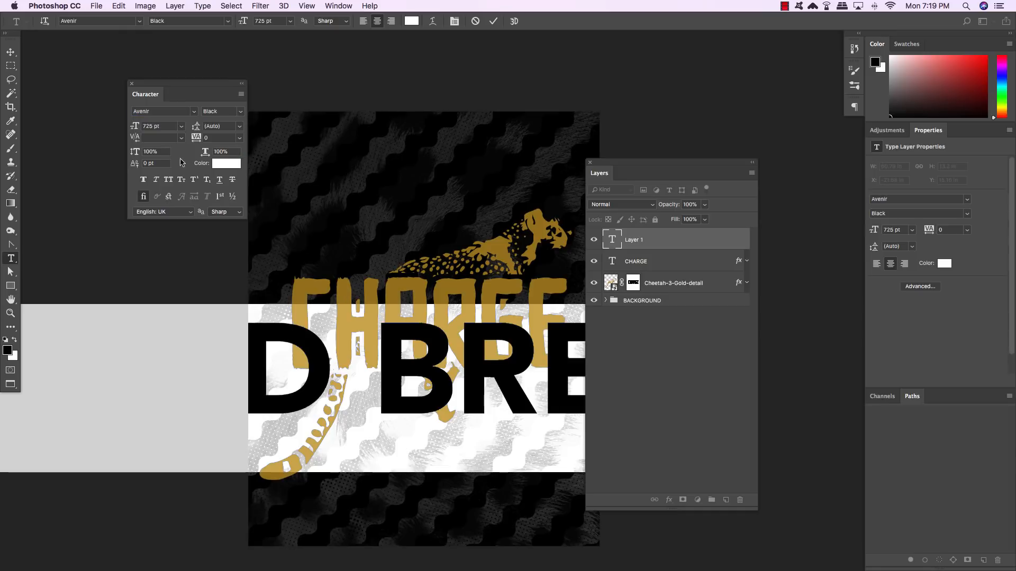
click(163, 127)
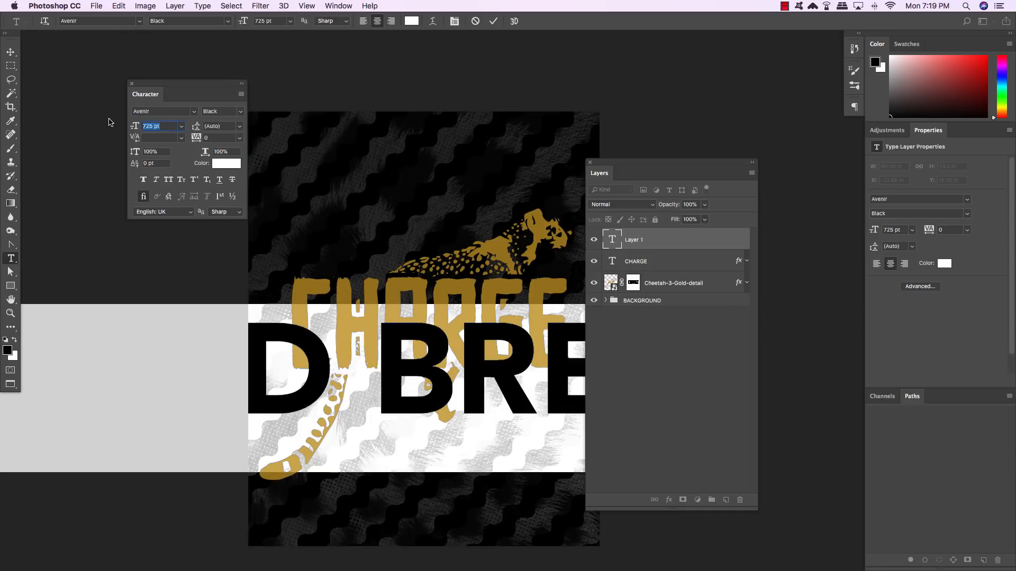
text(110)
key(Return)
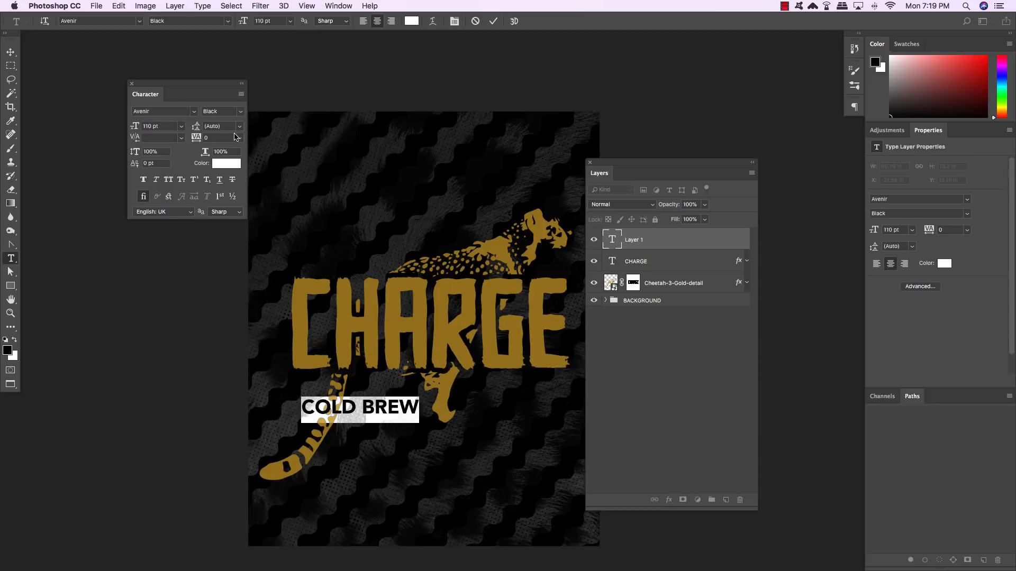
text(160)
key(Return)
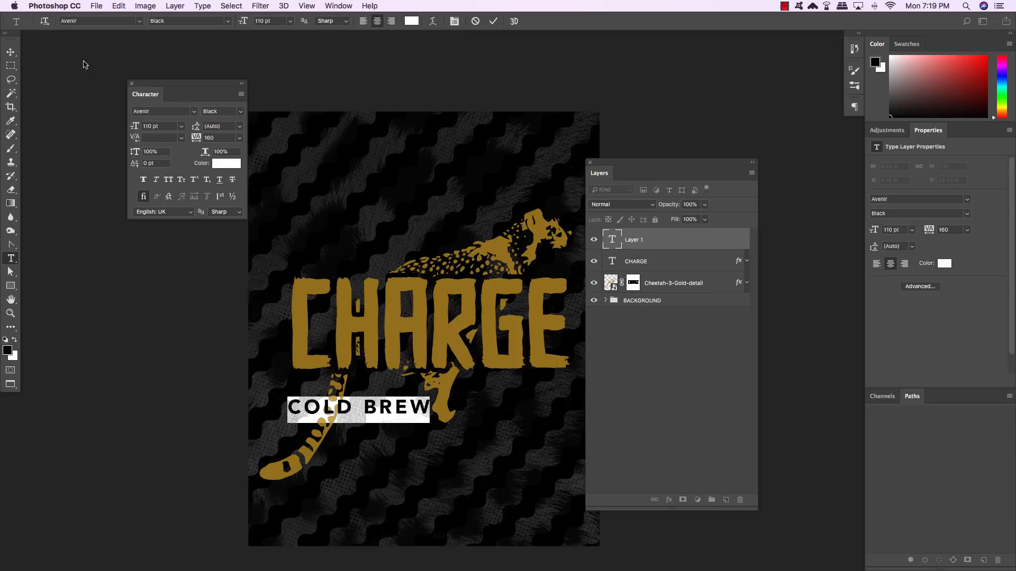
- Move the COLD BREW text so it sits centred just beneath the CHARGE lettering
click(10, 51)
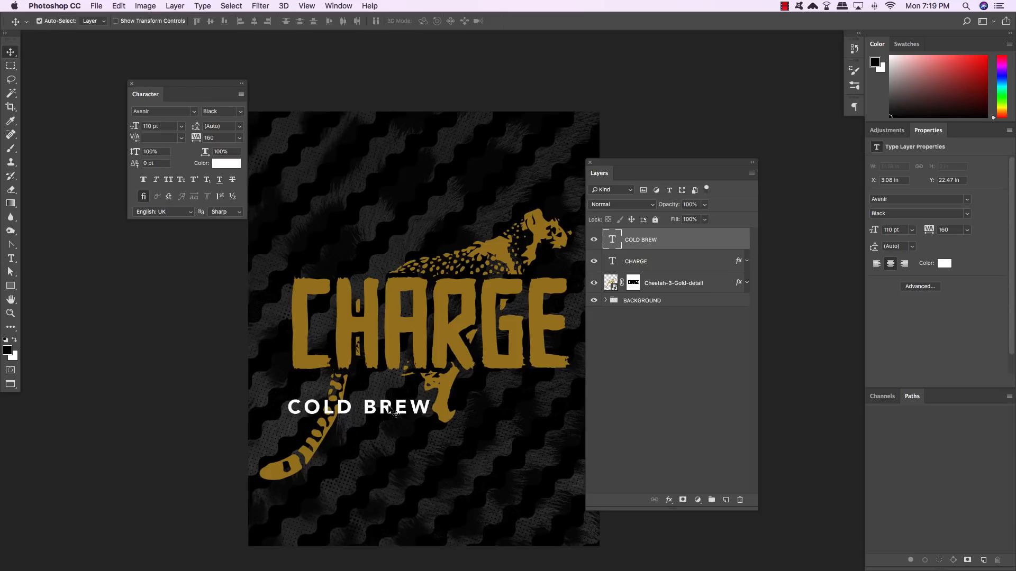
drag(384, 403, 450, 396)
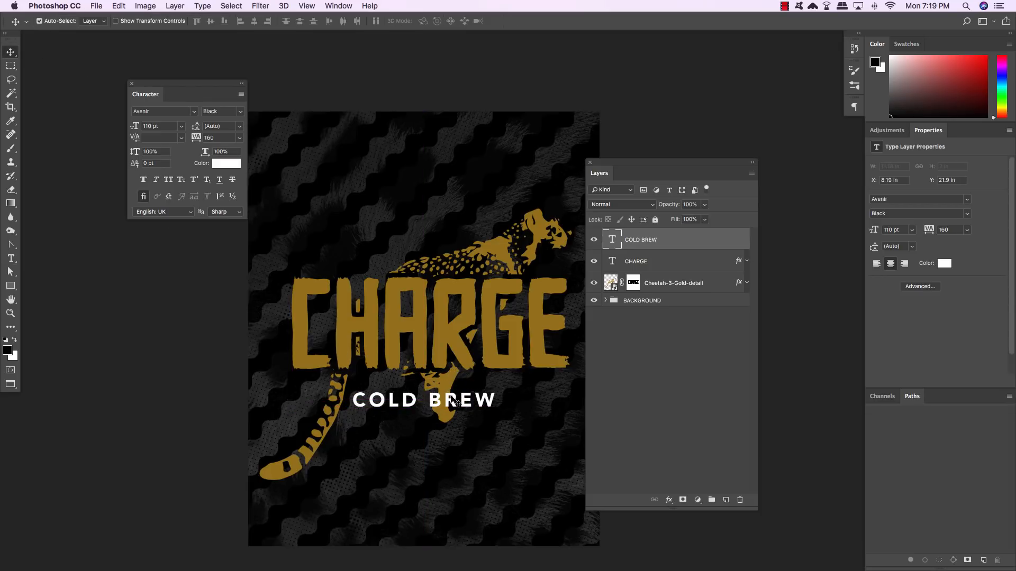
key(shift+Up)
key(shift+Up)
key(shift+Up)
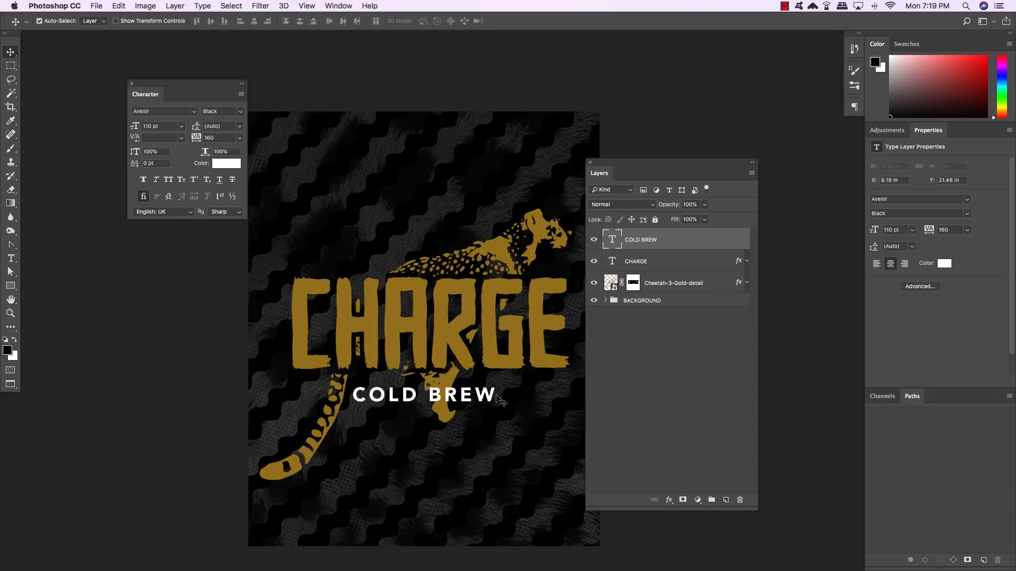
- Draw a thin white rectangle without stroke, about 218 by 4 px, as a line to the left of COLD BREW
key(u)
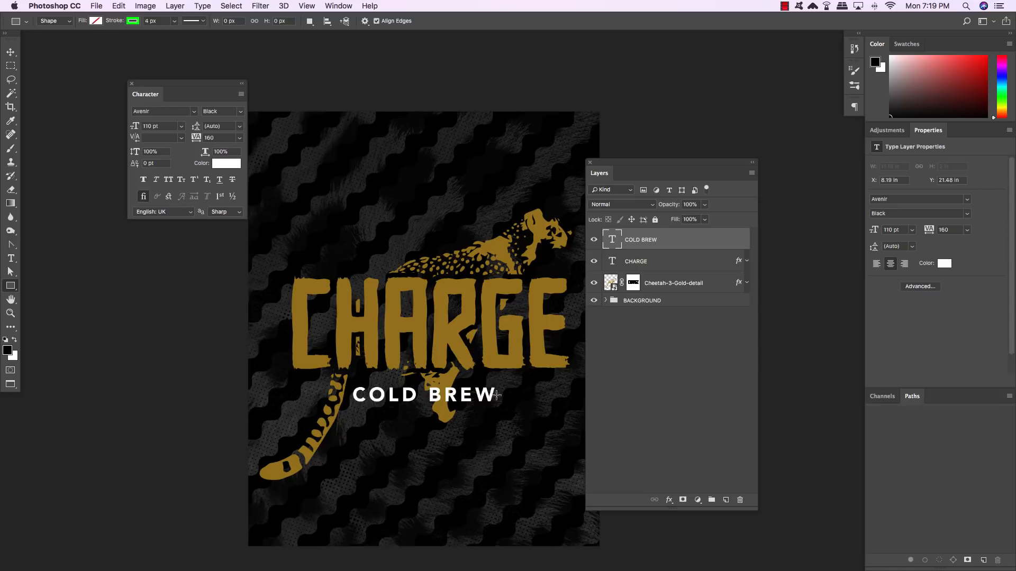
click(134, 21)
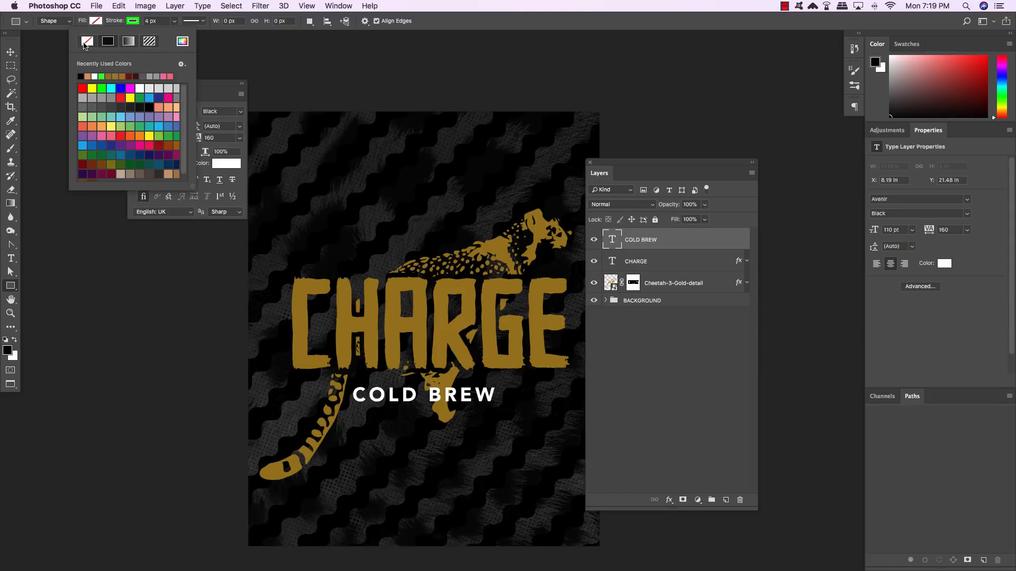
click(85, 43)
click(97, 22)
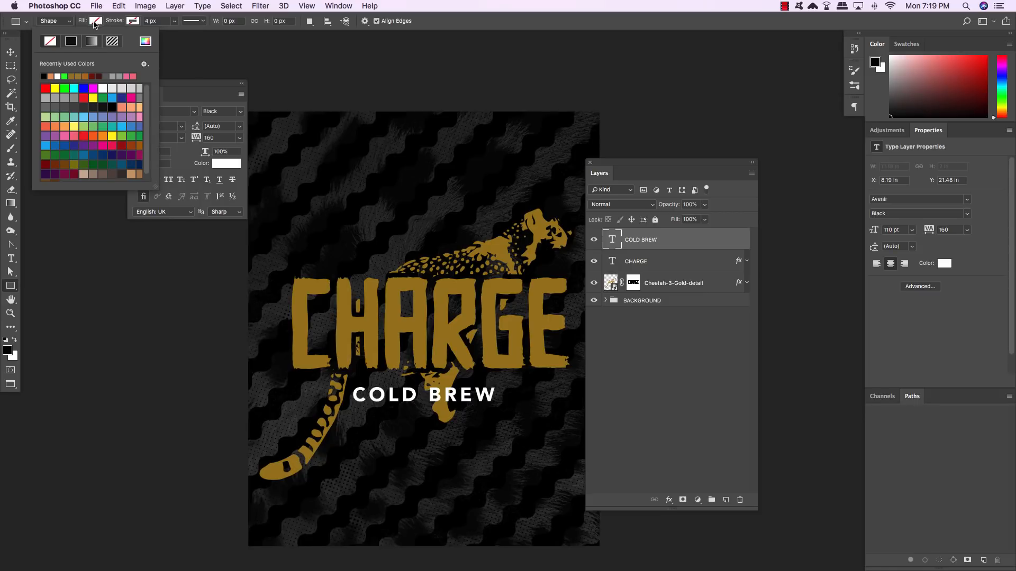
click(57, 77)
drag(345, 395, 308, 394)
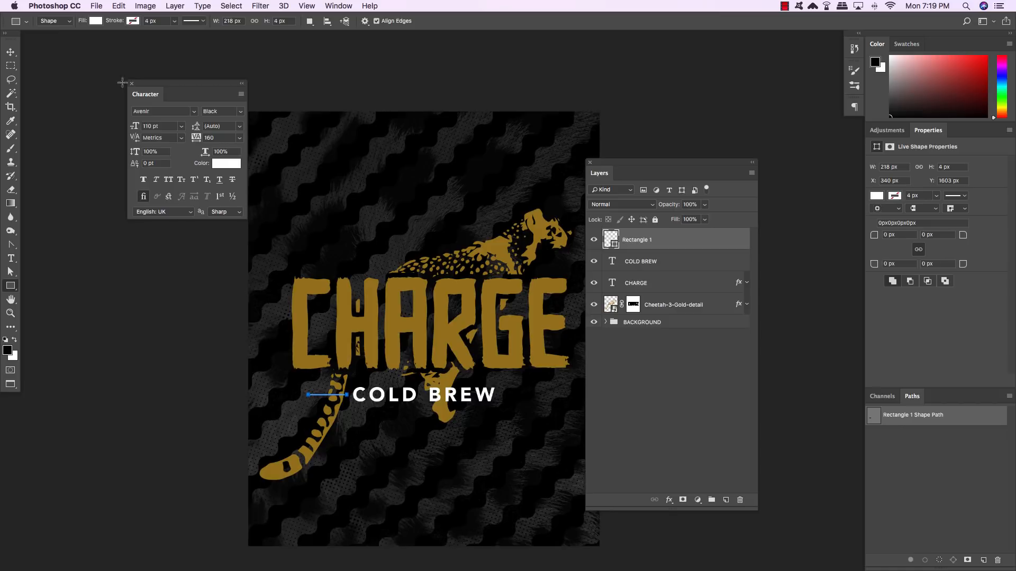
- Duplicate the thin white line and shift the copy horizontally to the right side of COLD BREW, at X about 1429 px
click(11, 52)
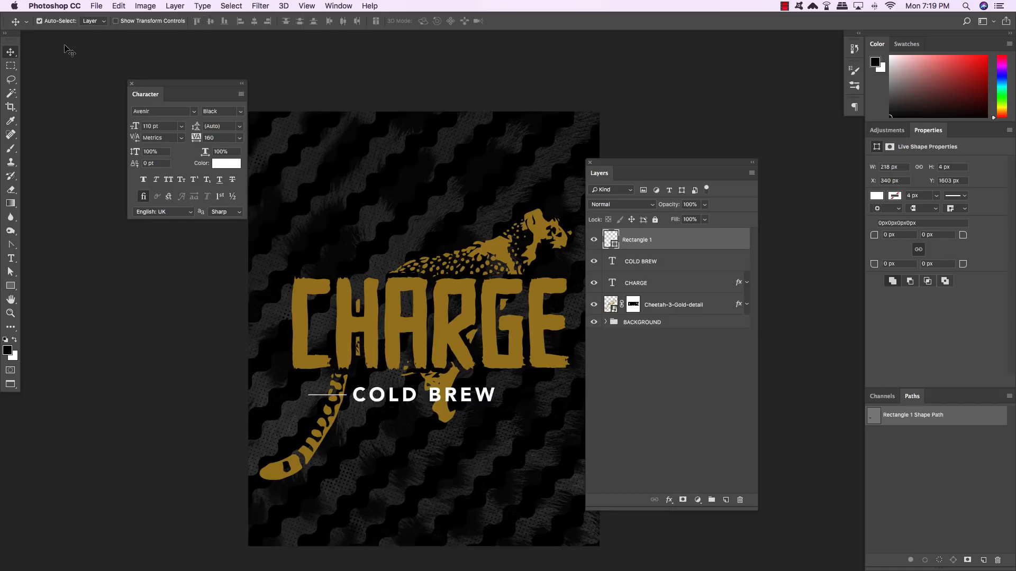
key(super+j)
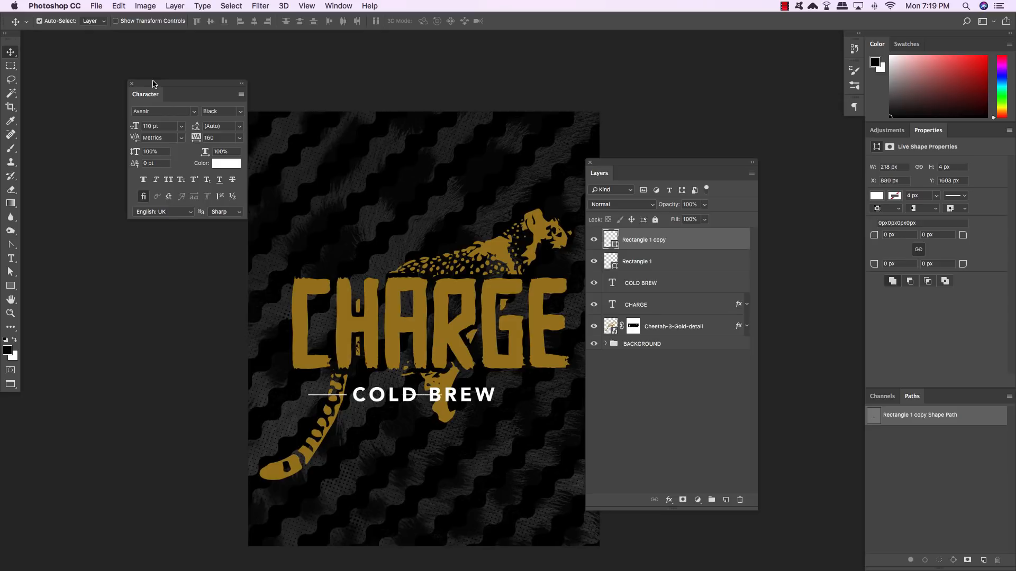
key(shift+Right)
key(shift+Right)
key(shift+Right)
key(shift+Right)
key(shift+Right)
key(shift+Right)
key(shift+Right)
key(shift+Right)
key(shift+Right)
key(shift+Right)
key(shift+Right)
key(shift+Right)
key(shift+Right)
key(shift+Right)
key(shift+Right)
key(shift+Right)
key(shift+Right)
key(shift+Right)
key(shift+Right)
key(shift+Right)
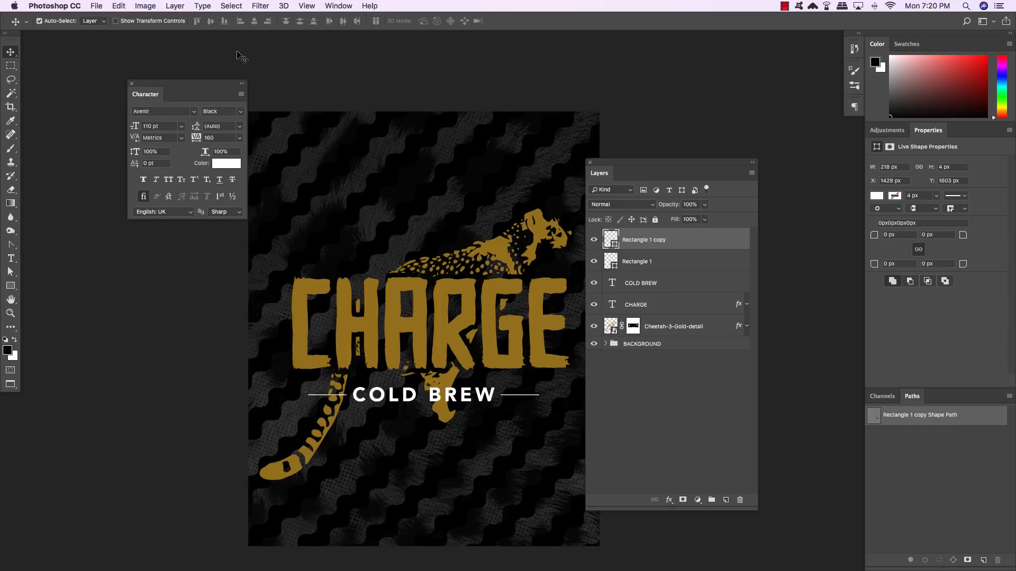
- Add a new text layer on top reading "KEEP REFRIGERATED" below the COLD BREW line
click(726, 500)
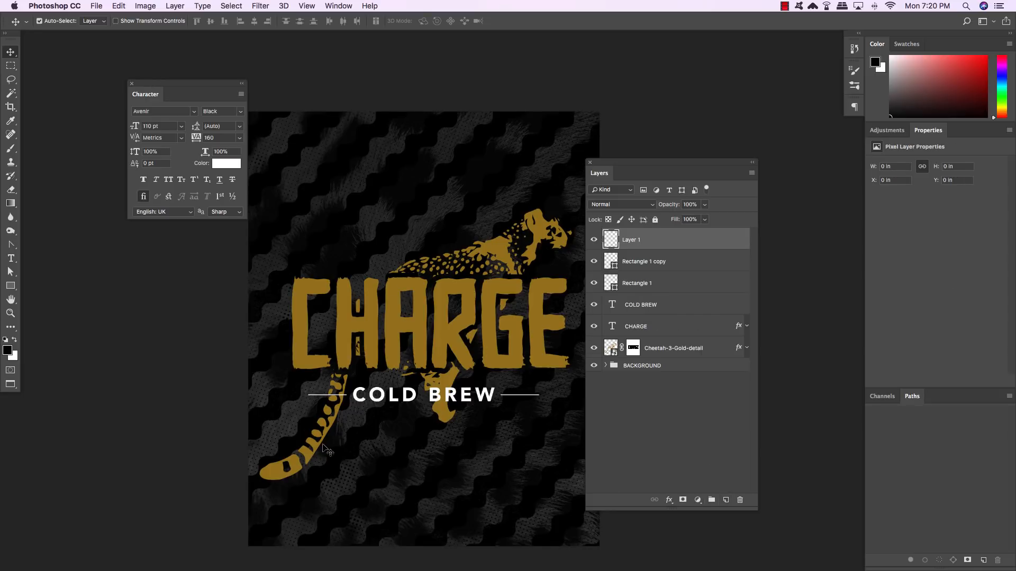
key(t)
click(359, 454)
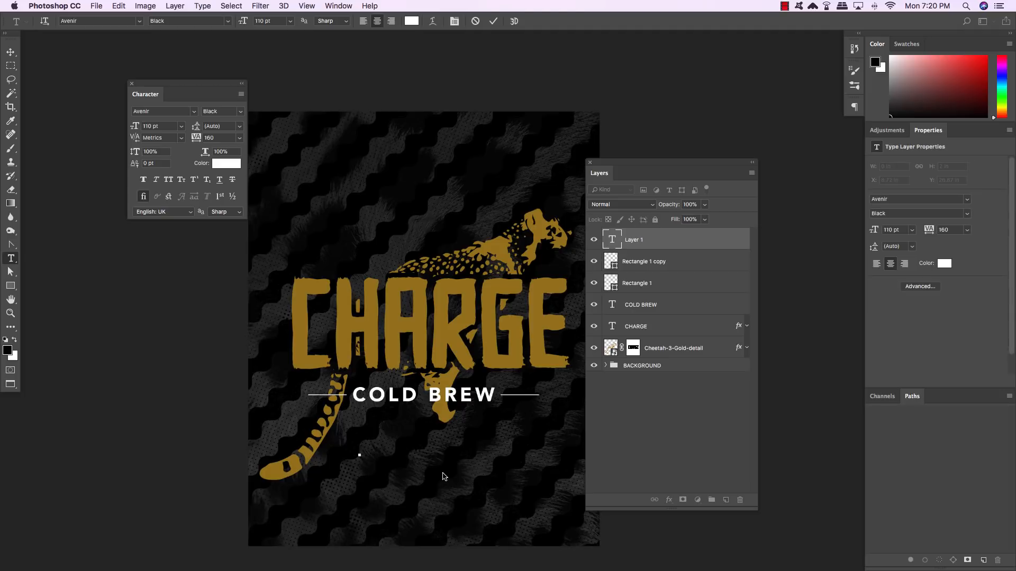
text(KEEP RE)
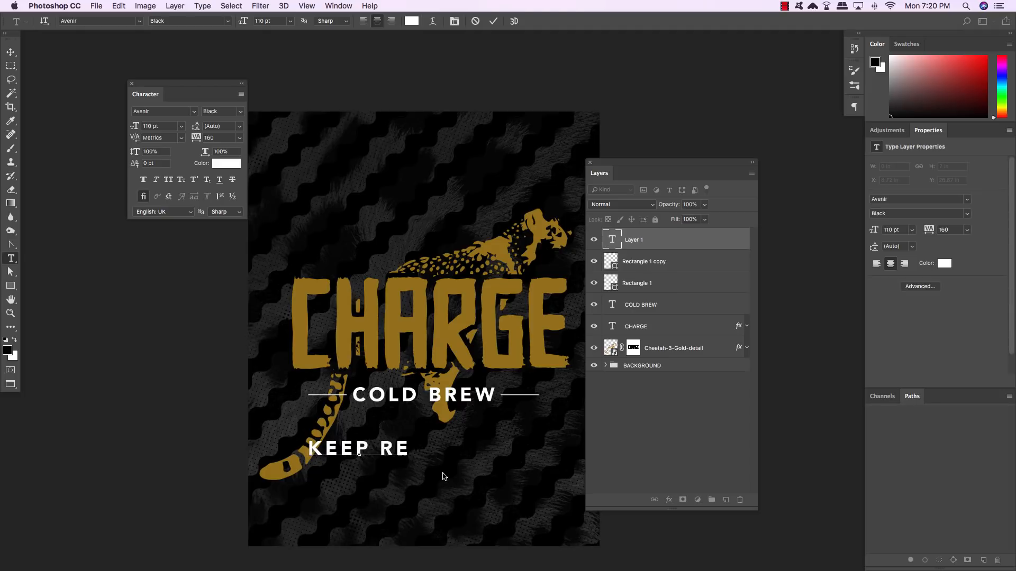
text(FRIGERATE)
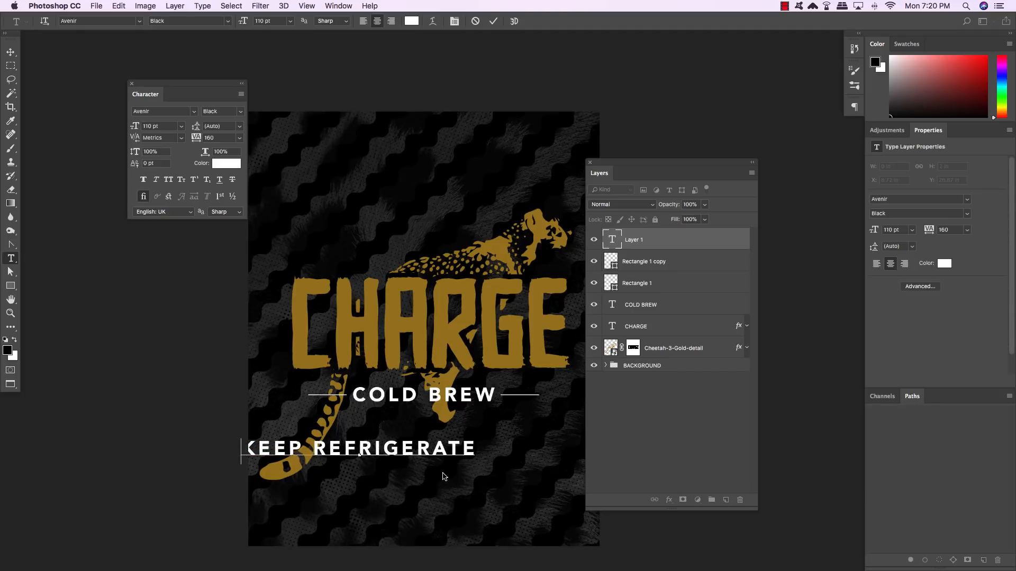
text(D)
- Set the KEEP REFRIGERATED text to 48 pt with tracking 0 and centre it beneath COLD BREW
key(super+a)
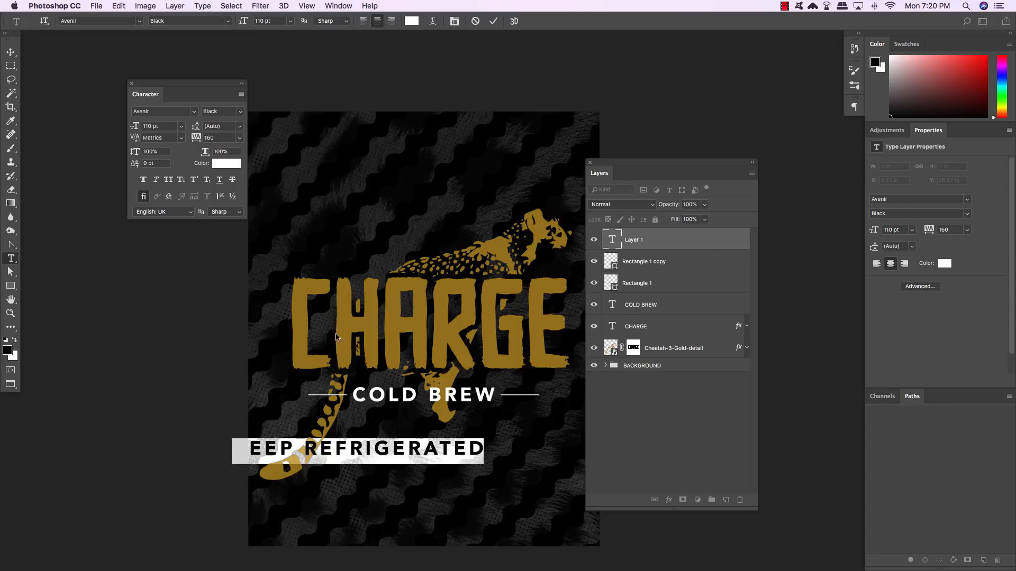
click(159, 127)
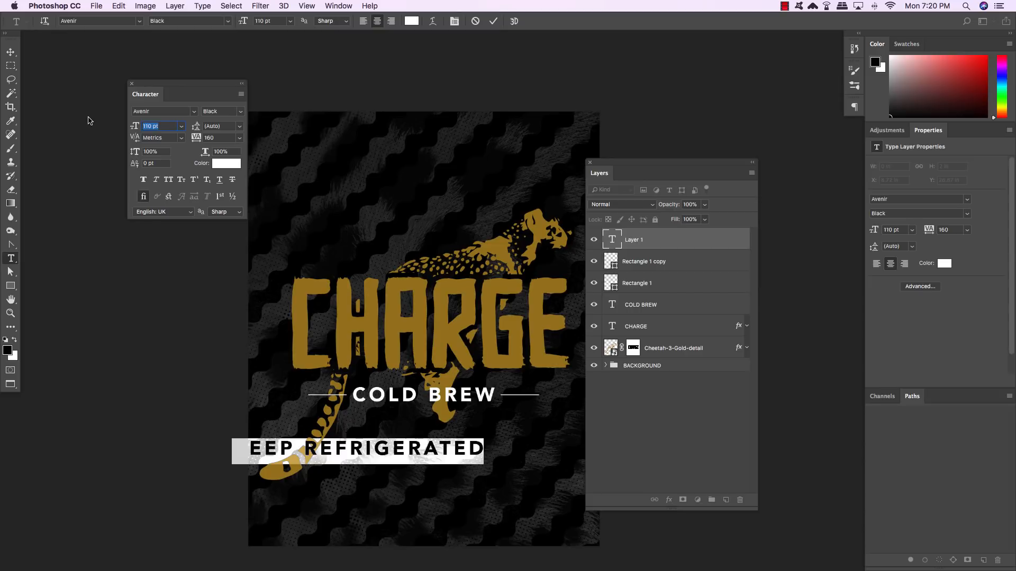
text(48)
key(Return)
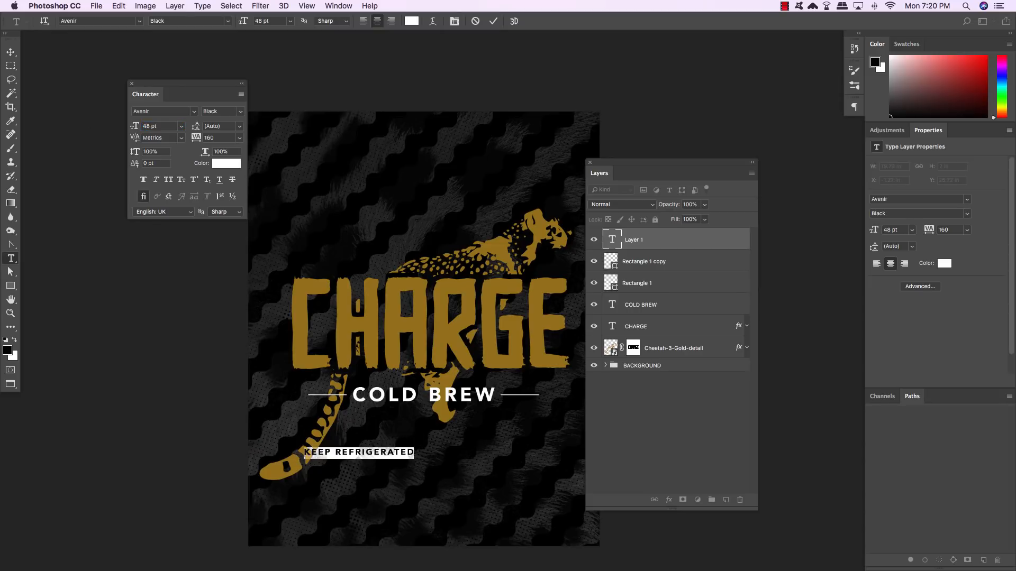
click(239, 139)
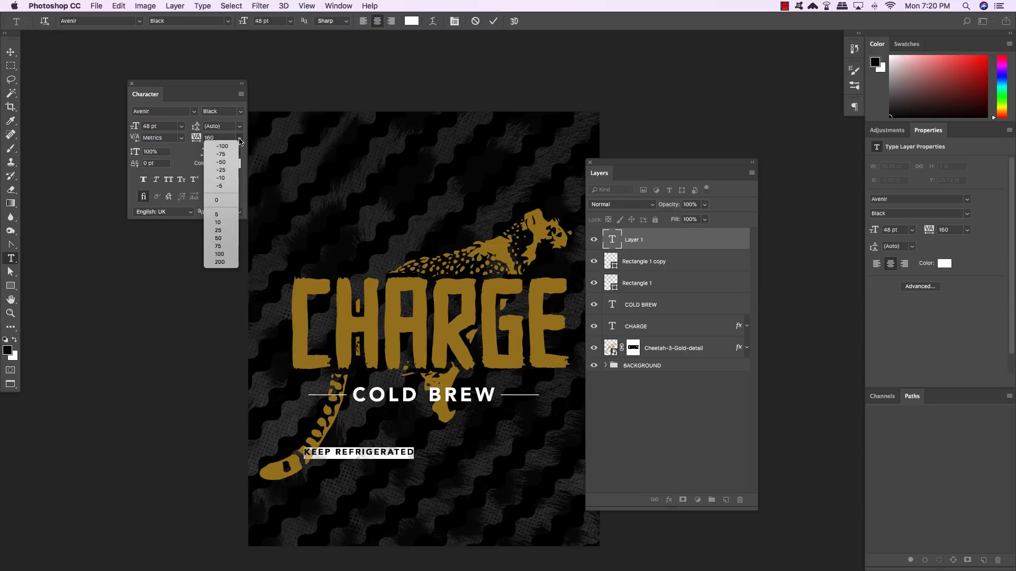
click(227, 202)
click(10, 51)
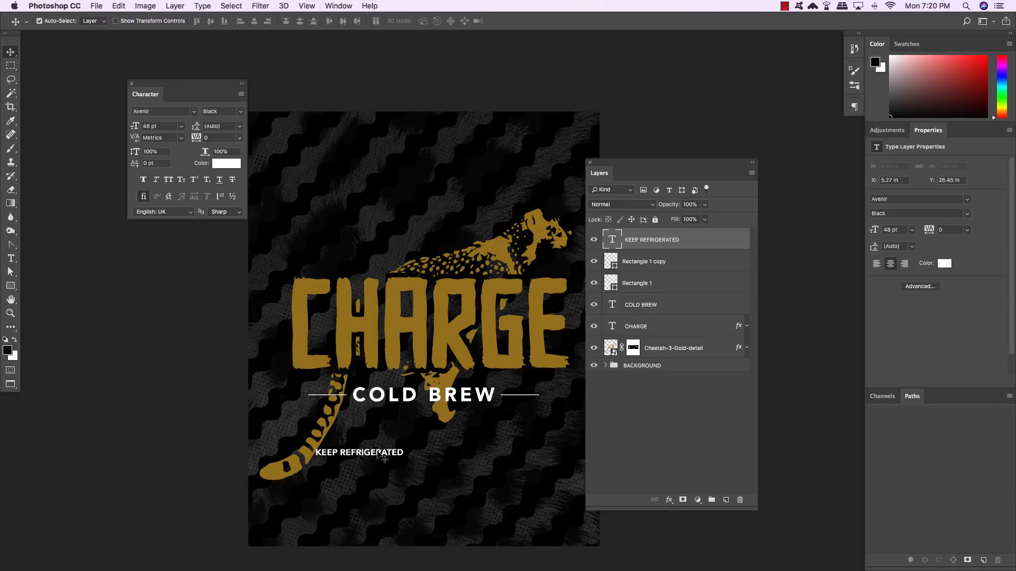
drag(378, 454, 443, 442)
- Duplicate the KEEP REFRIGERATED layer, place the copy under the original in the layer order, and shift it straight down to Y about 27.38 in
key(super+j)
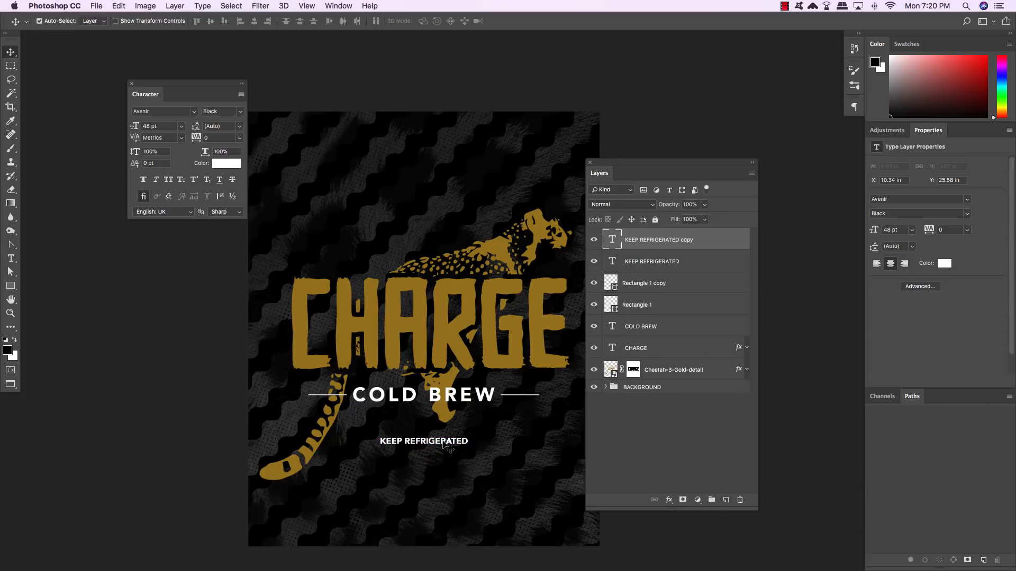
key(super+bracketleft)
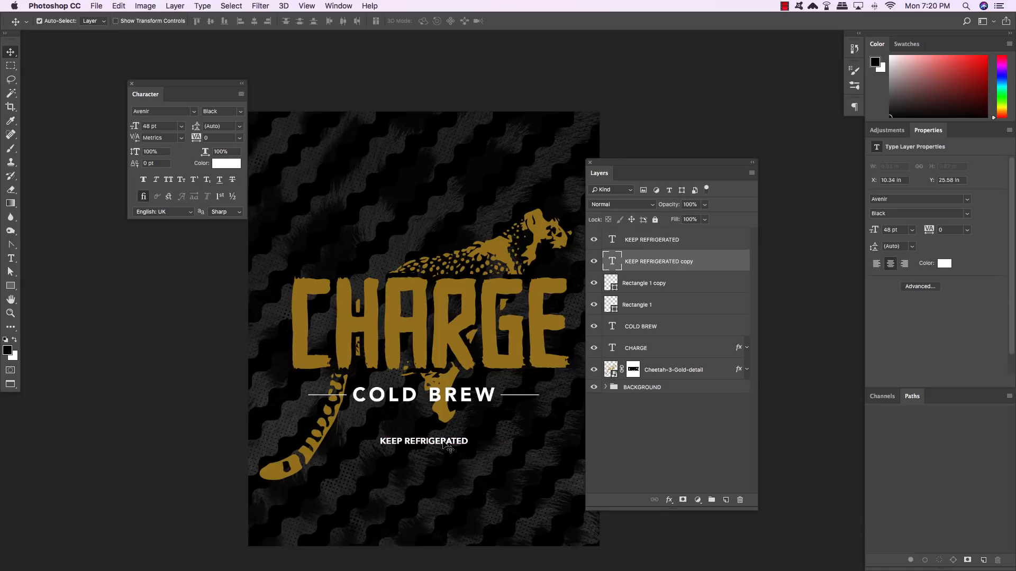
key(shift+Down)
key(shift+Down)
key(shift+Down)
key(shift+Down)
key(shift+Down)
key(shift+Down)
key(shift+Down)
key(shift+Down)
key(shift+Down)
key(shift+Down)
key(shift+Down)
key(shift+Down)
key(shift+Down)
key(shift+Down)
key(shift+Down)
key(shift+Down)
key(shift+Down)
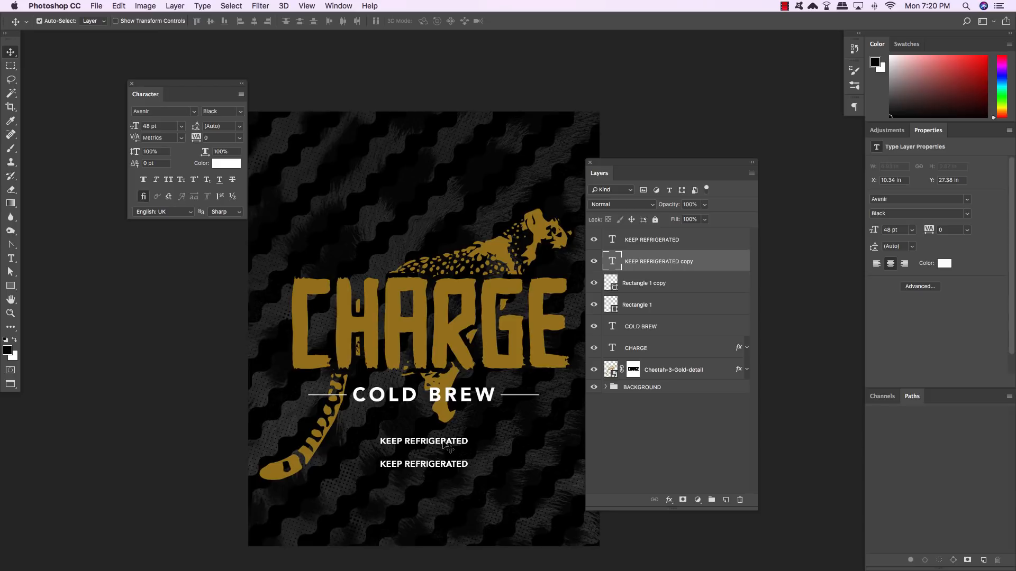
- Replace the text of the lower KEEP REFRIGERATED copy with "FL OZ"
key(t)
click(441, 464)
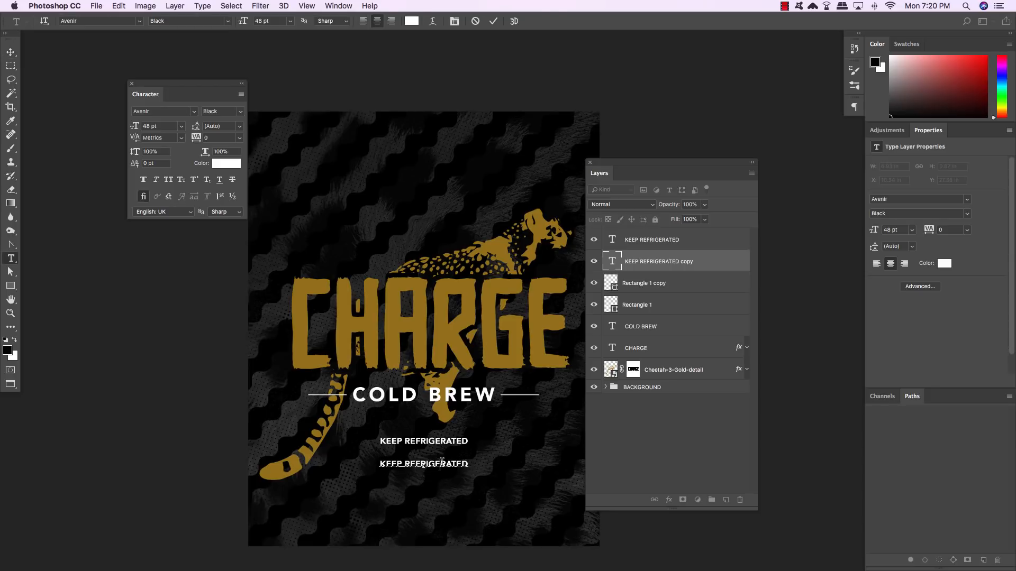
key(super+a)
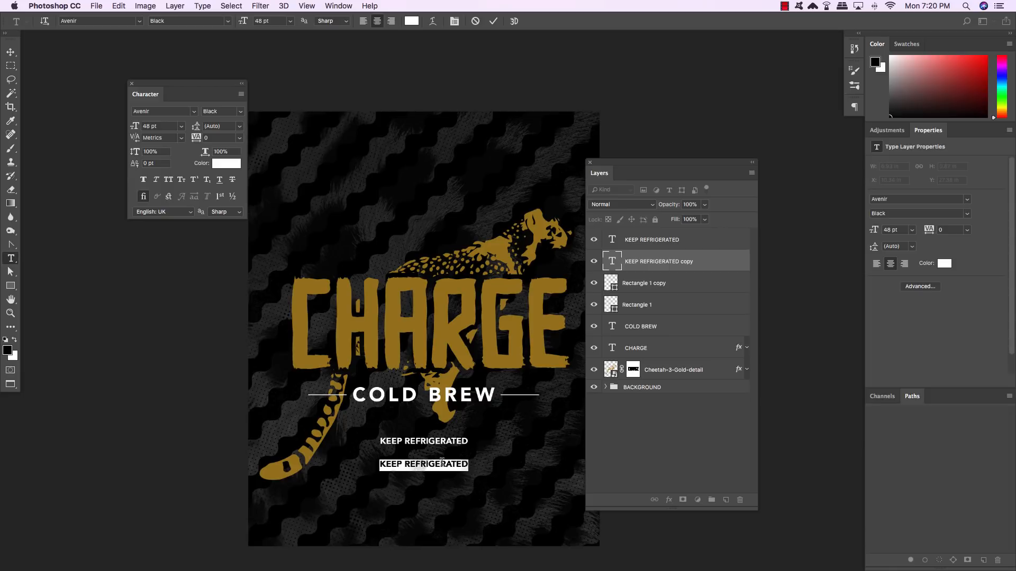
text(10)
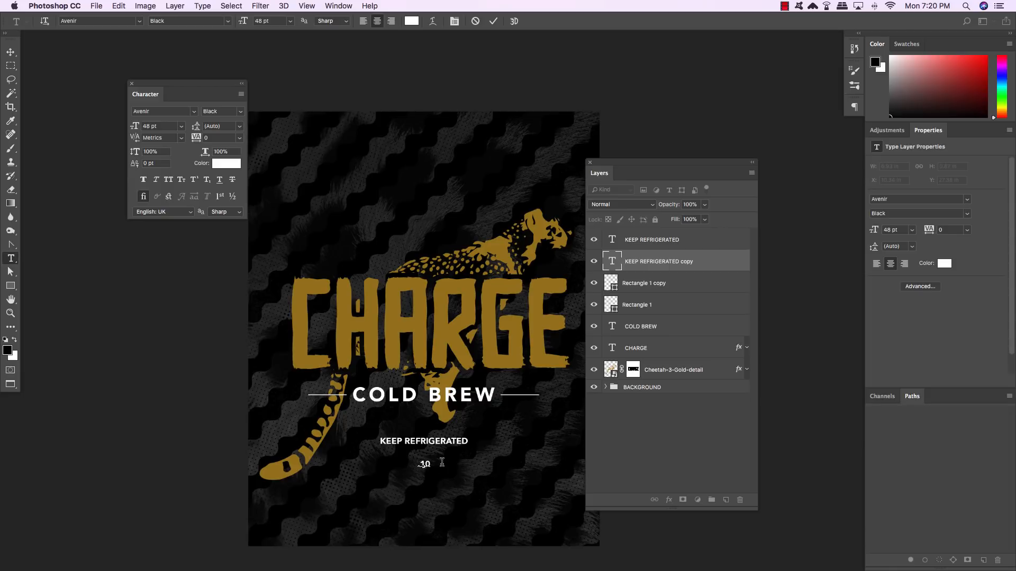
text(.5)
key(Home)
text(FL OZ)
mouse_move(447, 464)
mouse_down()
mouse_move(403, 464)
mouse_move(447, 464)
mouse_up()
click(414, 463)
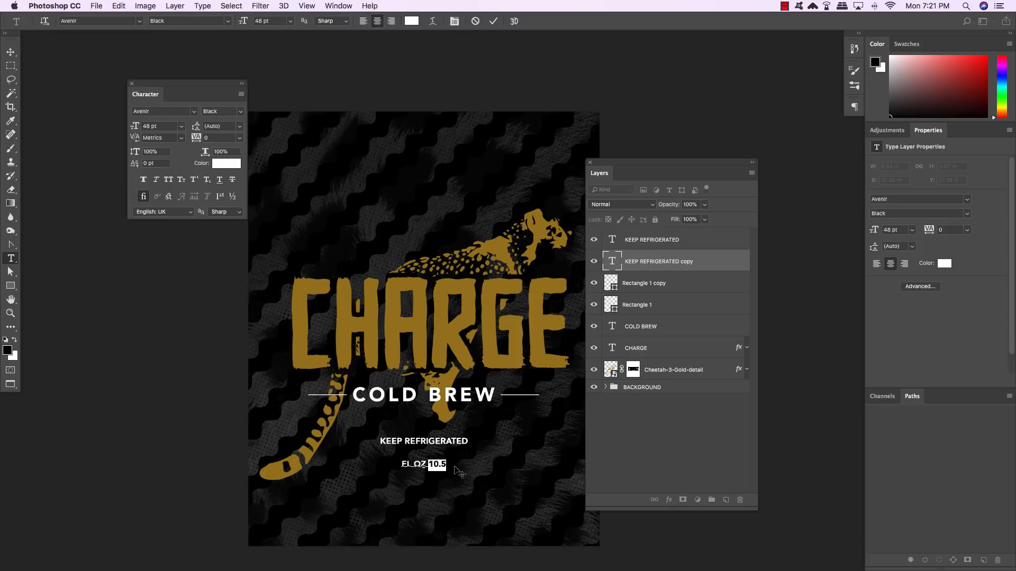
key(BackSpace)
click(13, 51)
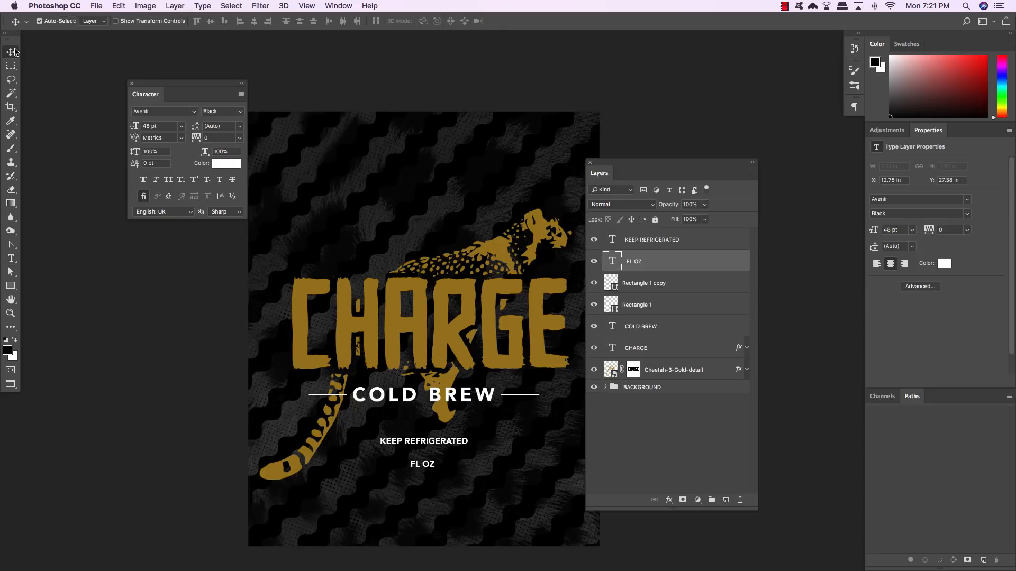
- Nudge FL OZ left to X about 12.19 in, then duplicate it and shift the copy right to X about 14.41 in
key(shift+Left)
key(super+j)
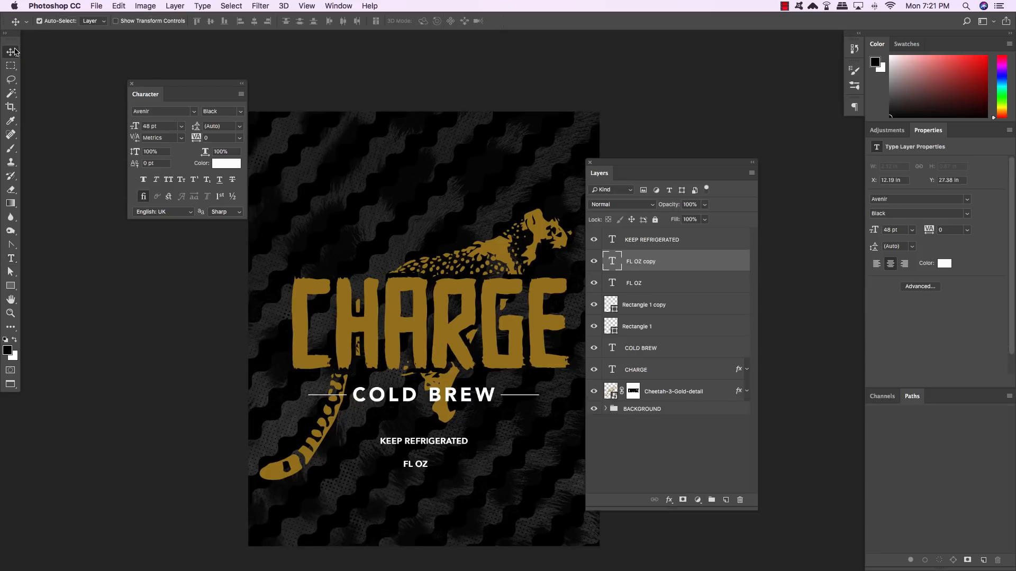
key(shift+Right)
key(shift+Right)
key(shift+Right)
key(shift+Right)
key(shift+Right)
key(shift+Right)
key(shift+Right)
key(shift+Right)
key(shift+Right)
key(shift+Right)
key(shift+Right)
key(shift+Right)
key(shift+Right)
key(shift+Right)
key(shift+Right)
key(shift+Right)
scroll(291, 320, down, 3)
- Change the text of the FL OZ copy to "10.5"
key(t)
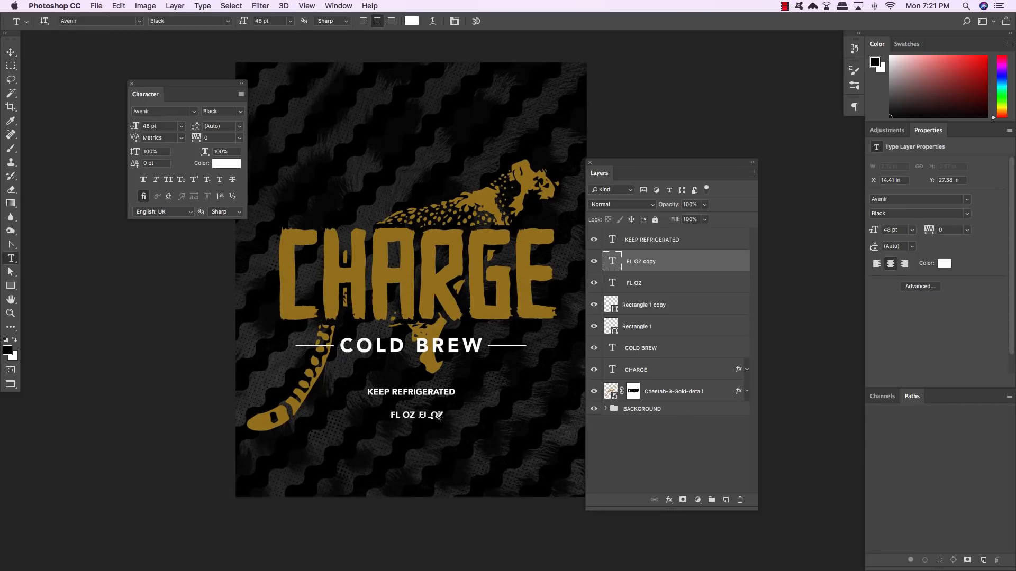
drag(419, 415, 442, 414)
text(10.5)
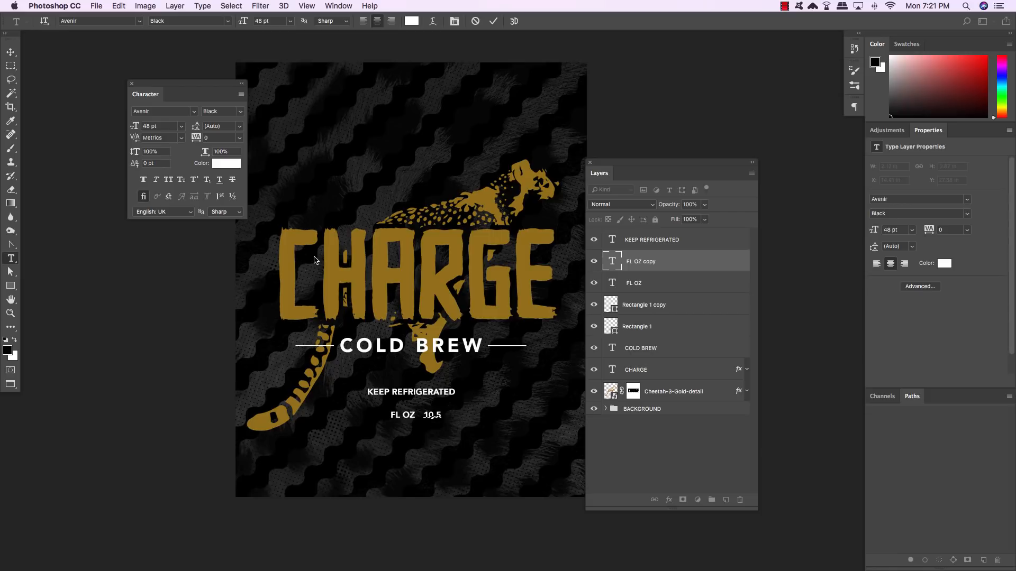
click(10, 52)
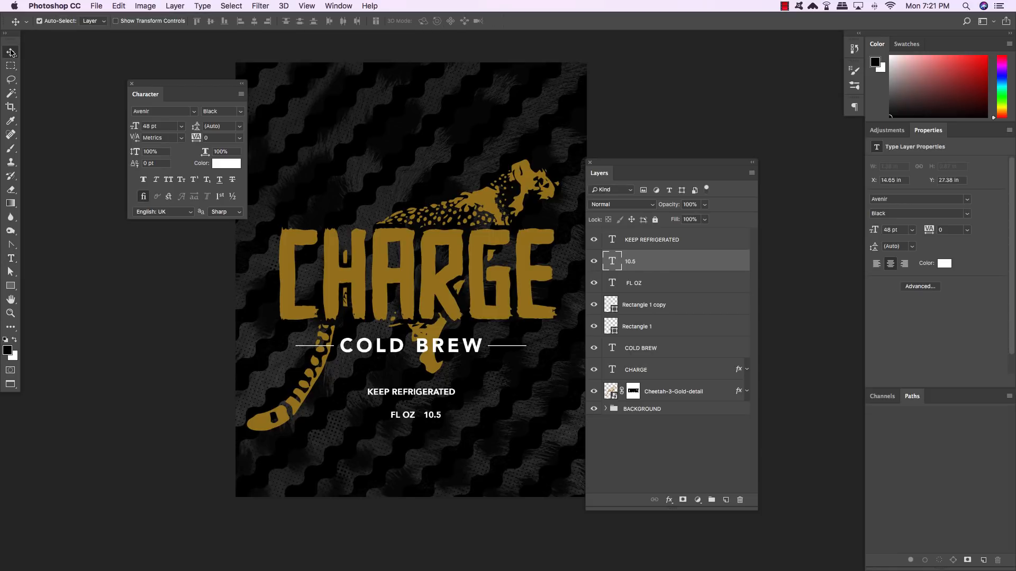
- Shift the 10.5 text horizontally to just before FL OZ, at X about 10.54 in
key(shift+Left)
key(shift+Left)
key(shift+Left)
key(shift+Left)
key(shift+Left)
key(shift+Left)
key(shift+Left)
key(shift+Left)
key(shift+Left)
key(shift+Left)
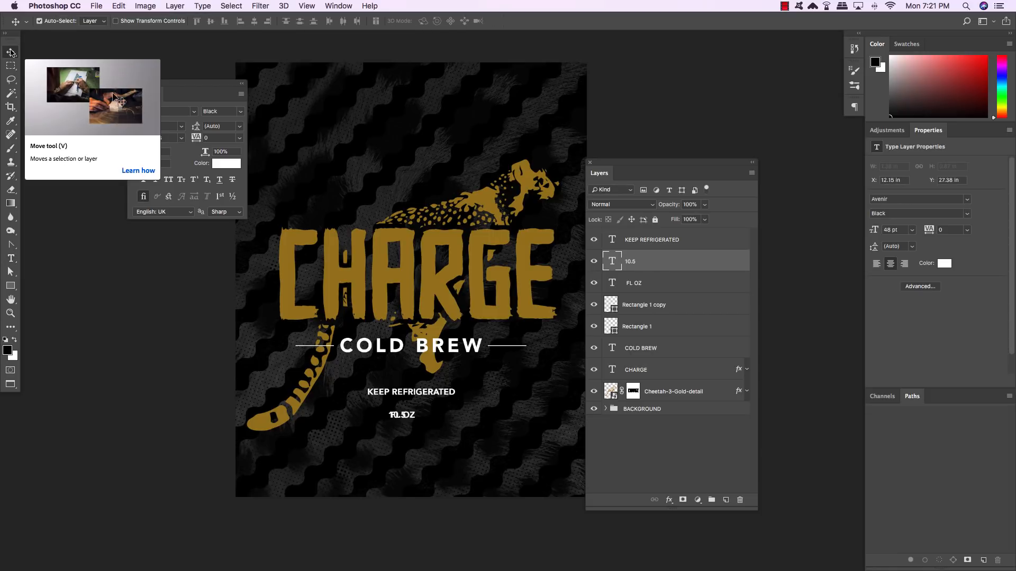
key(shift+Left)
key(shift+Left)
key(shift+Left)
key(shift+Left)
key(shift+Left)
key(shift+Left)
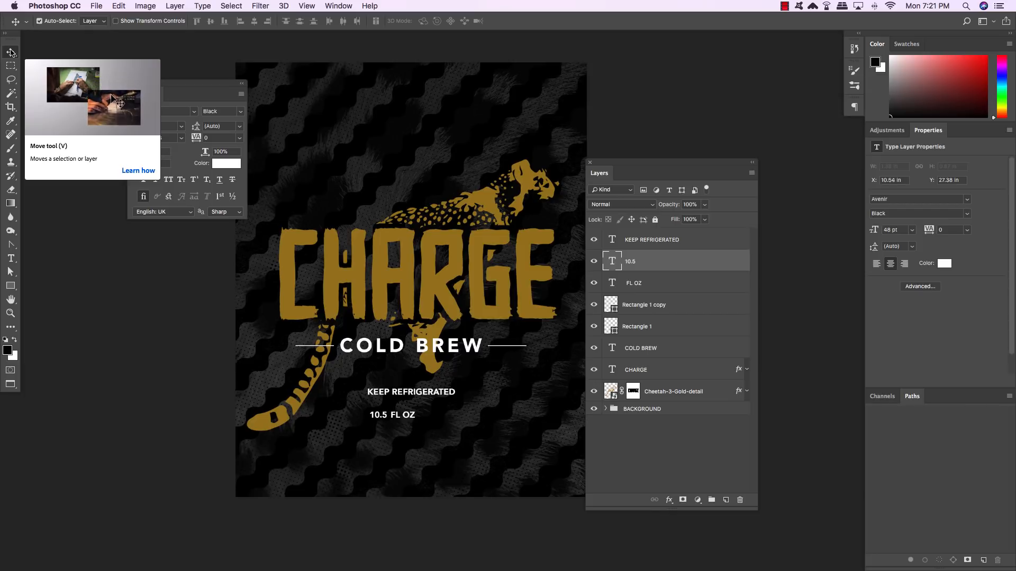
- Select the 10.5 and FL OZ layers together and centre them beneath KEEP REFRIGERATED
shift+click(708, 286)
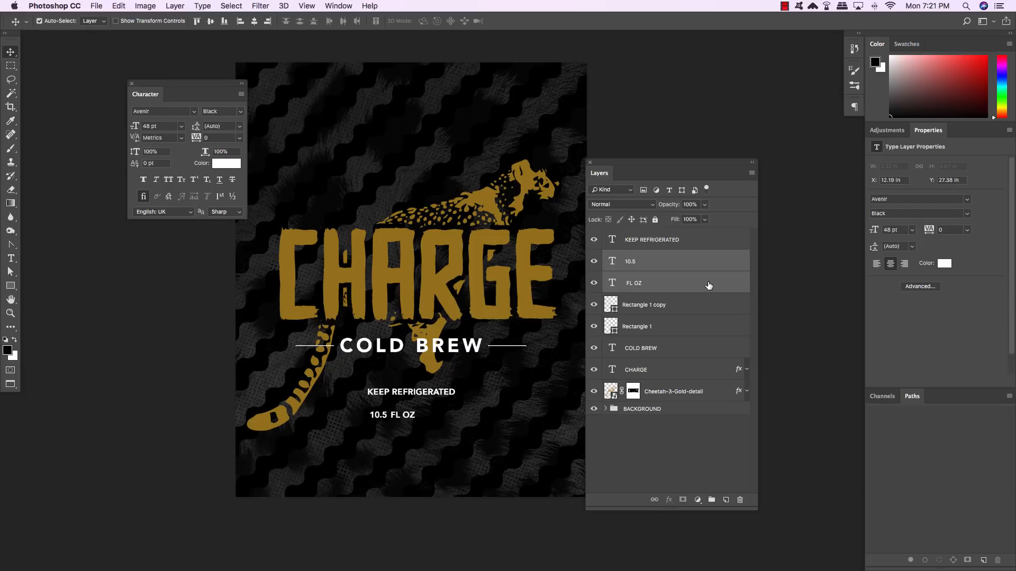
key(shift+Right)
key(shift+Right)
key(shift+Right)
key(shift+Right)
key(shift+Right)
key(Right)
key(Right)
key(Right)
key(Right)
key(Right)
key(super+t)
drag(426, 417, 423, 418)
key(Return)
- Copy the layer style of the CHARGE text layer
click(687, 248)
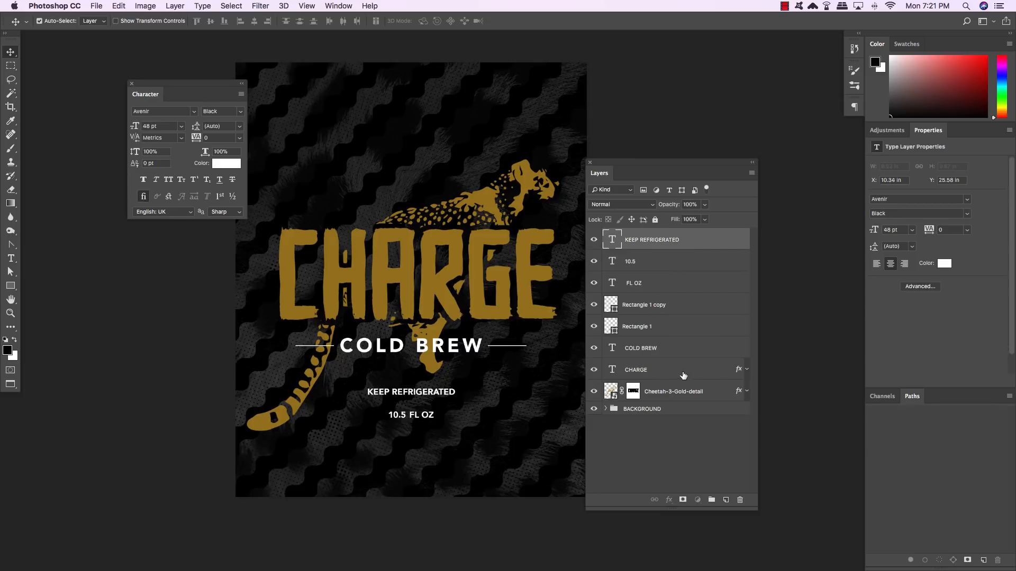
click(685, 374)
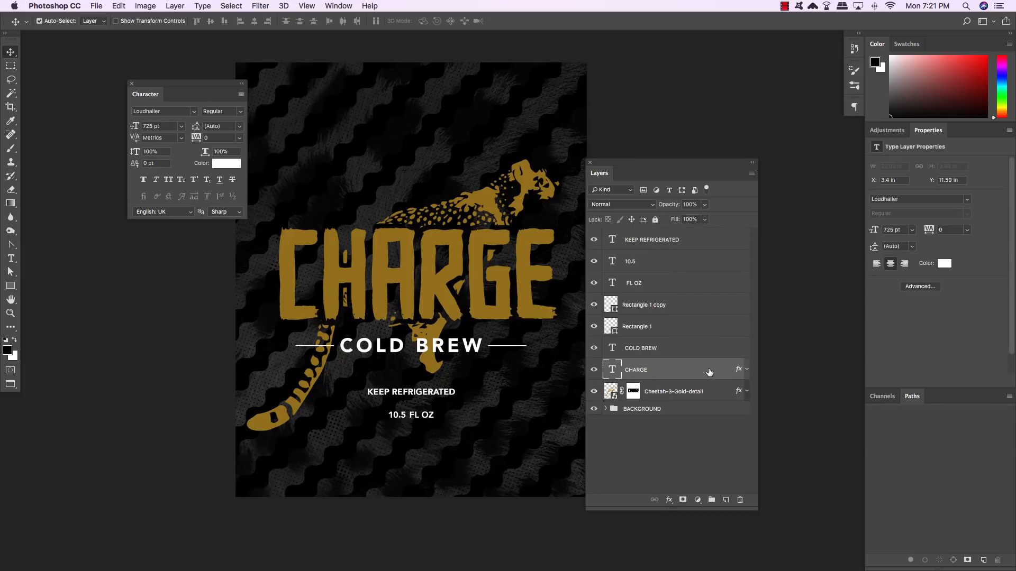
right_click(740, 372)
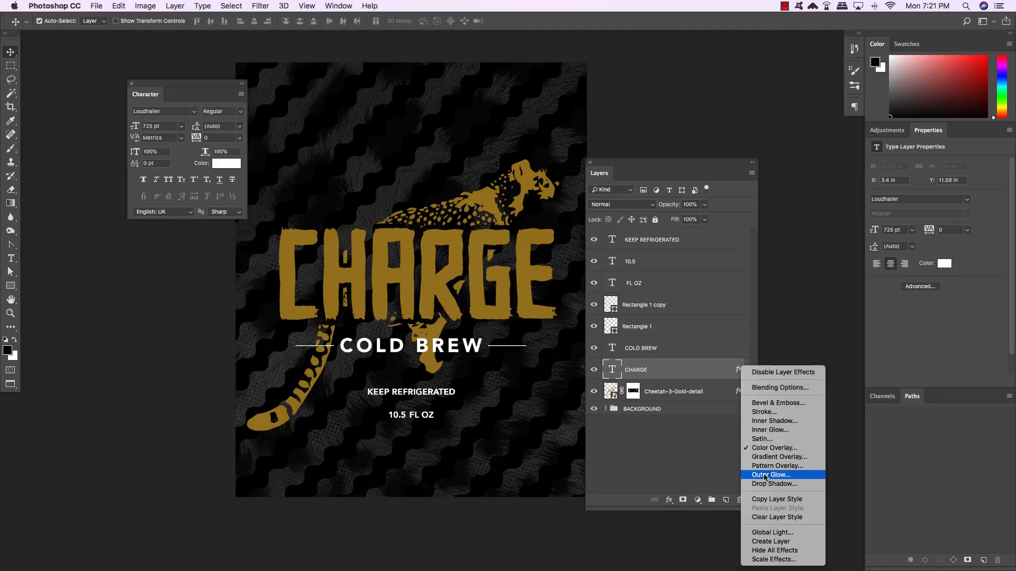
click(789, 501)
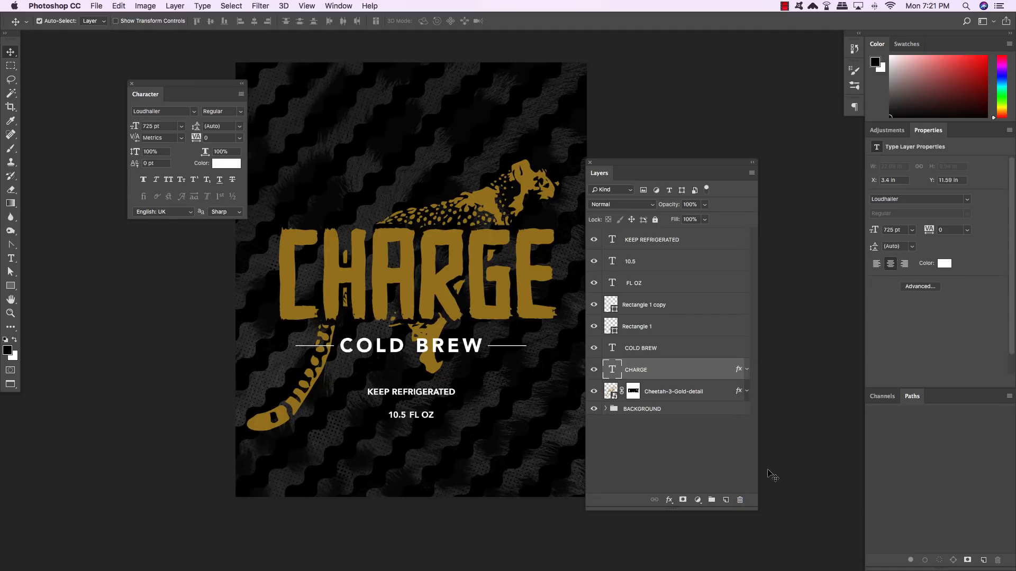
- Paste the copied layer style onto all layers from COLD BREW up to KEEP REFRIGERATED and collapse their effects lists
click(693, 352)
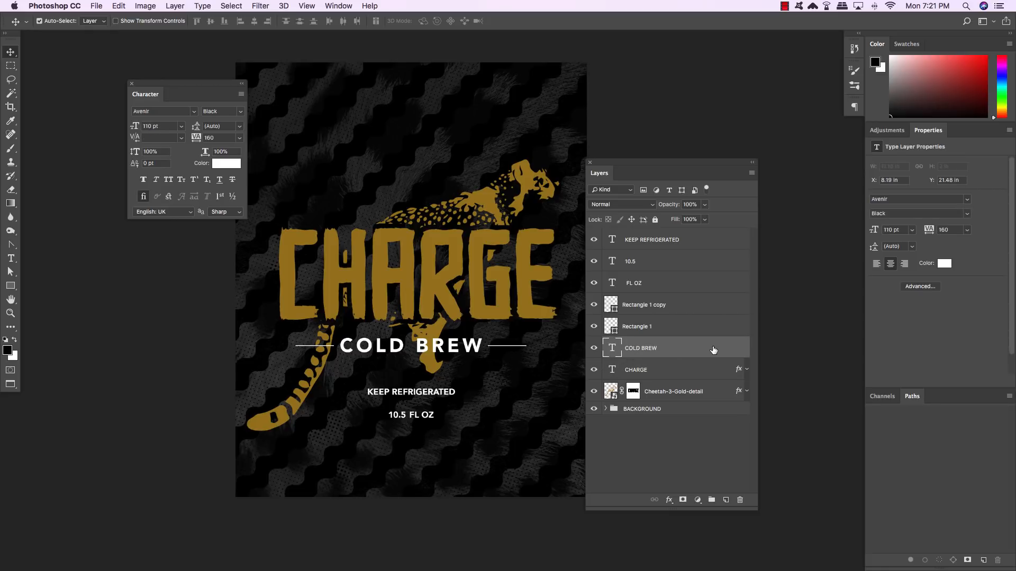
shift+click(724, 241)
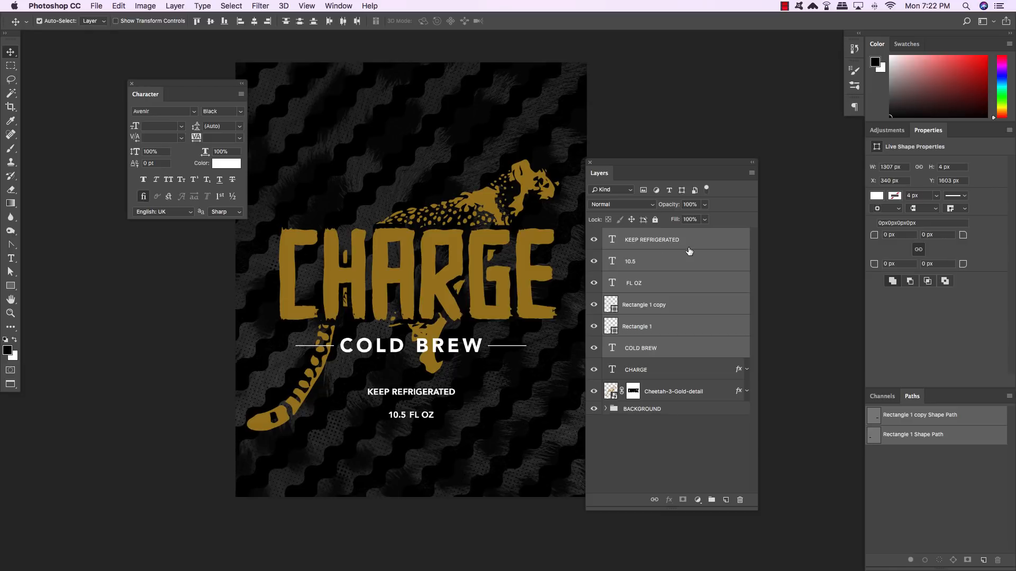
right_click(728, 239)
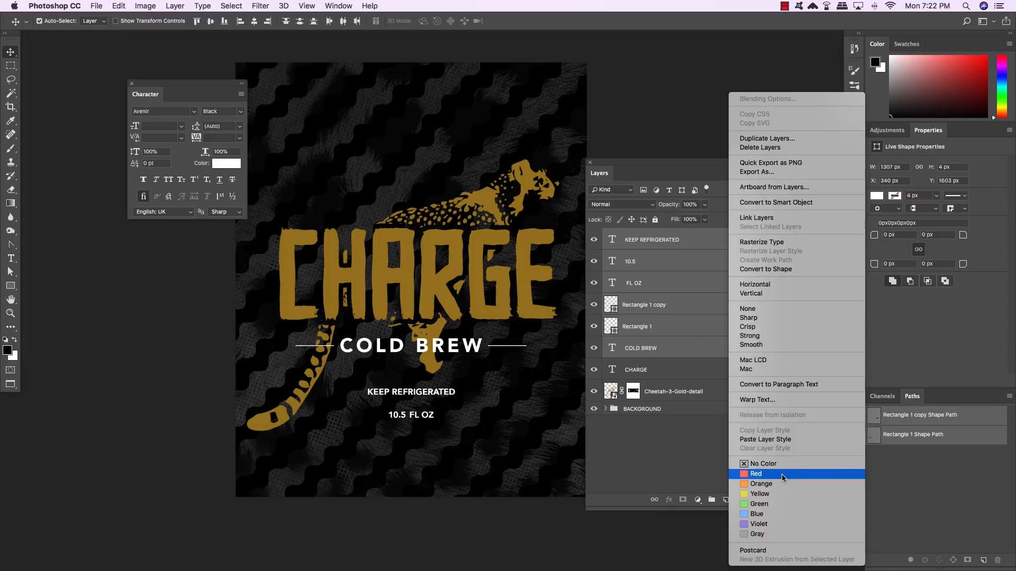
click(769, 441)
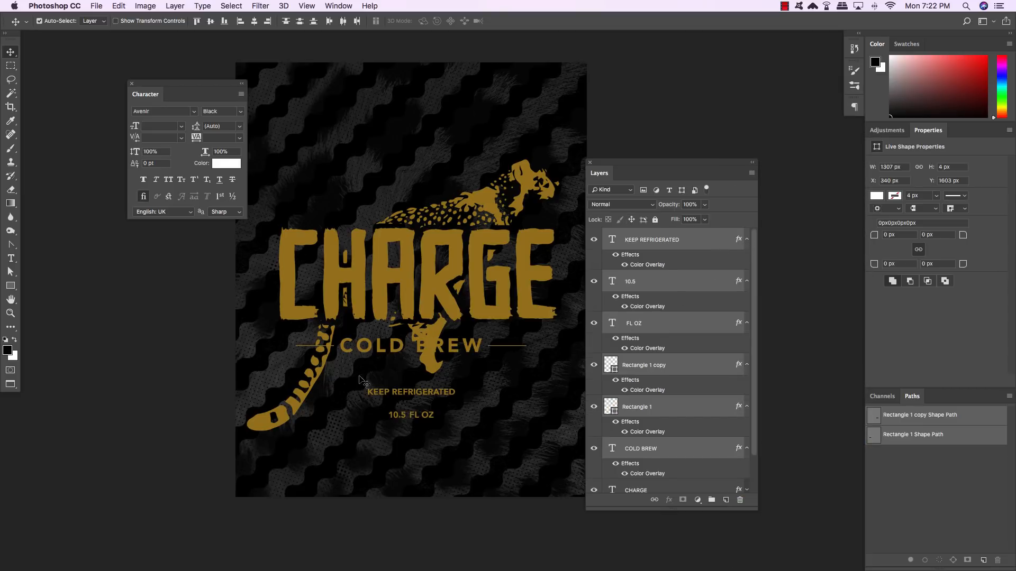
alt+click(749, 239)
- Load the COLD BREW lettering as a selection, expand it by 20 pixels, and mask that area out of the Cheetah-3-Gold-detail layer
click(652, 350)
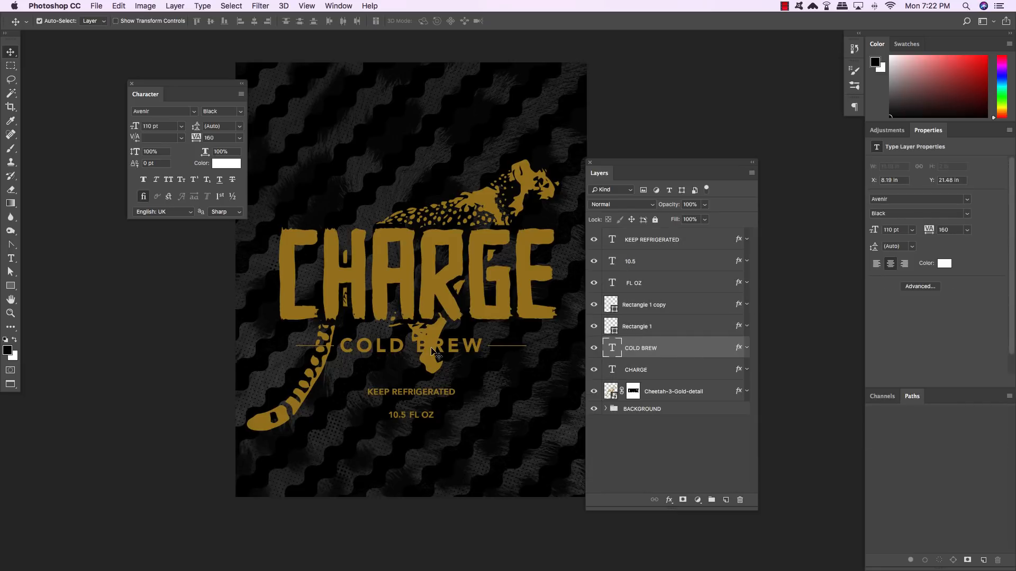
scroll(432, 353, right, 1)
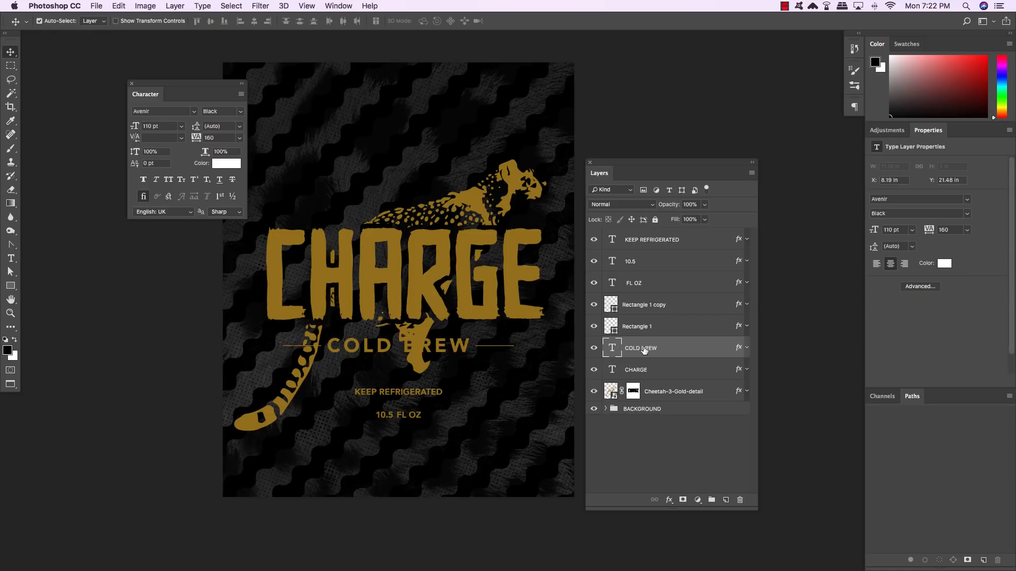
key(super)
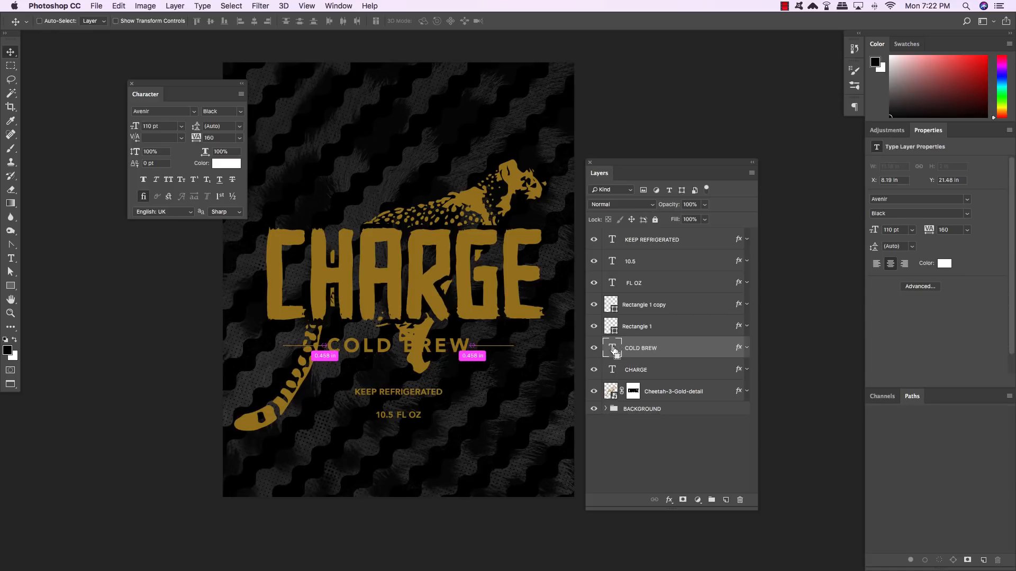
super+click(614, 352)
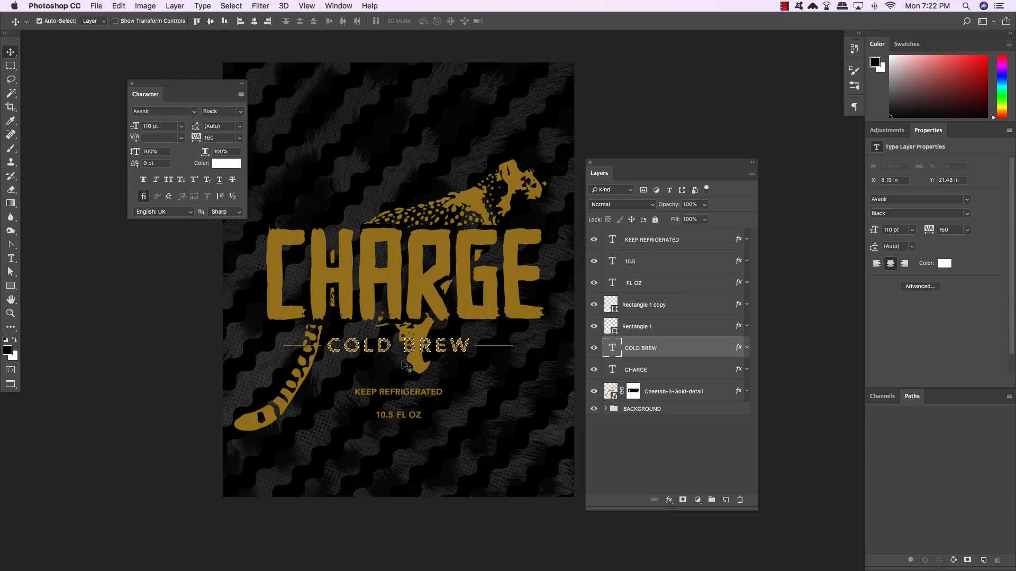
click(231, 6)
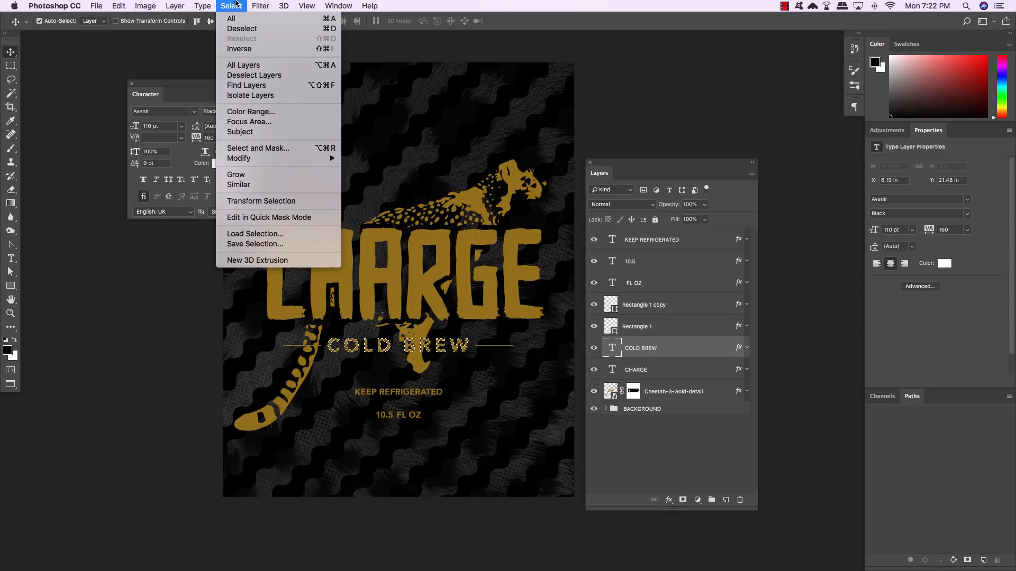
mouse_move(266, 159)
click(375, 179)
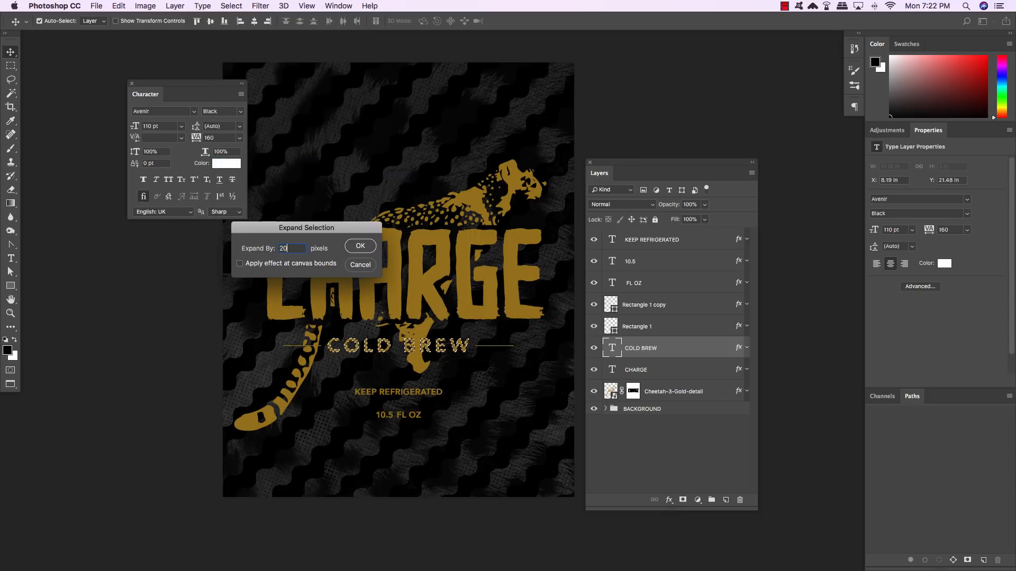
key(Return)
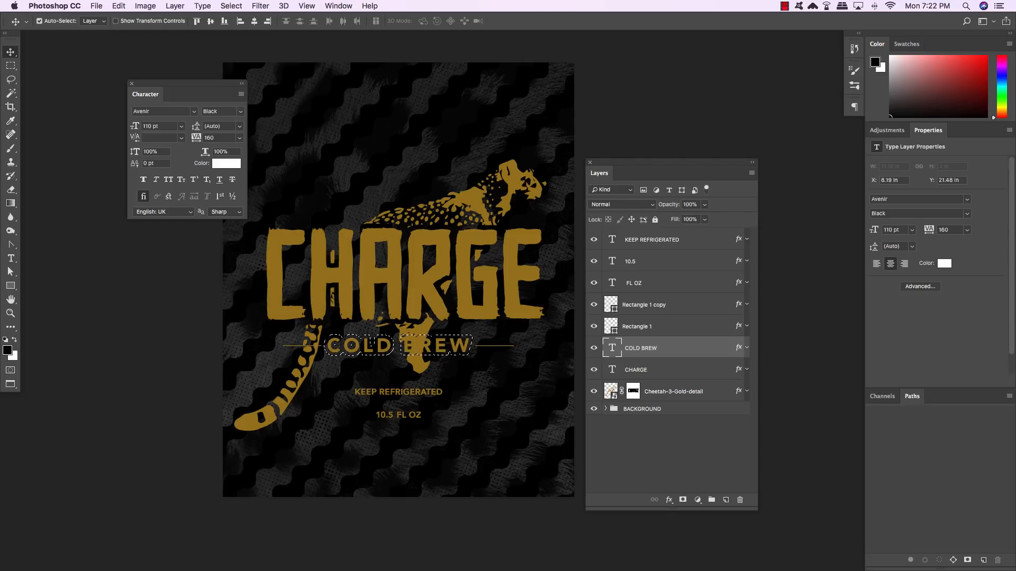
click(682, 389)
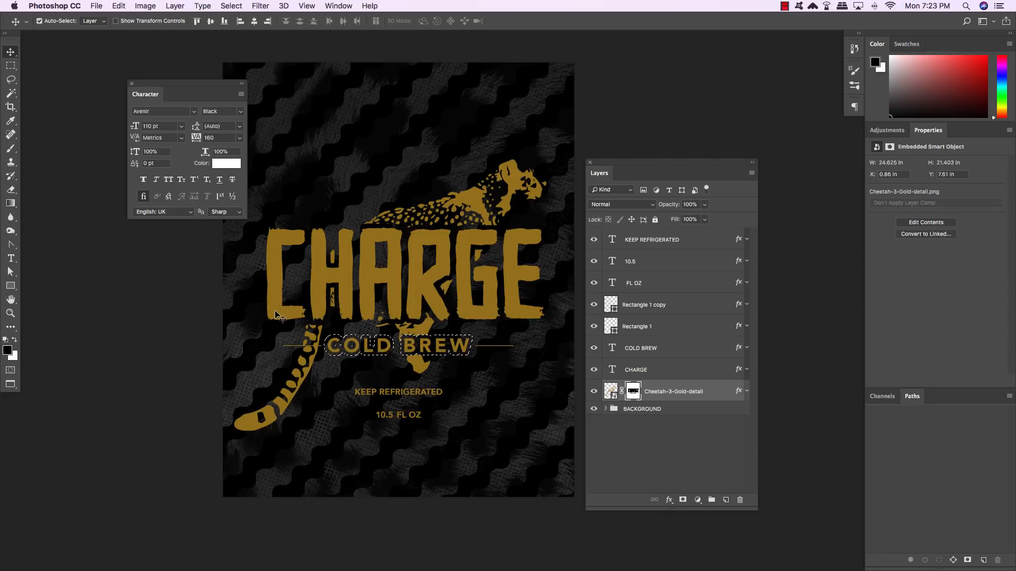
key(super+d)
- Add a new text layer above KEEP REFRIGERATED in the layer order, reading "HANDROASTED & FINELY CRAFTED" and placed above the cheetah
click(686, 239)
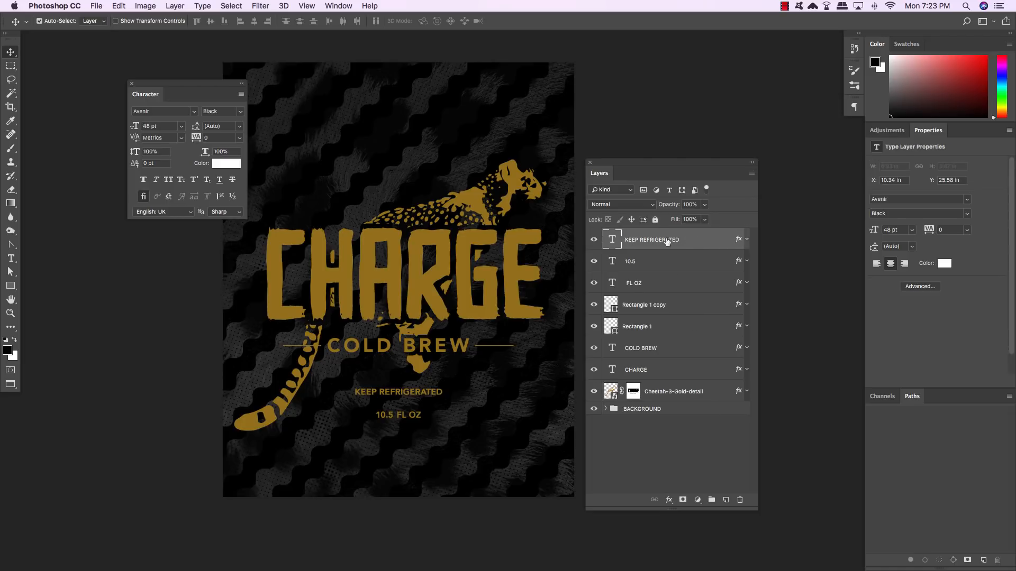
click(726, 500)
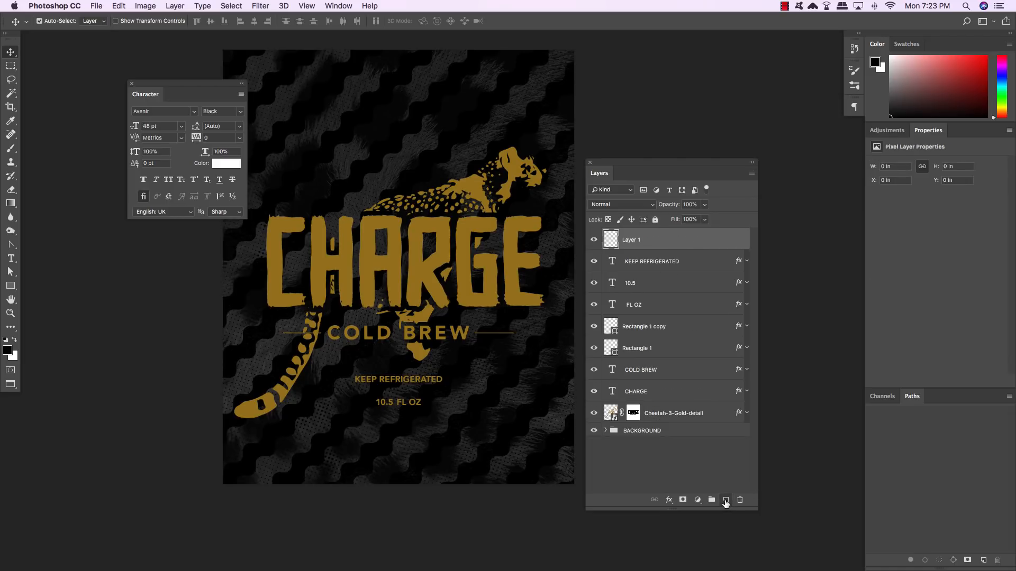
key(t)
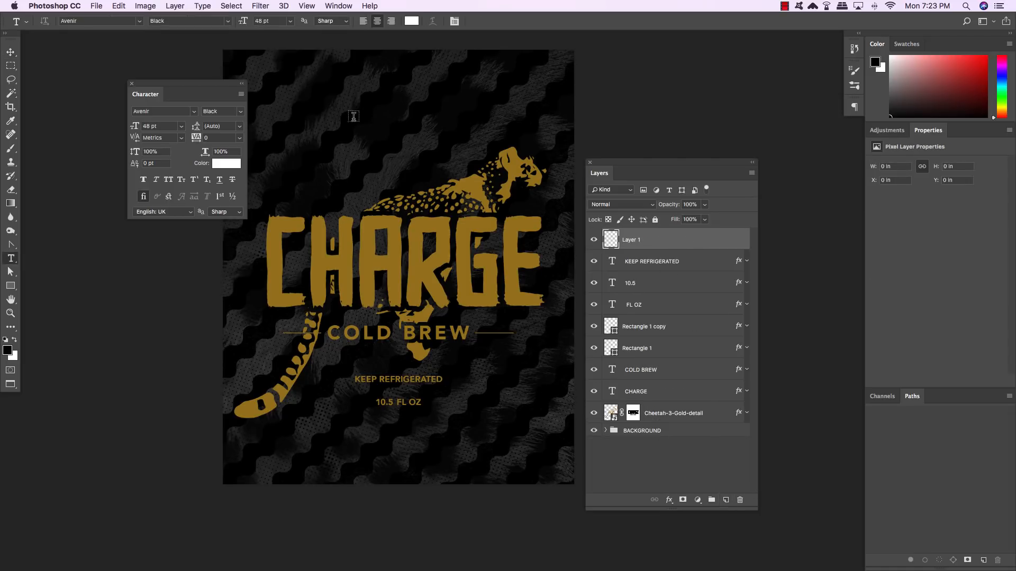
click(312, 115)
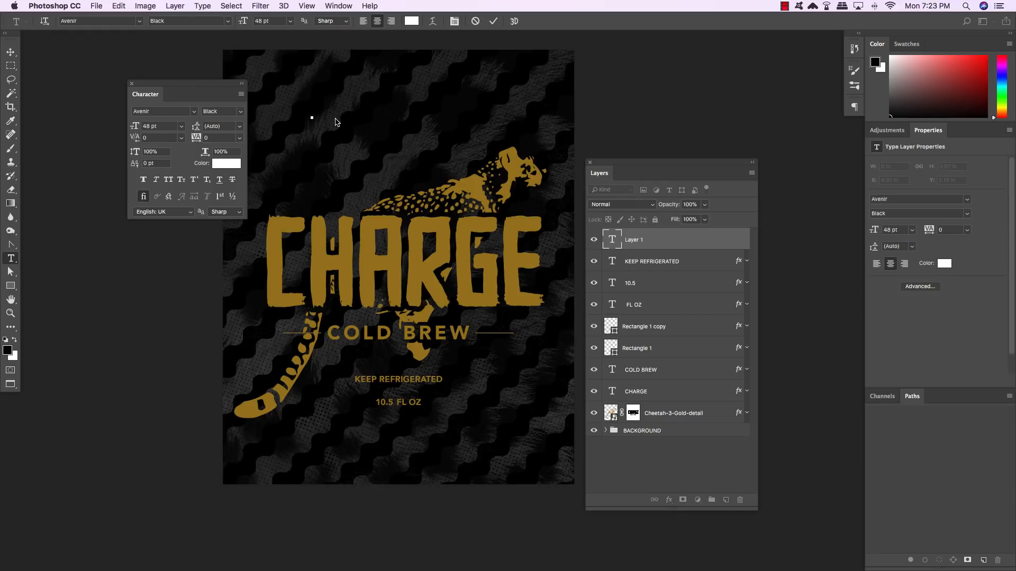
text(HANDROAS)
text(TED)
text(& )
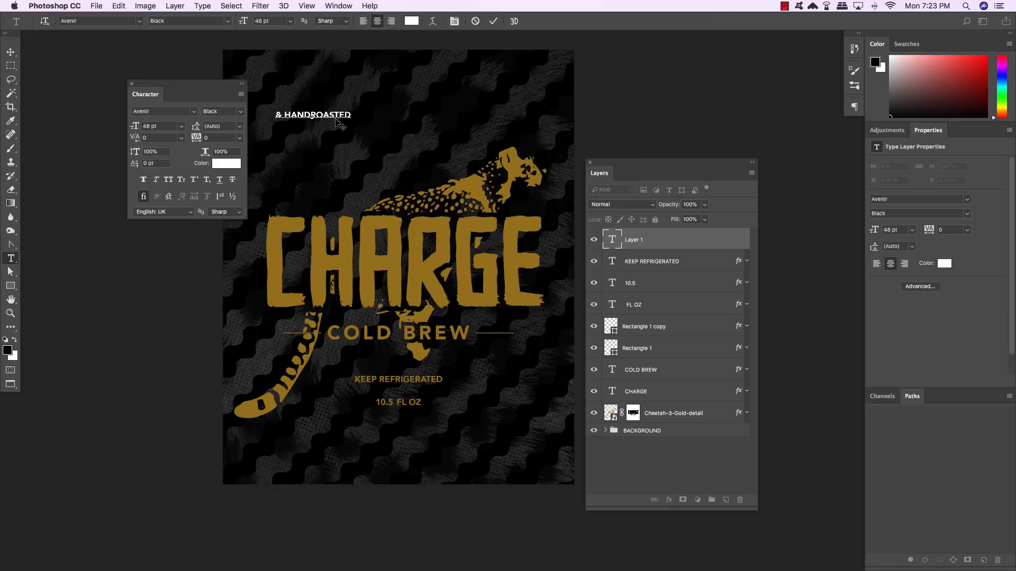
text(FINELY C)
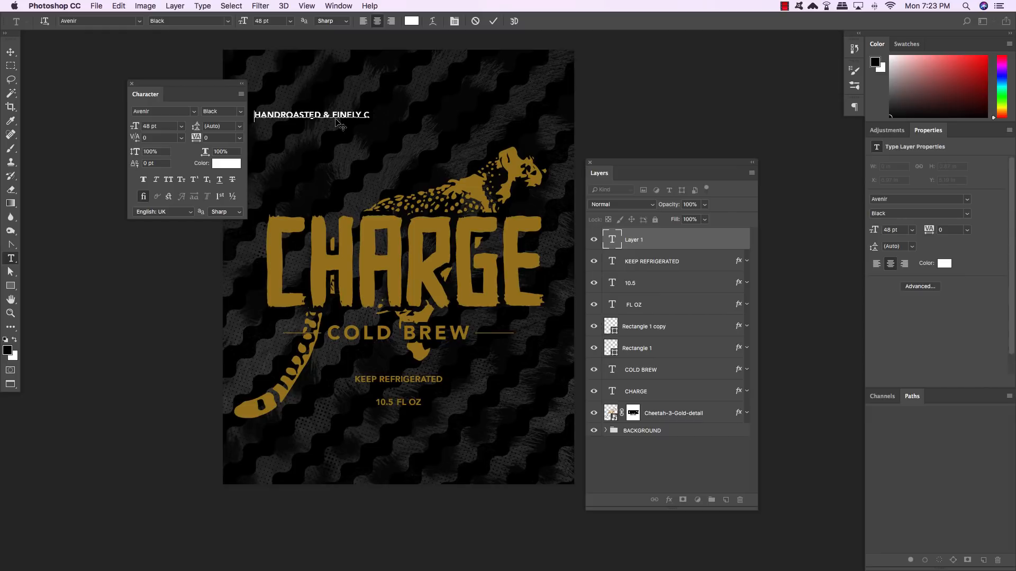
text(RAFTED)
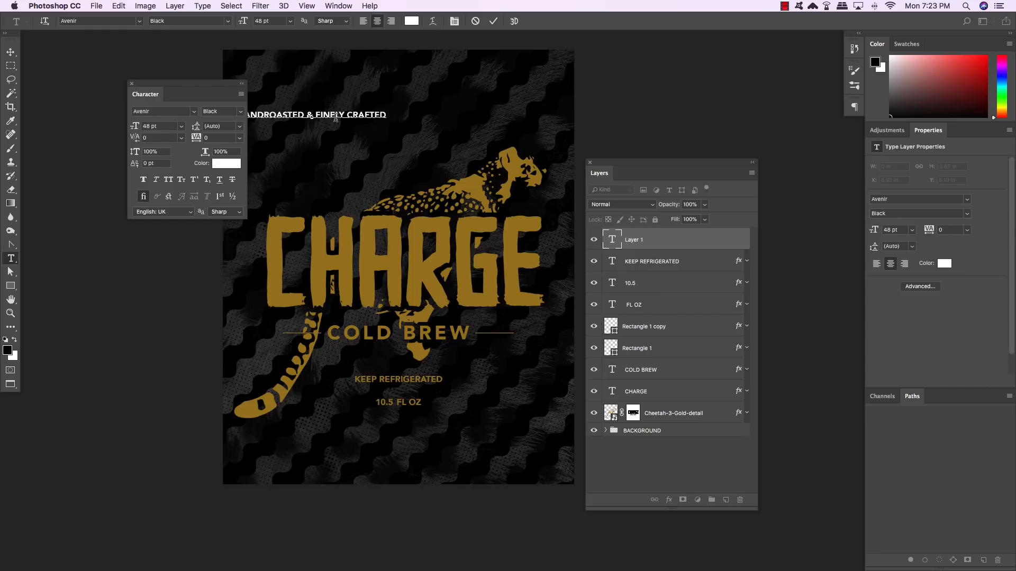
- Change the font of the HANDROASTED & FINELY CRAFTED text to BigNoodleTitling Regular
key(super+a)
drag(189, 93, 136, 95)
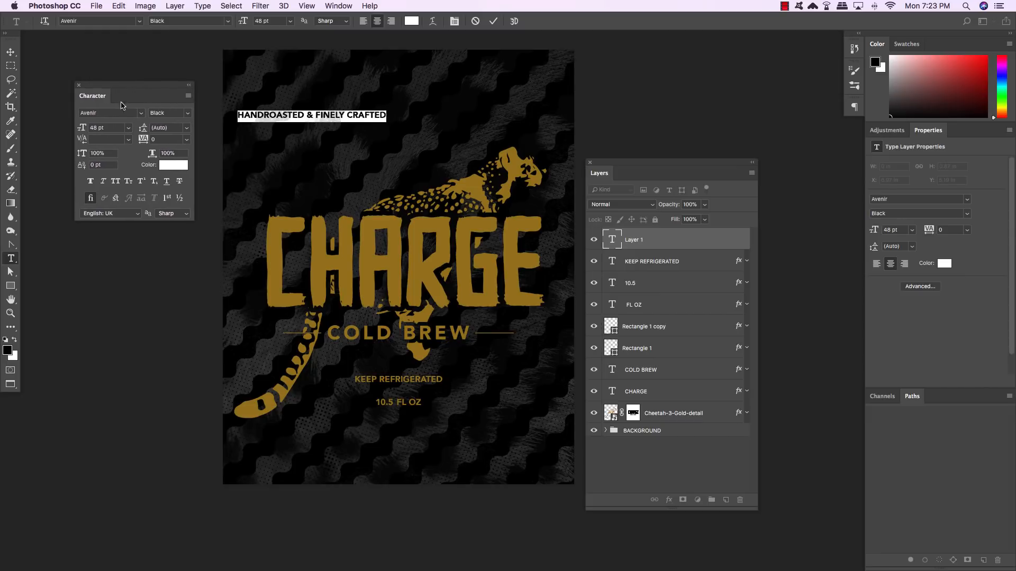
click(106, 113)
text(big noo)
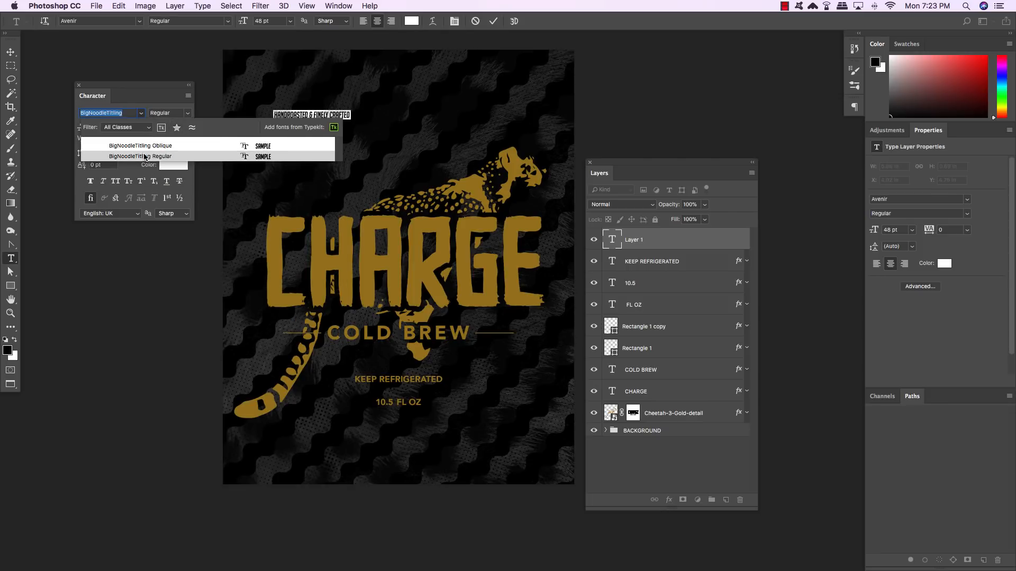
click(140, 157)
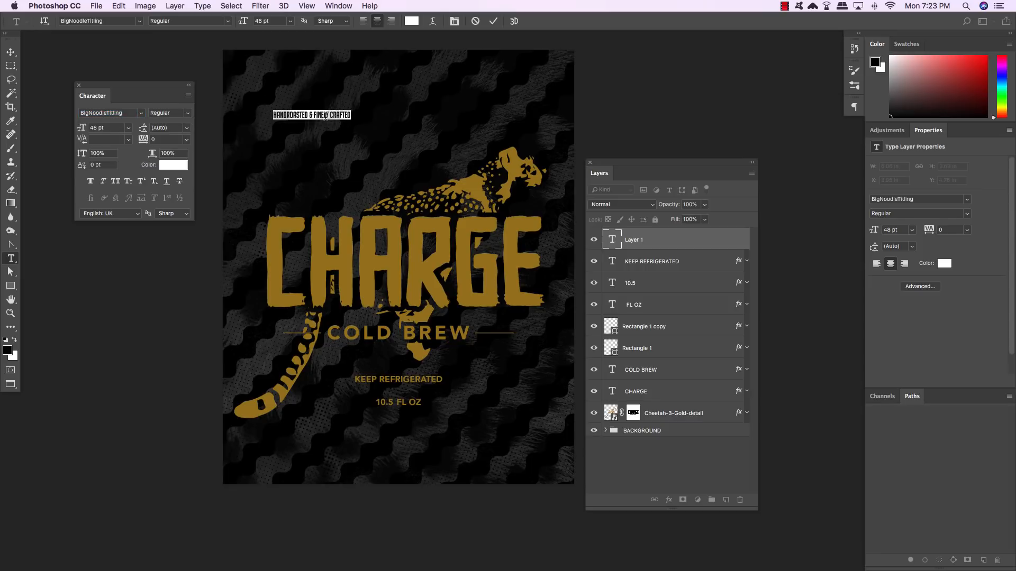
click(342, 113)
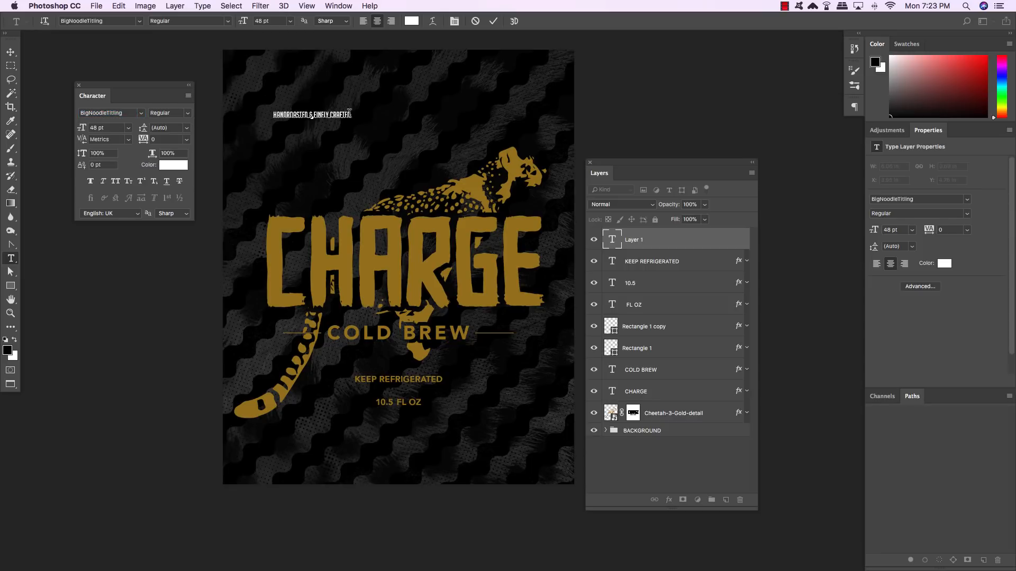
- Set the HANDROASTED & FINELY CRAFTED text to 54 pt with a tracking of 100
triple_click(287, 115)
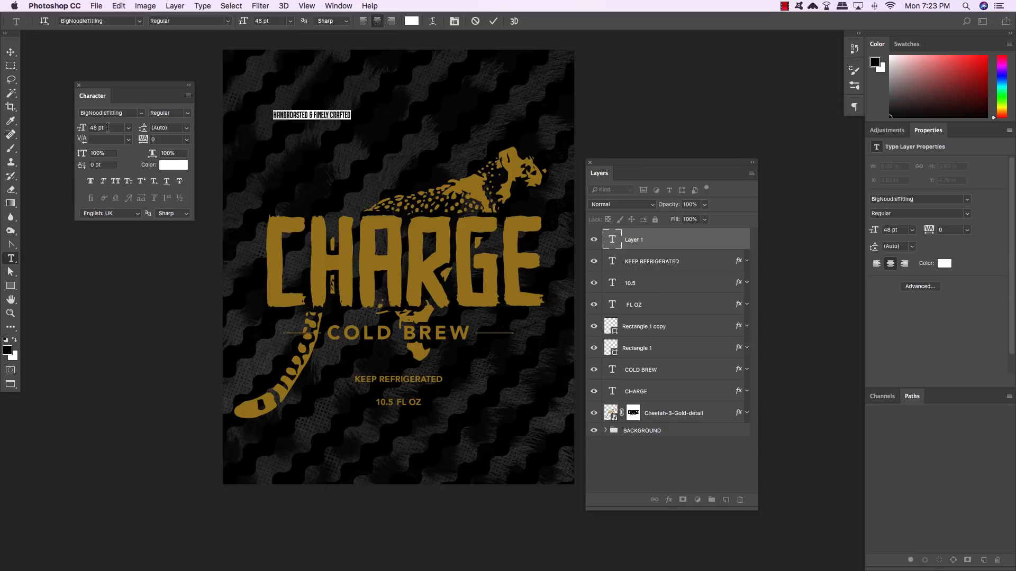
click(79, 129)
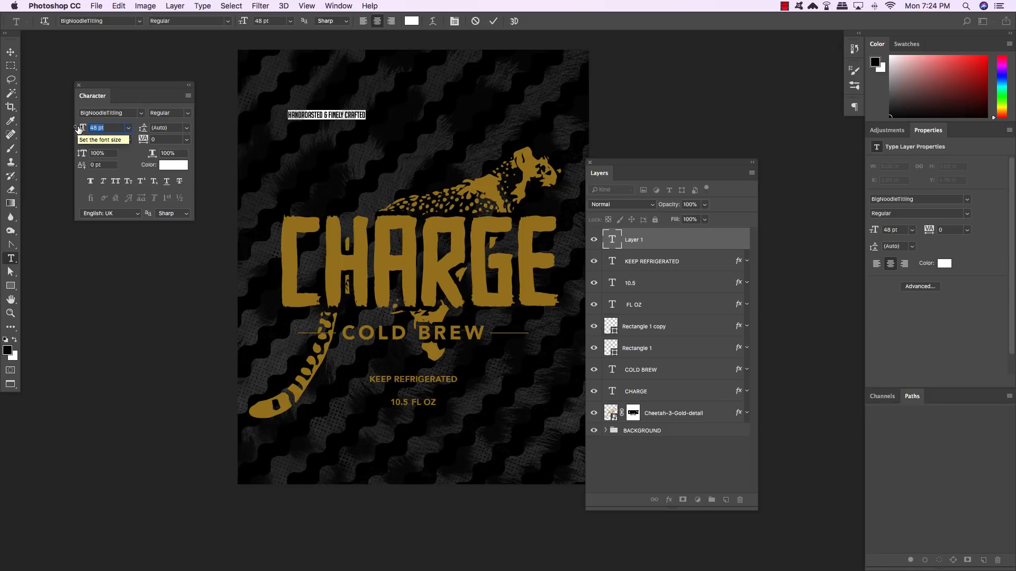
text(54)
key(Return)
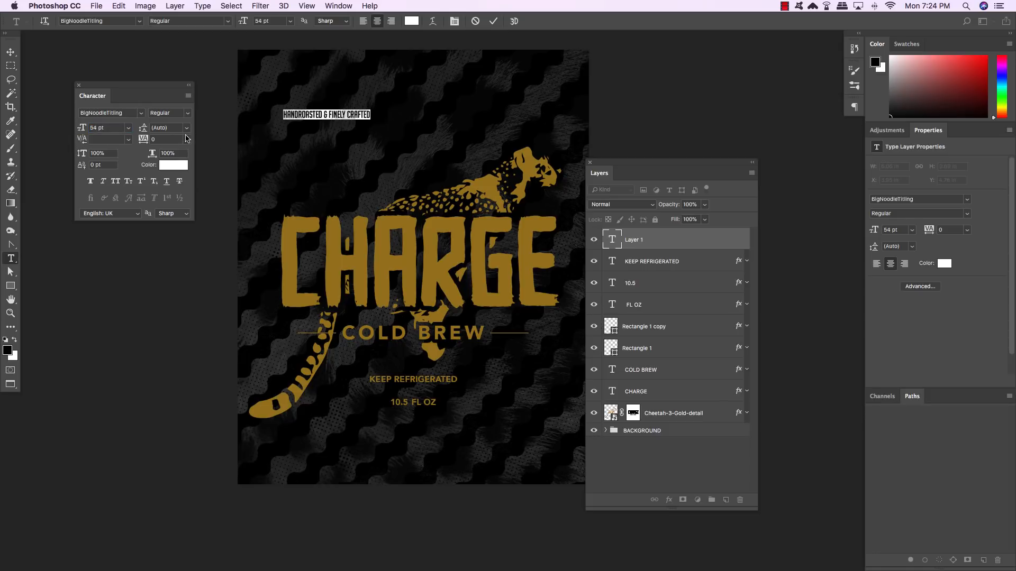
click(186, 138)
click(173, 256)
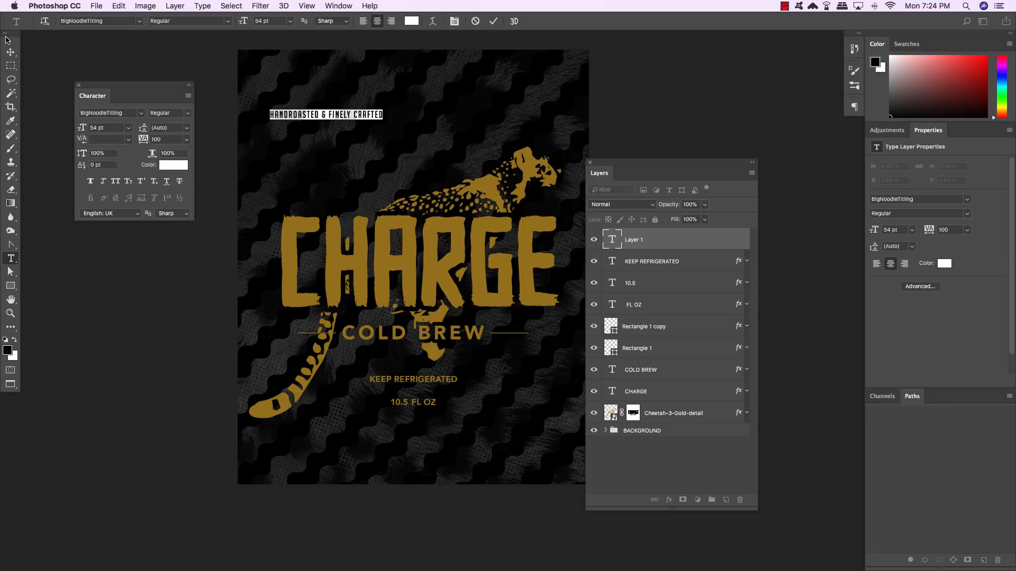
- Move the HANDROASTED & FINELY CRAFTED line to the middle above the cheetah and place a duplicate of it straight above
click(10, 52)
drag(354, 118, 431, 127)
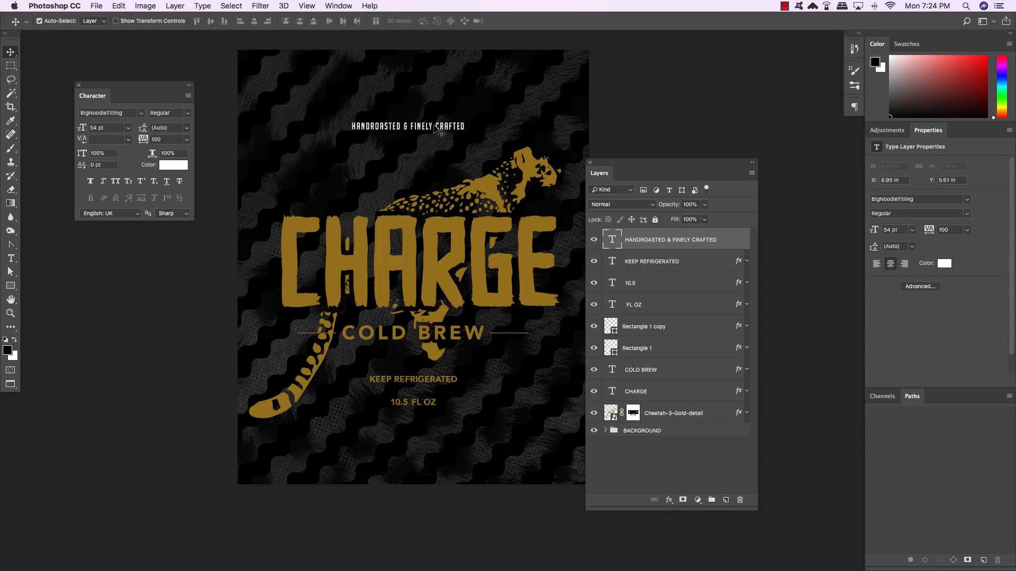
key(super+j)
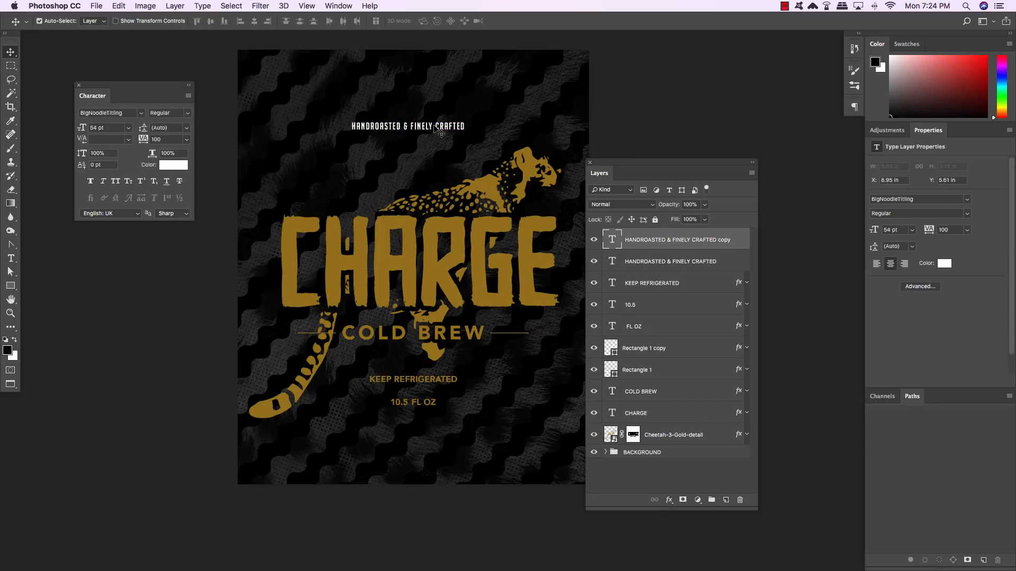
key(shift+Up)
key(shift+Up)
key(shift+Up)
key(shift+Up)
key(shift+Up)
key(shift+Up)
key(shift+Up)
key(shift+Up)
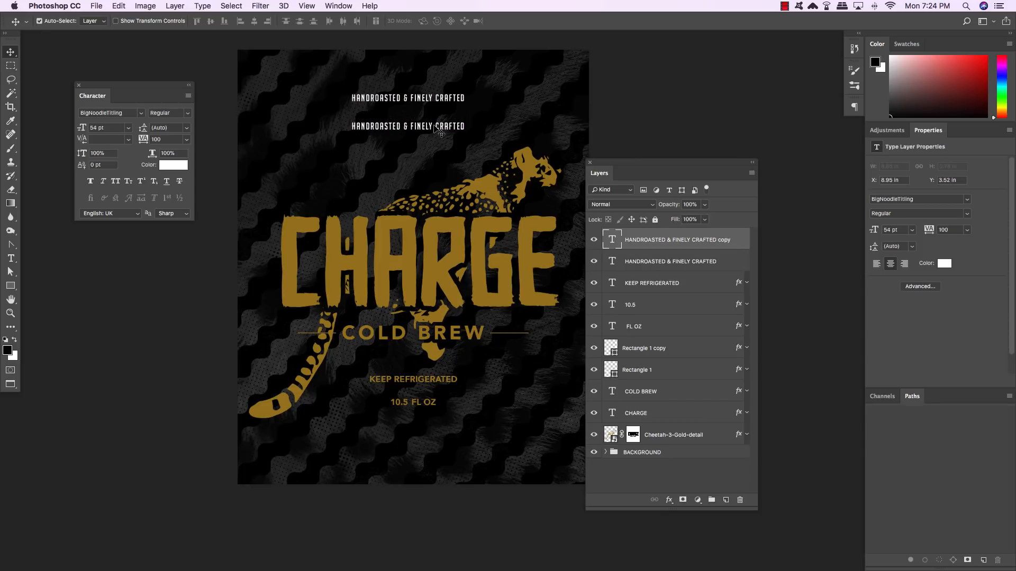
- Replace the wording of the upper duplicate text line with "CAMBODIAN COFFEE"
key(t)
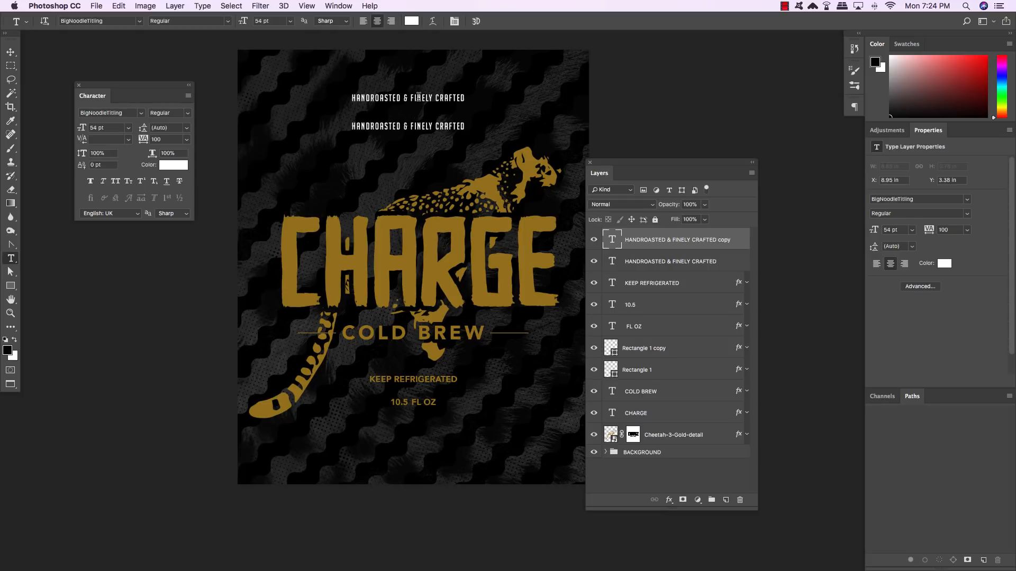
triple_click(418, 97)
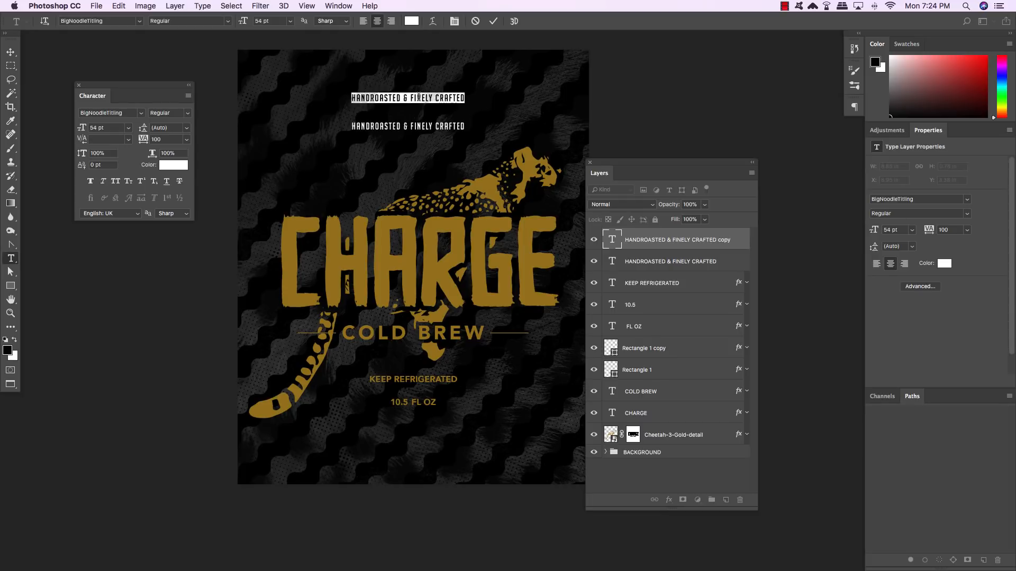
text(CAMBODI)
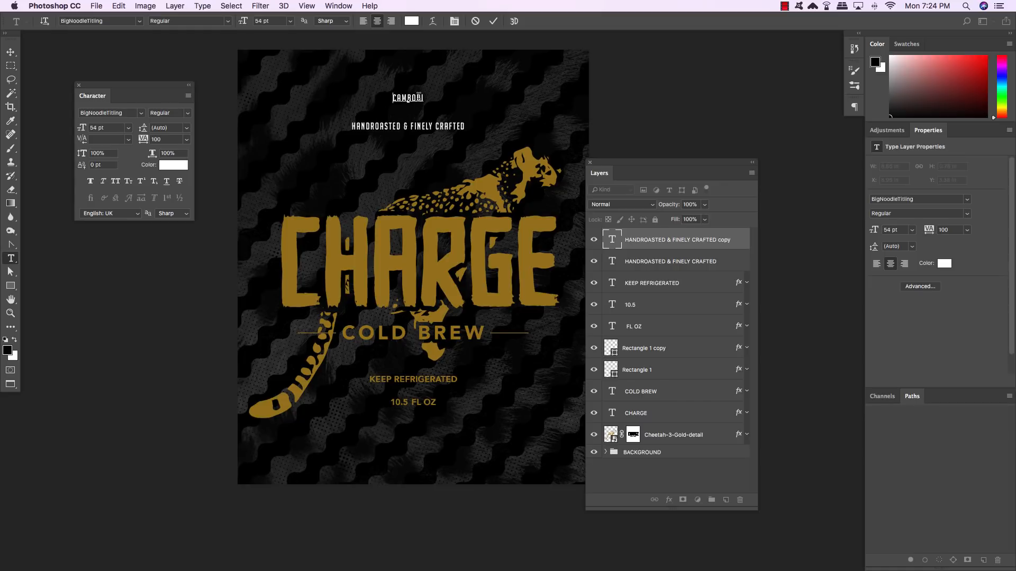
text(AN COFFEE)
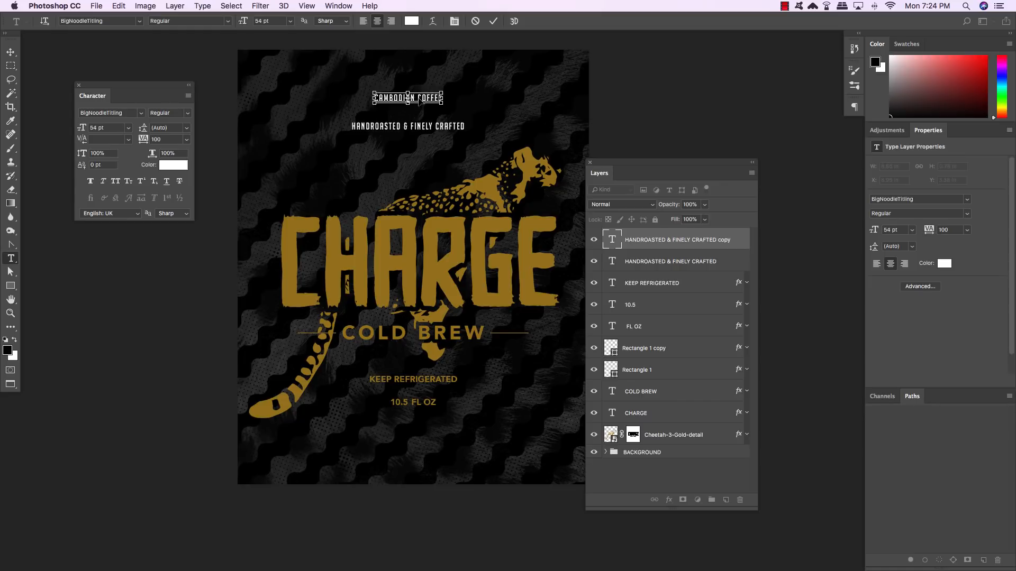
- Set the CAMBODIAN COFFEE text to 105 pt with a tracking of 240
key(ctrl+a)
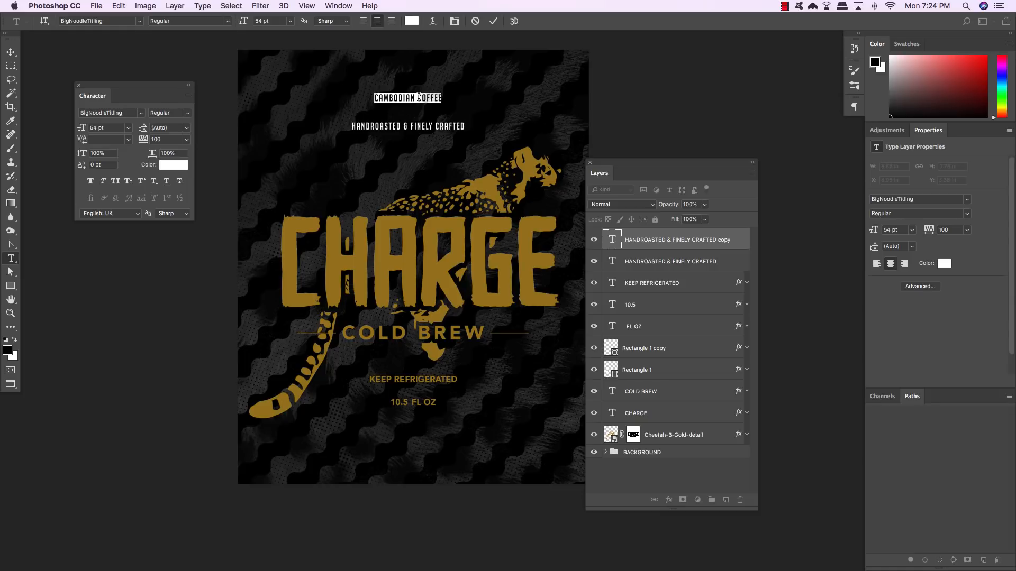
click(78, 127)
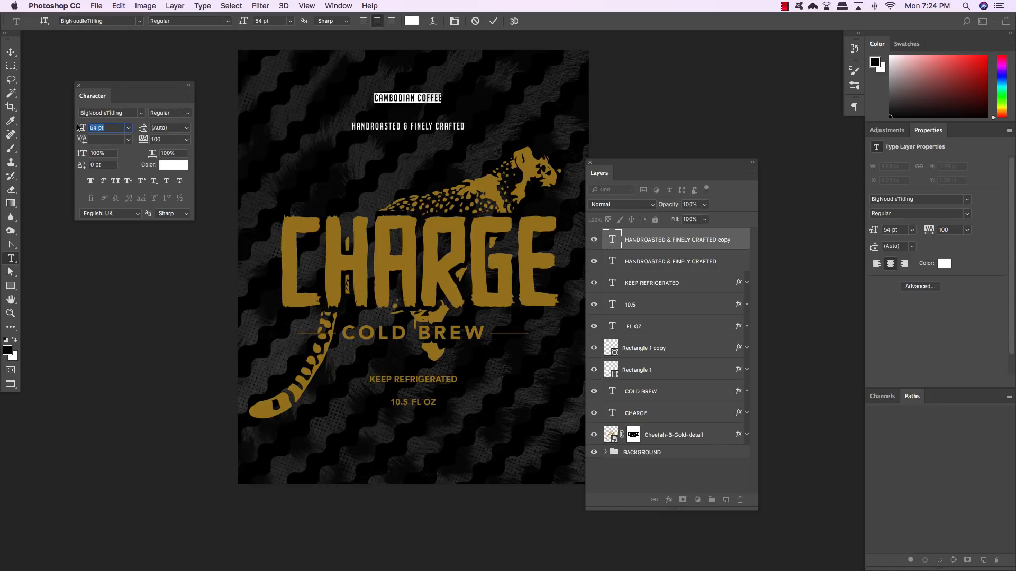
text(105)
key(Return)
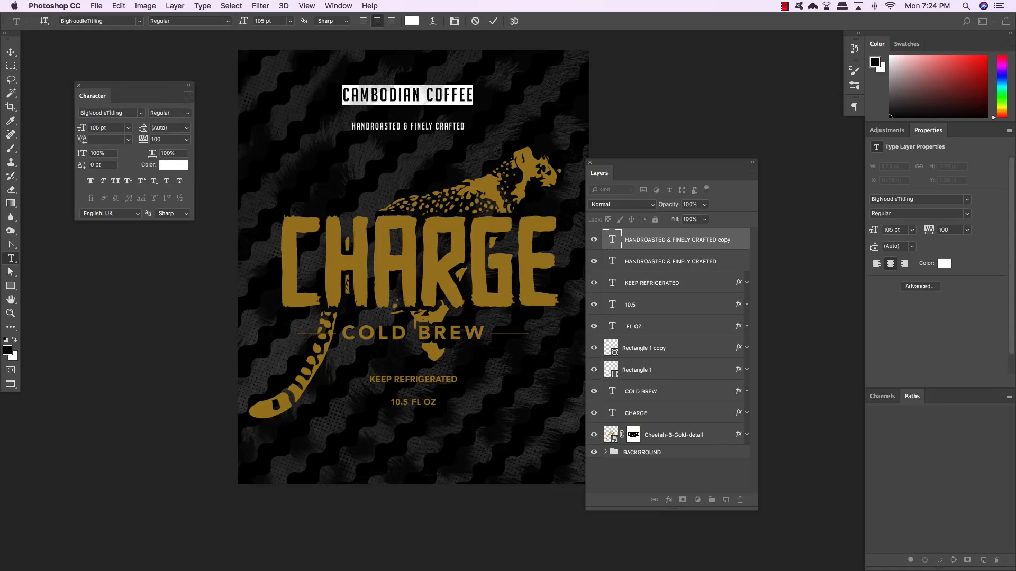
click(186, 139)
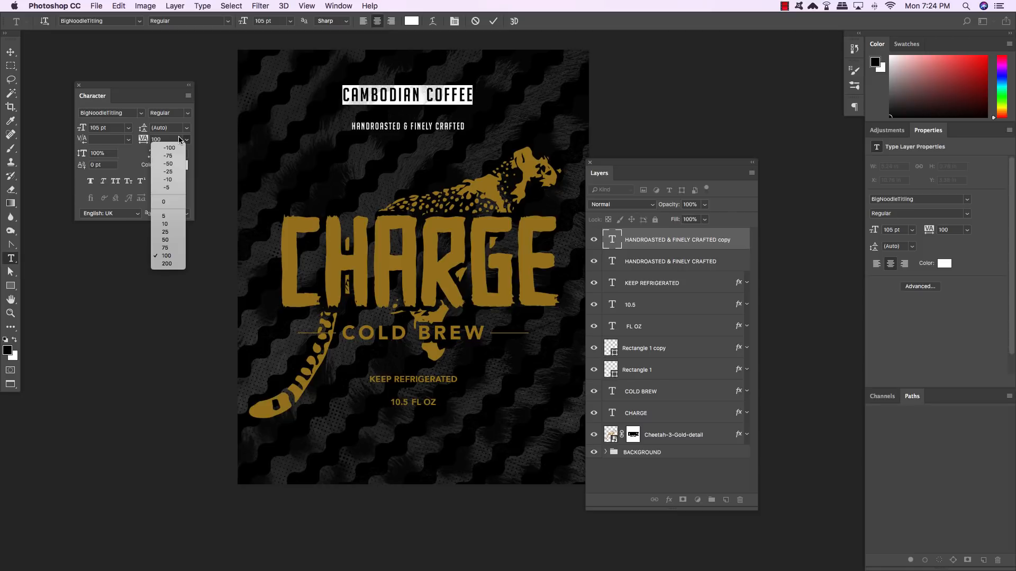
click(167, 139)
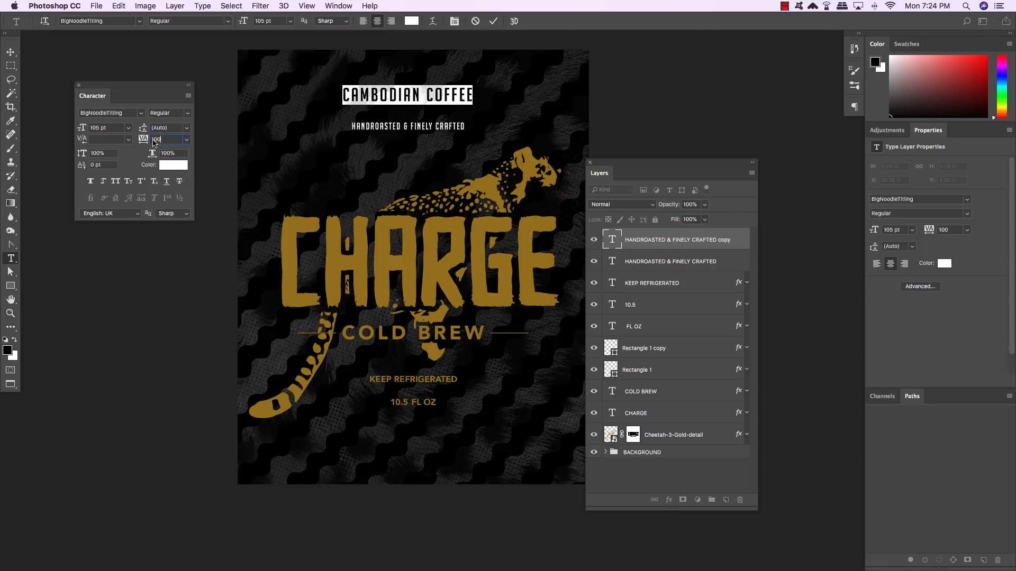
text(240)
key(Return)
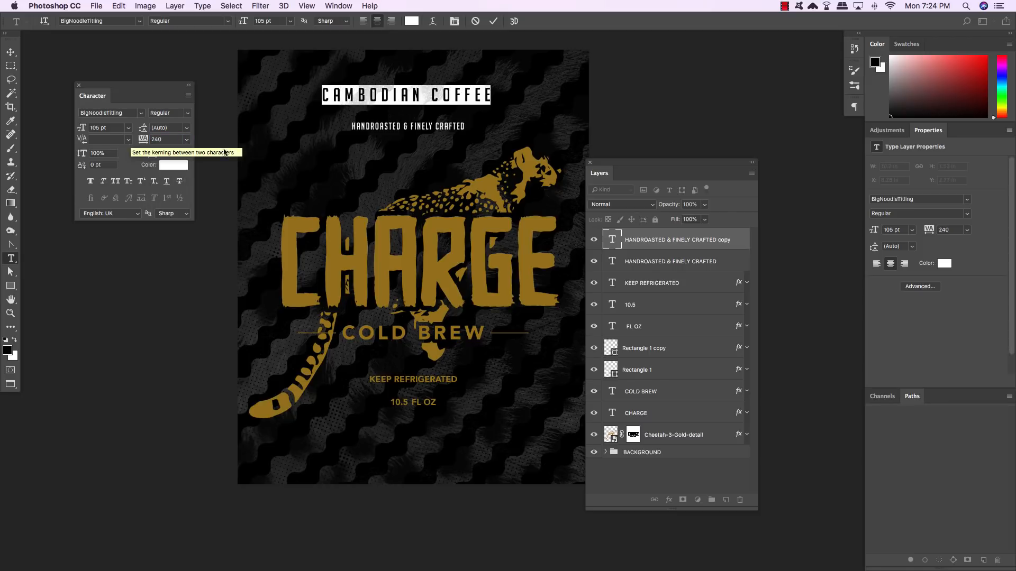
click(9, 52)
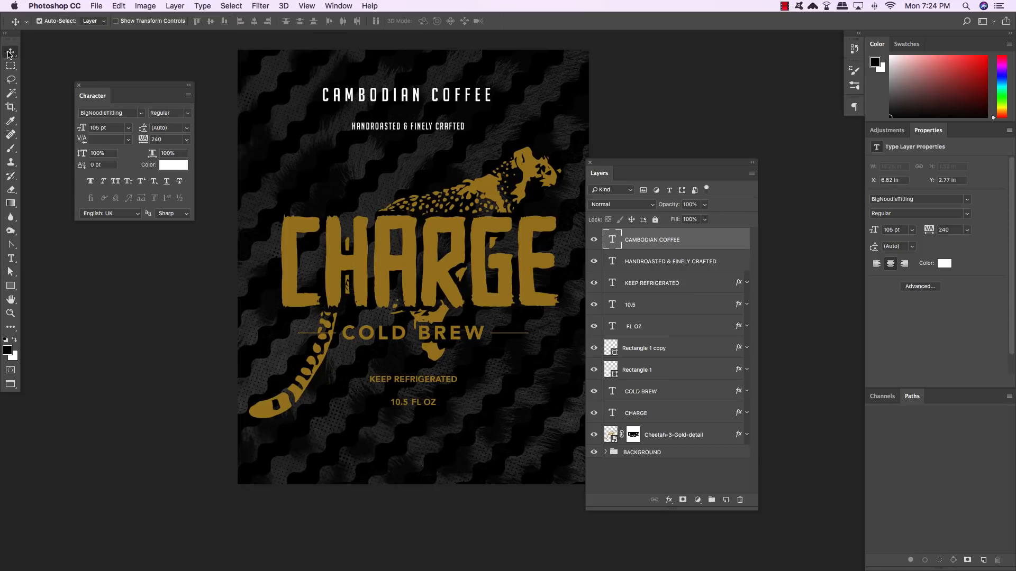
- Align the CAMBODIAN COFFEE and HANDROASTED & FINELY CRAFTED layers by their horizontal centers and nudge both down toward the cheetah
shift+click(729, 265)
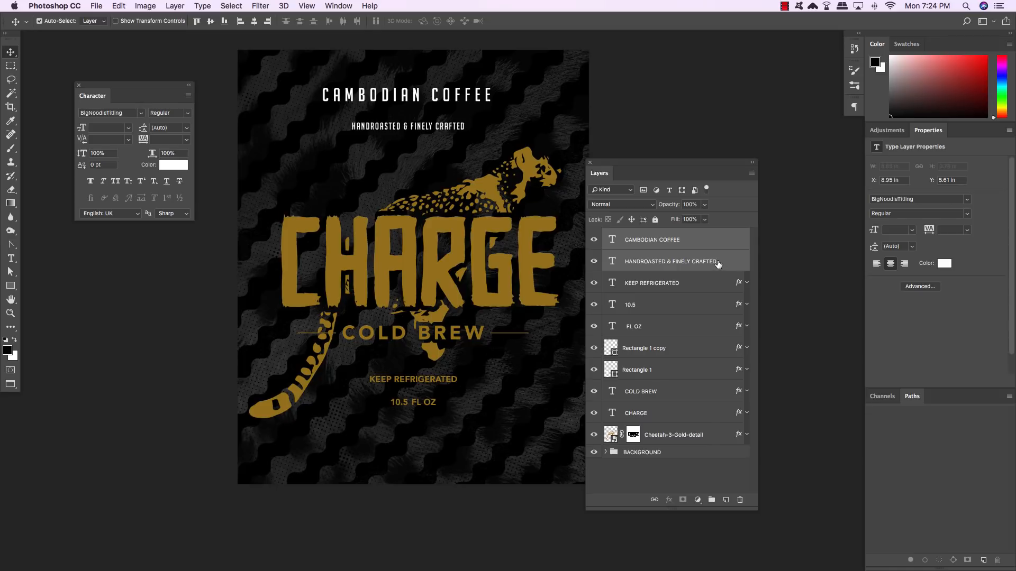
click(254, 22)
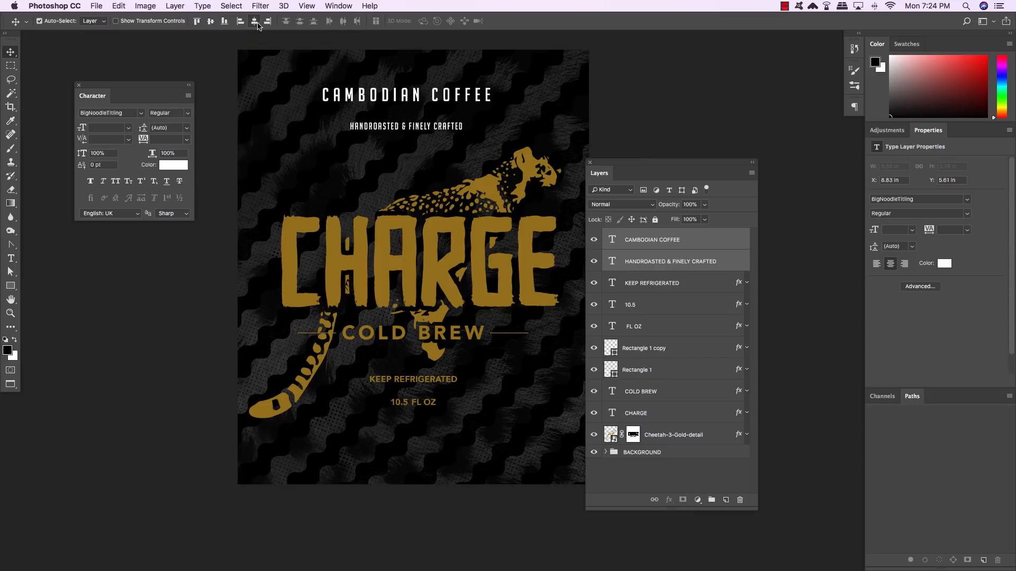
key(shift+Down)
key(shift+Down)
key(shift+Down)
key(shift+Down)
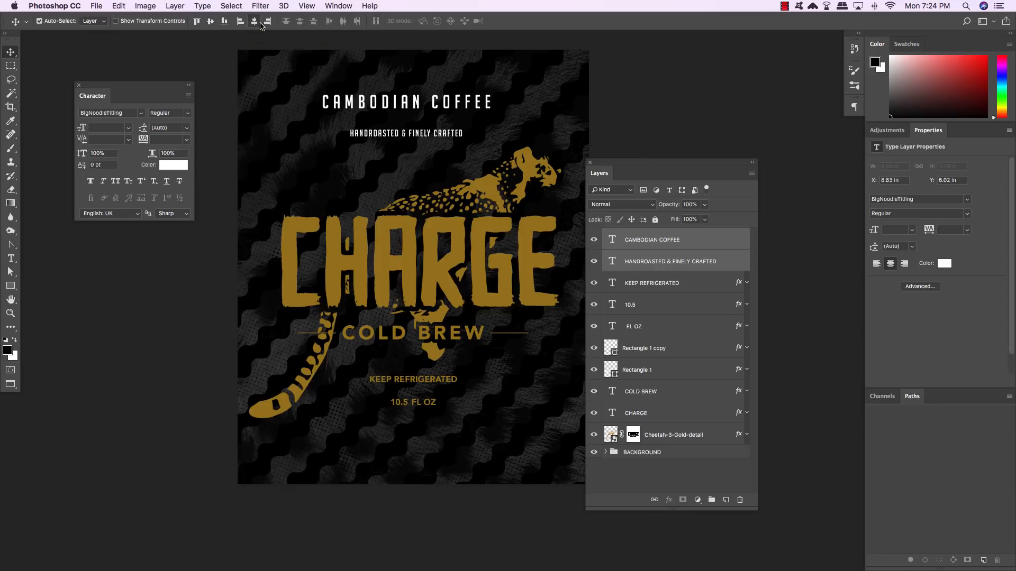
key(shift+Down)
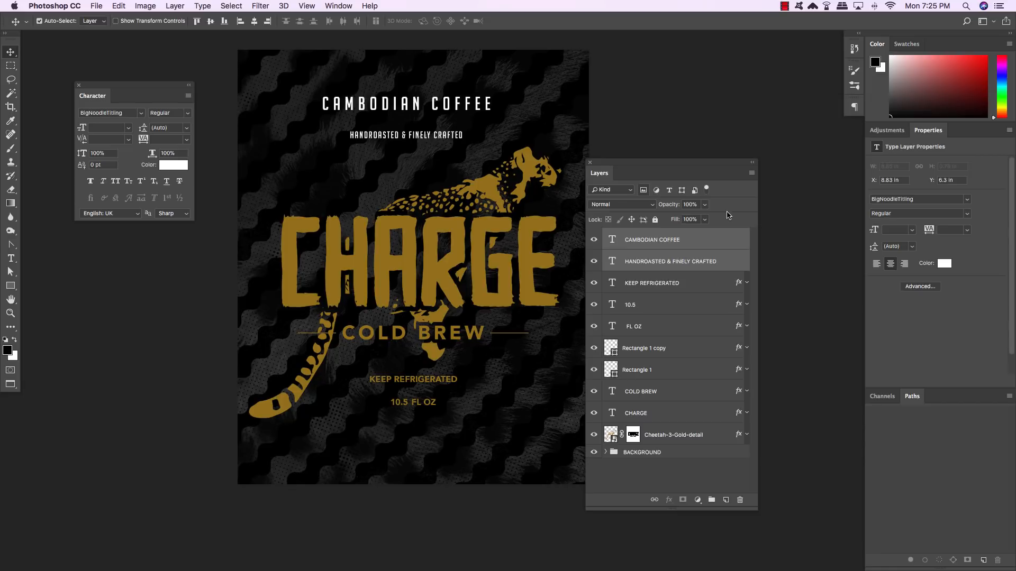
- Nudge the HANDROASTED & FINELY CRAFTED line slightly farther down, paste the copied gold layer style onto it and collapse its effects list
click(729, 266)
key(shift+Down)
key(shift+Down)
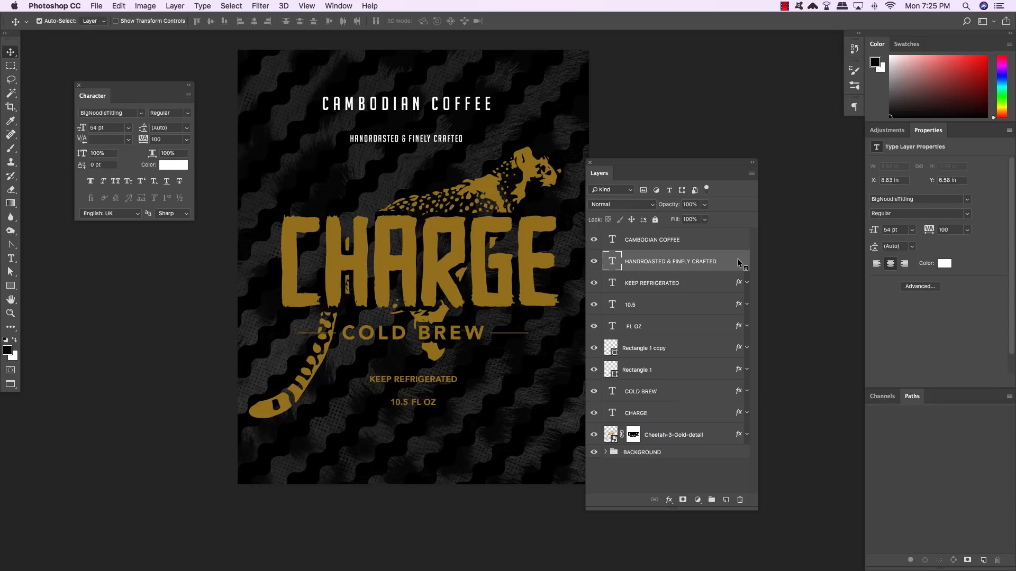
right_click(738, 263)
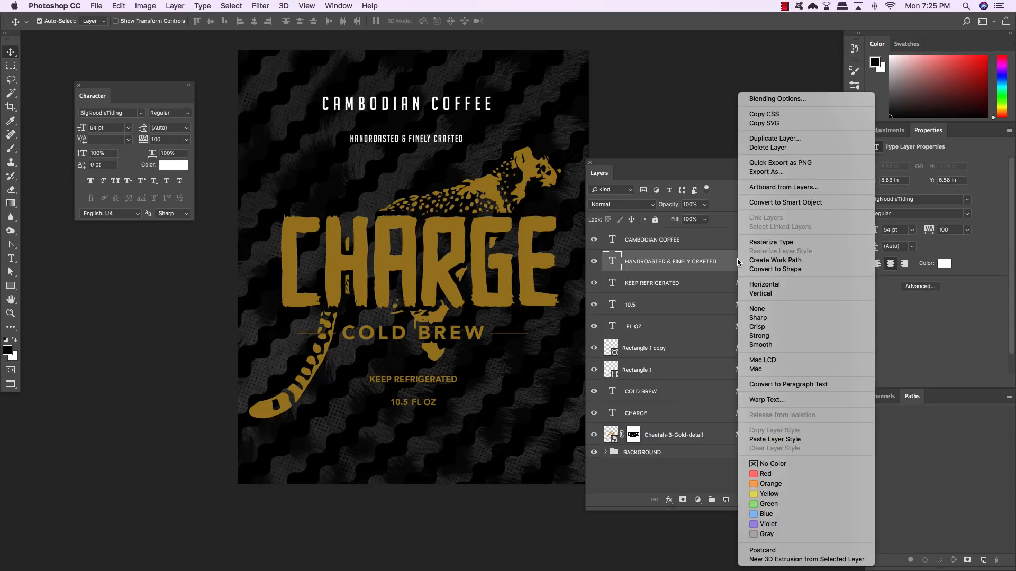
click(789, 444)
click(747, 261)
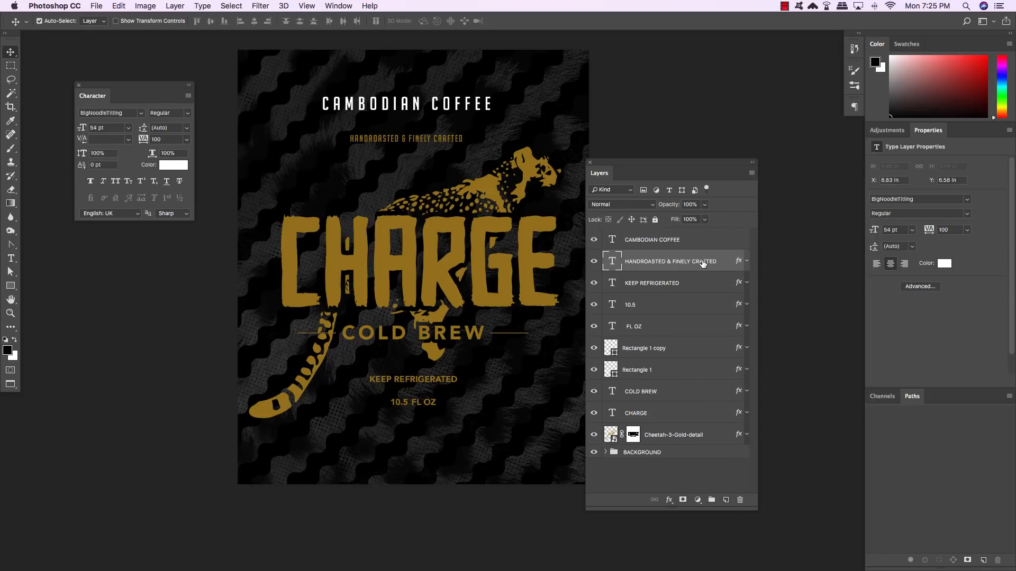
- Draw a rectangle of about 1033 × 142 px behind the CAMBODIAN COFFEE text, filled with gold #9d7b1e sampled from the CHARGE lettering
key(u)
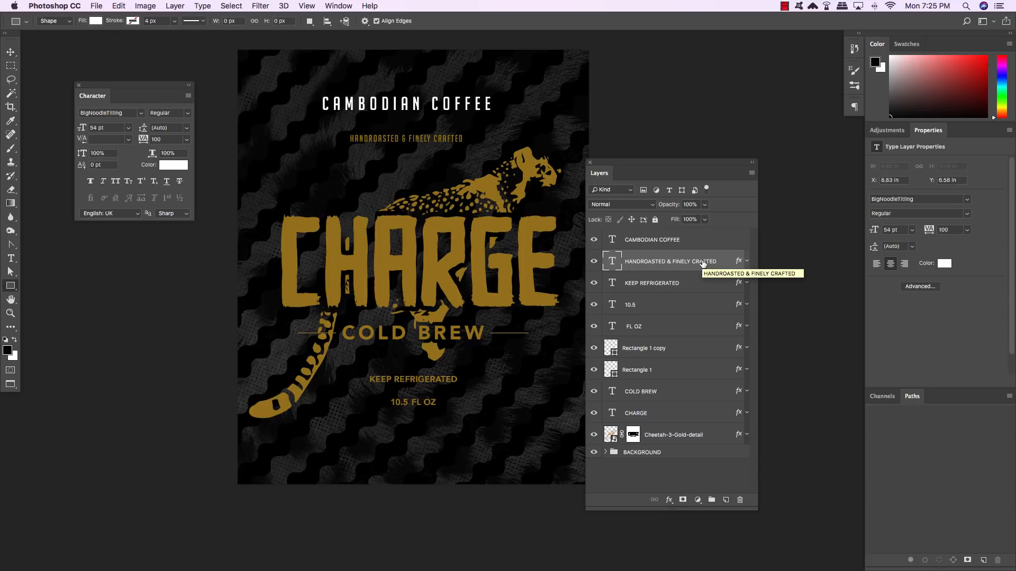
click(96, 22)
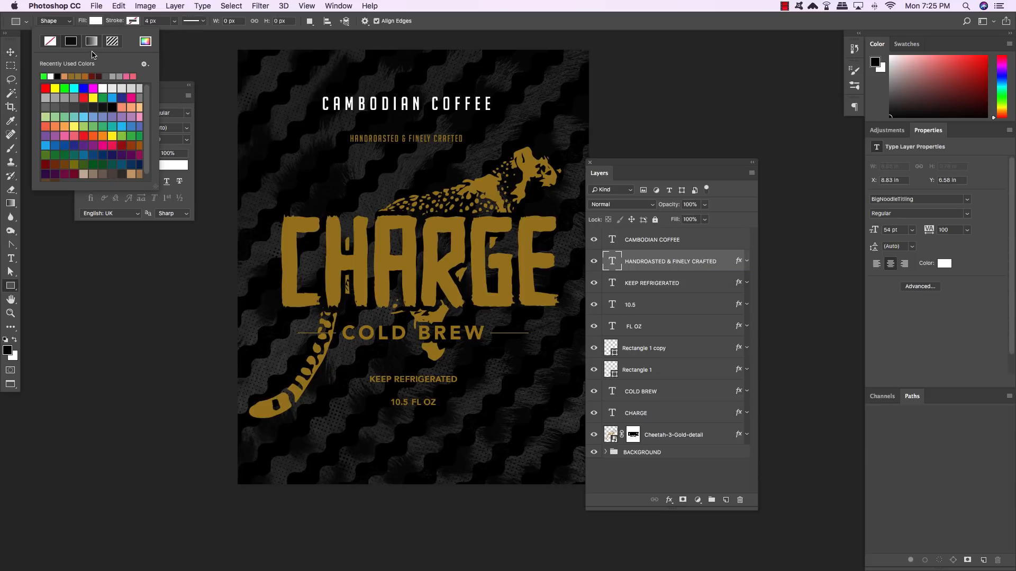
click(145, 42)
drag(398, 182, 277, 149)
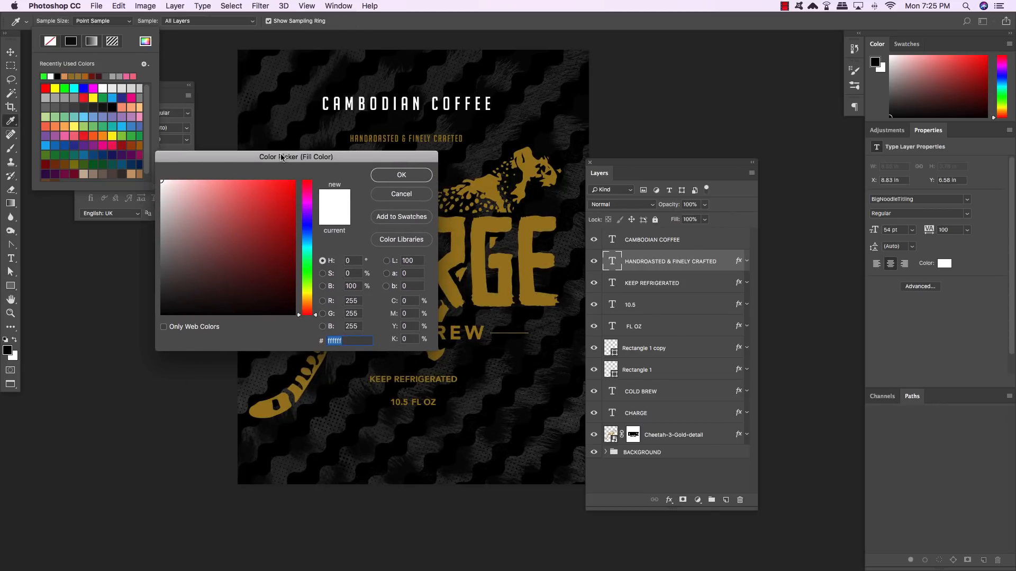
click(459, 230)
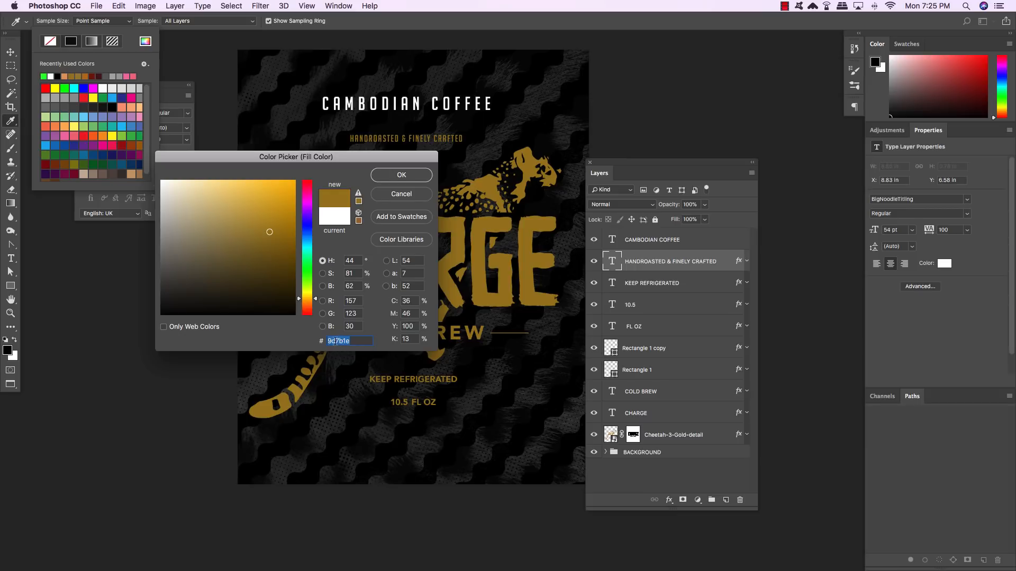
click(392, 176)
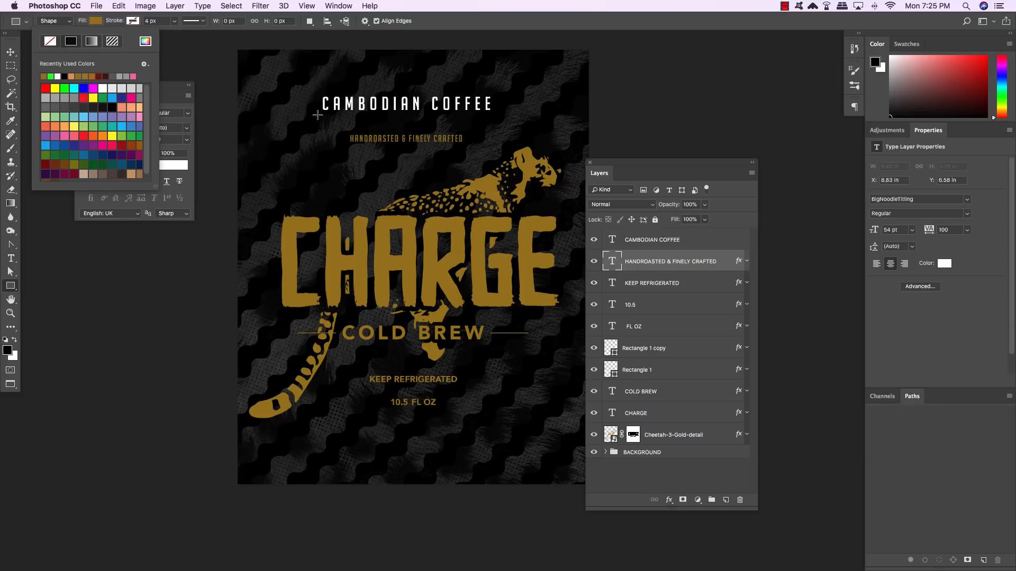
drag(315, 116, 497, 92)
click(11, 52)
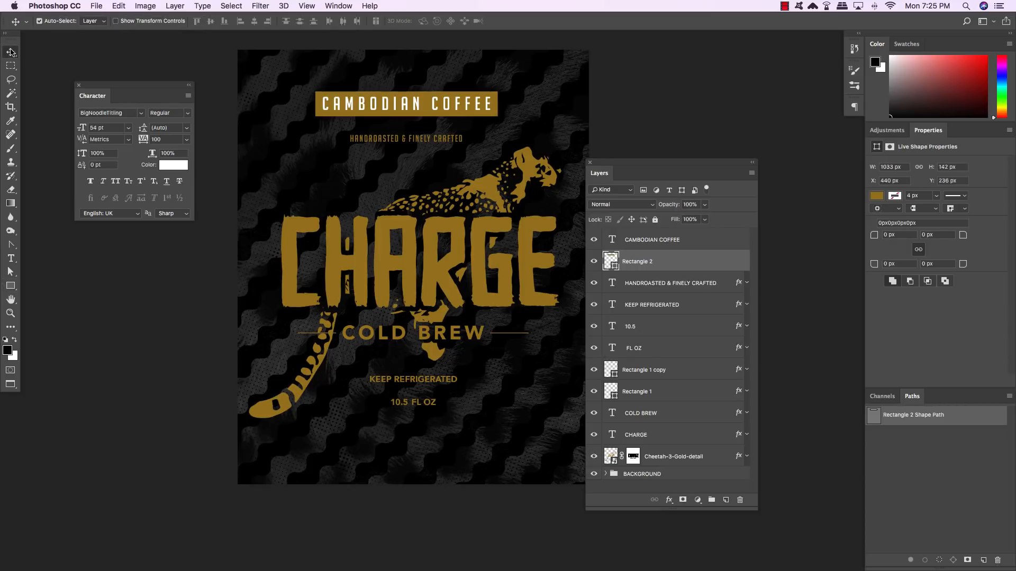
- Knock the CAMBODIAN COFFEE lettering out of the gold Rectangle 2 with a layer mask from the inverted text selection, hiding the text layer
click(699, 241)
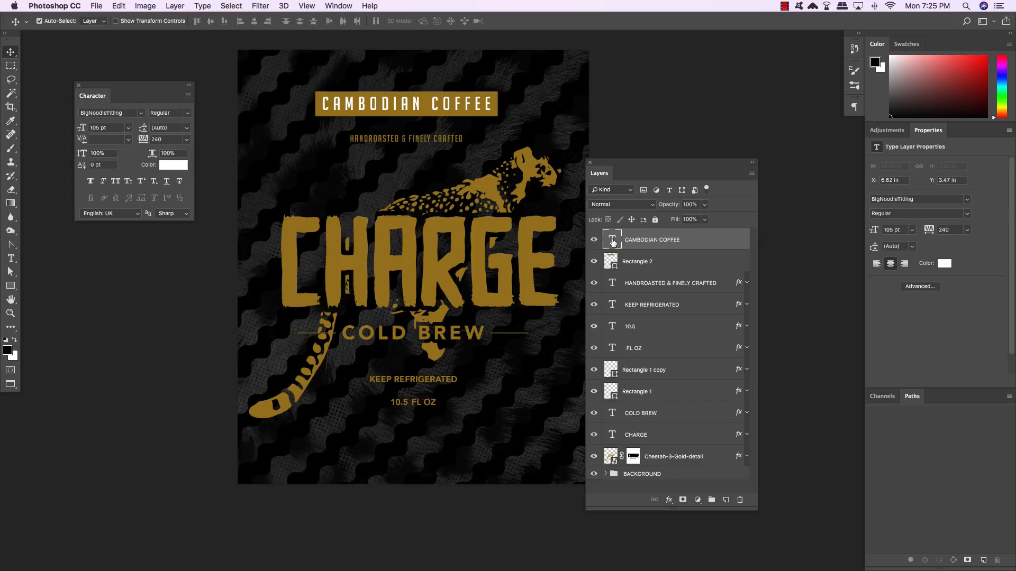
super+click(613, 242)
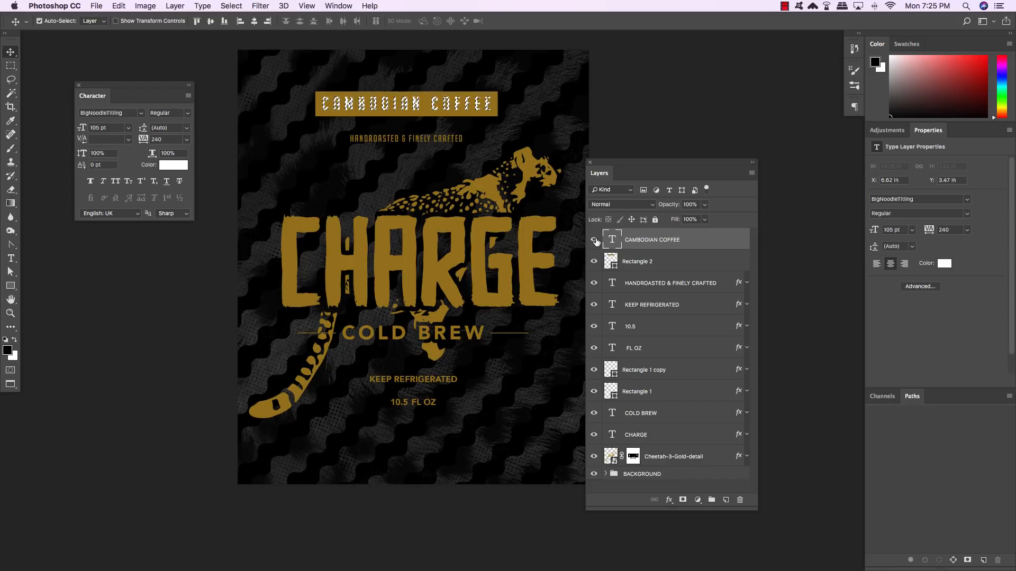
click(594, 240)
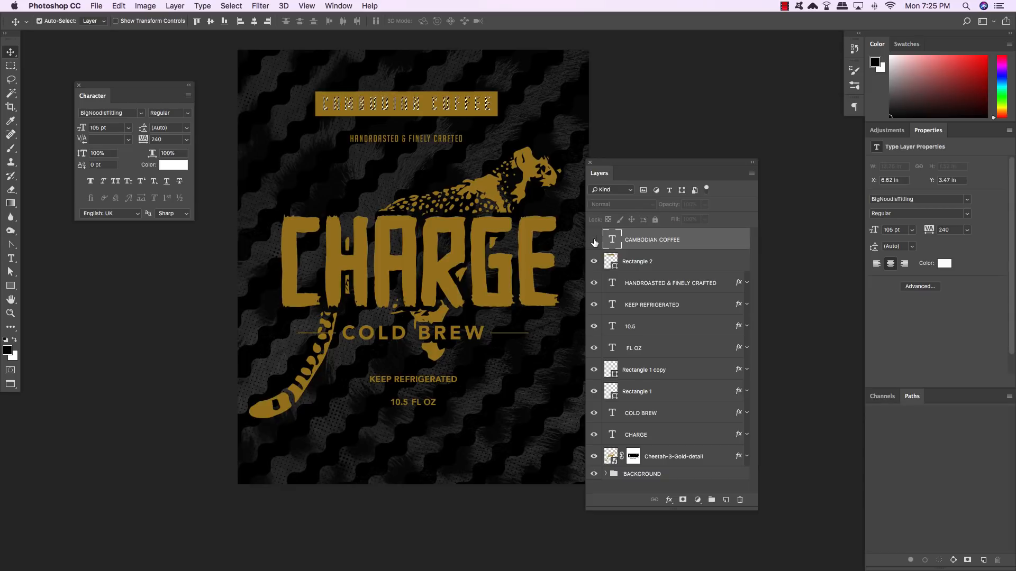
click(677, 267)
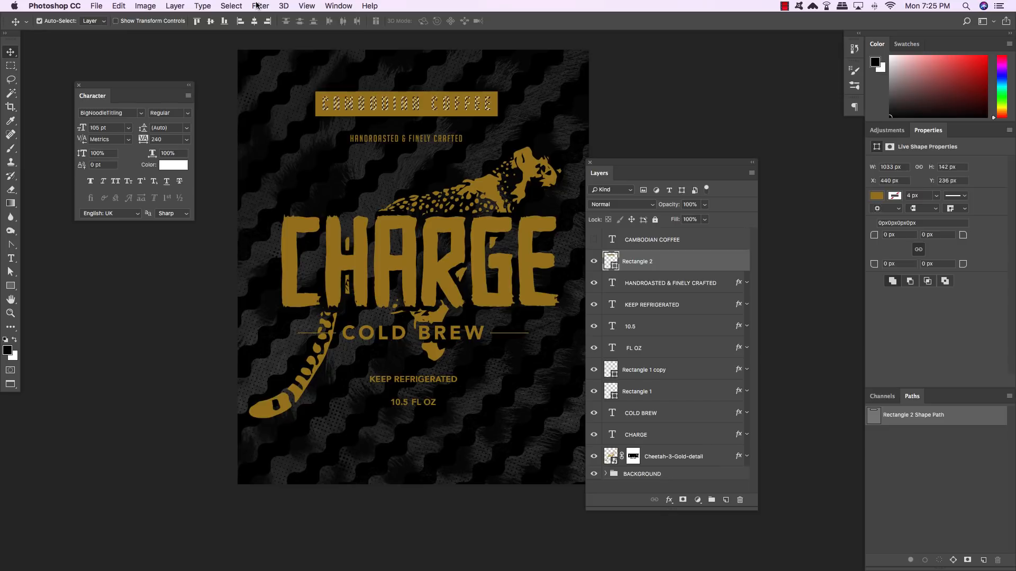
click(231, 6)
click(241, 50)
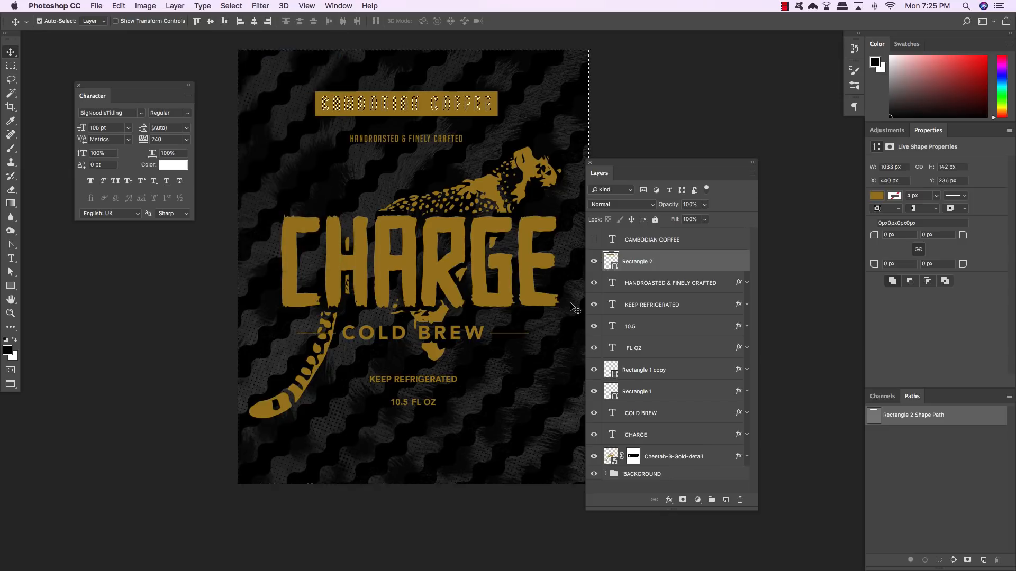
click(682, 500)
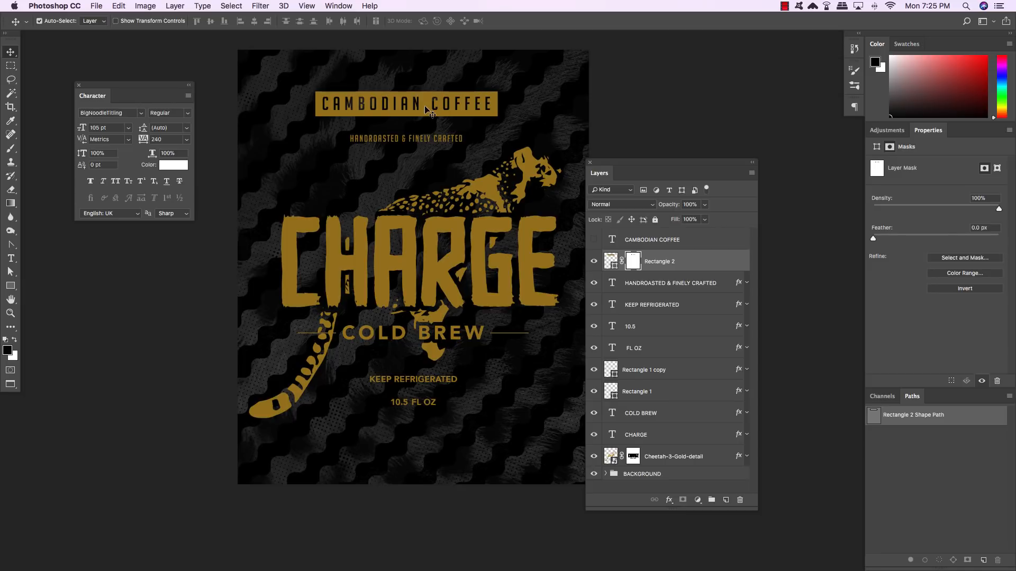
- Group all layers from CAMBODIAN COFFEE down to Cheetah-3-Gold-detail and name the group GOLD
click(721, 240)
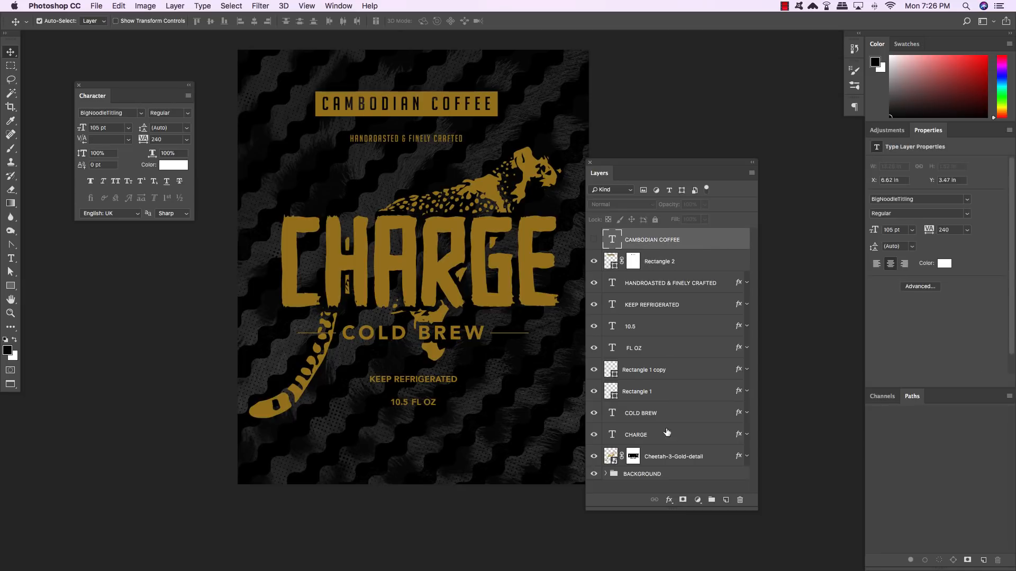
shift+click(704, 456)
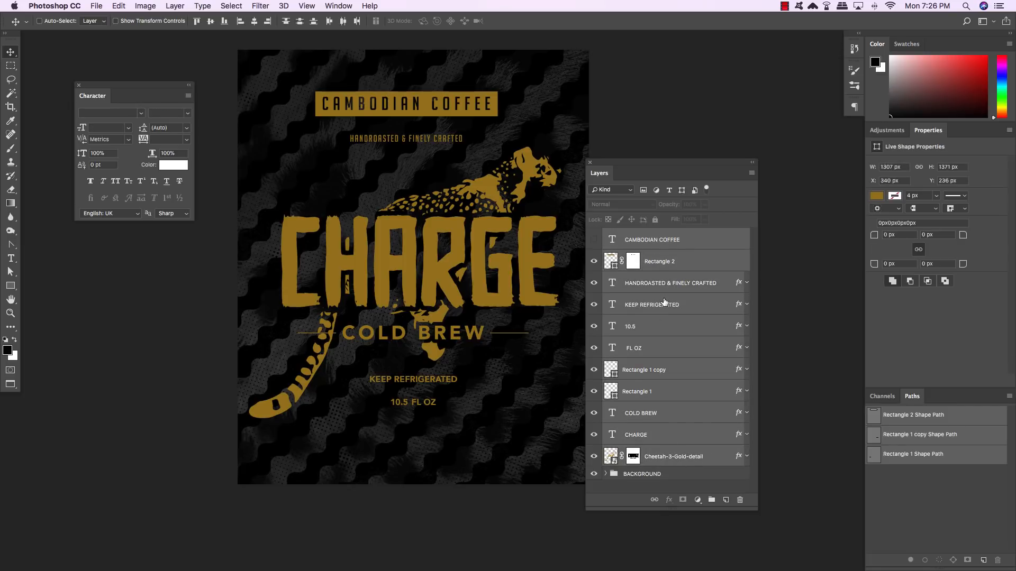
key(super+g)
double_click(632, 236)
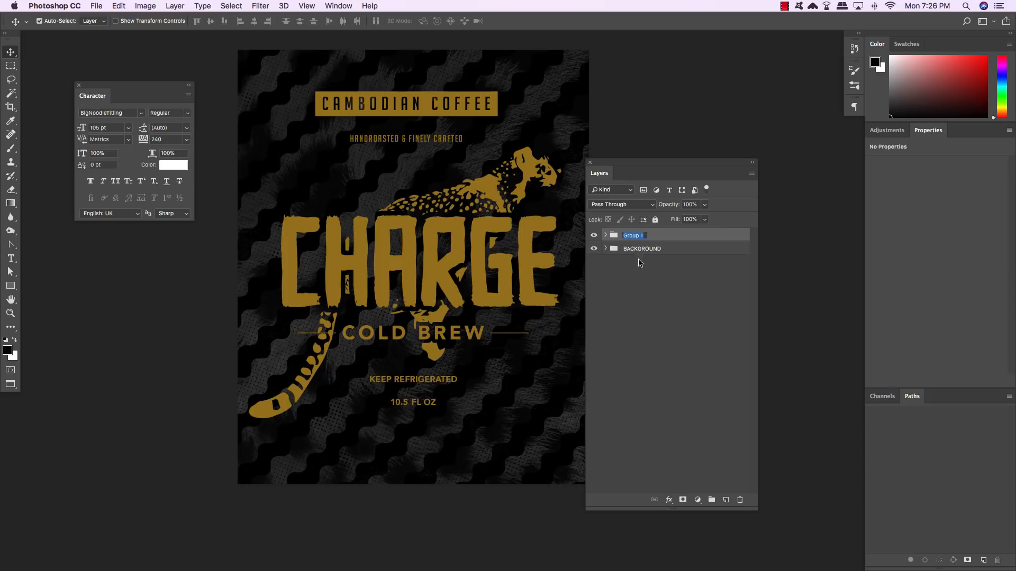
text(GOLD)
key(Return)
- Close the Character panel and reposition the Layers panel beside the artwork
drag(646, 166, 677, 128)
drag(107, 86, 154, 143)
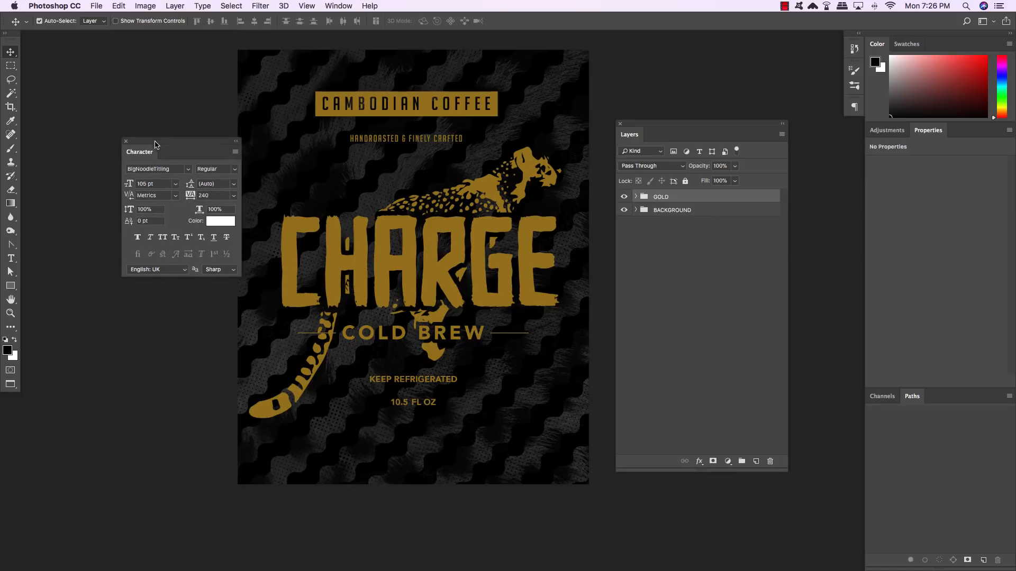
click(126, 142)
drag(635, 126, 626, 126)
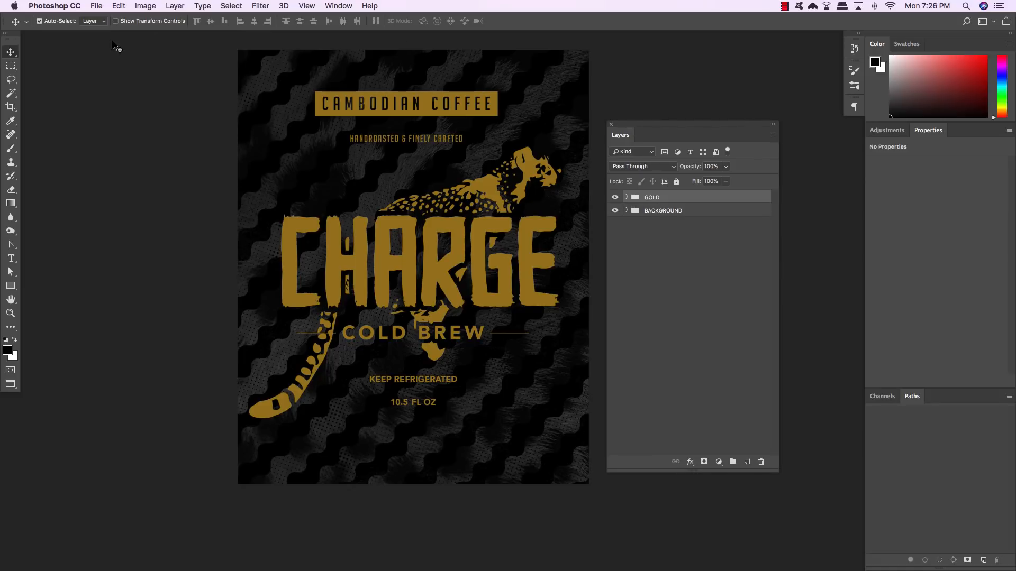
- Place paper_texture6.jpg from the resources > freebies > MiksKS folder as an embedded image above the GOLD group
click(95, 5)
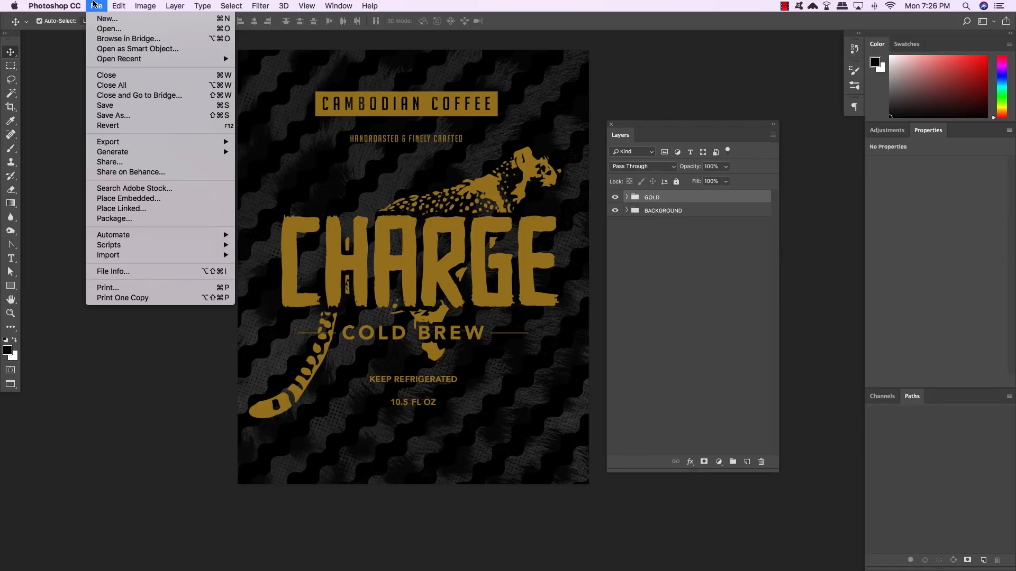
click(148, 203)
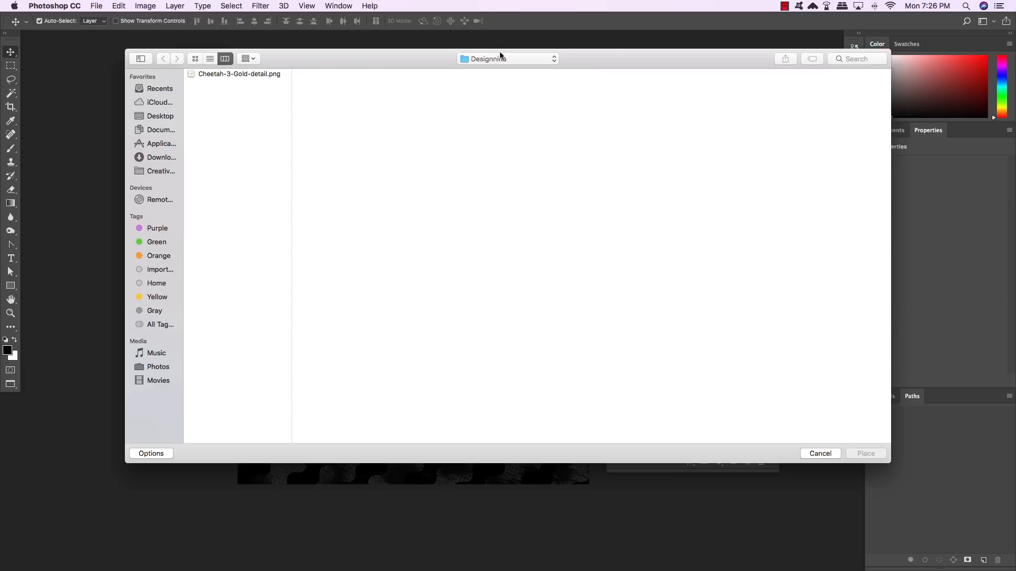
click(500, 58)
click(495, 80)
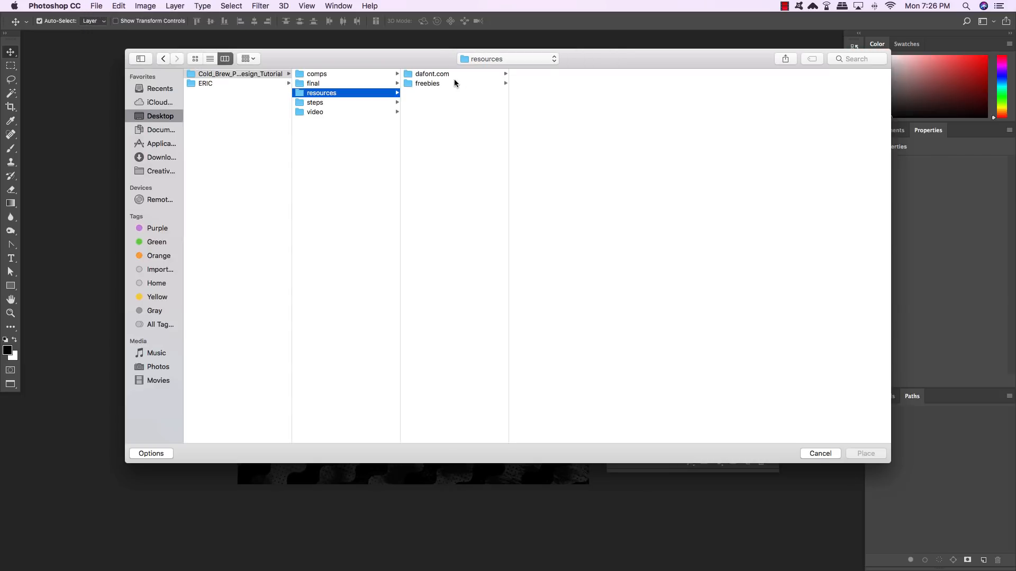
click(454, 82)
click(554, 113)
click(555, 121)
click(550, 131)
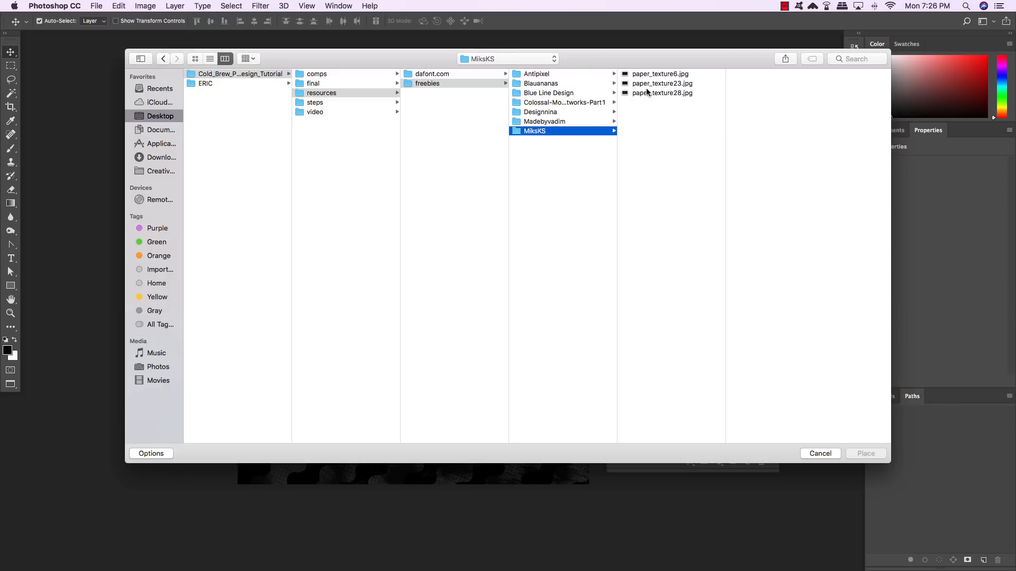
click(653, 74)
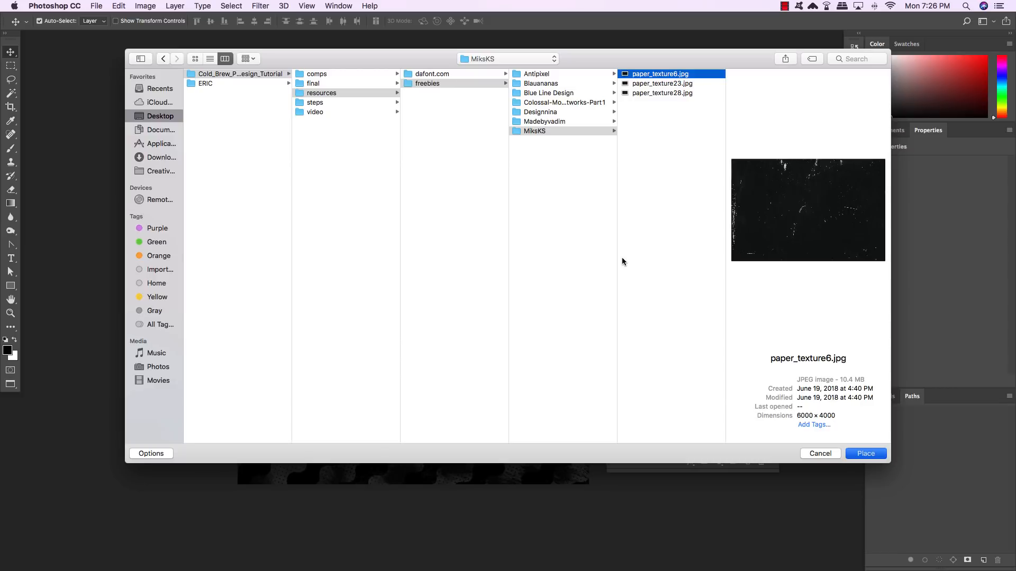
key(Return)
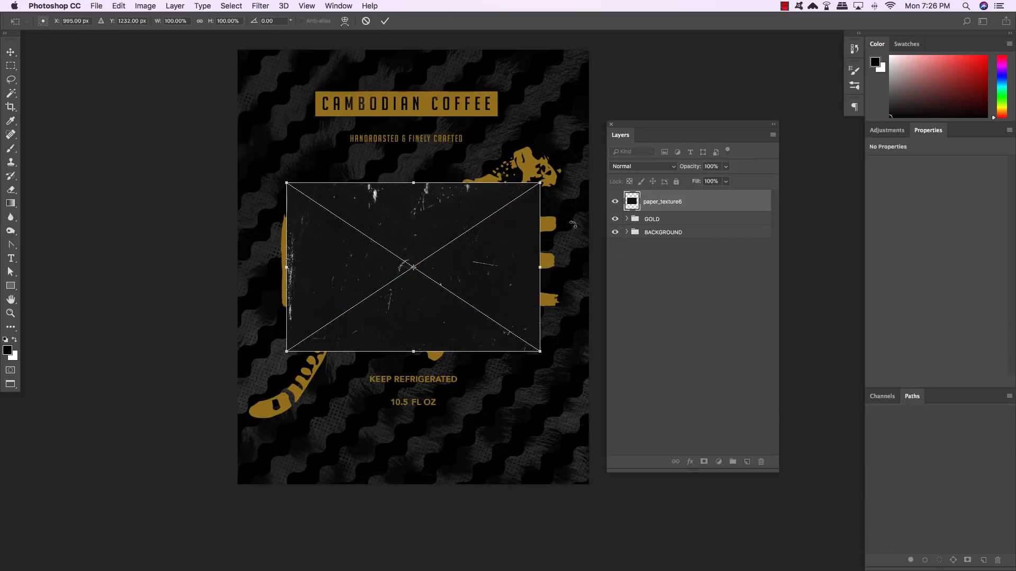
- Rotate paper_texture6 by -90°, enlarge it to about 261.5% to cover the canvas, and set its blend mode to Screen
drag(543, 172, 622, 482)
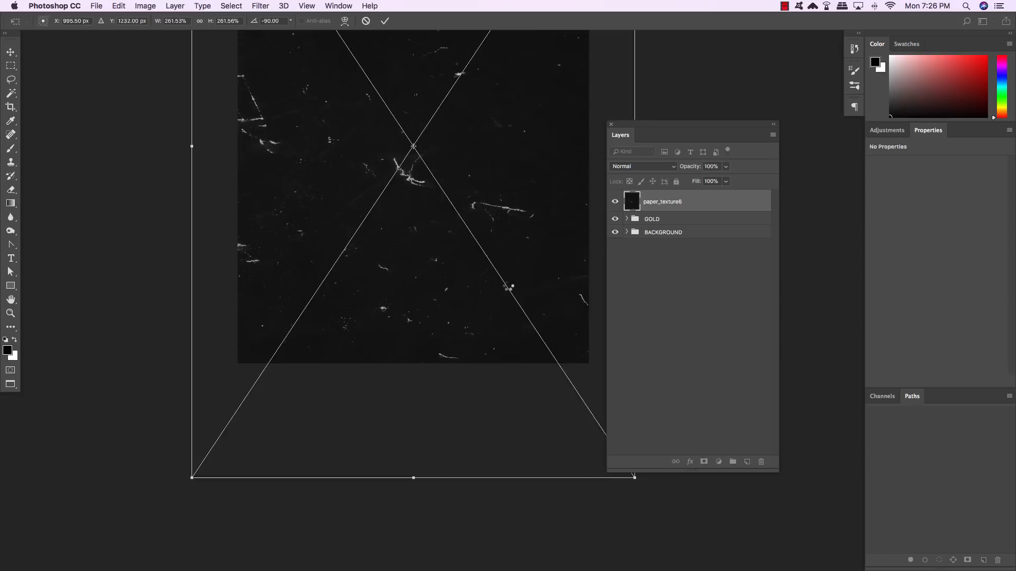
key(Return)
scroll(381, 264, up, 5)
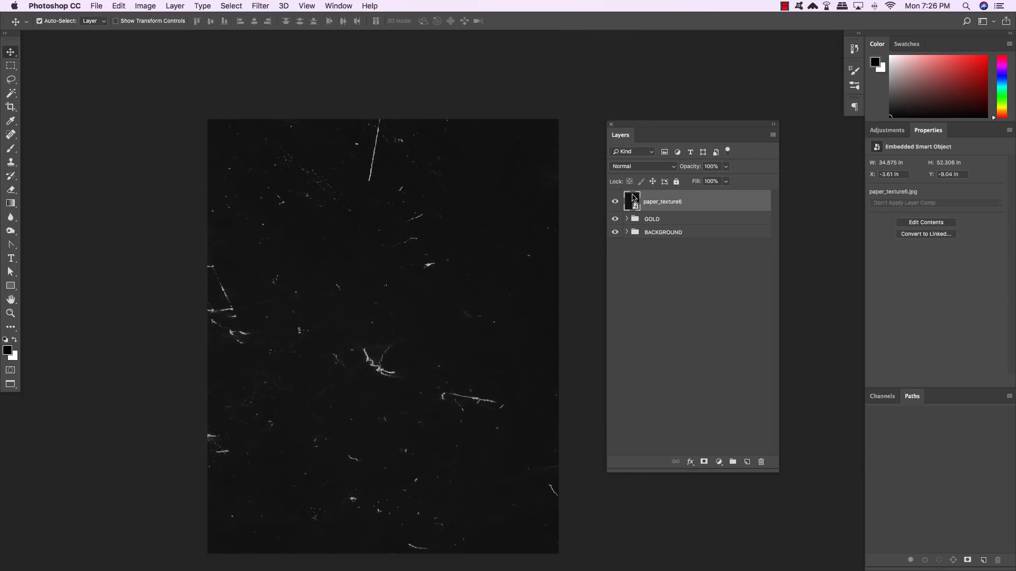
click(635, 167)
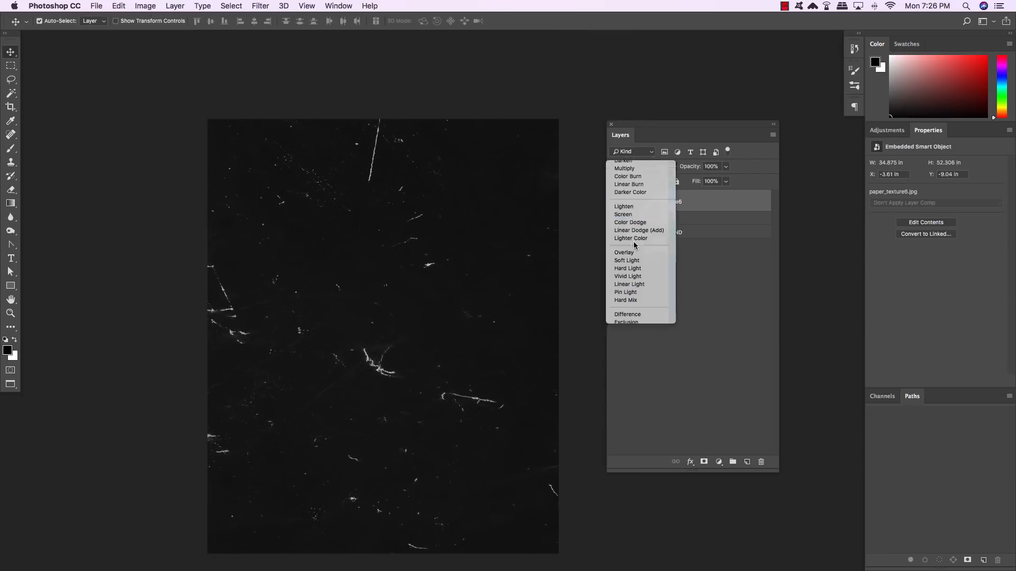
click(624, 214)
- Place paper_texture23.jpg from the MiksKS folder as an embedded image above paper_texture6
click(100, 7)
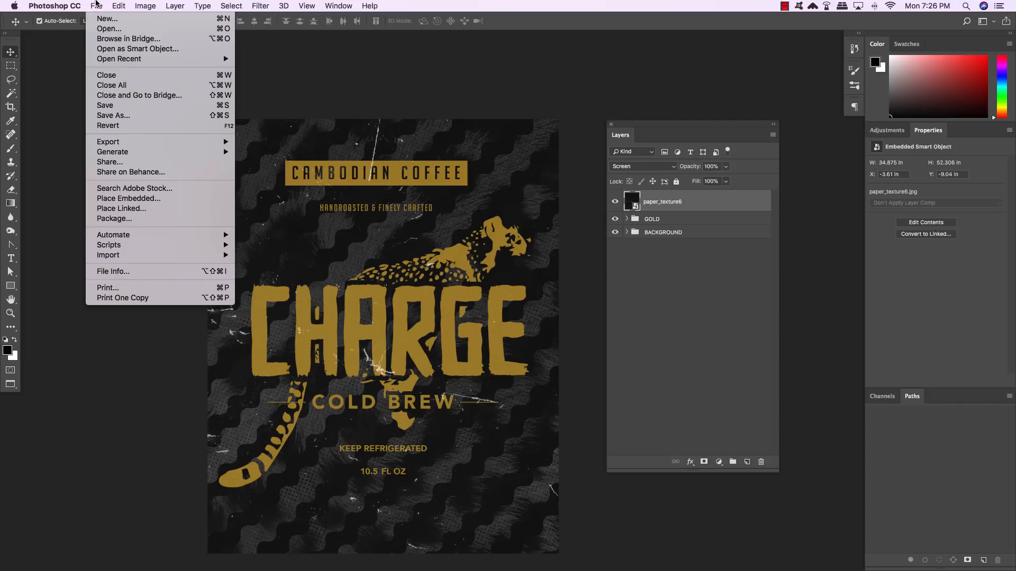
click(129, 200)
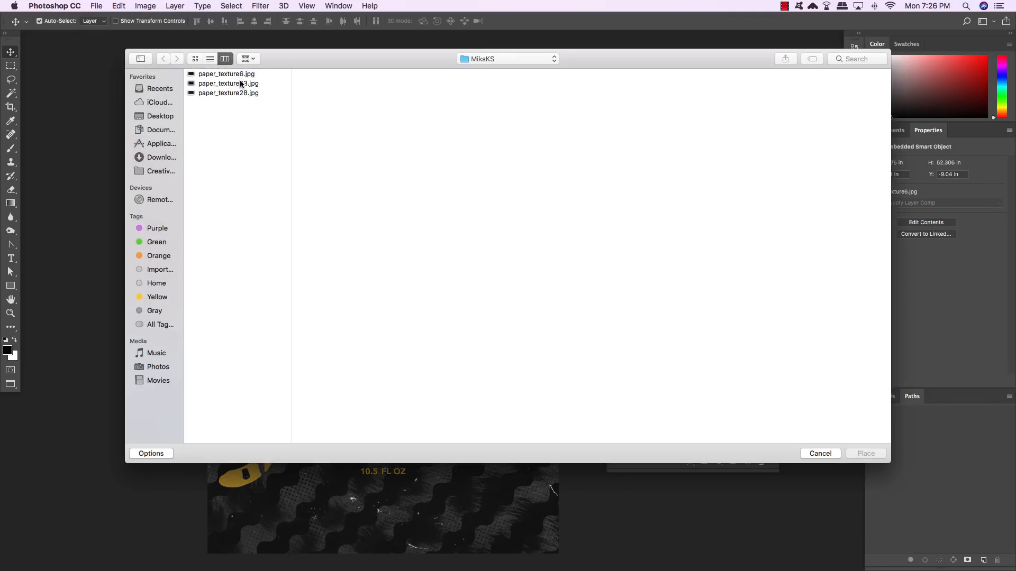
click(241, 84)
click(863, 453)
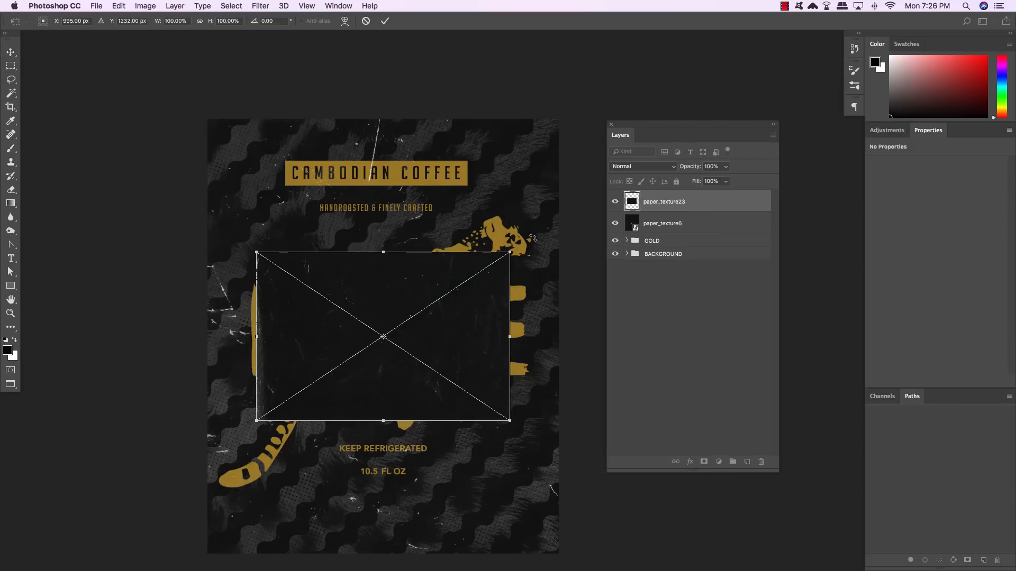
- Rotate paper_texture23 by 90°, enlarge it to about 335% to cover the canvas, and set its blend mode to Screen
drag(533, 238, 508, 444)
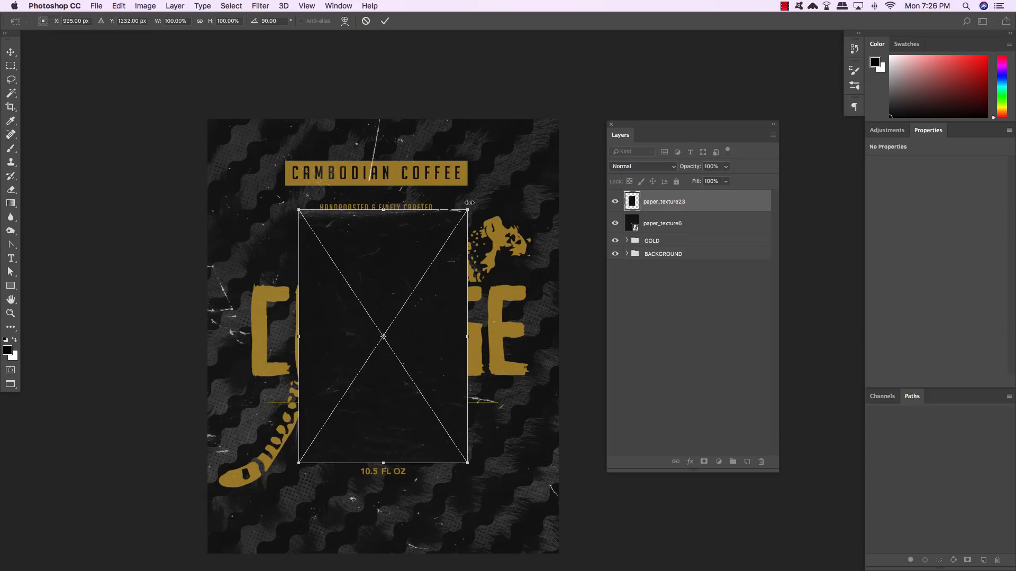
drag(467, 210, 530, 143)
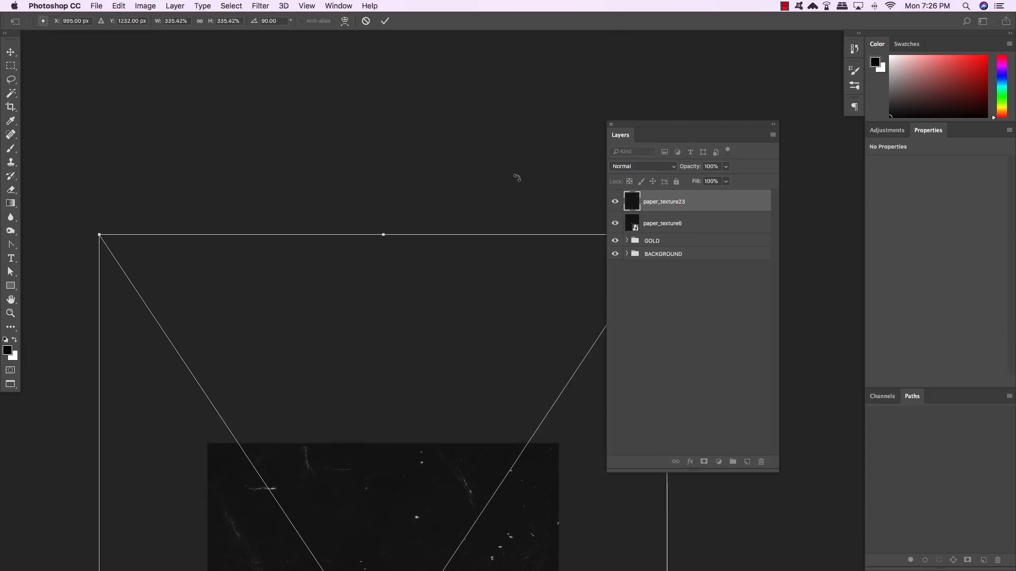
drag(502, 368, 477, 66)
drag(476, 272, 481, 184)
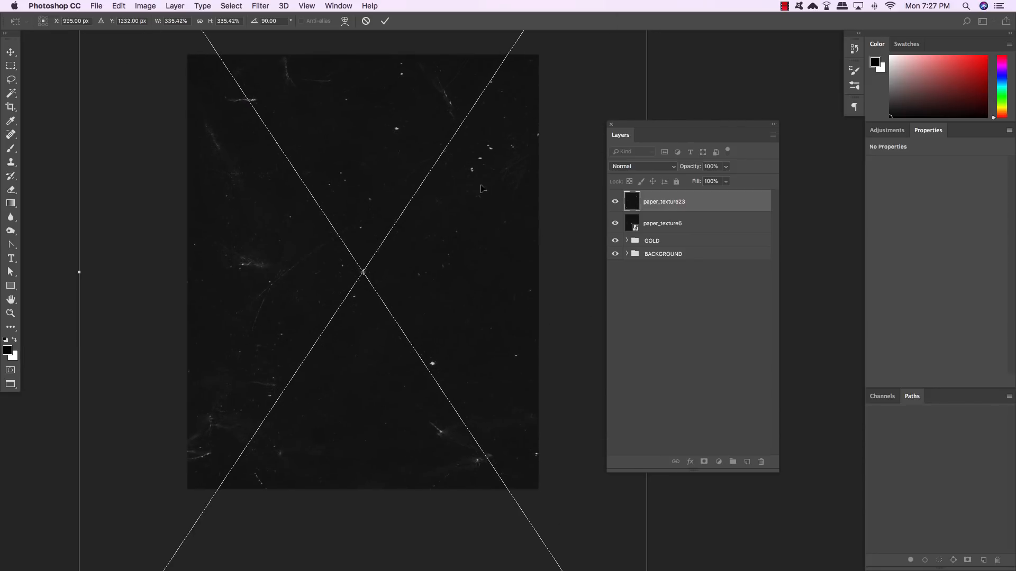
key(Return)
click(641, 167)
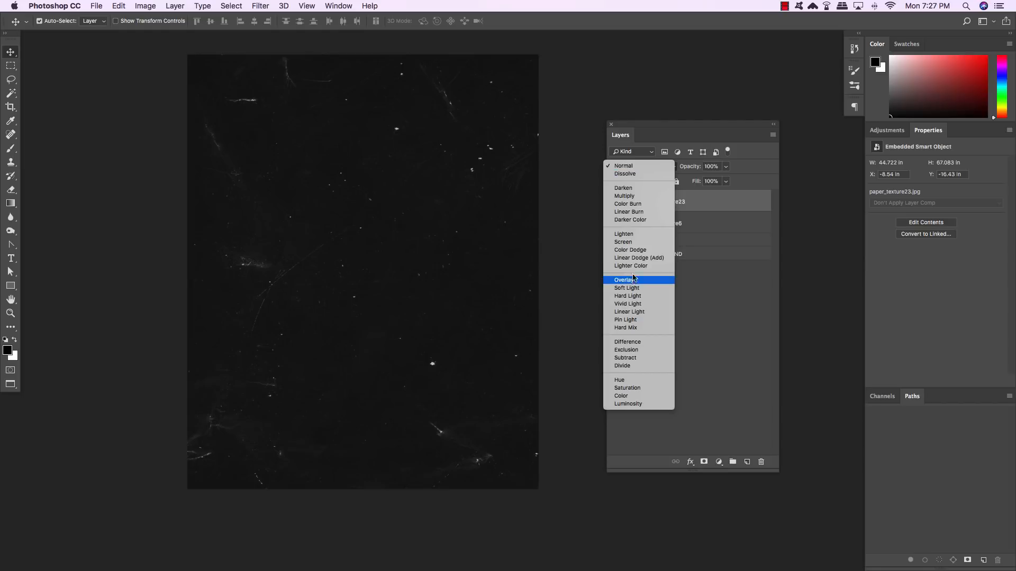
click(623, 242)
scroll(499, 163, up, 3)
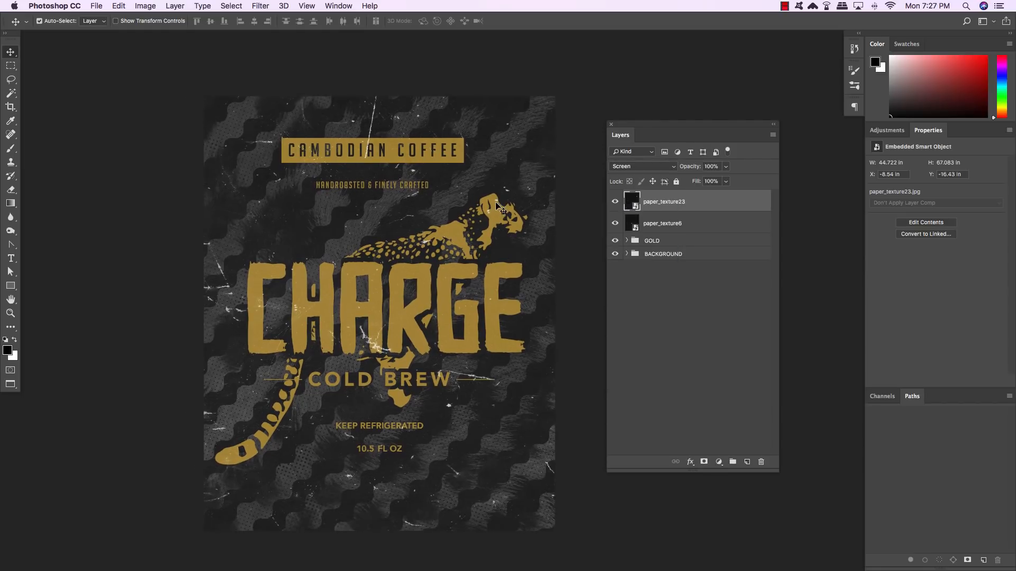
- Group the paper_texture23 and paper_texture6 layers and name the group PAPER
shift+click(720, 223)
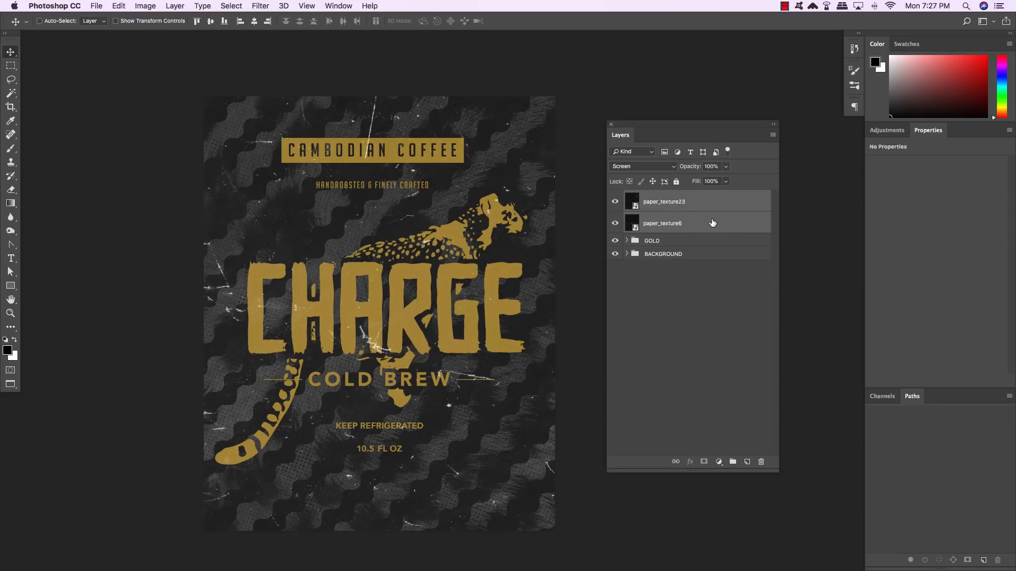
key(super+g)
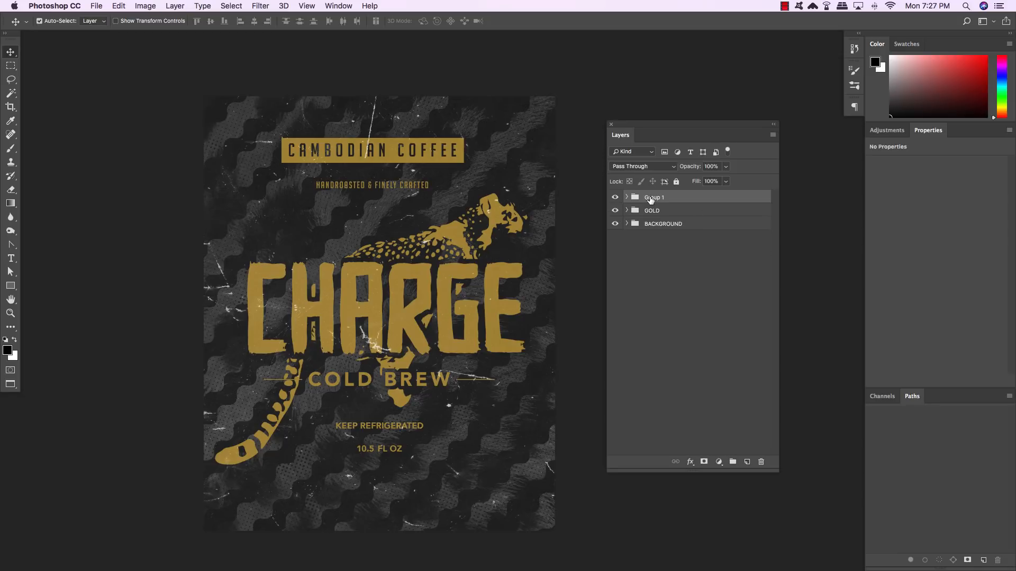
text(PAPER)
key(Return)
- Add a Levels adjustment clipped to the PAPER group, raise its shadow input level to 22, and hide it to compare the effect
click(719, 463)
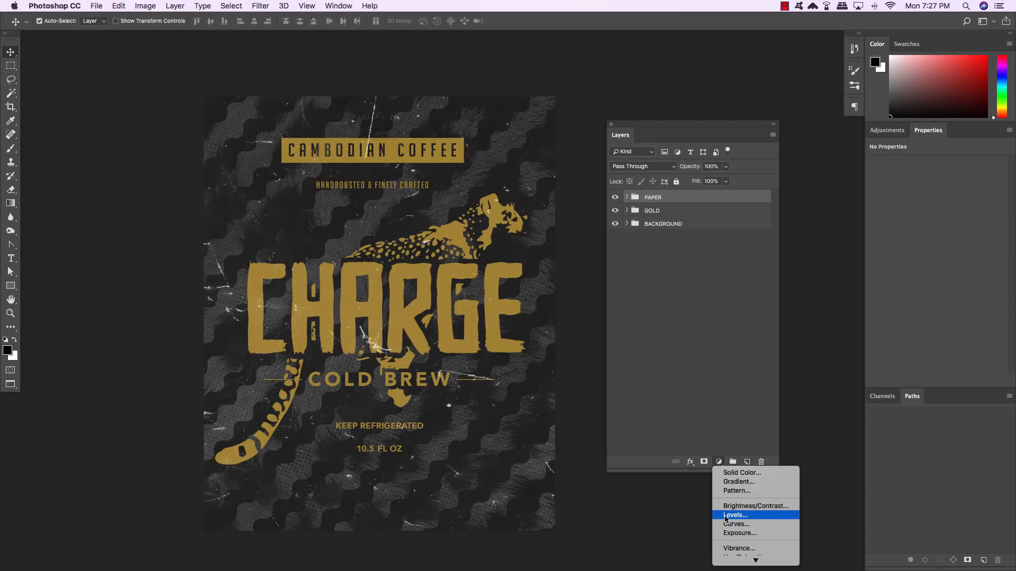
alt+click(744, 520)
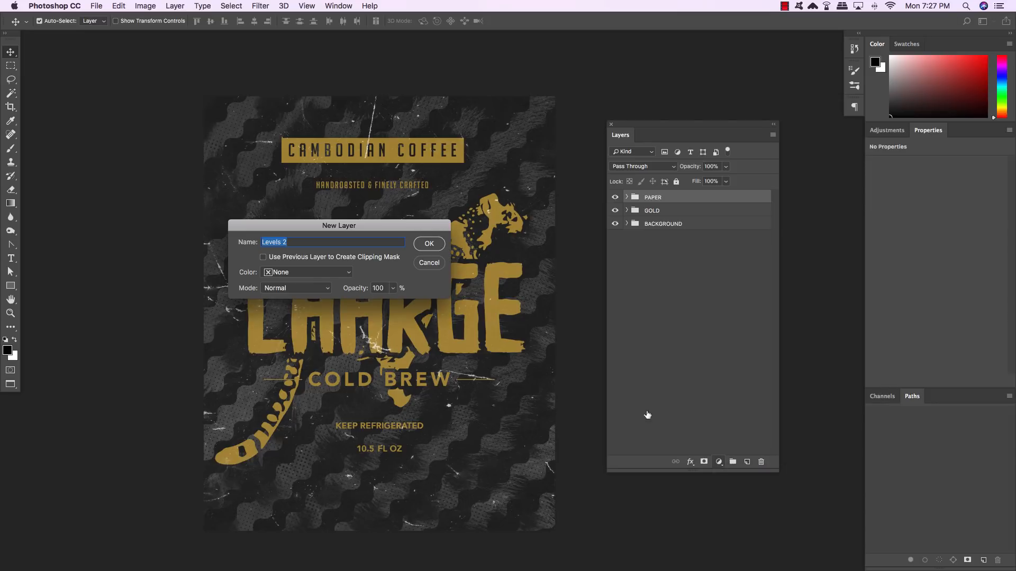
click(290, 259)
click(429, 244)
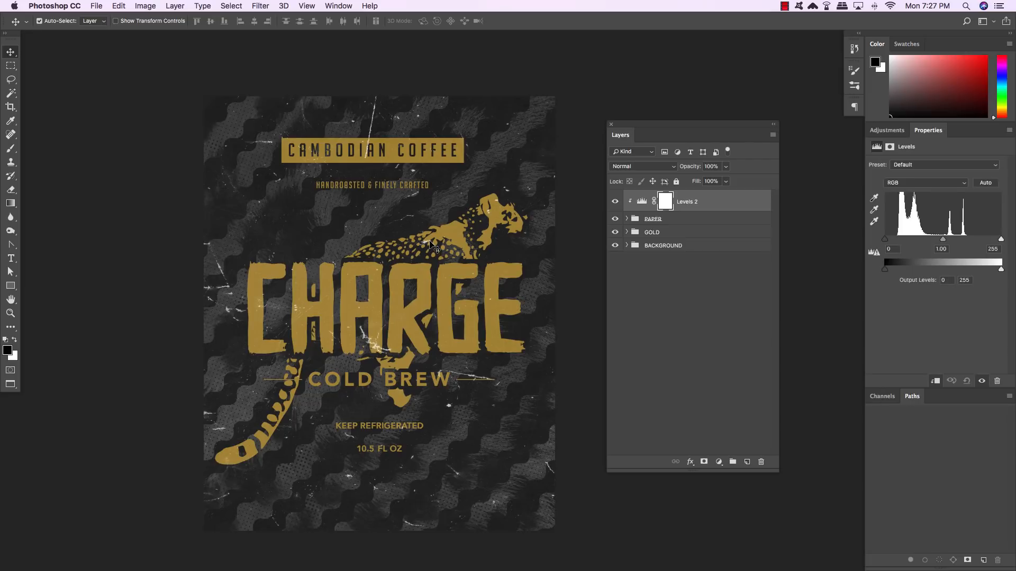
drag(886, 241, 895, 241)
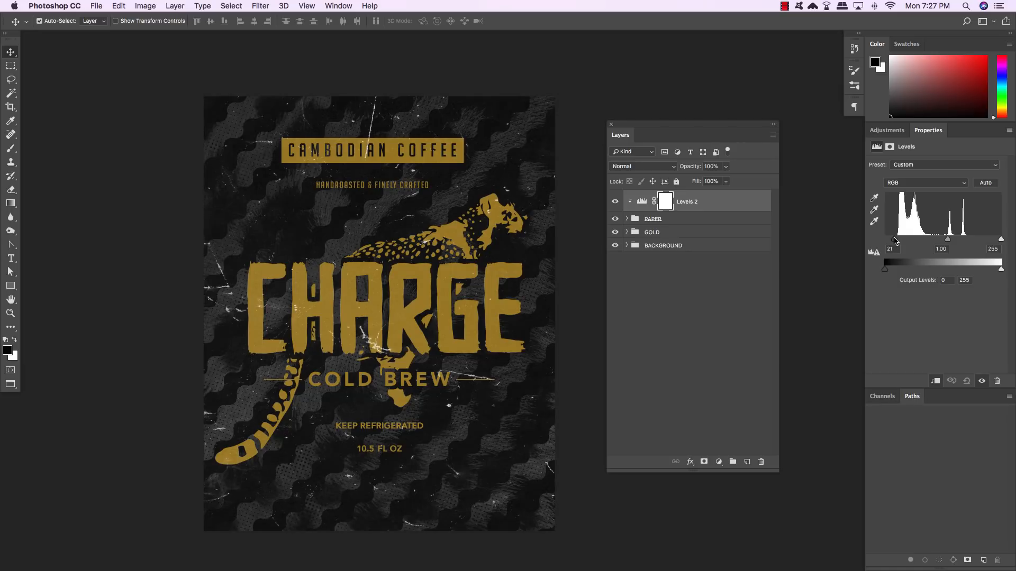
click(615, 202)
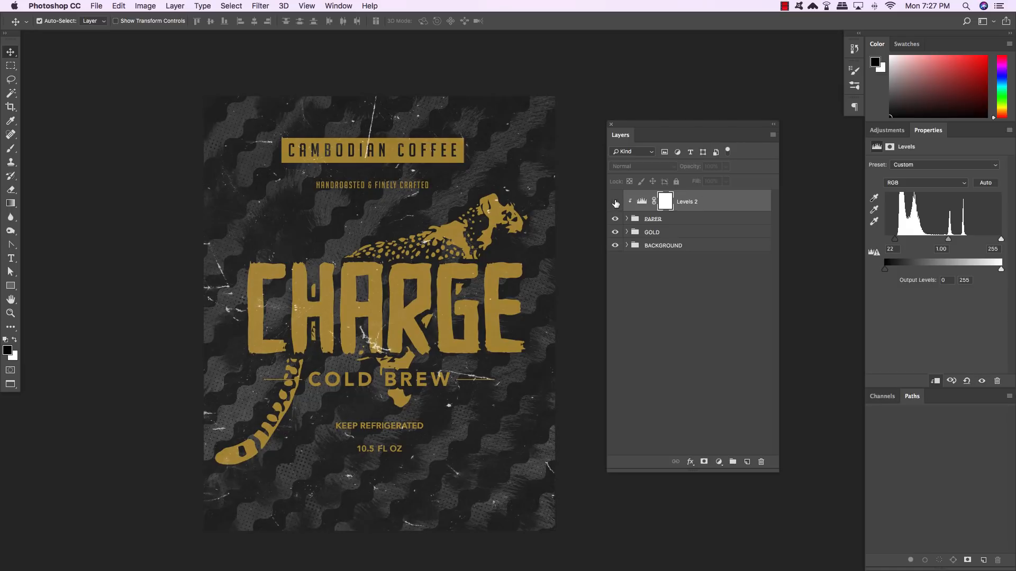
- Toggle the Levels adjustment above the PAPER group to compare its effect, and leave it visible
click(615, 202)
click(615, 201)
click(615, 202)
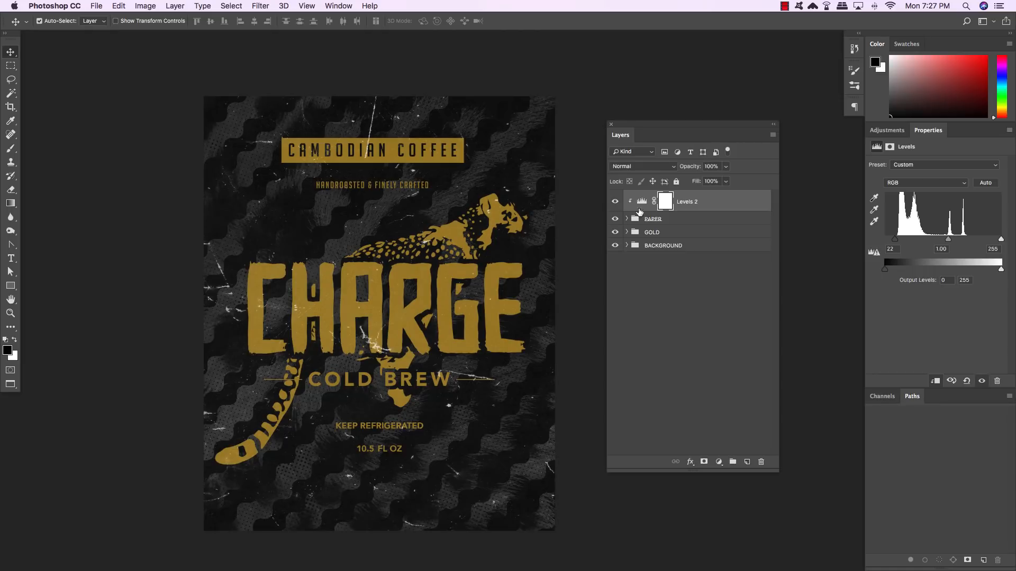
- Add a gradient fill layer above the GOLD group, clipped to it, with a linear style and a 35° angle
click(688, 236)
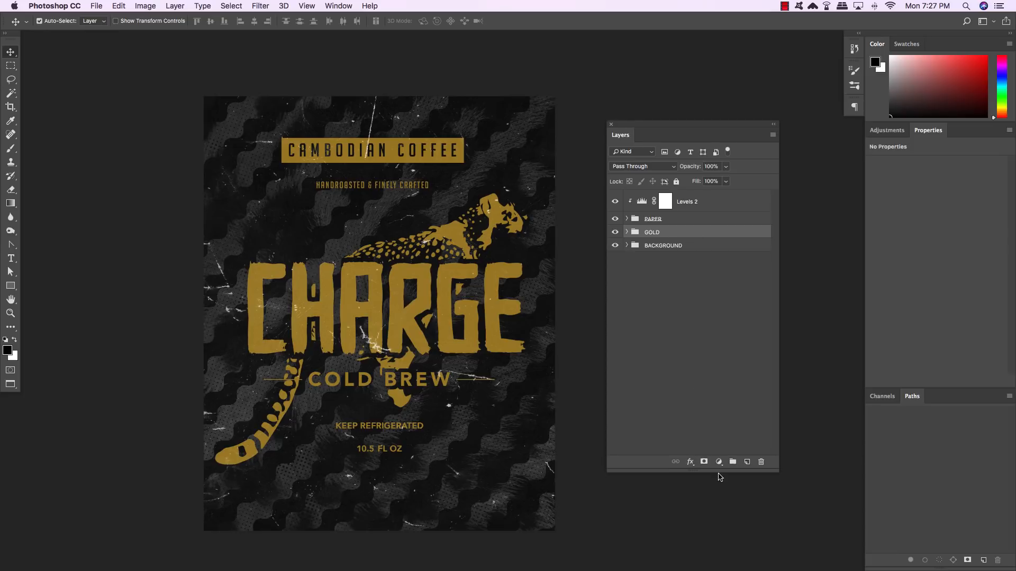
click(719, 462)
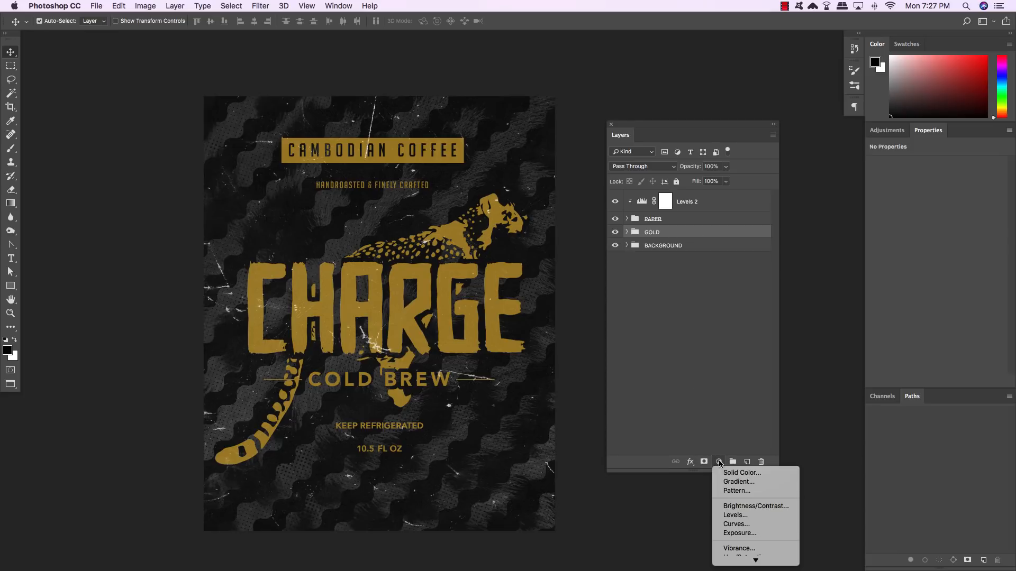
alt+click(748, 482)
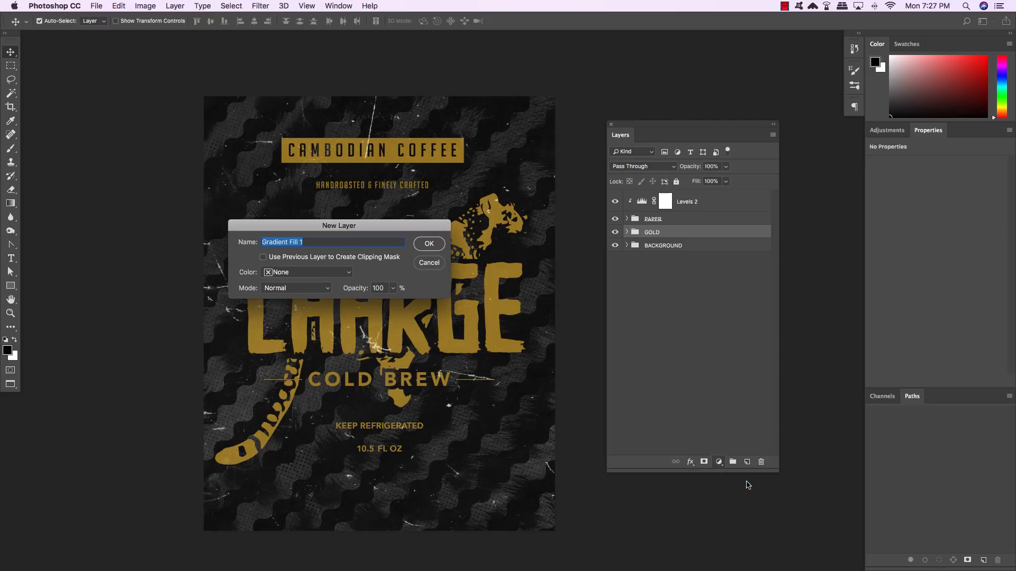
click(291, 259)
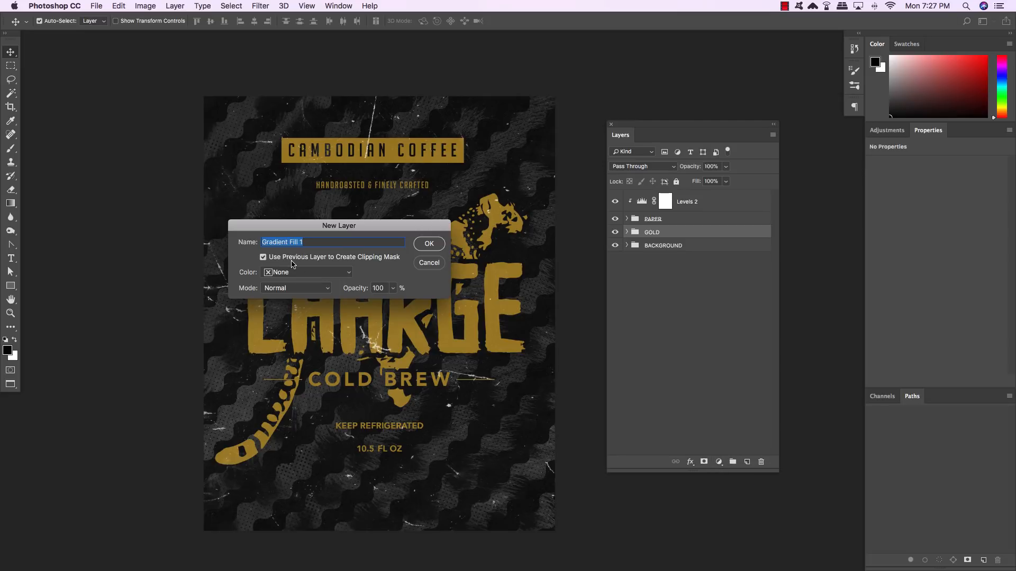
click(429, 244)
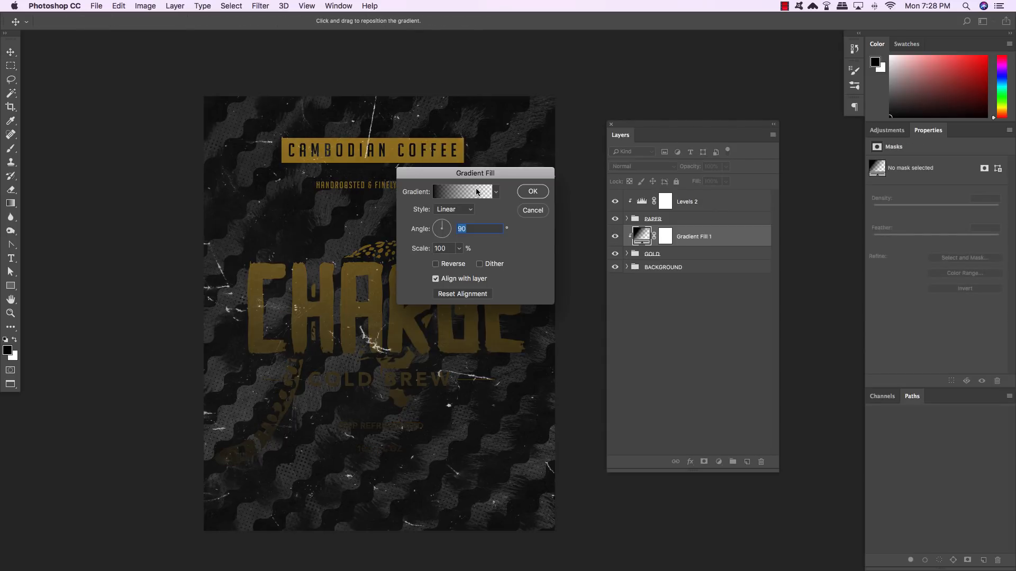
drag(485, 175, 410, 226)
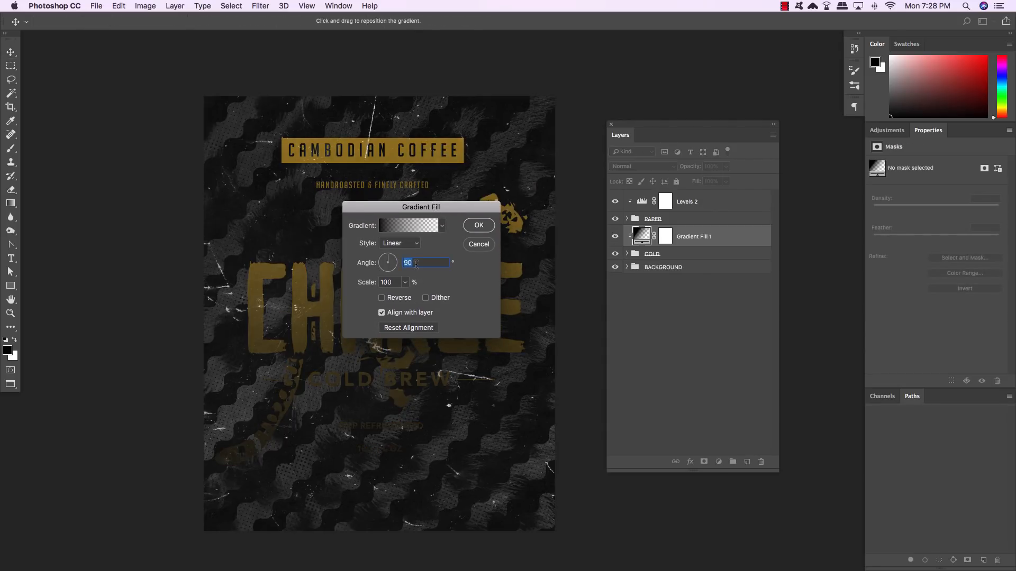
text(35)
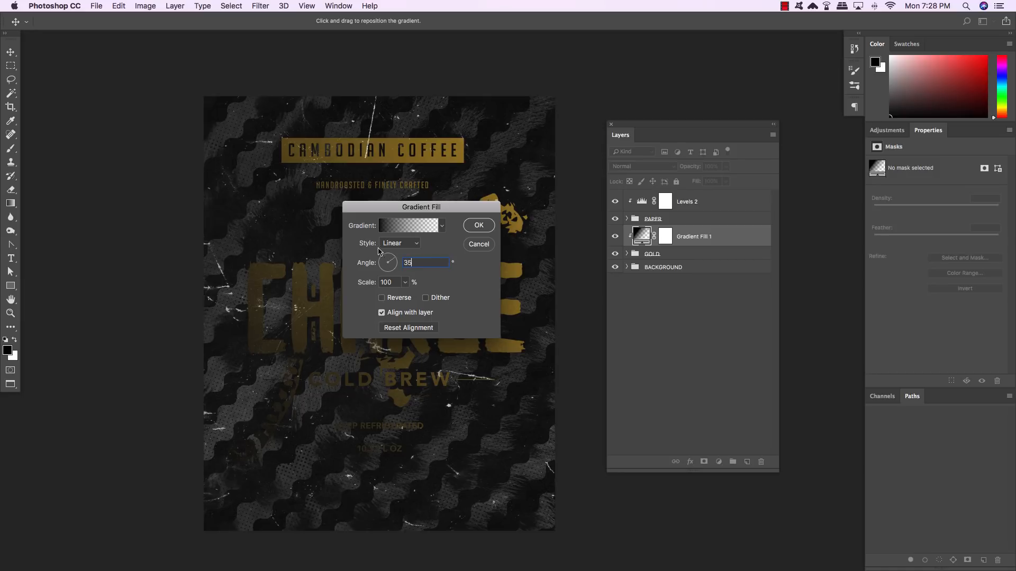
- Edit the fill's gradient by moving its starting colour stop and starting opacity stop to location 50%
click(401, 229)
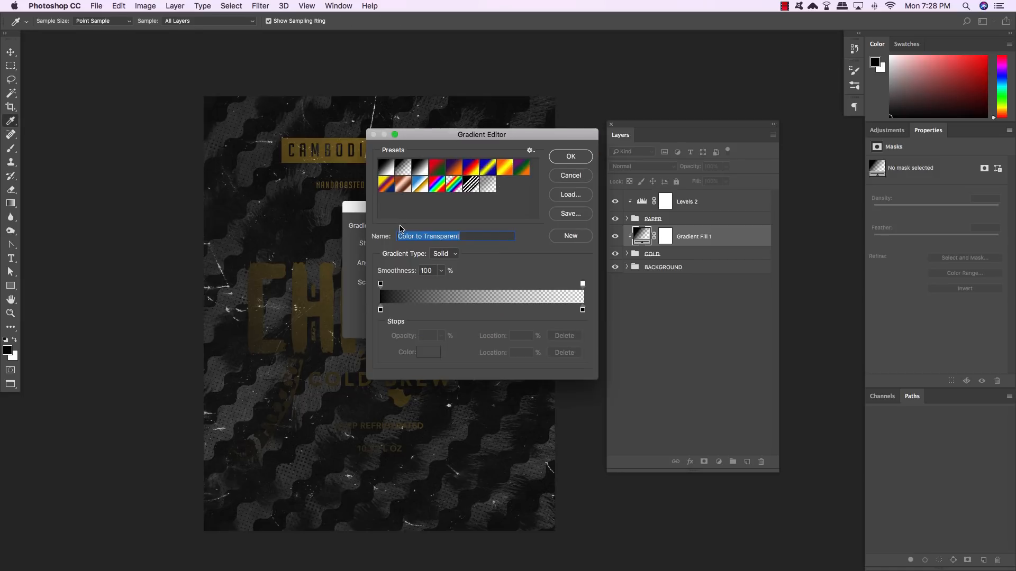
drag(424, 136, 344, 199)
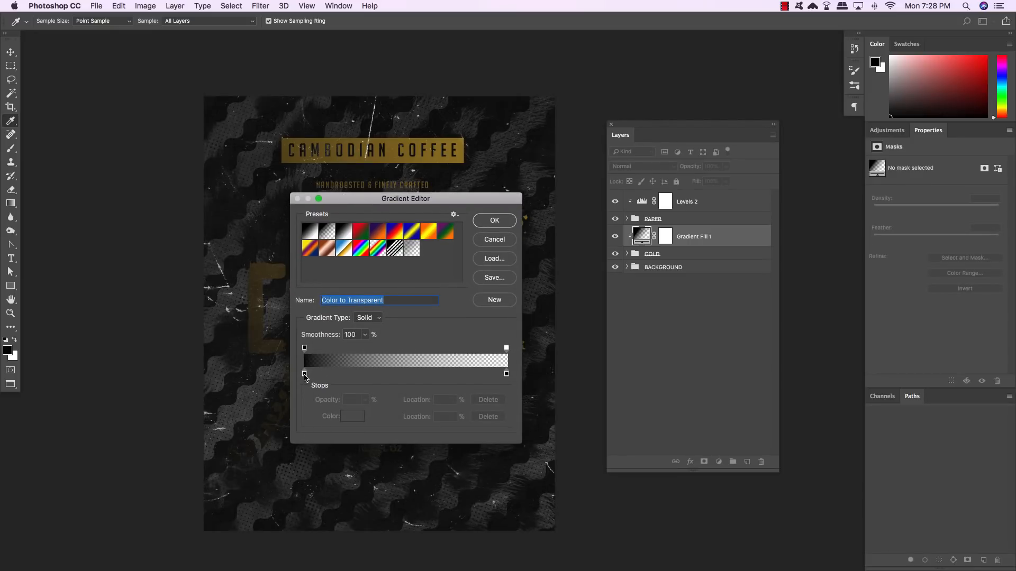
click(304, 374)
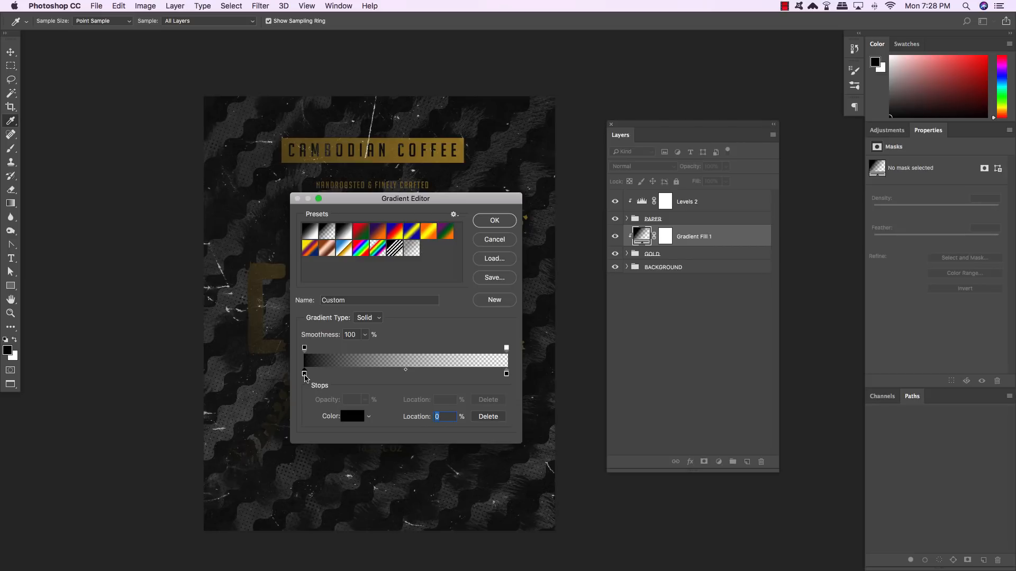
click(305, 349)
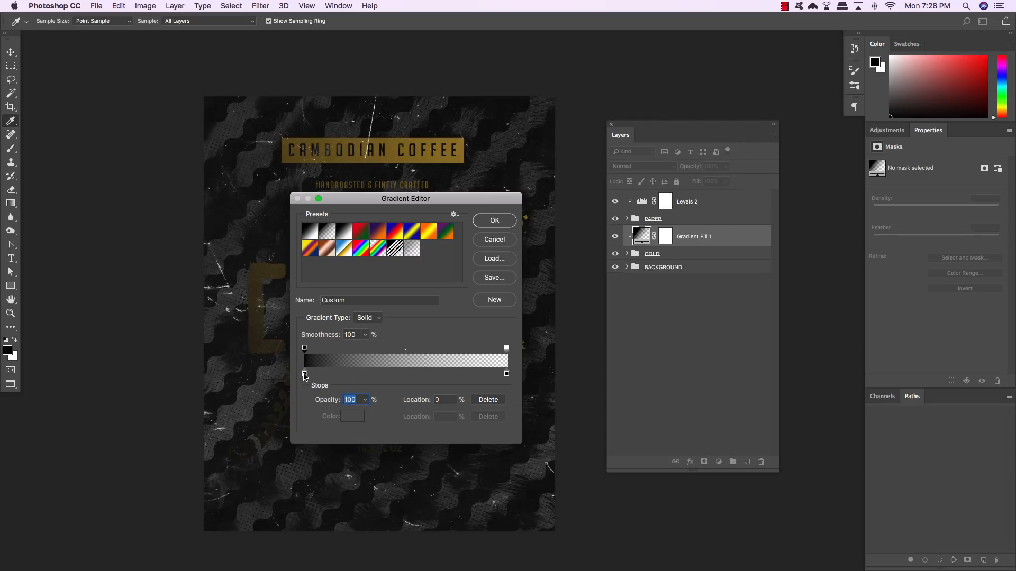
drag(305, 376, 403, 375)
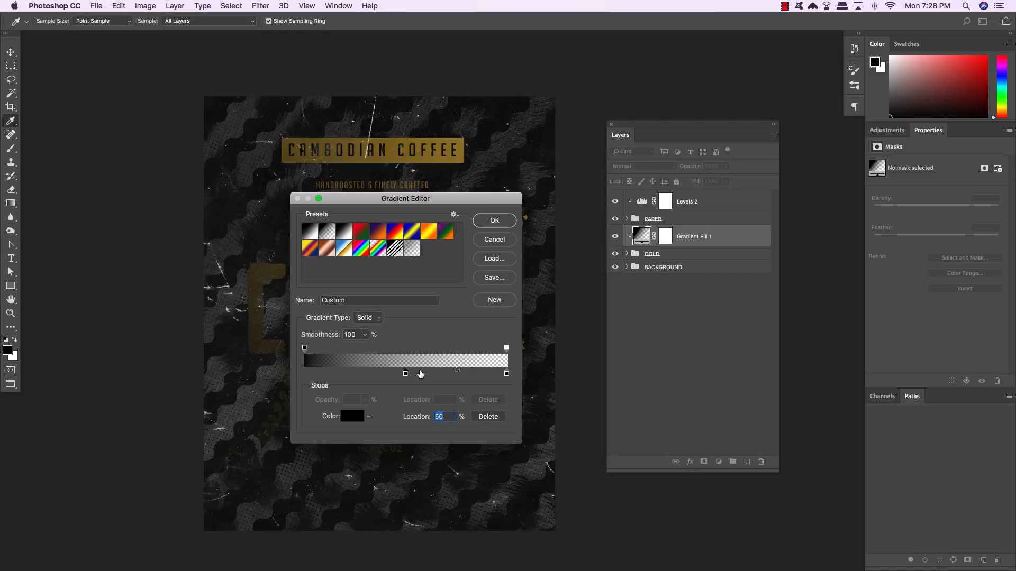
click(304, 348)
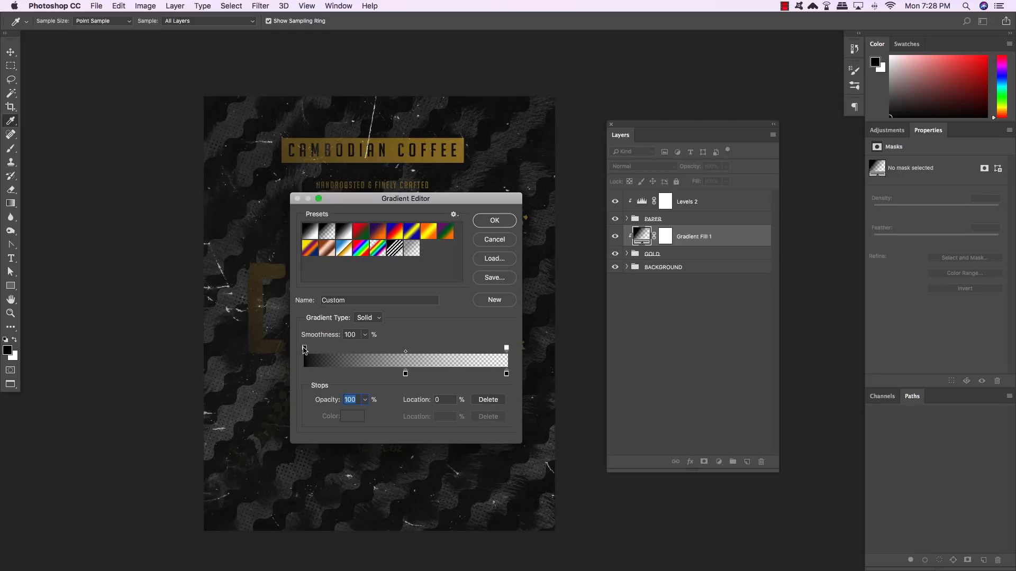
drag(304, 349, 406, 350)
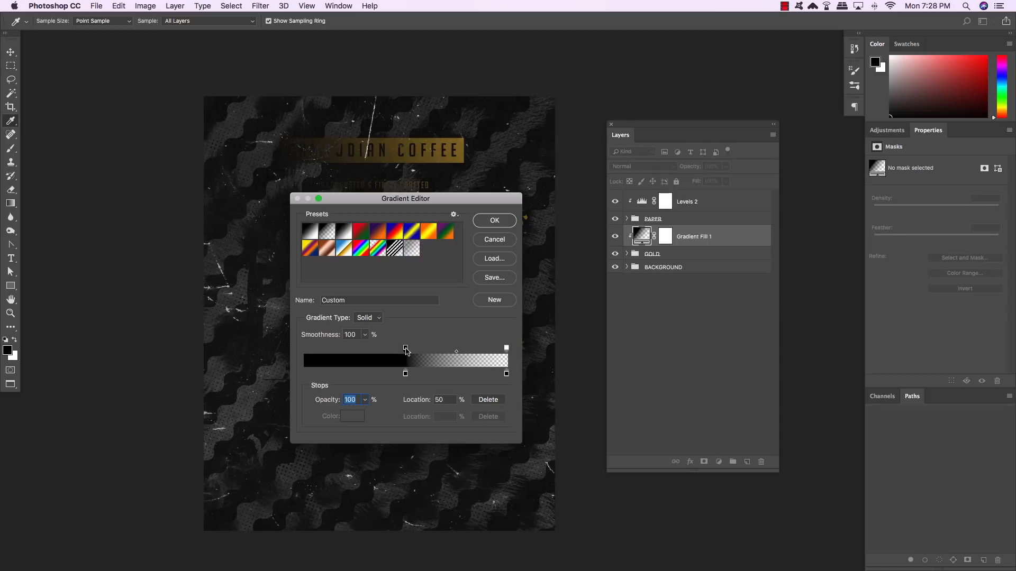
- Change the gradient's colour stop at 50% to white
click(406, 374)
click(355, 421)
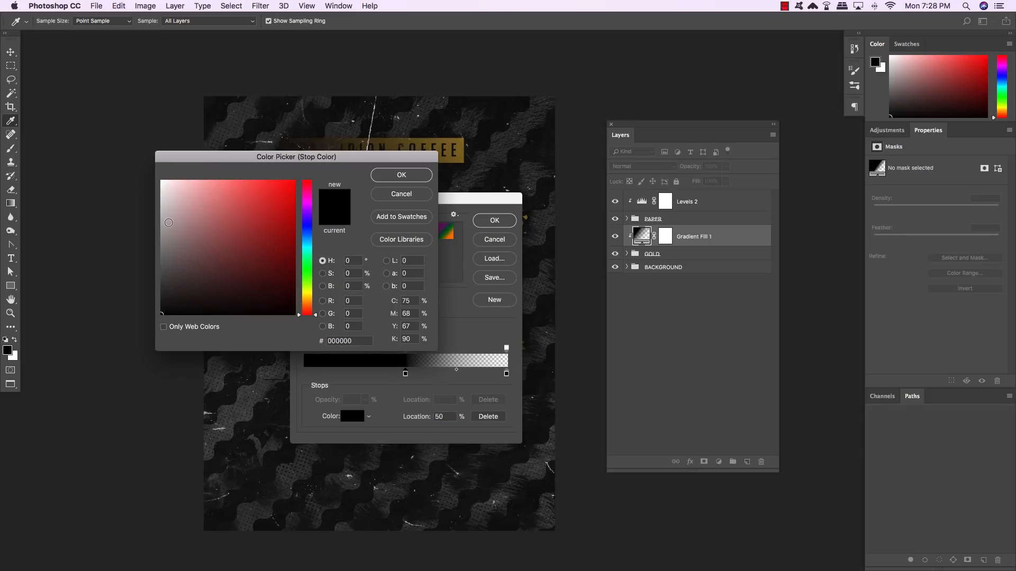
drag(169, 223, 129, 158)
click(412, 176)
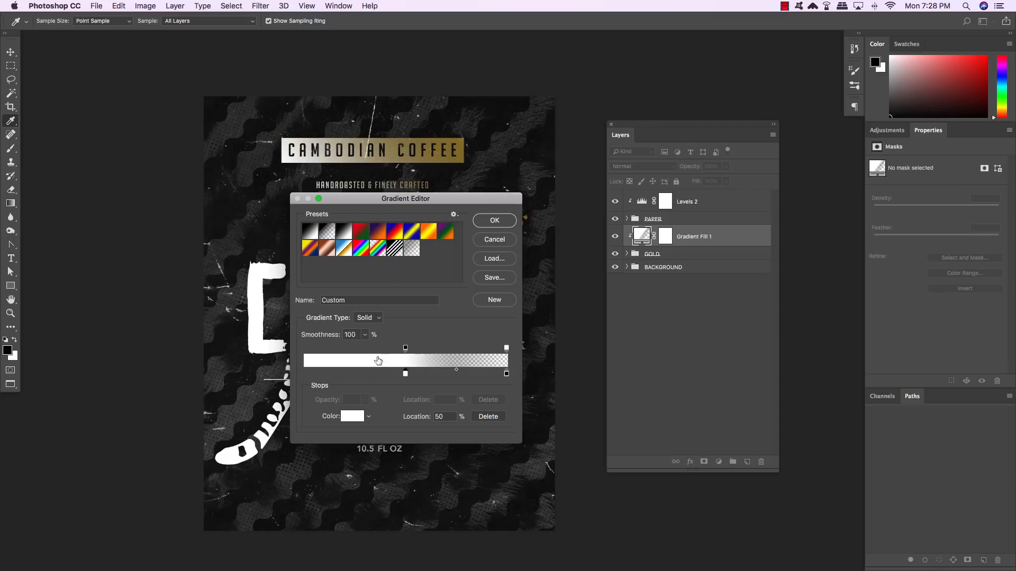
- Add a white colour stop and an opacity stop of 0% at the gradient's 0% location
drag(372, 376, 305, 350)
text(0)
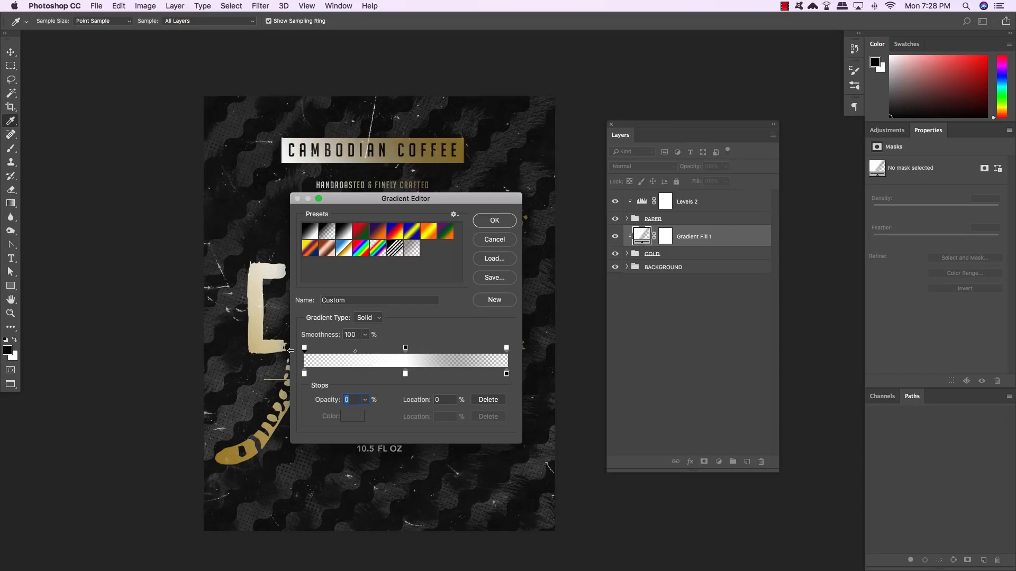
click(304, 374)
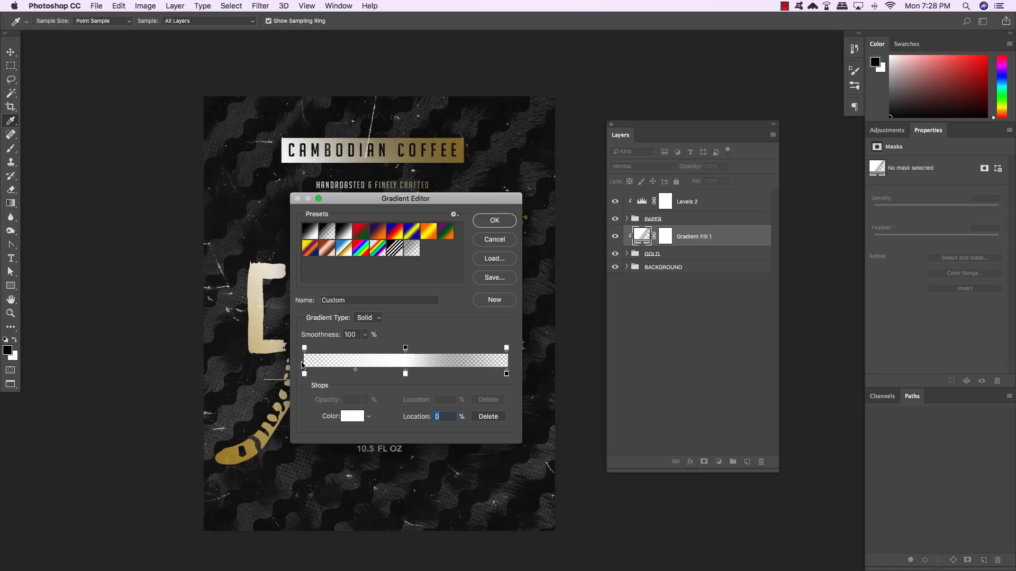
click(305, 350)
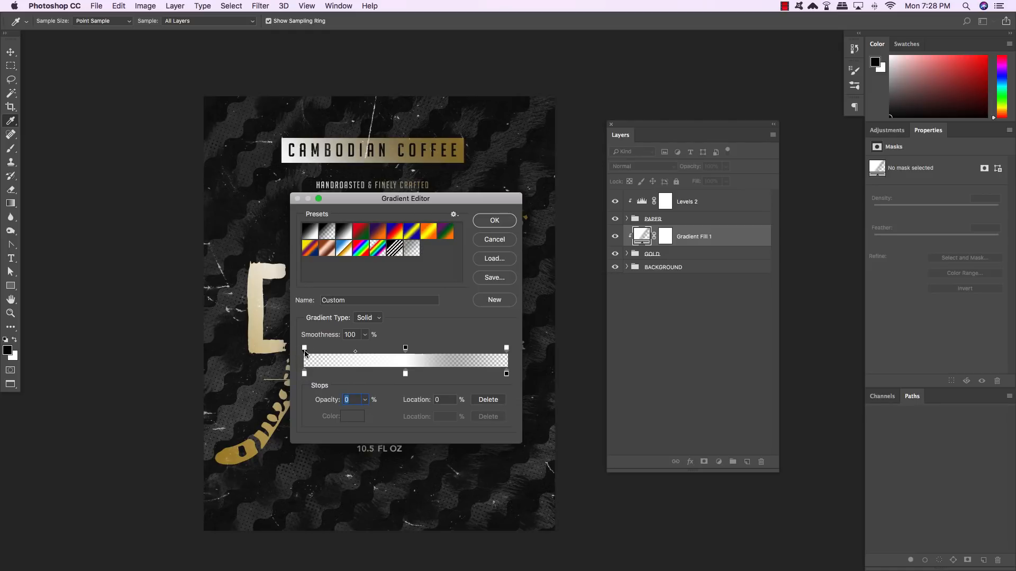
- Change the gradient's colour stop at 100% to white
click(506, 374)
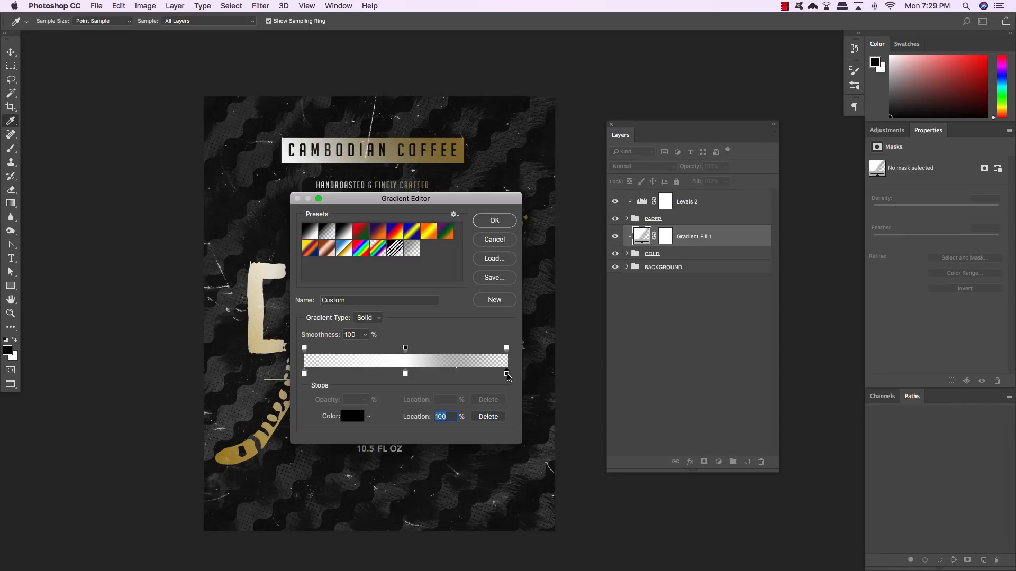
click(356, 419)
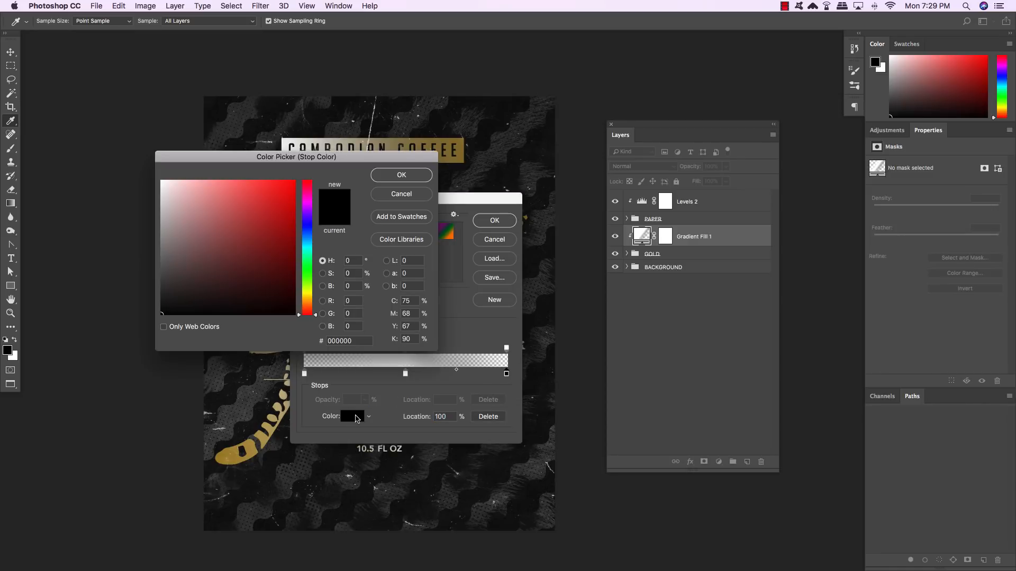
drag(259, 281, 130, 166)
click(402, 175)
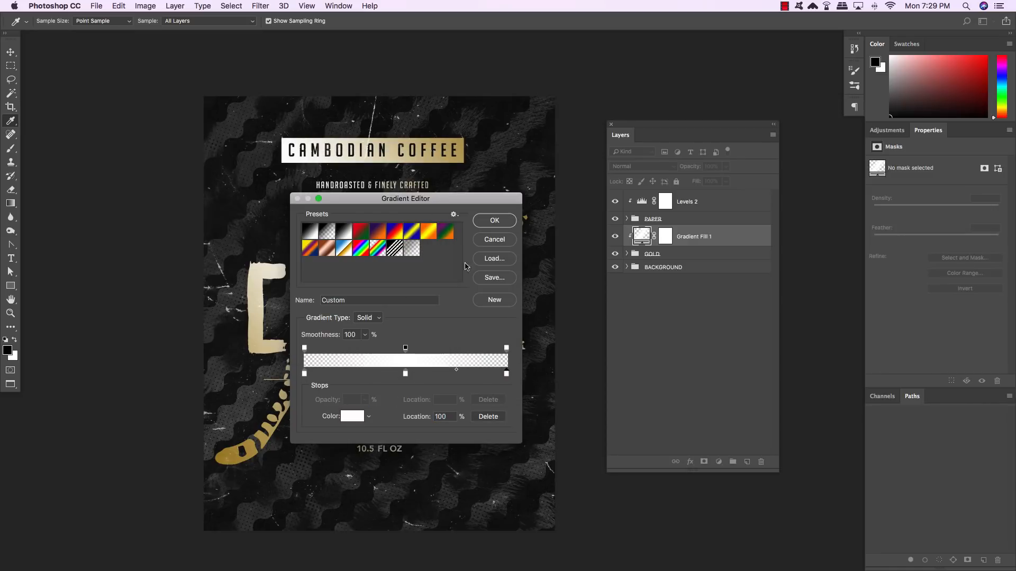
- Narrow the gradient highlight by moving the outer colour and opacity stops to 25% and 75%
click(507, 348)
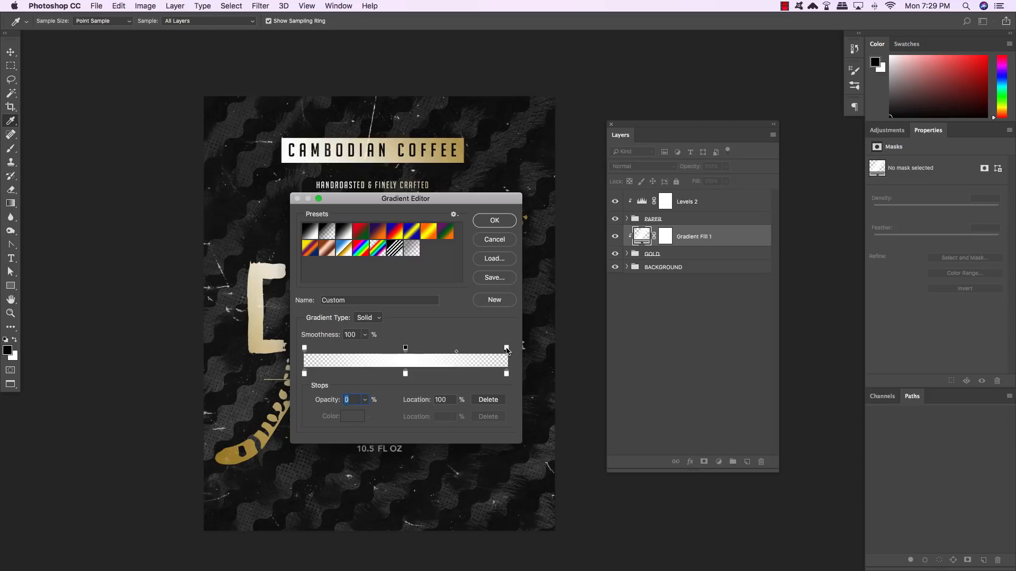
drag(507, 350, 458, 349)
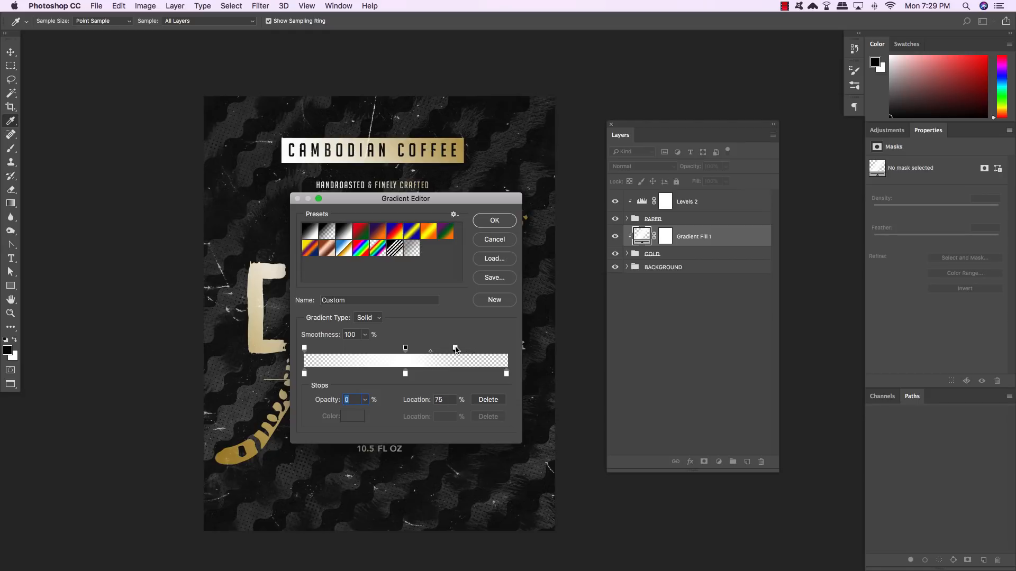
drag(507, 374, 459, 375)
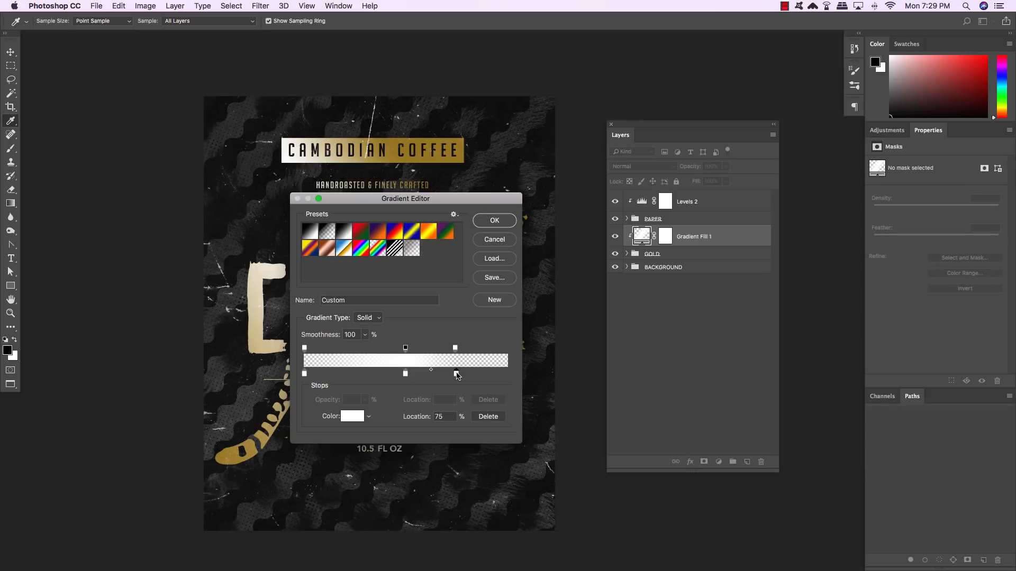
drag(305, 374, 355, 374)
drag(304, 347, 354, 350)
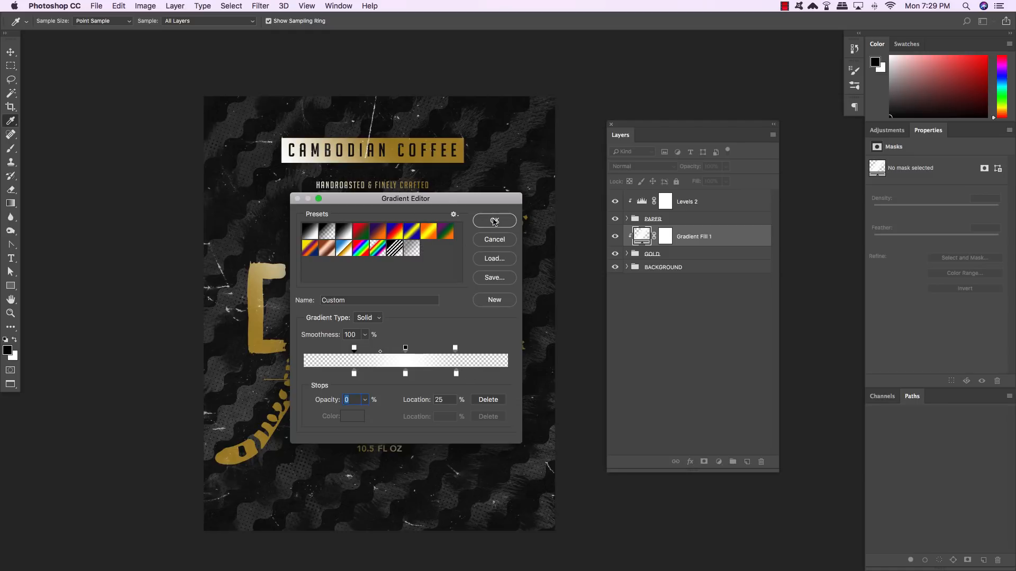
- Apply the edited gradient and set the gradient fill layer's blend mode to Overlay
click(493, 221)
click(479, 225)
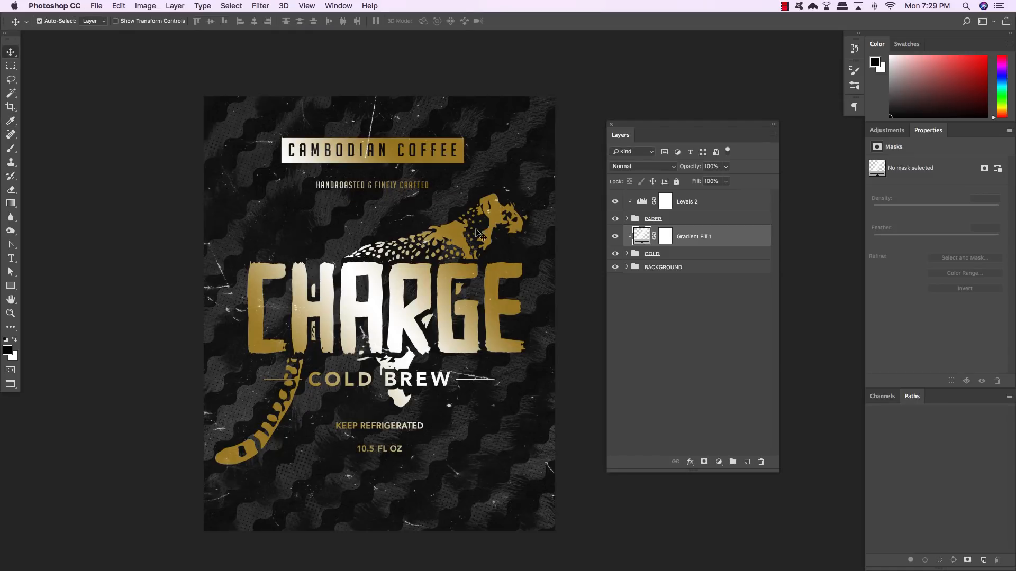
click(645, 169)
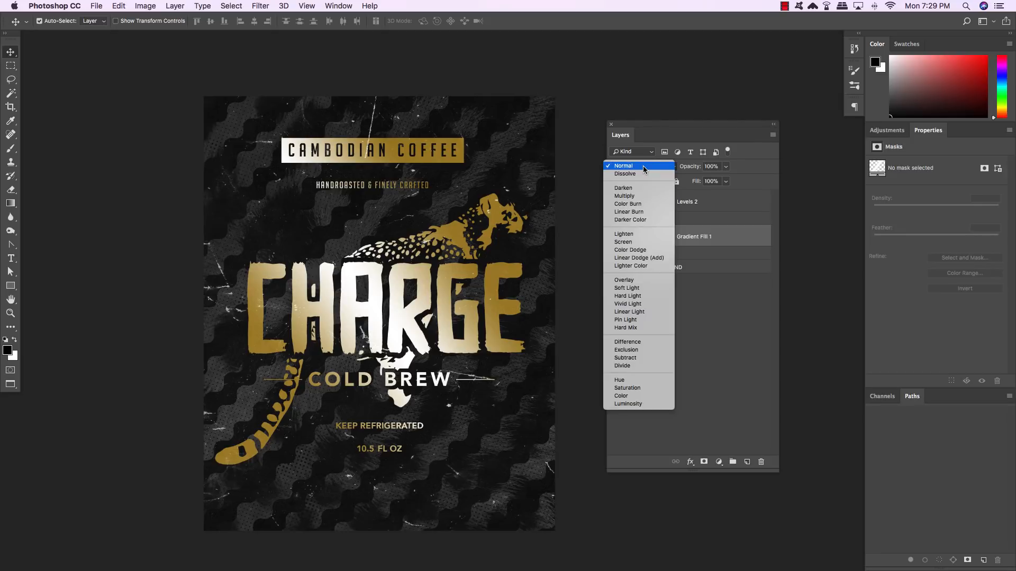
click(631, 281)
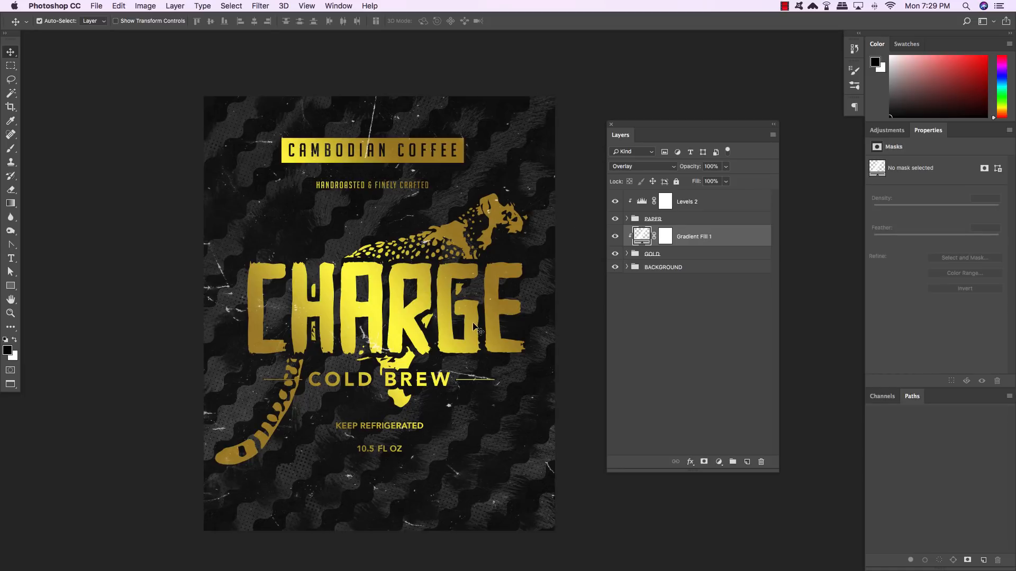
- Save and close the label artwork to update the bottle mockup, and inspect the label on the bottle
key(super+s)
key(super+s)
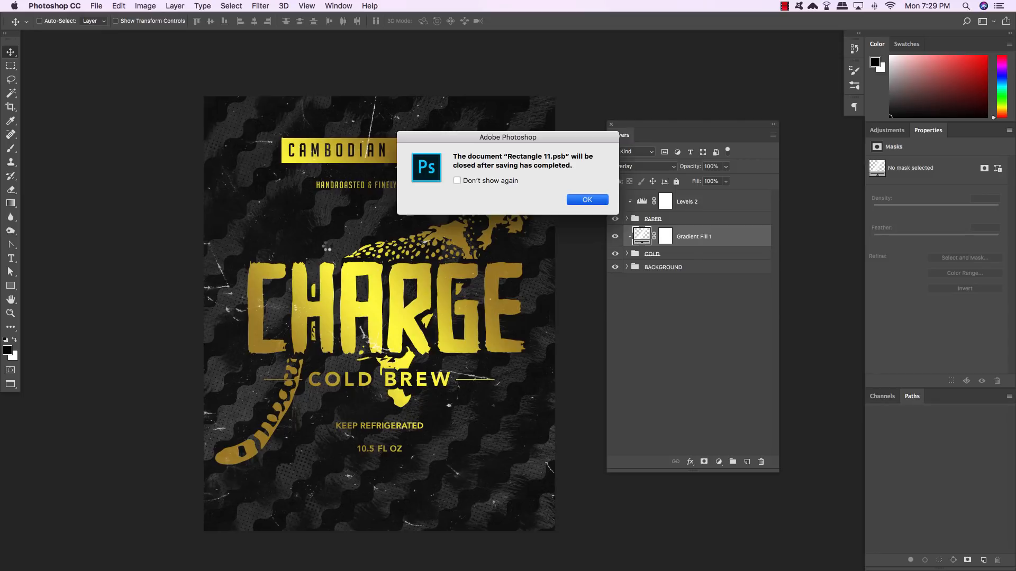
key(Return)
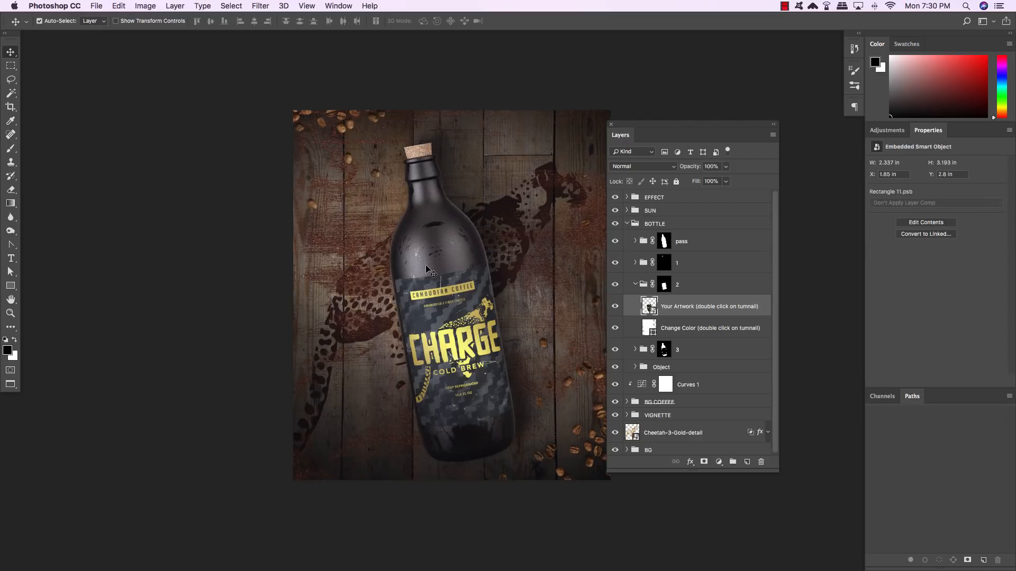
scroll(473, 267, right, 5)
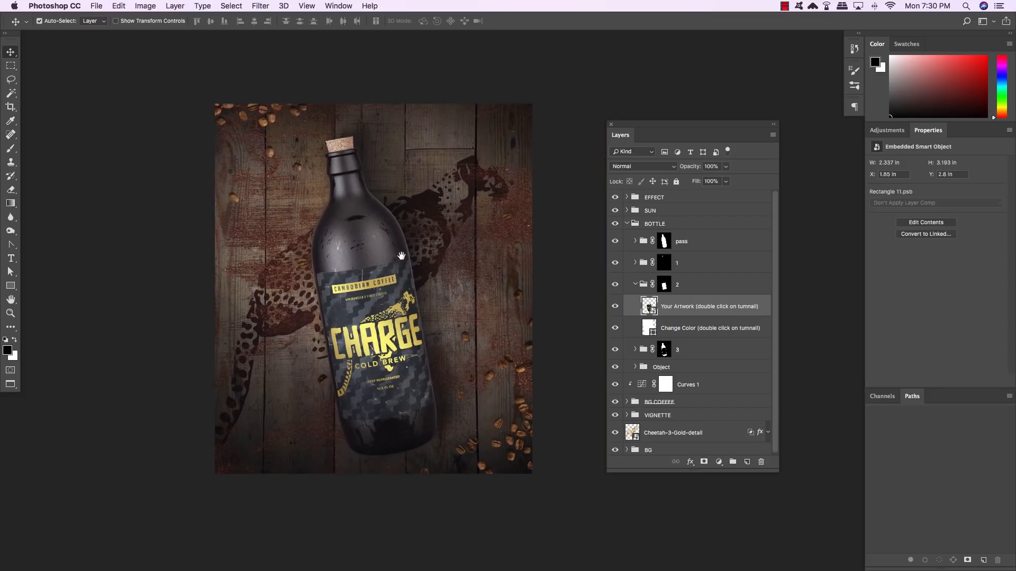
scroll(403, 259, up, 2)
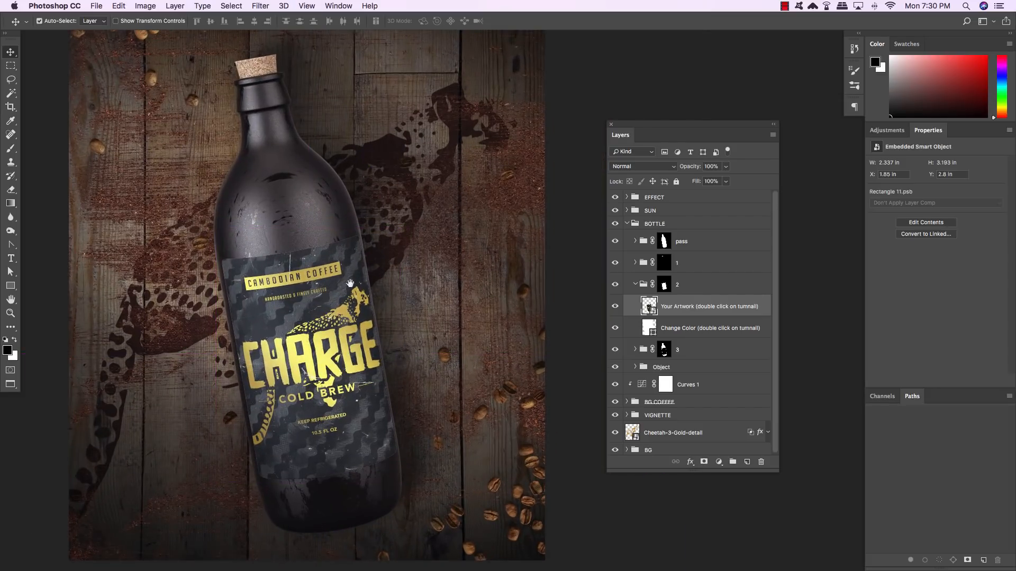
scroll(349, 283, up, 2)
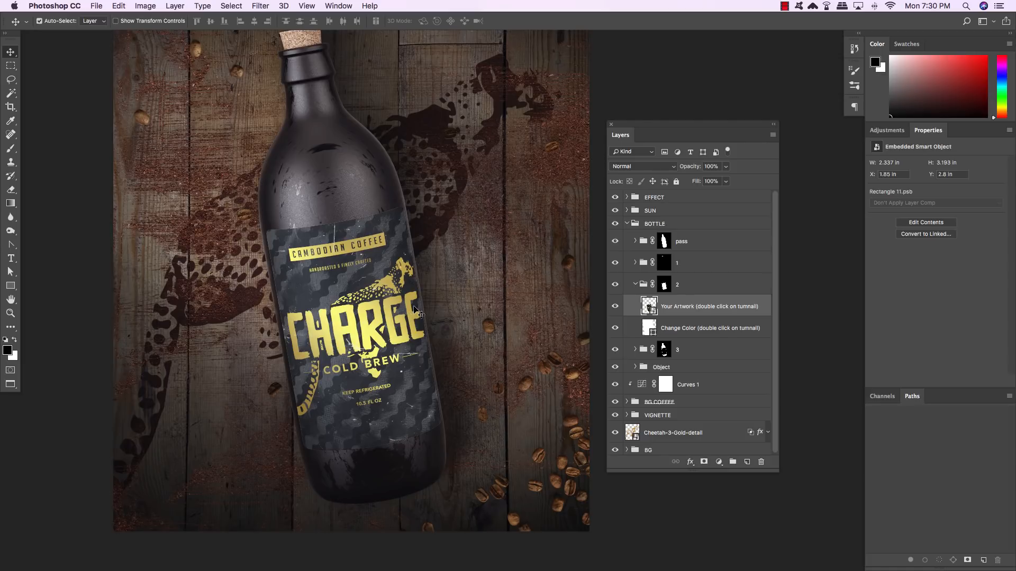
- Load the label-shaped mask of group 2 as a selection and add a Curves adjustment layer above that group
super+click(665, 286)
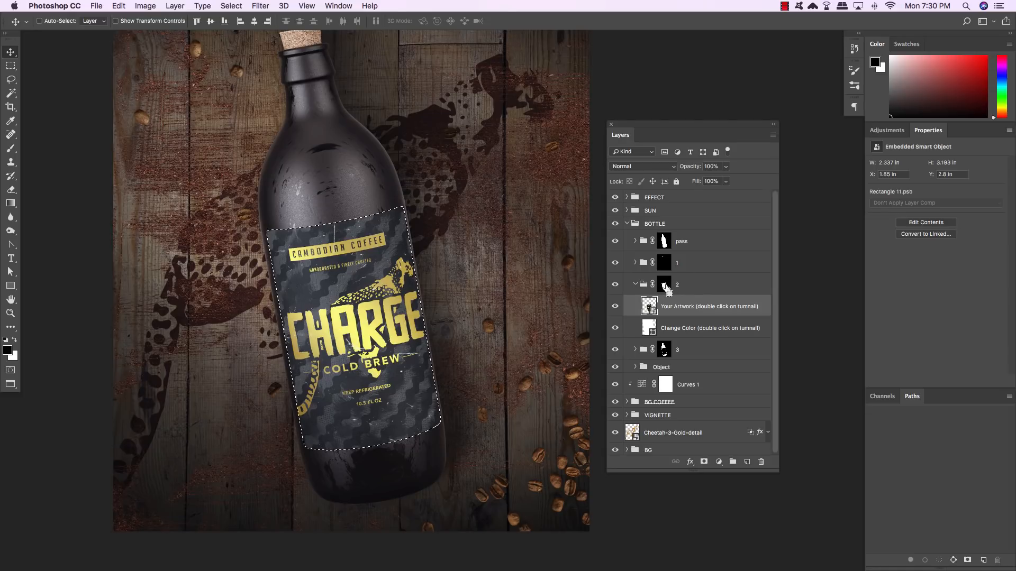
click(635, 285)
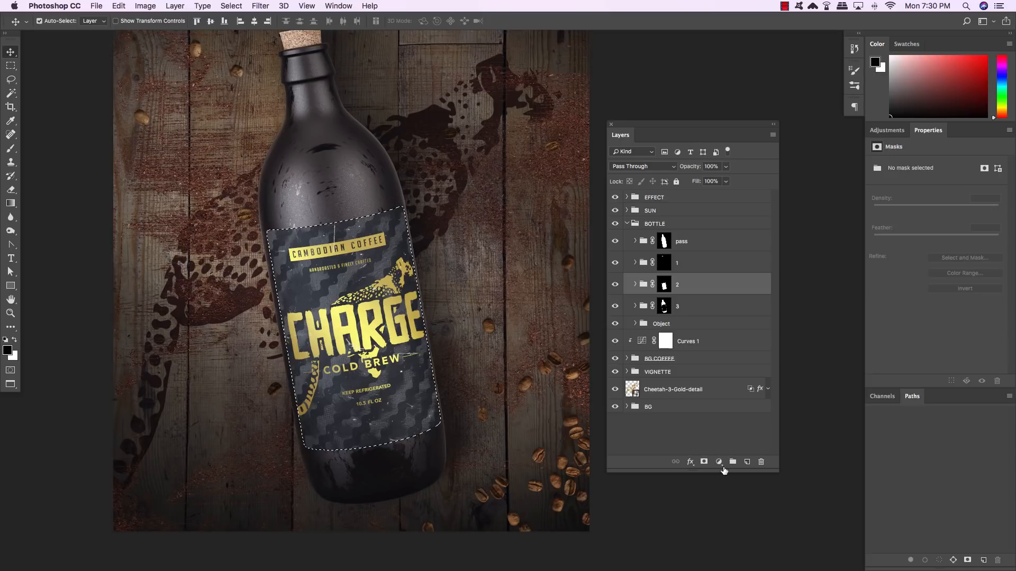
click(719, 462)
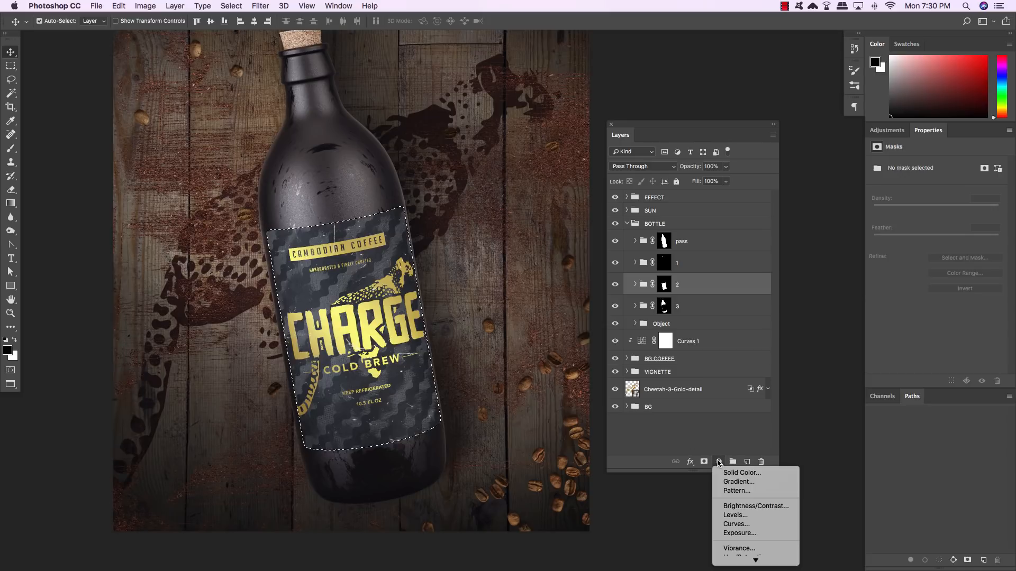
click(737, 524)
- Darken the label by pulling the RGB curve's midtones down to input 146, output 110
drag(929, 131, 521, 75)
click(519, 180)
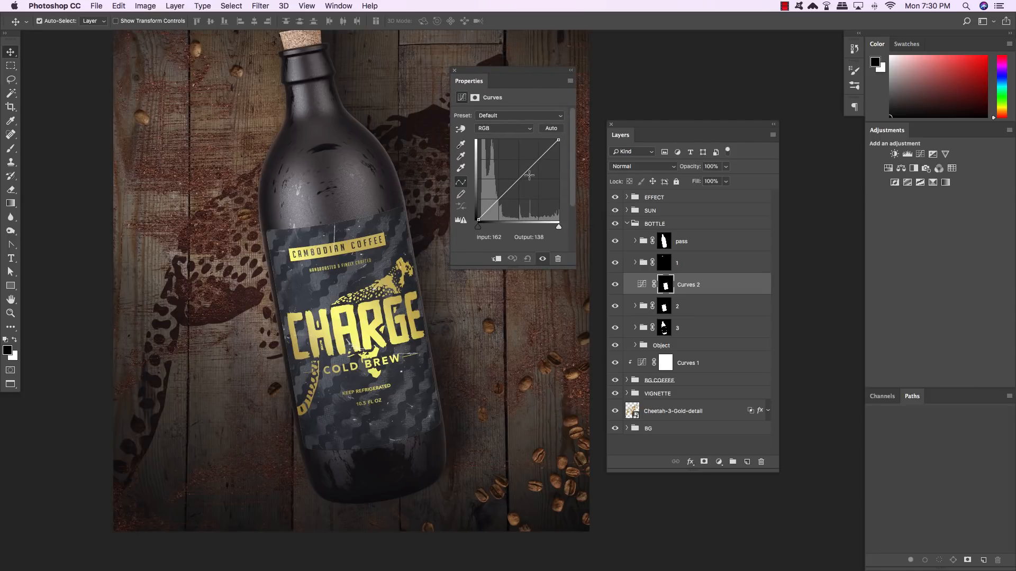
drag(520, 181, 525, 184)
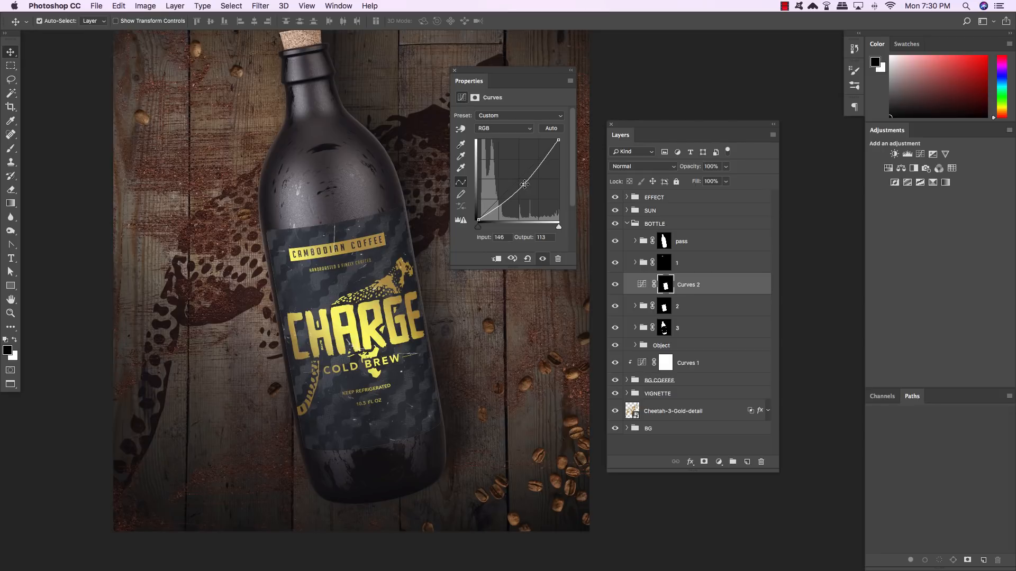
click(520, 238)
text(110)
click(730, 288)
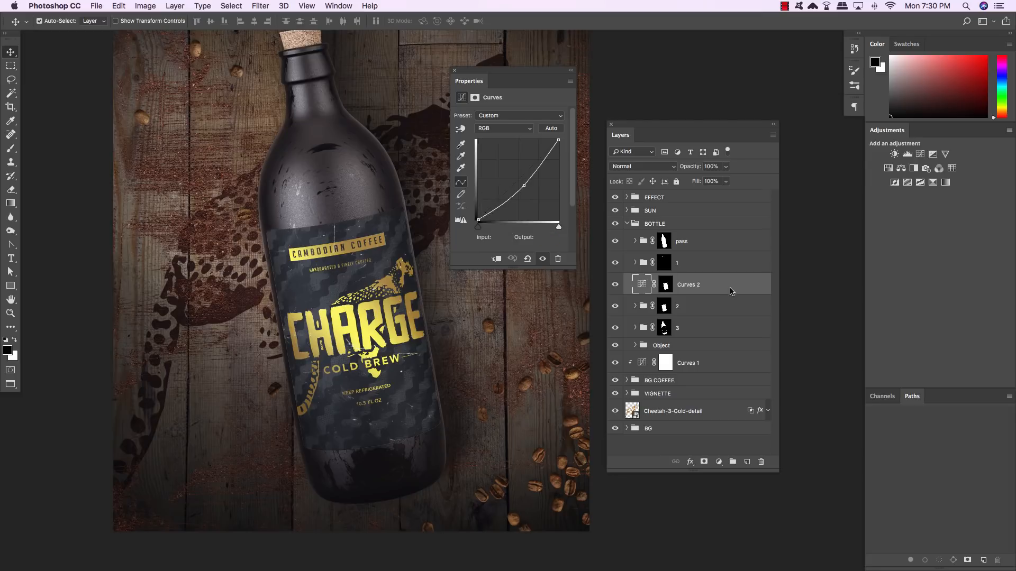
- Compare the label with and without the new Curves adjustment, leave it visible and close the curve settings
click(615, 286)
click(616, 285)
click(616, 285)
click(616, 285)
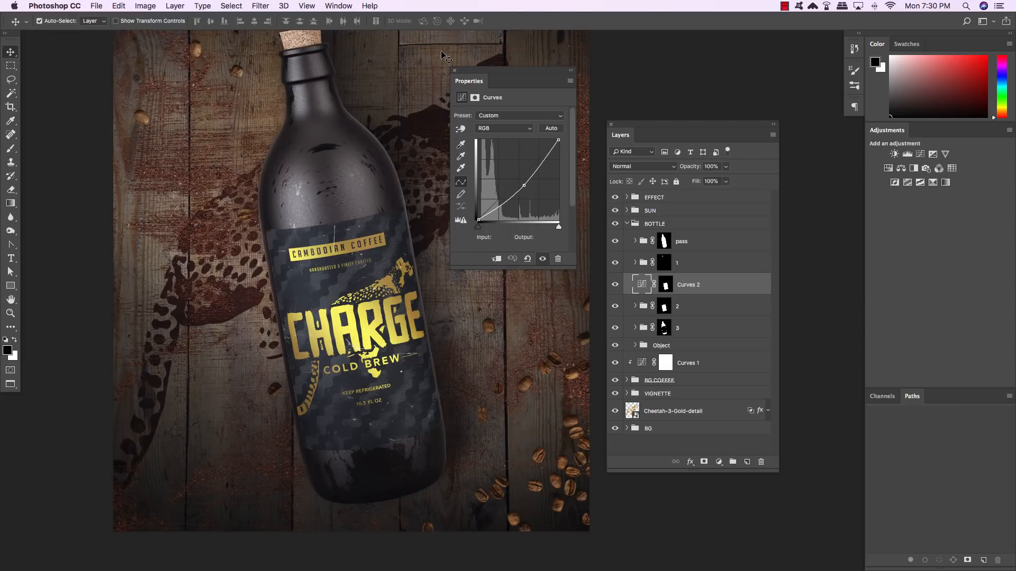
click(455, 71)
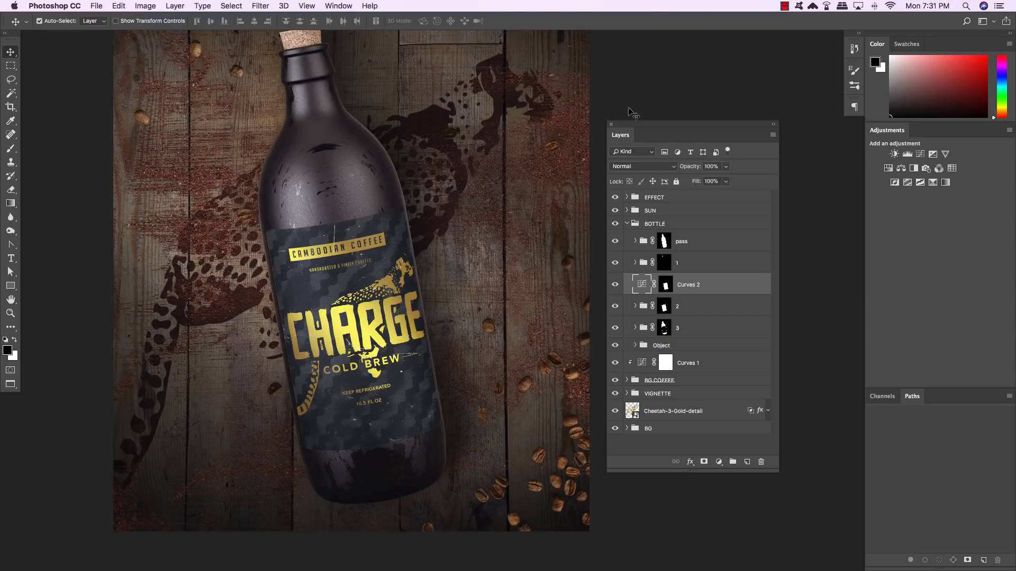
- Collapse the BOTTLE group and dock the floating layer list beside Channels and Paths to clear the view of the mockup
drag(640, 126, 651, 105)
click(638, 203)
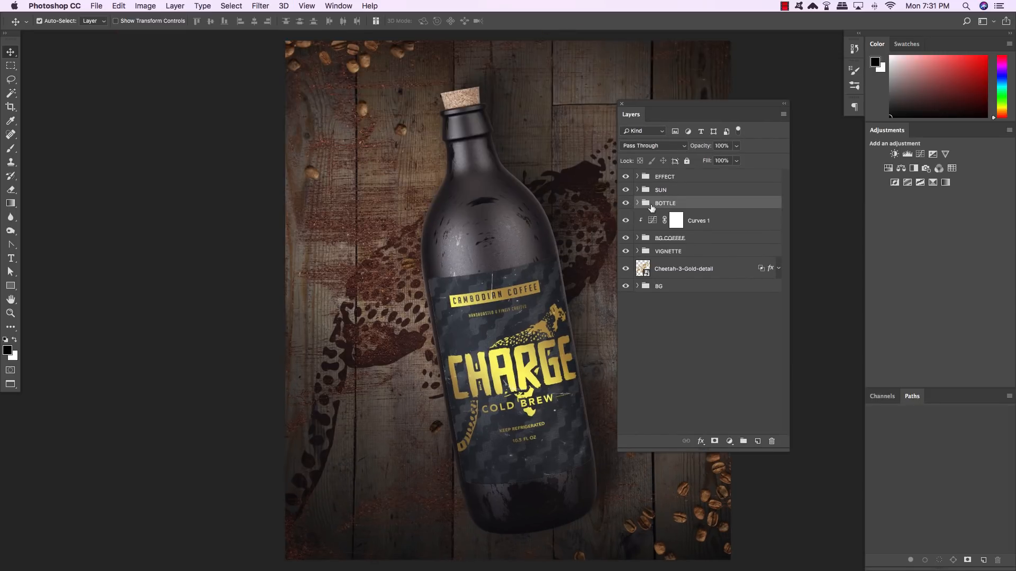
drag(653, 104, 944, 401)
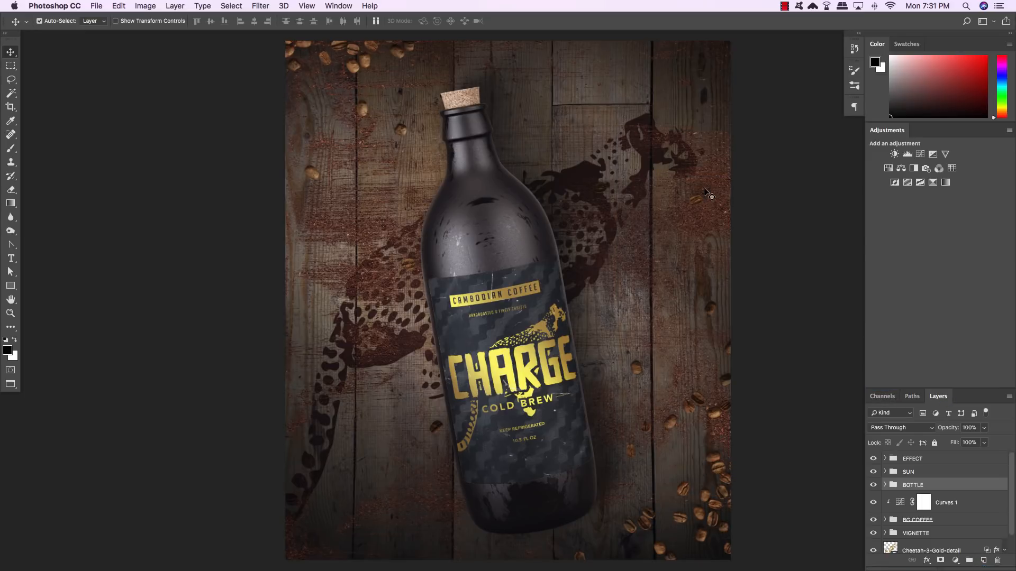